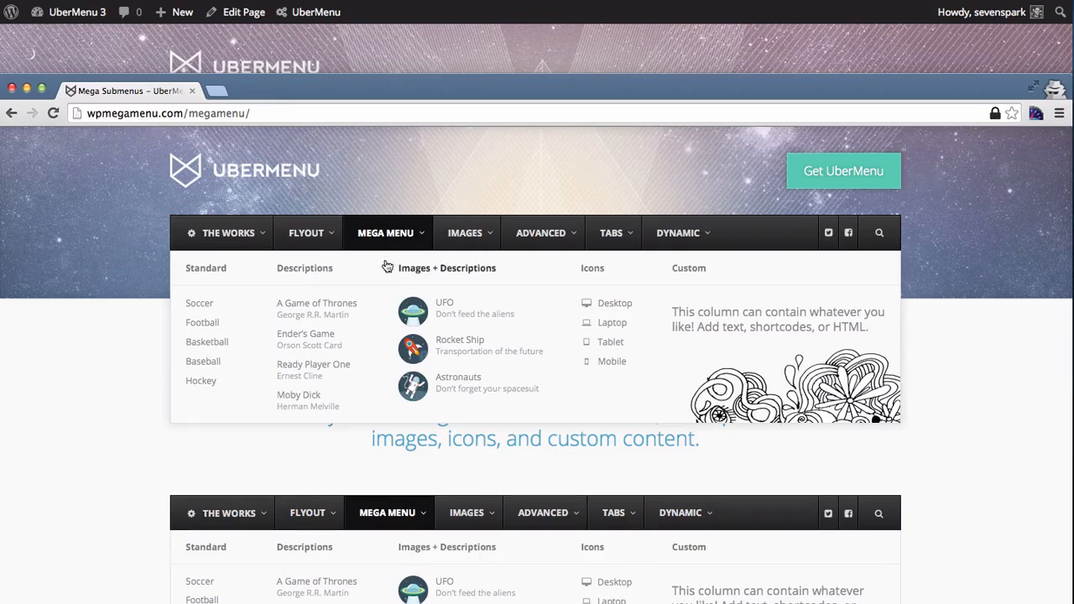
Step: Examine the Mega Submenus demo page and the item hierarchy under Mega Menu in its menu editor
{"action": "scroll", "coordinate": [419, 210], "scroll_direction": "down", "scroll_amount": 3}
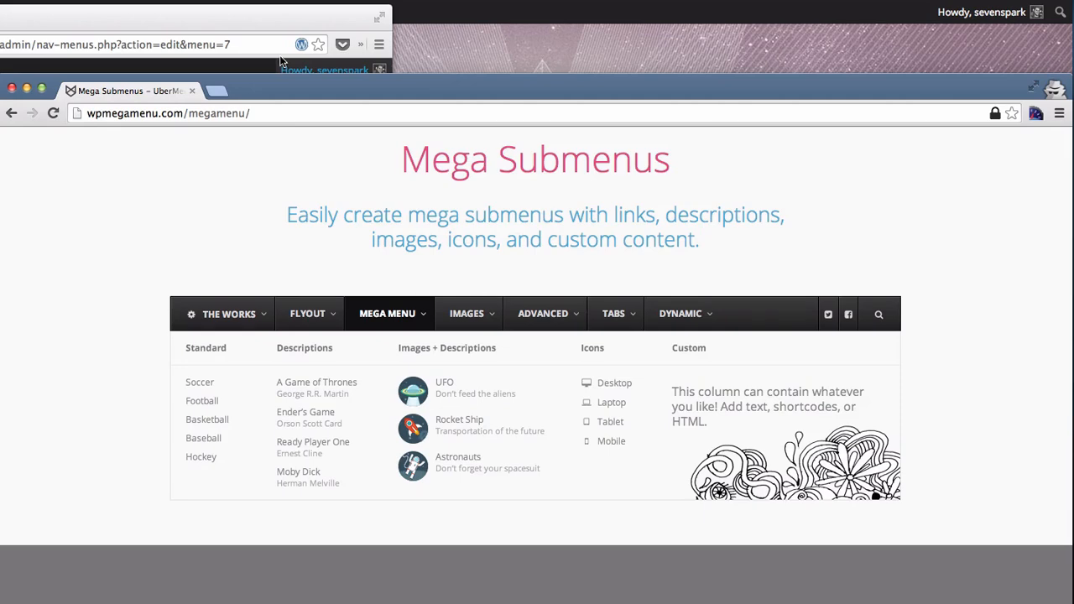
{"action": "left_click", "coordinate": [154, 19]}
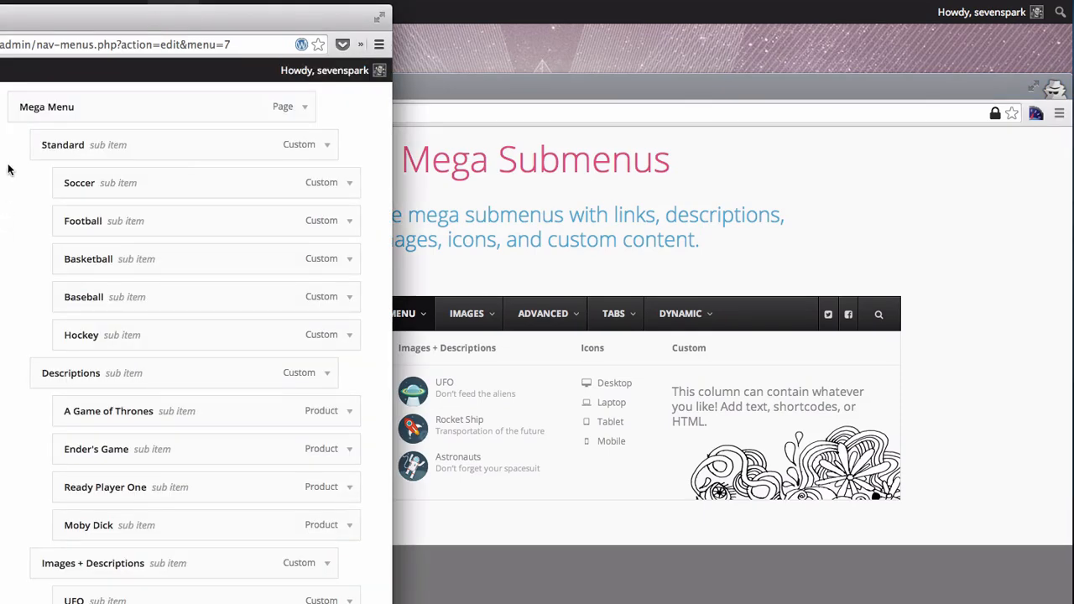
{"action": "mouse_move", "coordinate": [29, 107]}
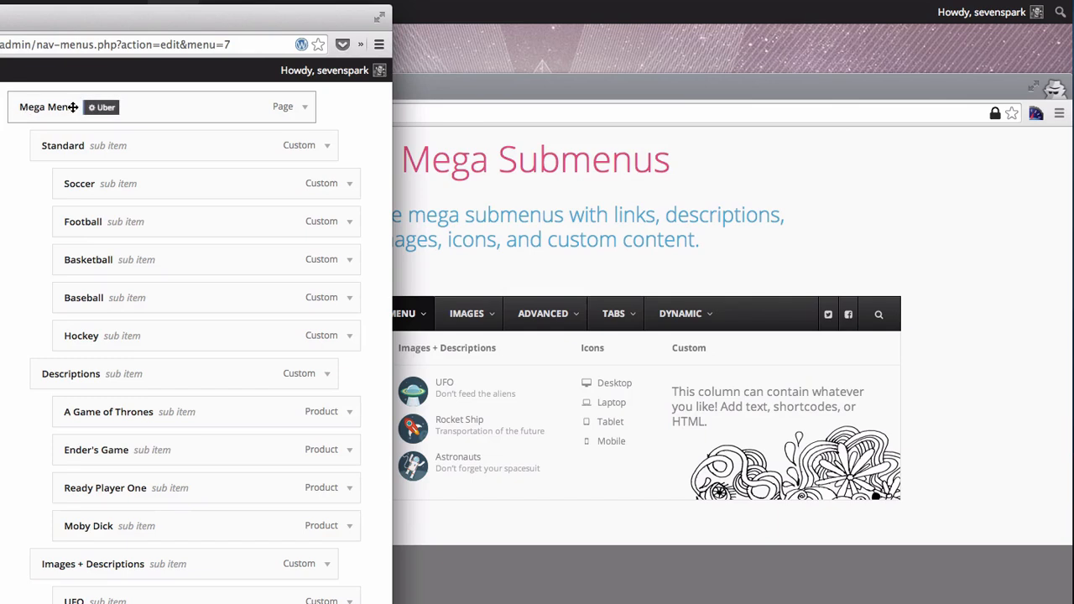
{"action": "mouse_move", "coordinate": [40, 146]}
{"action": "mouse_move", "coordinate": [35, 366]}
{"action": "scroll", "coordinate": [33, 366], "scroll_direction": "down", "scroll_amount": 3}
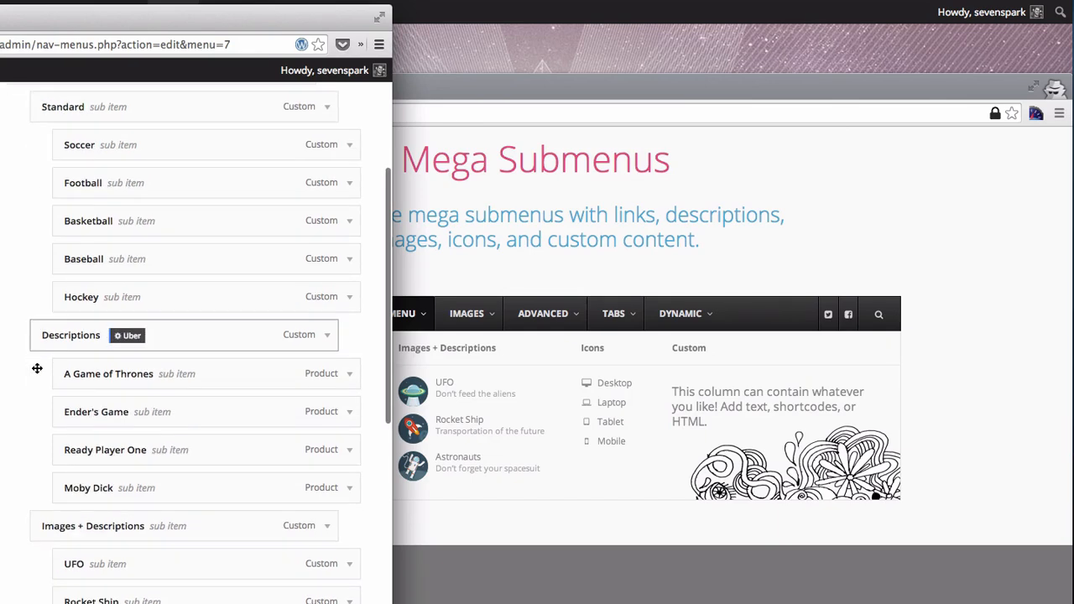
{"action": "scroll", "coordinate": [40, 579], "scroll_direction": "down", "scroll_amount": 1}
{"action": "mouse_move", "coordinate": [58, 501]}
{"action": "scroll", "coordinate": [58, 501], "scroll_direction": "up", "scroll_amount": 5}
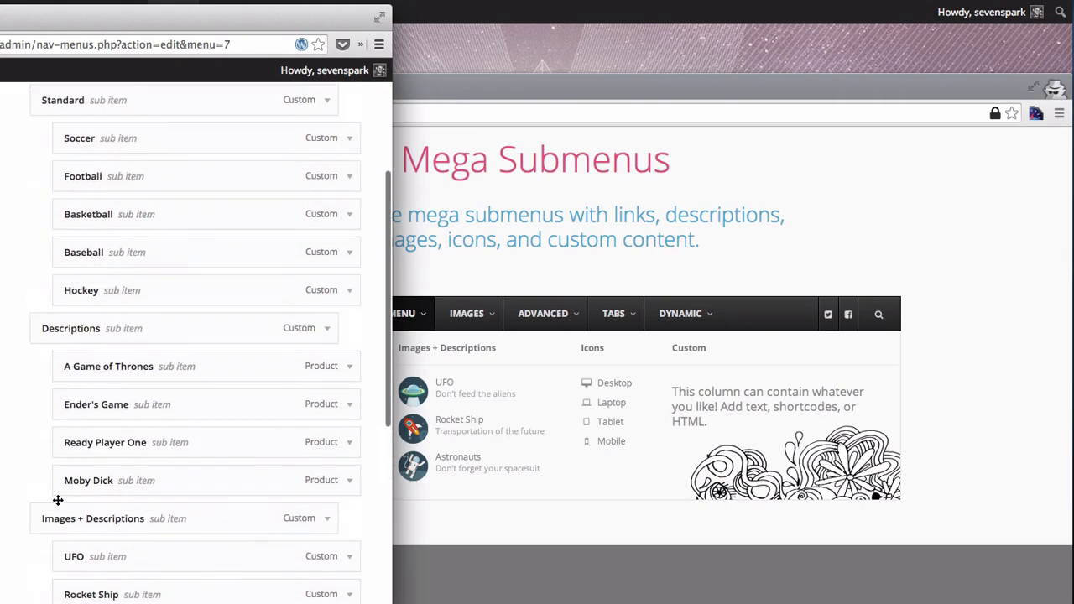
{"action": "mouse_move", "coordinate": [58, 187]}
{"action": "mouse_move", "coordinate": [81, 225]}
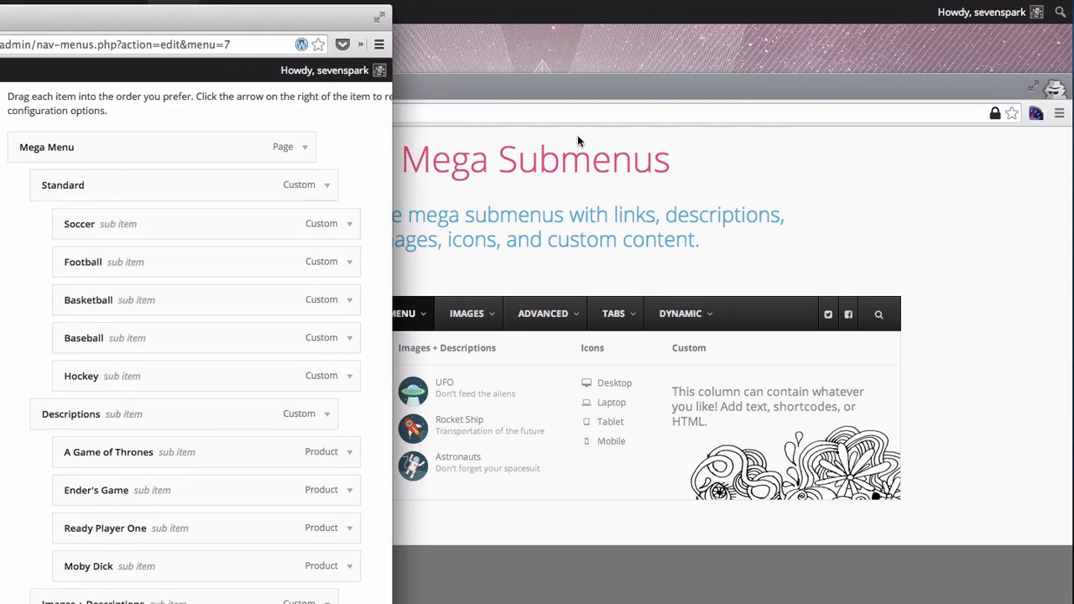
Step: Compare the column headings Standard, Descriptions, Images + Descriptions and Icons in the demo submenu with their items in the menu editor
{"action": "left_click", "coordinate": [541, 85]}
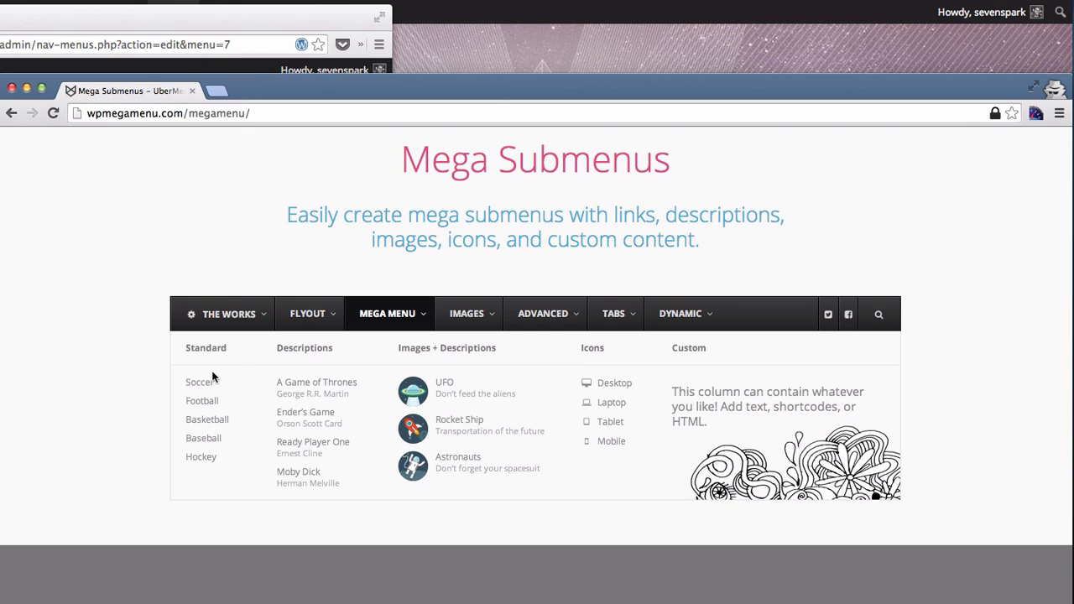
{"action": "left_click_drag", "start_coordinate": [186, 359], "coordinate": [322, 358]}
{"action": "left_click_drag", "start_coordinate": [434, 361], "coordinate": [496, 358]}
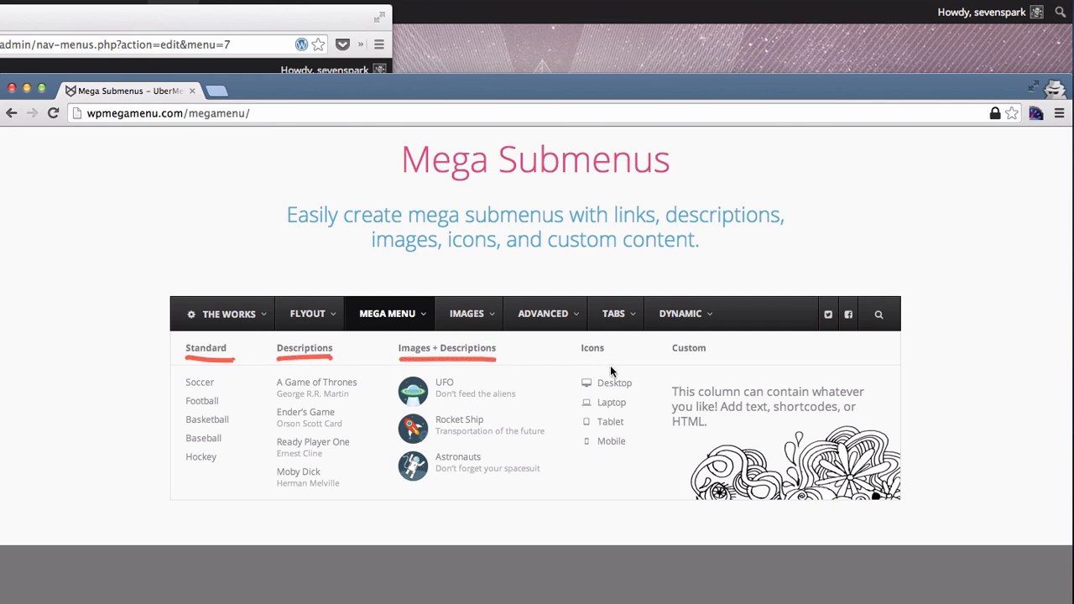
{"action": "left_click_drag", "start_coordinate": [624, 355], "coordinate": [629, 357]}
{"action": "left_click", "coordinate": [229, 17]}
{"action": "left_click", "coordinate": [198, 16]}
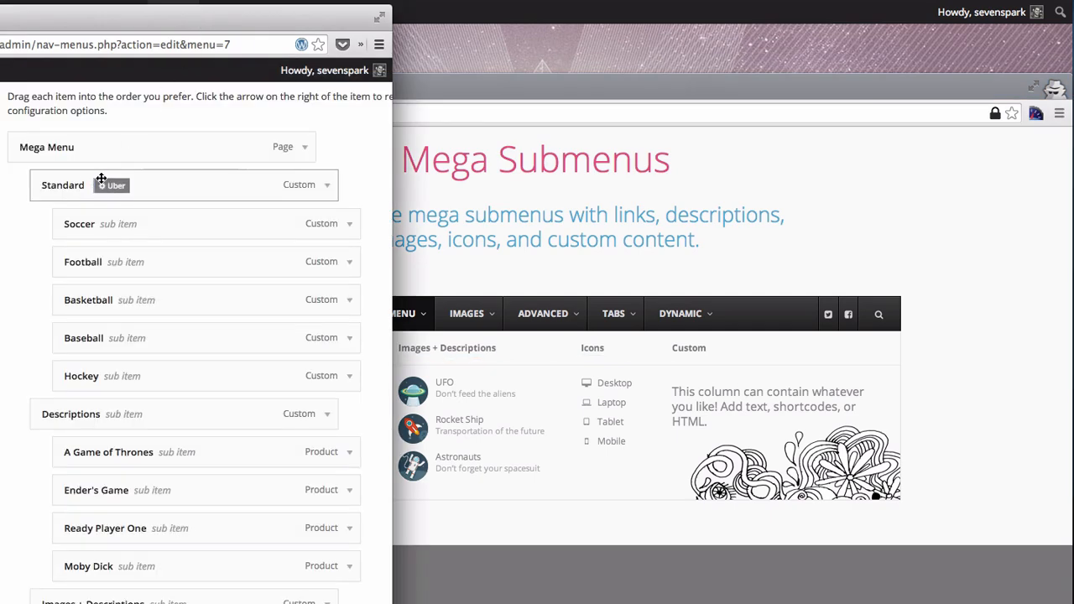
Step: Examine how the Standard heading and its sport links form one column of the demo submenu
{"action": "left_click", "coordinate": [478, 97]}
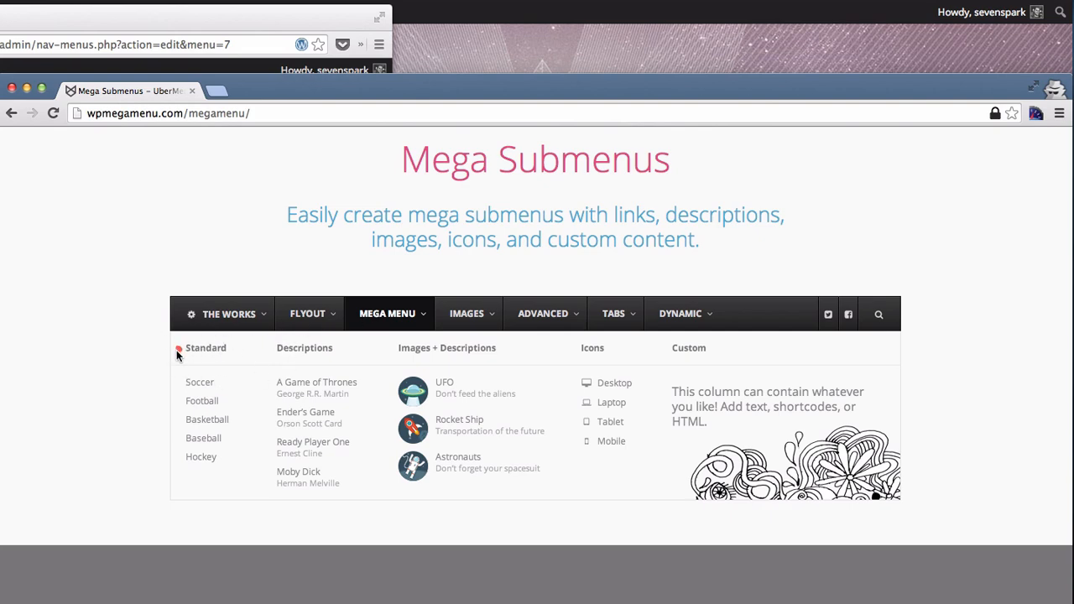
{"action": "left_click_drag", "start_coordinate": [181, 444], "coordinate": [182, 458]}
{"action": "left_click_drag", "start_coordinate": [182, 406], "coordinate": [192, 454]}
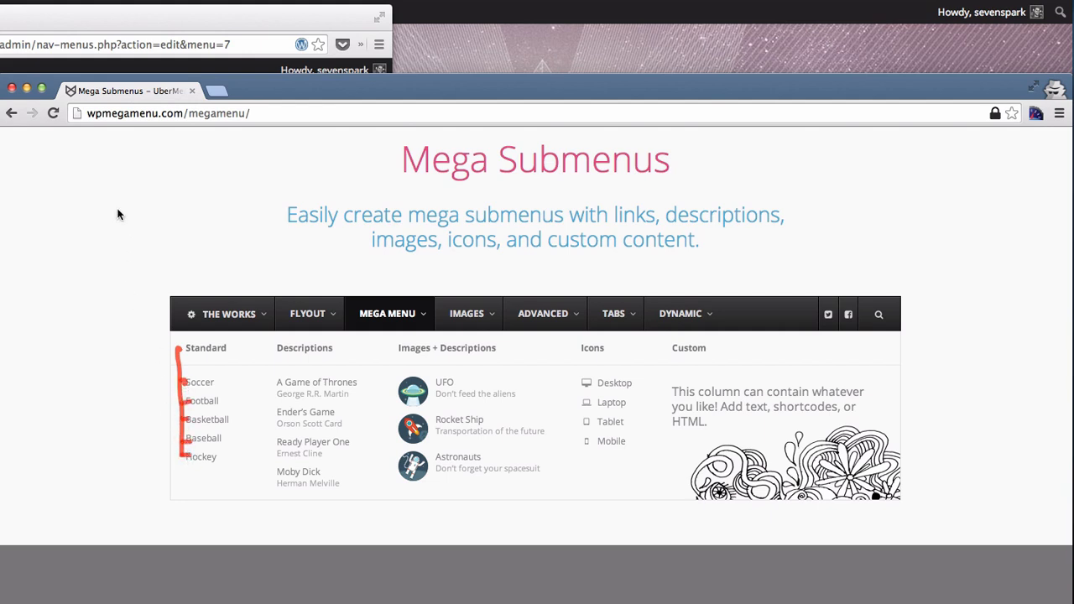
{"action": "left_click", "coordinate": [157, 22]}
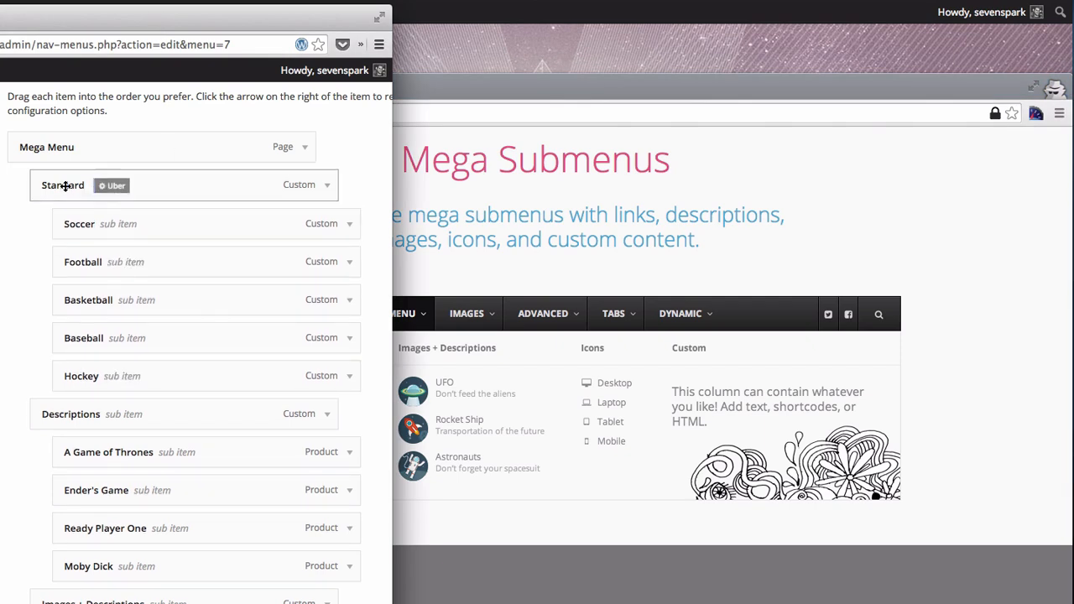
{"action": "left_click", "coordinate": [544, 96]}
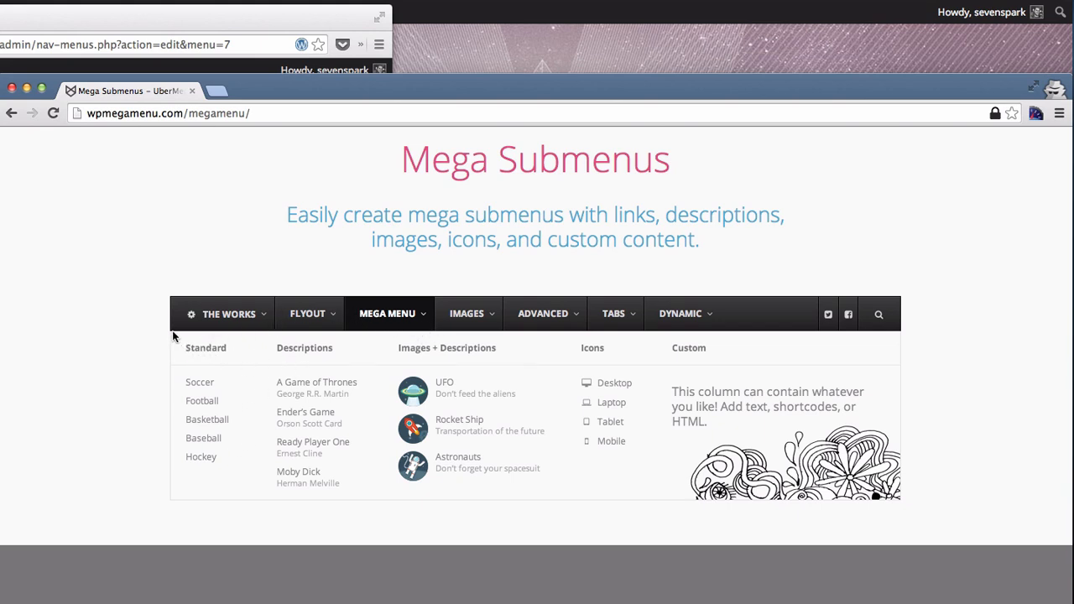
{"action": "mouse_move", "coordinate": [172, 331]}
{"action": "left_mouse_down"}
{"action": "mouse_move", "coordinate": [249, 329]}
{"action": "mouse_move", "coordinate": [254, 509]}
{"action": "left_mouse_up"}
{"action": "left_click_drag", "start_coordinate": [168, 334], "coordinate": [163, 490]}
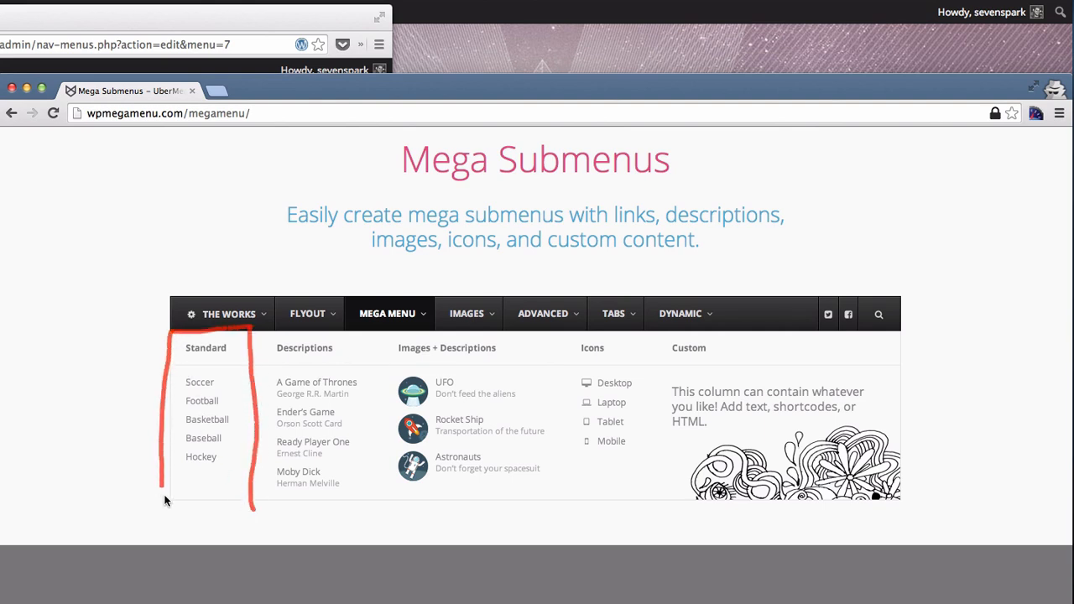
{"action": "left_click_drag", "start_coordinate": [255, 504], "coordinate": [255, 508]}
{"action": "left_click_drag", "start_coordinate": [168, 364], "coordinate": [254, 365]}
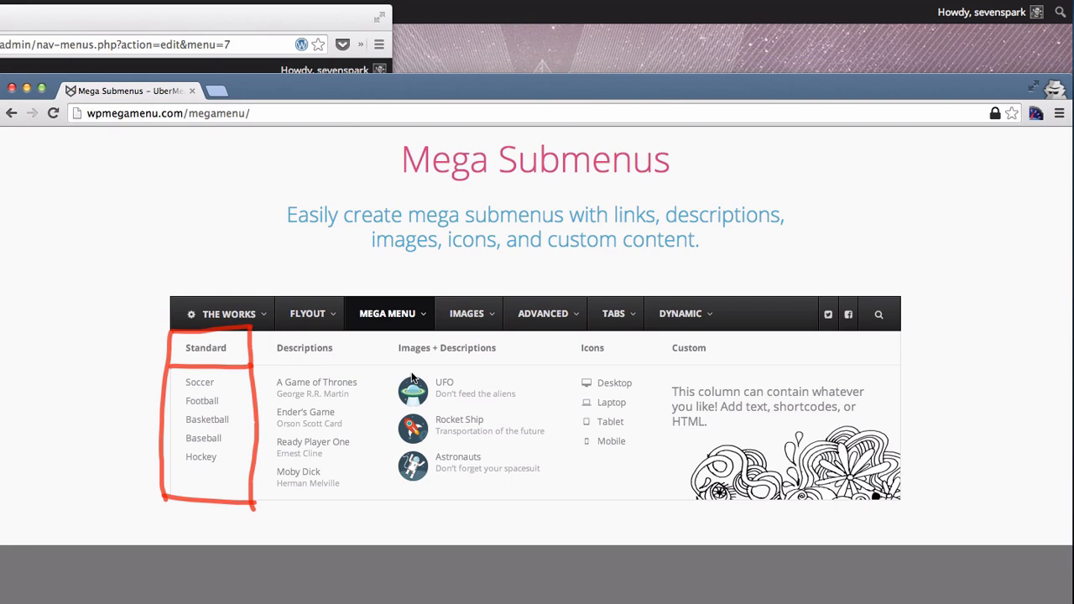
Step: Examine the Descriptions column in the demo submenu and compare it with the nested items in the menu editor
{"action": "left_click_drag", "start_coordinate": [269, 333], "coordinate": [350, 333]}
{"action": "left_click_drag", "start_coordinate": [270, 337], "coordinate": [261, 497]}
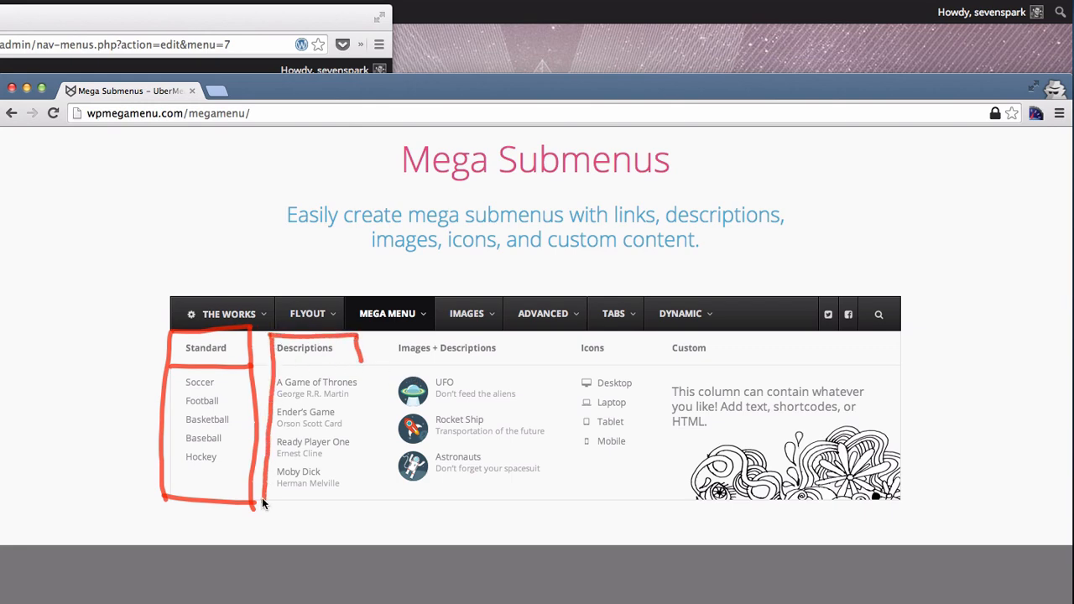
{"action": "left_click_drag", "start_coordinate": [361, 359], "coordinate": [367, 497]}
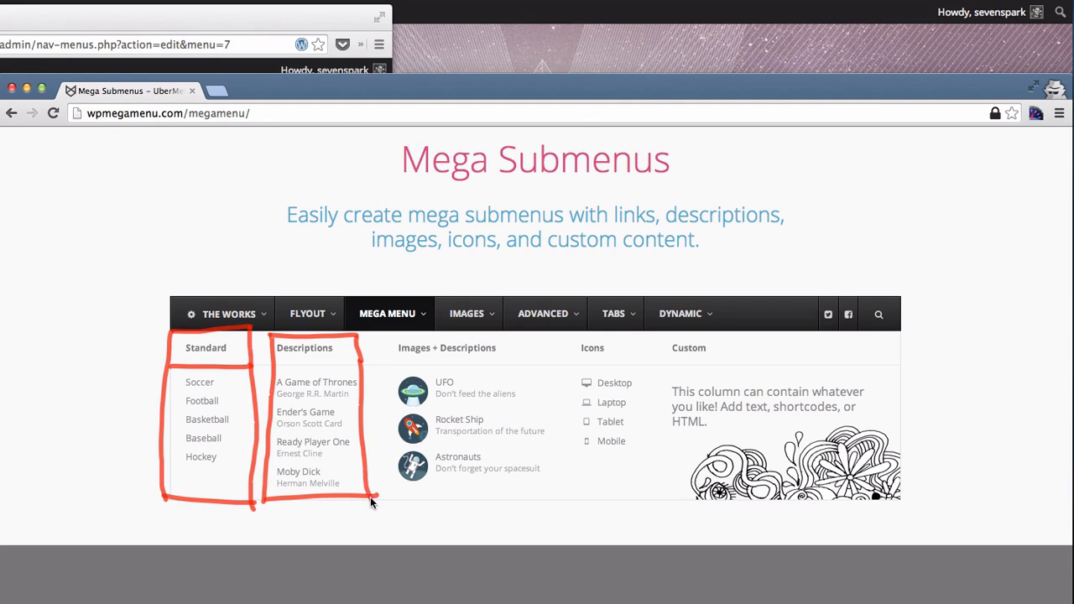
{"action": "left_click_drag", "start_coordinate": [313, 363], "coordinate": [362, 365]}
{"action": "key", "text": "Escape"}
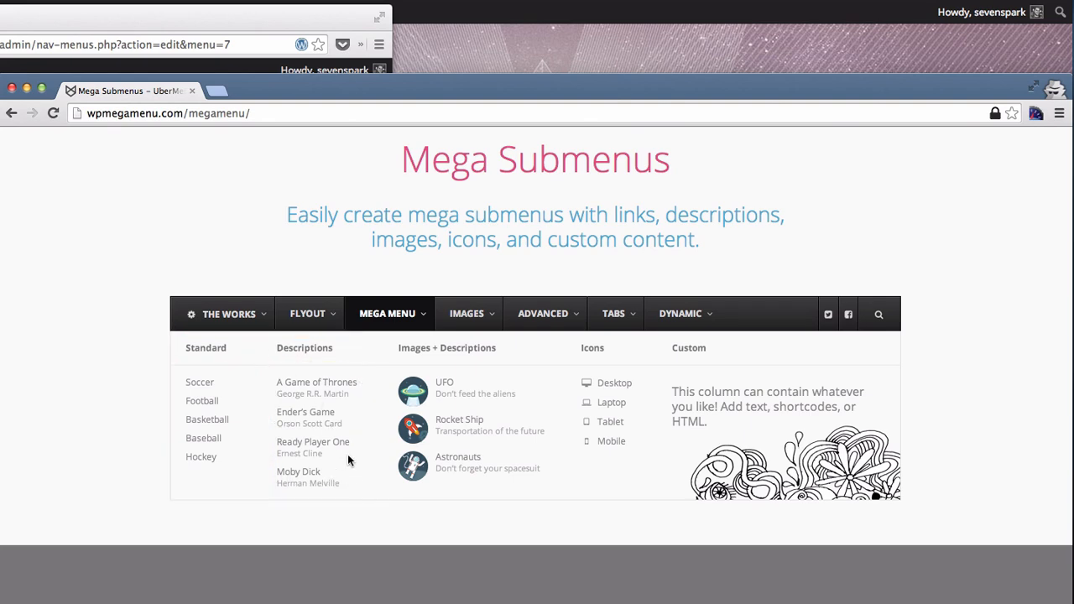
{"action": "left_click", "coordinate": [258, 32]}
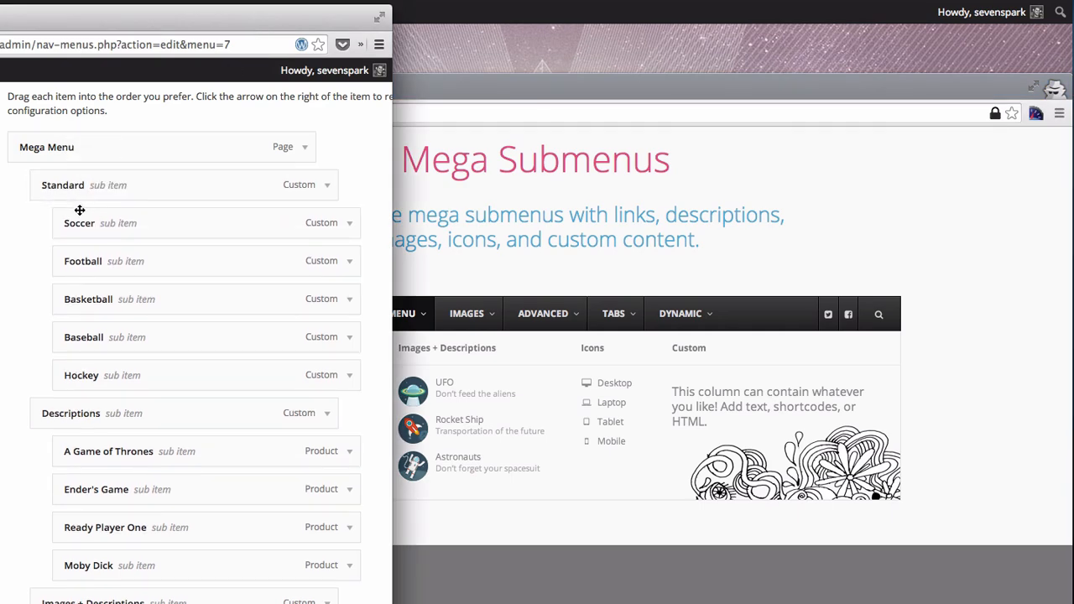
{"action": "scroll", "coordinate": [109, 377], "scroll_direction": "down", "scroll_amount": 3}
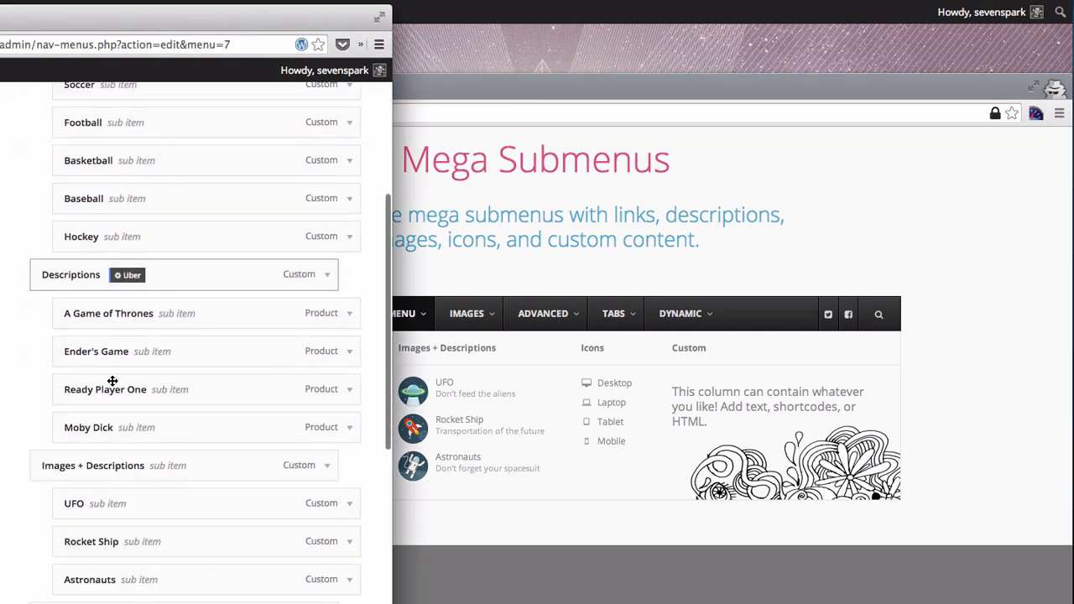
{"action": "scroll", "coordinate": [110, 369], "scroll_direction": "up", "scroll_amount": 2}
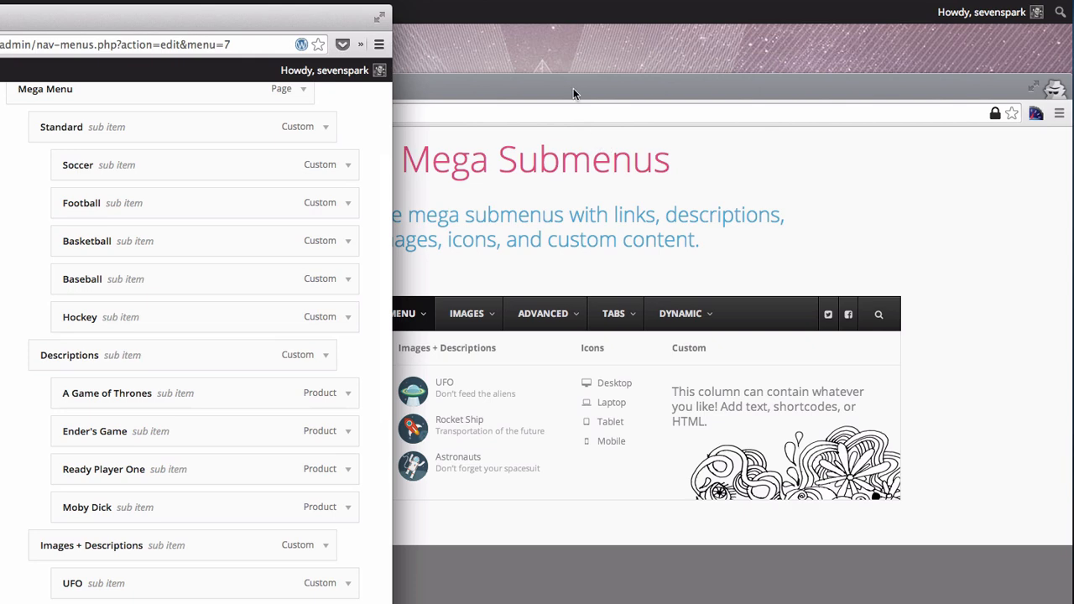
Step: Examine the UFO item's image in the Images + Descriptions column and the icons beside the Icons column links
{"action": "left_click", "coordinate": [573, 88]}
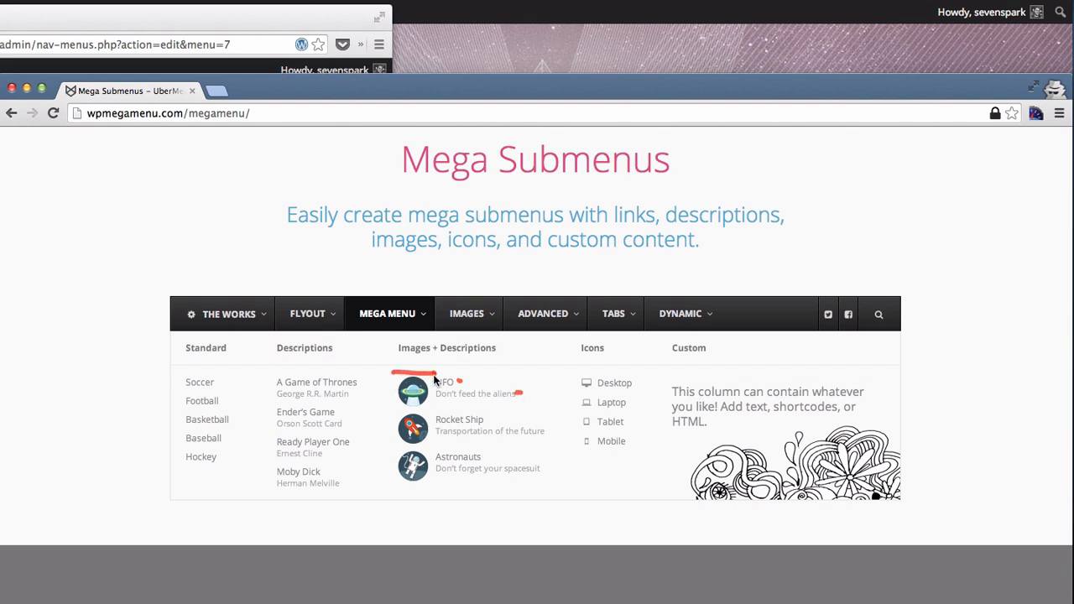
{"action": "mouse_move", "coordinate": [393, 403]}
{"action": "left_mouse_down"}
{"action": "mouse_move", "coordinate": [410, 414]}
{"action": "mouse_move", "coordinate": [444, 406]}
{"action": "left_mouse_up"}
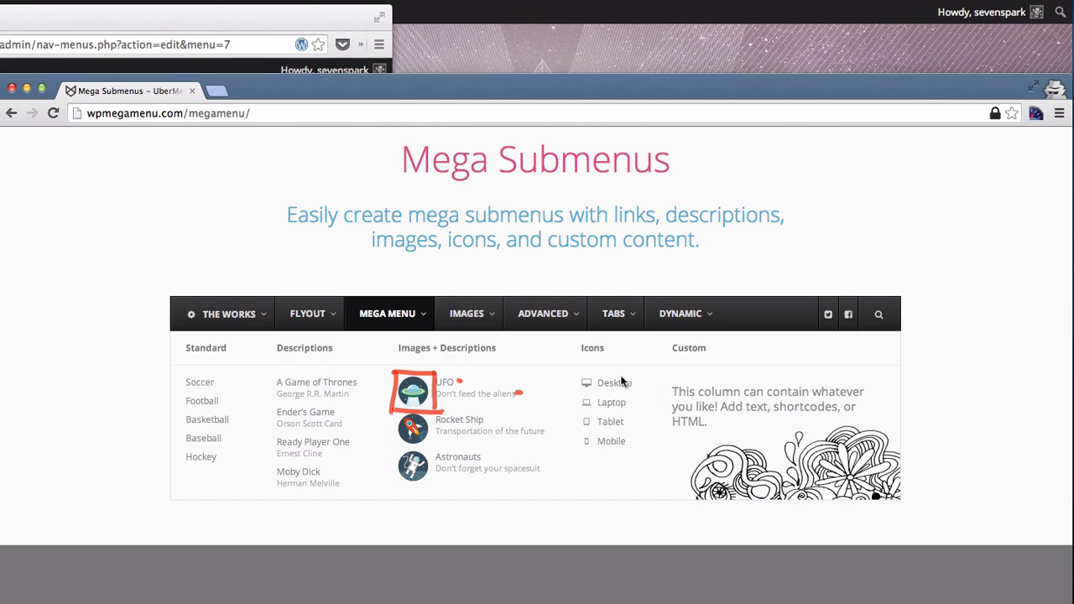
{"action": "key", "text": "Escape"}
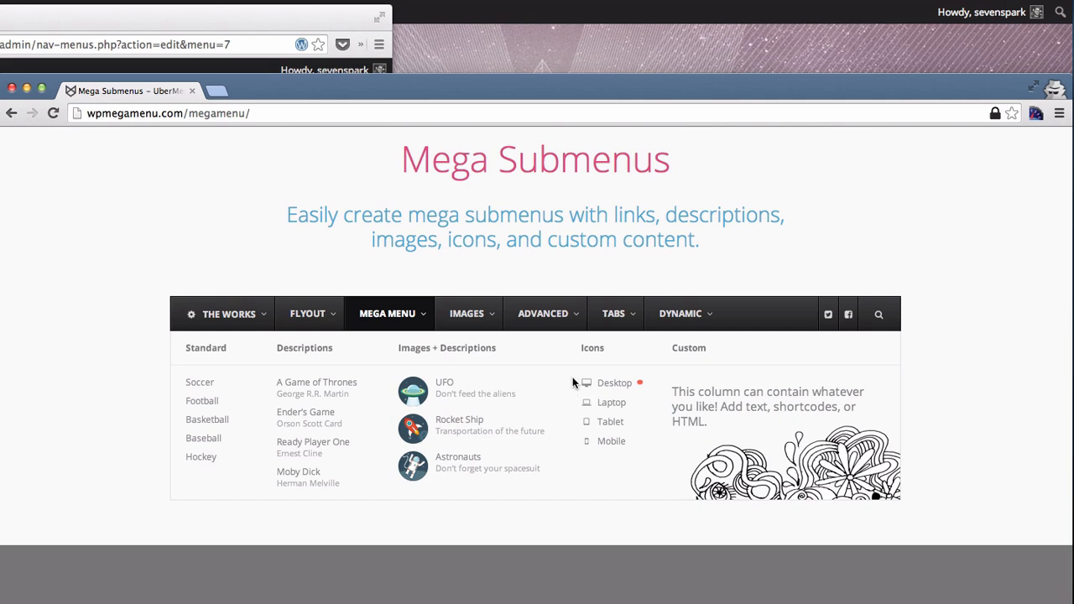
{"action": "left_click_drag", "start_coordinate": [585, 376], "coordinate": [577, 449]}
{"action": "key", "text": "Escape"}
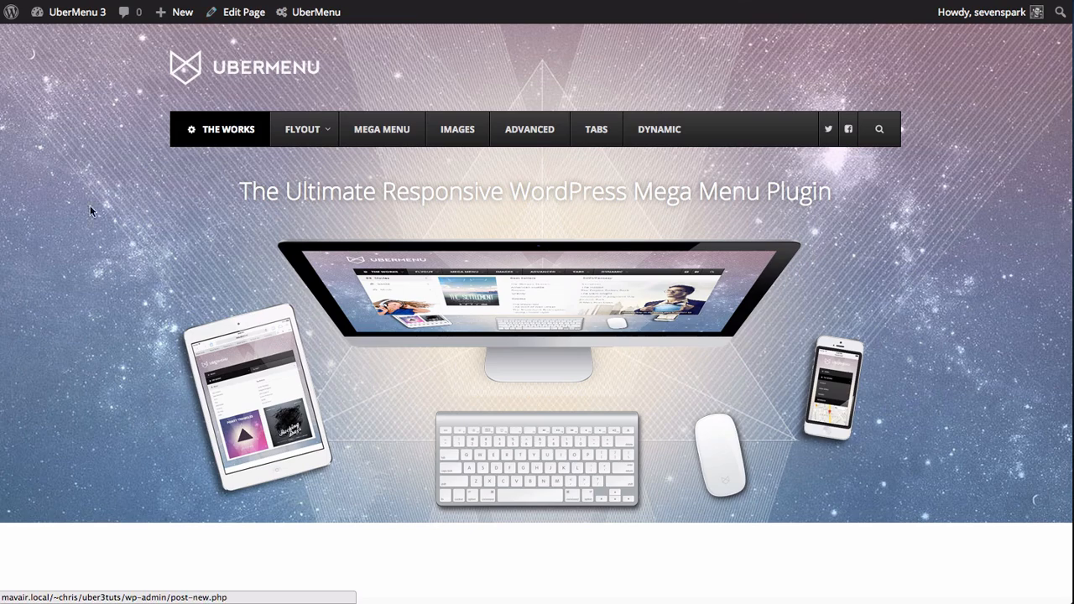
Step: Open the WordPress menu editor for the Demo Recreation menu from the site's UberMenu admin options
{"action": "mouse_move", "coordinate": [315, 11]}
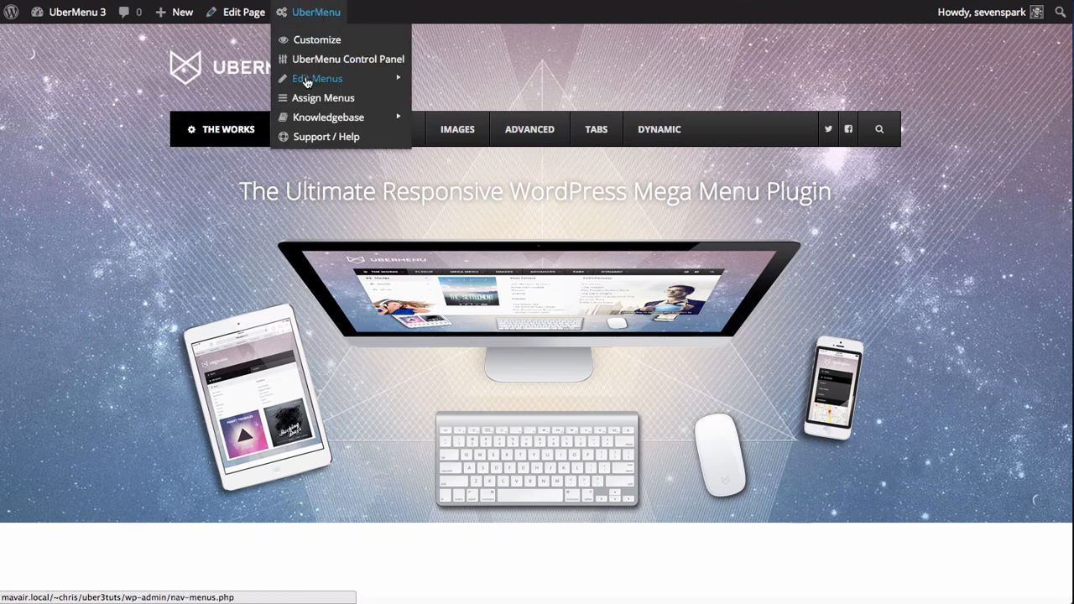
{"action": "left_click", "coordinate": [307, 77]}
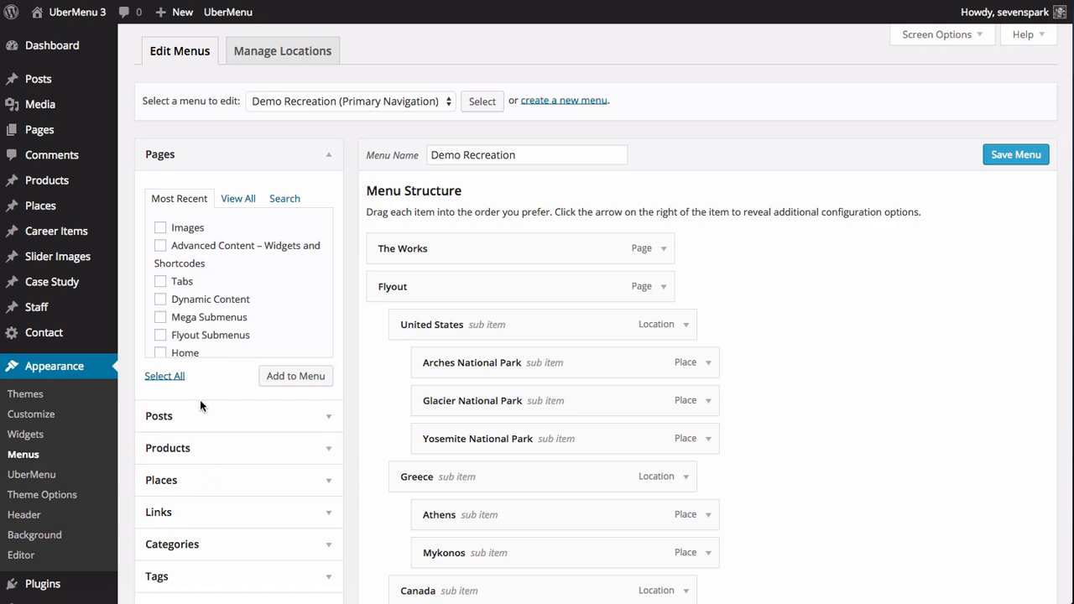
{"action": "scroll", "coordinate": [203, 401], "scroll_direction": "down", "scroll_amount": 3}
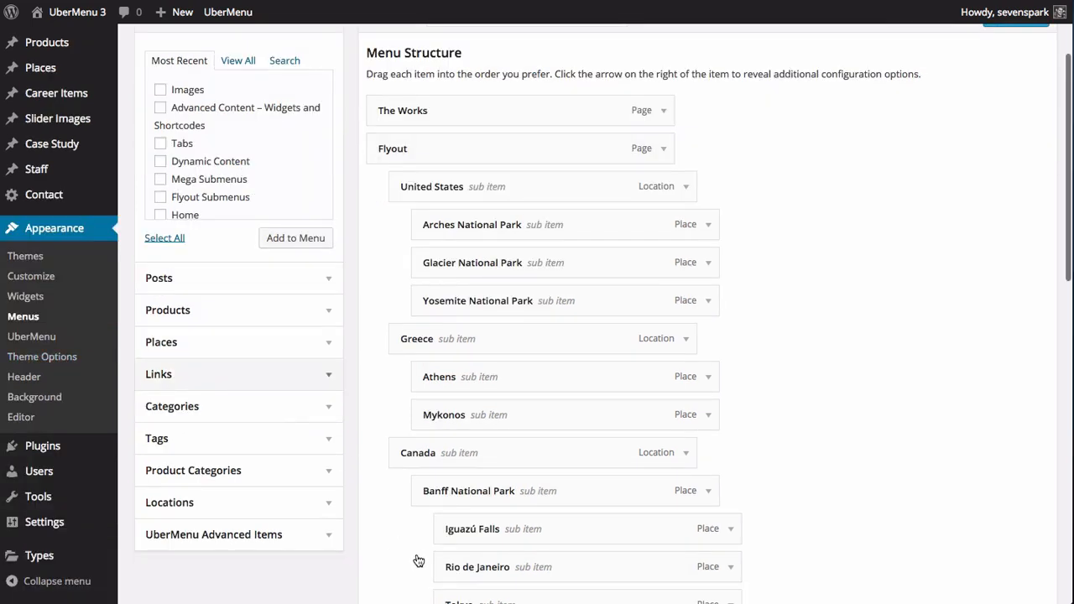
Step: Add a custom link named Standard with the URL # to the Demo Recreation menu
{"action": "left_click", "coordinate": [328, 374]}
{"action": "triple_click", "coordinate": [270, 196]}
{"action": "mouse_move", "coordinate": [81, 178]}
{"action": "type", "text": "#"}
{"action": "key", "text": "Tab"}
{"action": "type", "text": "Standard"}
{"action": "key", "text": "Return"}
Step: Add a custom link named Descriptions with the URL # to the menu
{"action": "key", "text": "ctrl+a"}
{"action": "type", "text": "#"}
{"action": "key", "text": "Tab"}
{"action": "type", "text": "Descriptions"}
{"action": "key", "text": "Return"}
Step: Add a custom link named Images + Descriptions with the URL # to the menu
{"action": "key", "text": "ctrl+a"}
{"action": "type", "text": "#"}
{"action": "key", "text": "Tab"}
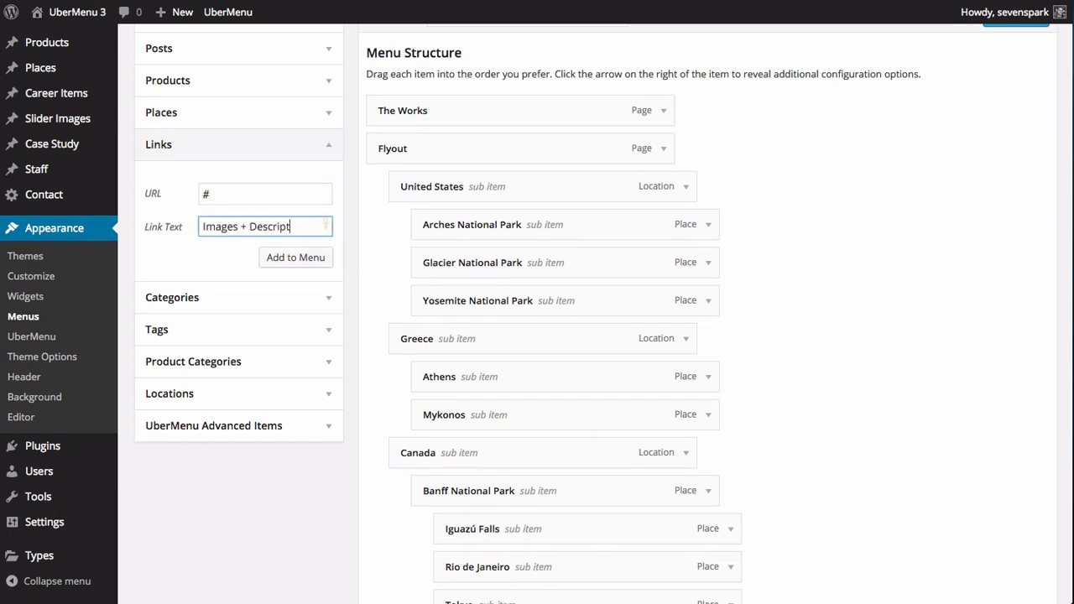
{"action": "type", "text": "Images + Descriptions"}
{"action": "left_click", "coordinate": [266, 260]}
Step: Add a custom link named Icons with the URL # to the menu
{"action": "left_click", "coordinate": [261, 193]}
{"action": "key", "text": "ctrl+a"}
{"action": "type", "text": "#"}
{"action": "key", "text": "Tab"}
{"action": "type", "text": "Icons"}
{"action": "key", "text": "Return"}
Step: Add a custom link named Custom with the URL # to the menu
{"action": "key", "text": "ctrl+a"}
{"action": "type", "text": "#"}
{"action": "key", "text": "Tab"}
{"action": "type", "text": "Custom"}
{"action": "left_click", "coordinate": [290, 256]}
Step: Nest the Standard, Descriptions and Images + Descriptions items in that order as sub items directly under Mega Menu
{"action": "scroll", "coordinate": [370, 417], "scroll_direction": "down", "scroll_amount": 15}
{"action": "scroll", "coordinate": [370, 417], "scroll_direction": "up", "scroll_amount": 1}
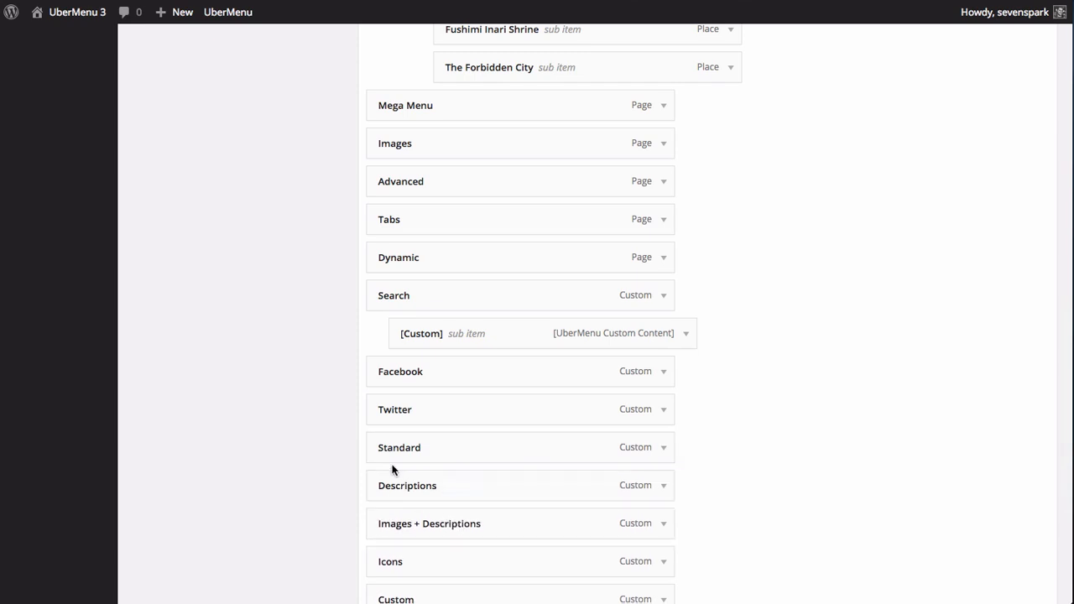
{"action": "left_click_drag", "start_coordinate": [392, 452], "coordinate": [432, 141]}
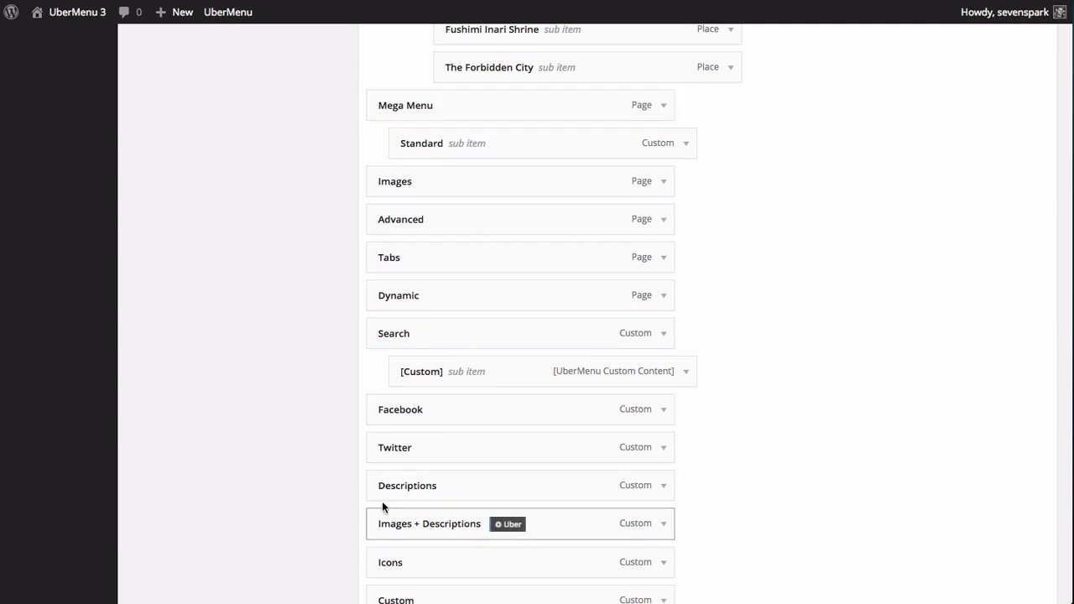
{"action": "left_click_drag", "start_coordinate": [388, 487], "coordinate": [409, 186]}
{"action": "left_click_drag", "start_coordinate": [390, 515], "coordinate": [411, 220]}
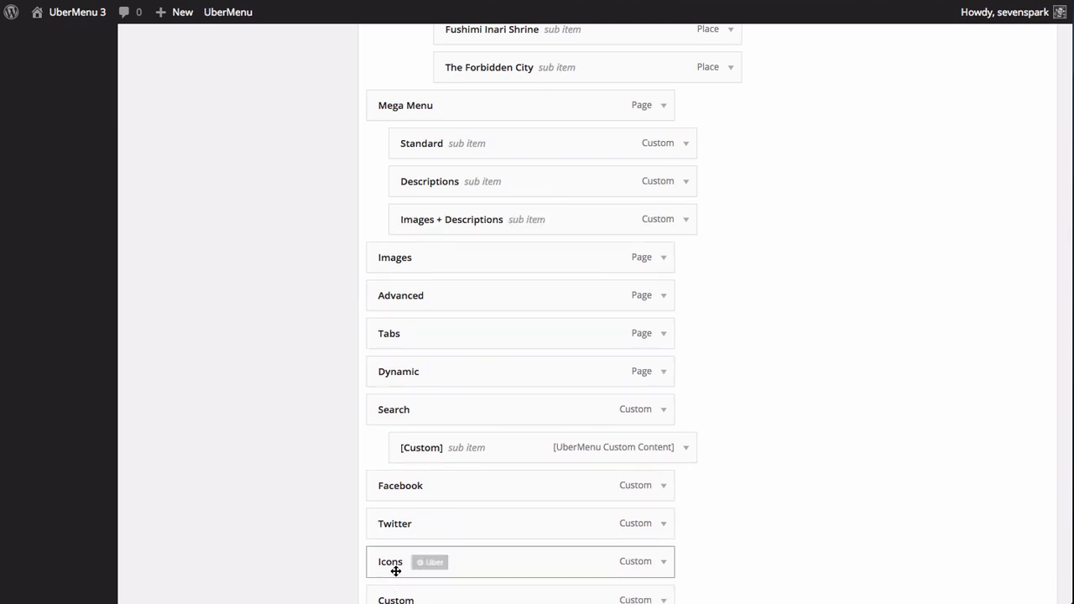
Step: Nest the Icons and Custom link items under Mega Menu, following the Images + Descriptions sub item
{"action": "left_click_drag", "start_coordinate": [383, 567], "coordinate": [412, 267]}
{"action": "scroll", "coordinate": [429, 335], "scroll_direction": "down", "scroll_amount": 2}
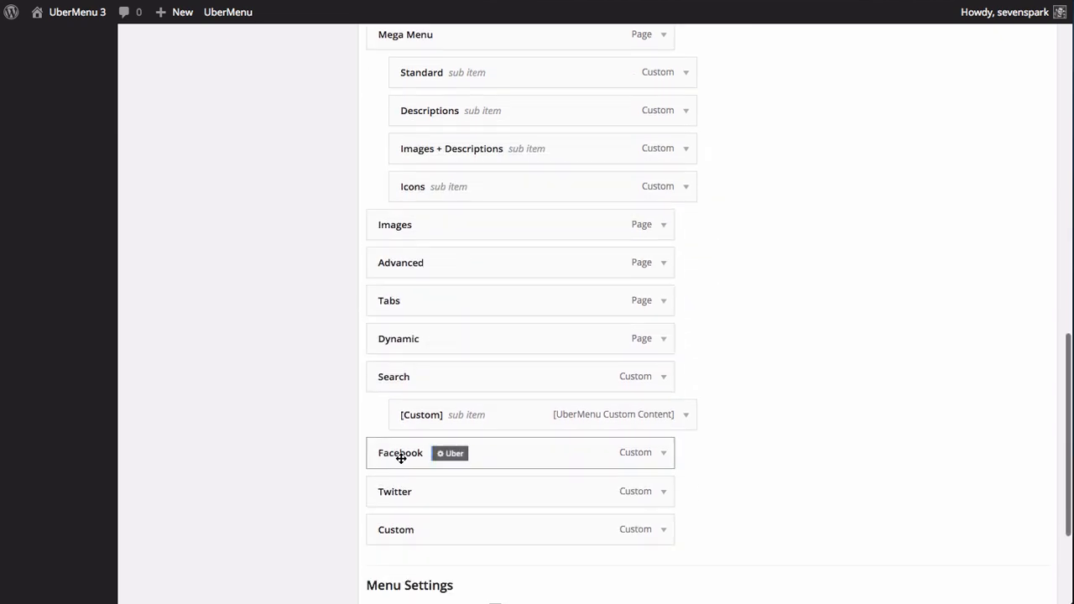
{"action": "left_click_drag", "start_coordinate": [393, 537], "coordinate": [422, 228]}
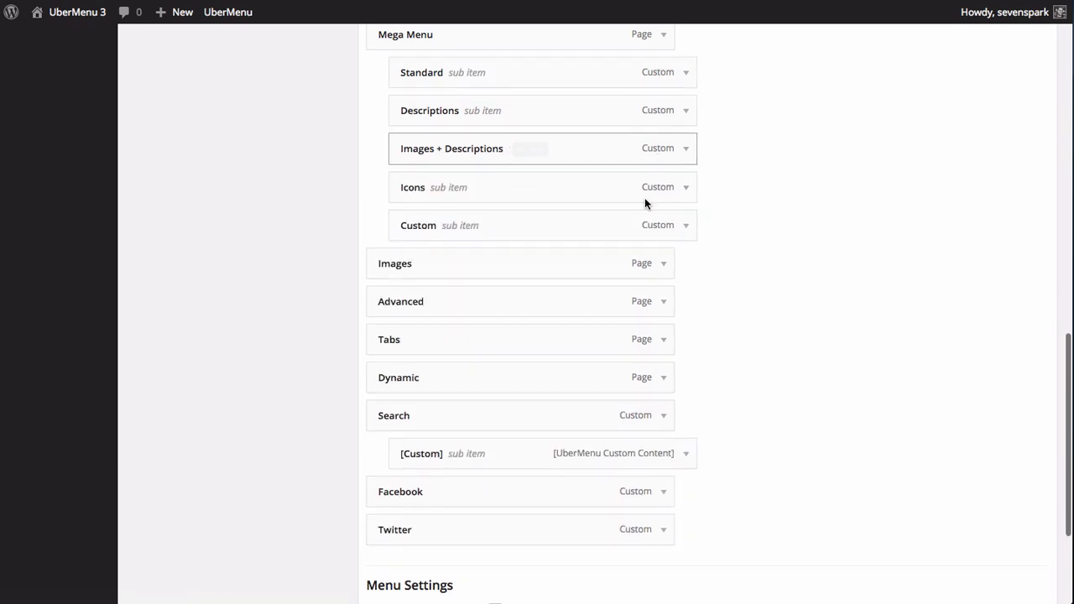
{"action": "scroll", "coordinate": [256, 126], "scroll_direction": "up", "scroll_amount": 3}
{"action": "scroll", "coordinate": [256, 127], "scroll_direction": "up", "scroll_amount": 1}
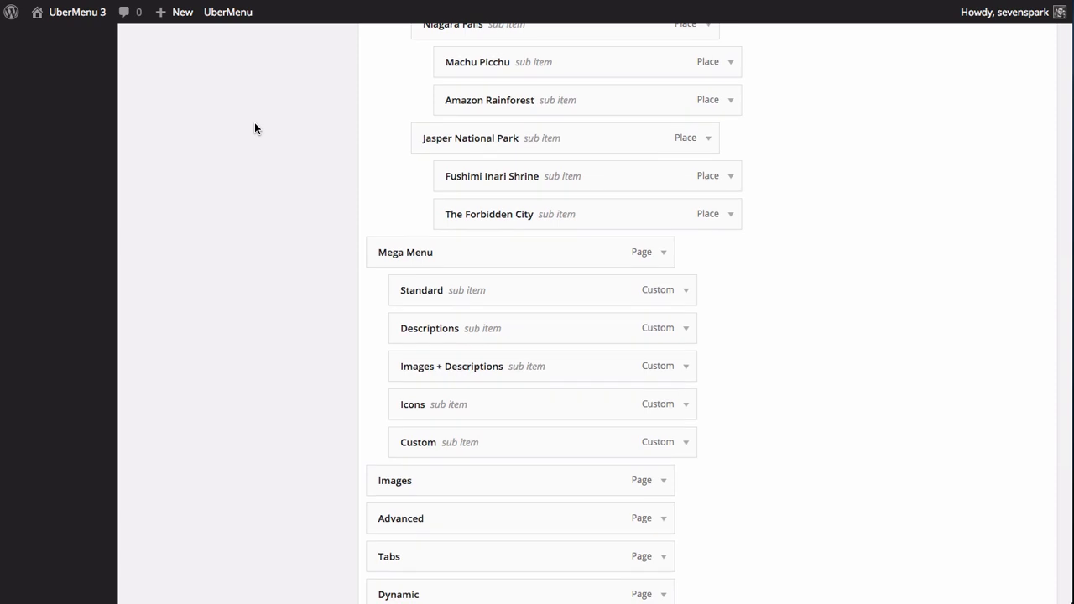
Step: Save the menu with the new Mega Menu sub items and check the Mega Menu submenu on the live site
{"action": "scroll", "coordinate": [256, 127], "scroll_direction": "down", "scroll_amount": 1}
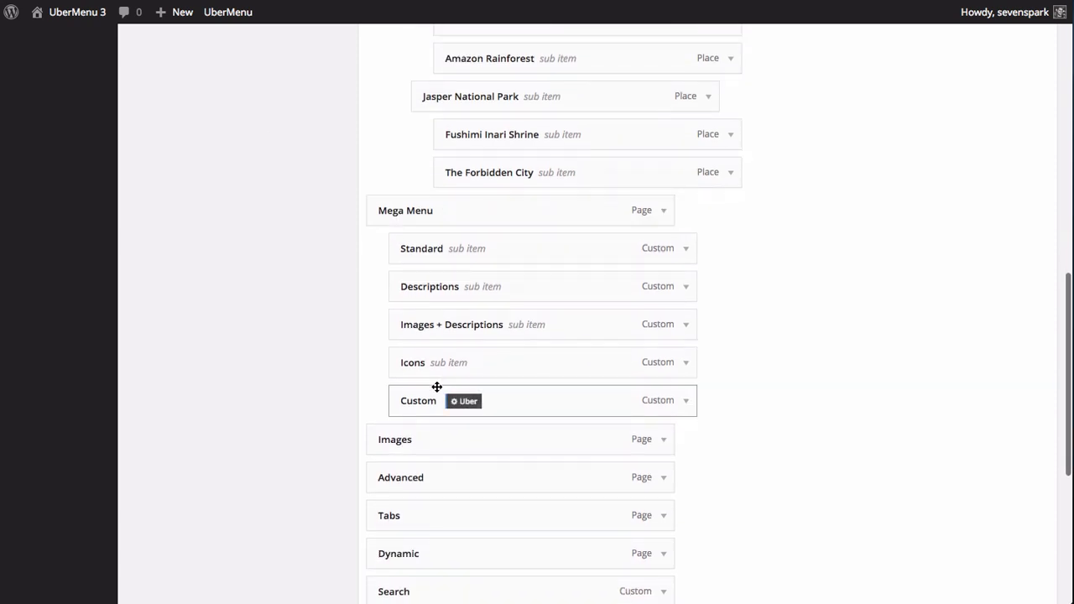
{"action": "scroll", "coordinate": [268, 369], "scroll_direction": "down", "scroll_amount": 4}
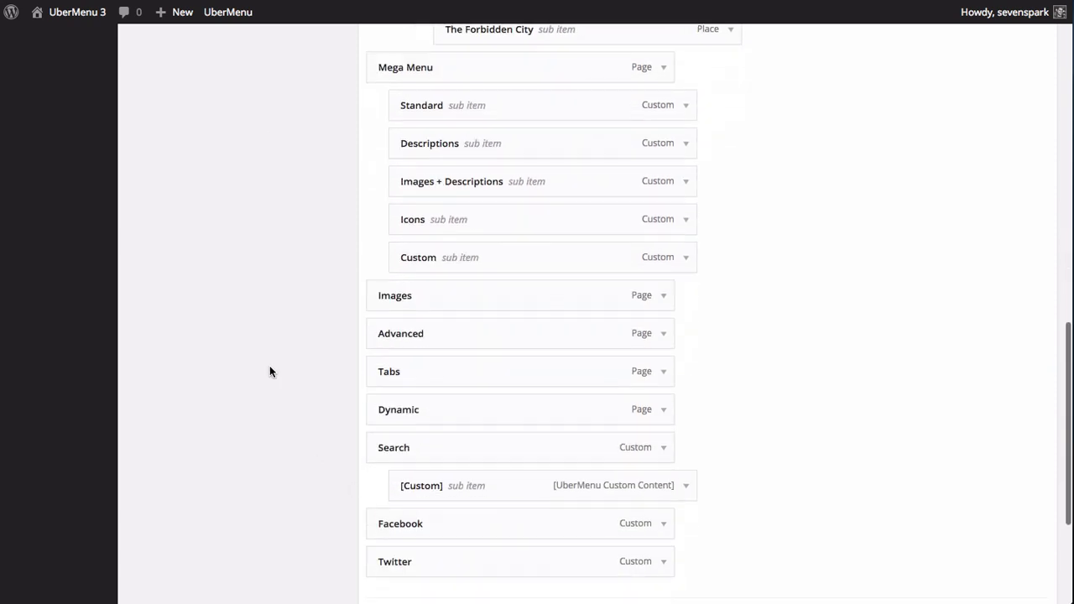
{"action": "scroll", "coordinate": [338, 337], "scroll_direction": "up", "scroll_amount": 3}
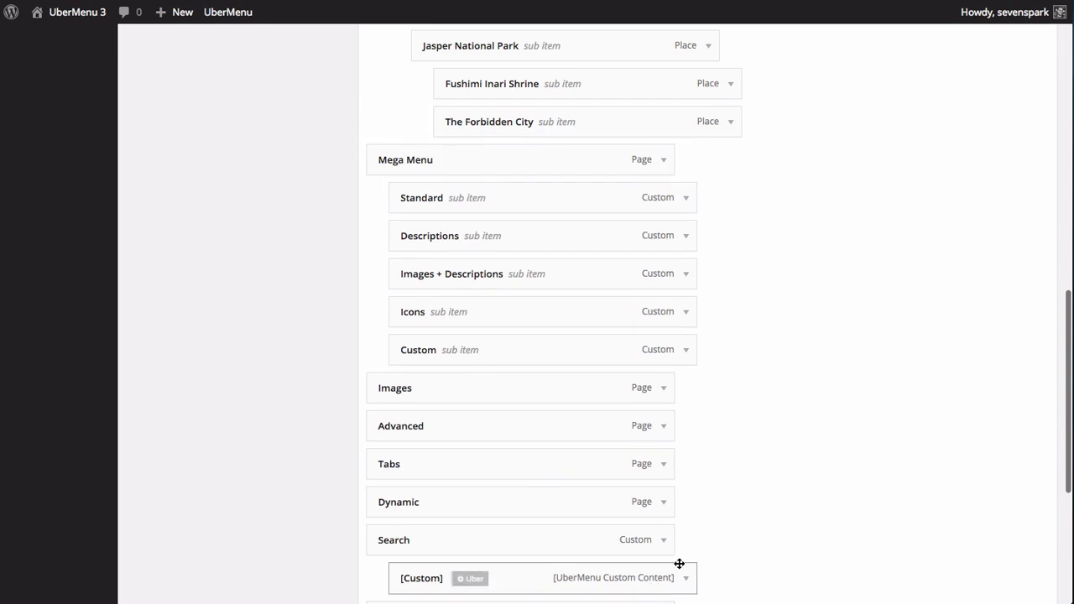
{"action": "scroll", "coordinate": [721, 462], "scroll_direction": "down", "scroll_amount": 4}
{"action": "scroll", "coordinate": [865, 508], "scroll_direction": "down", "scroll_amount": 3}
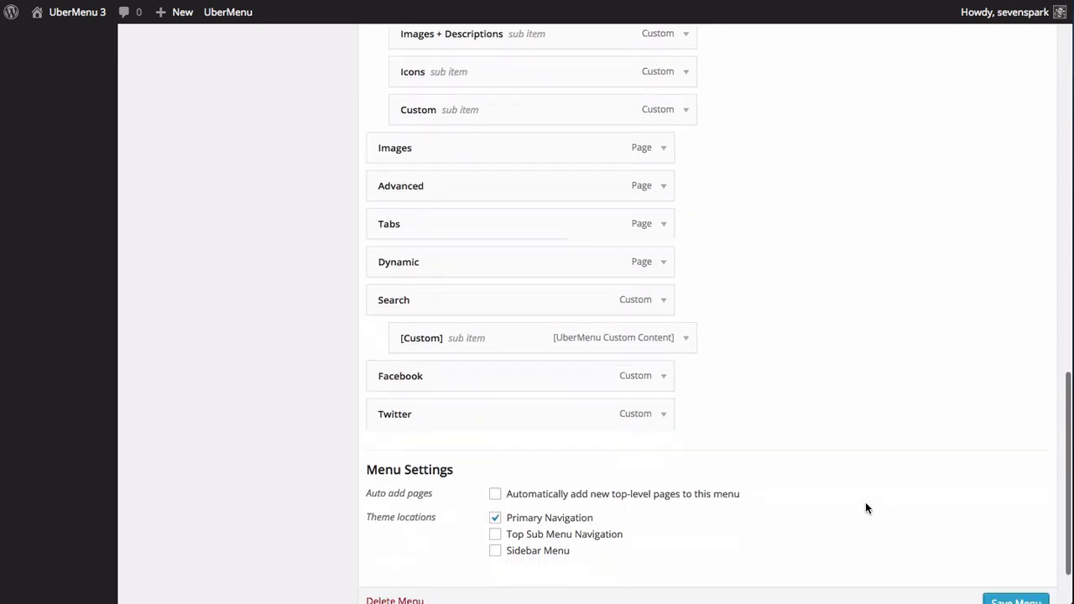
{"action": "left_click", "coordinate": [994, 522]}
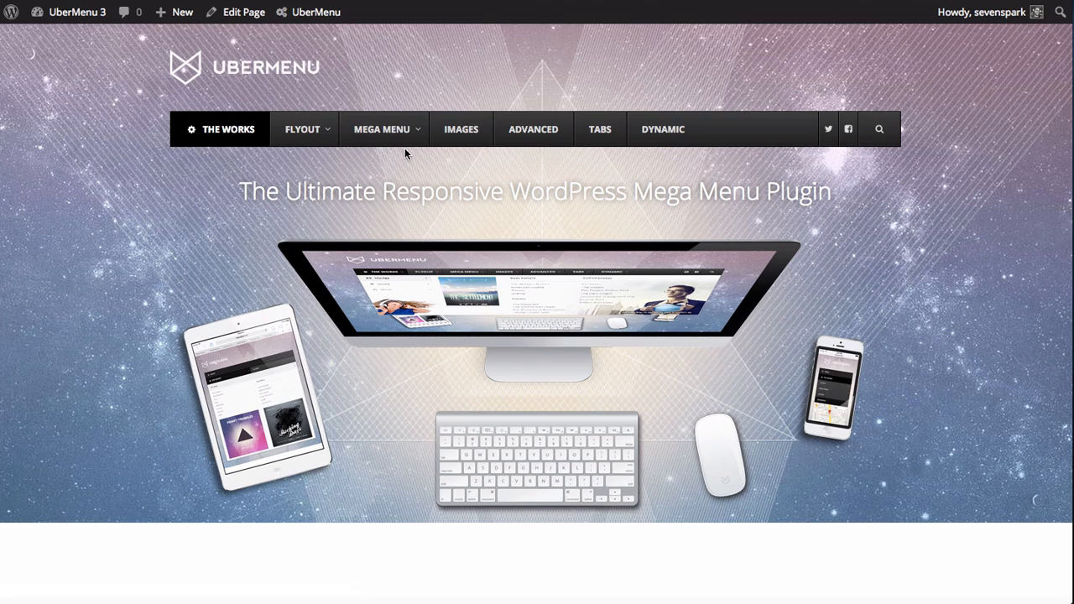
{"action": "mouse_move", "coordinate": [406, 139]}
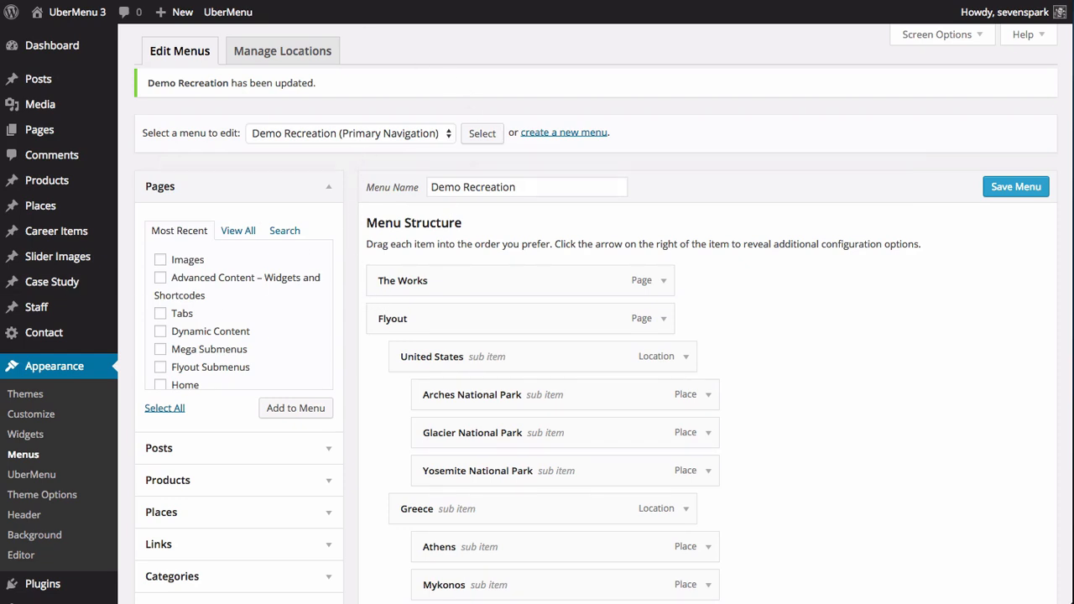
Step: Add custom links named Soccer, Football, Basketball, Baseball and Hockey to the menu, each with the URL #
{"action": "scroll", "coordinate": [380, 401], "scroll_direction": "down", "scroll_amount": 3}
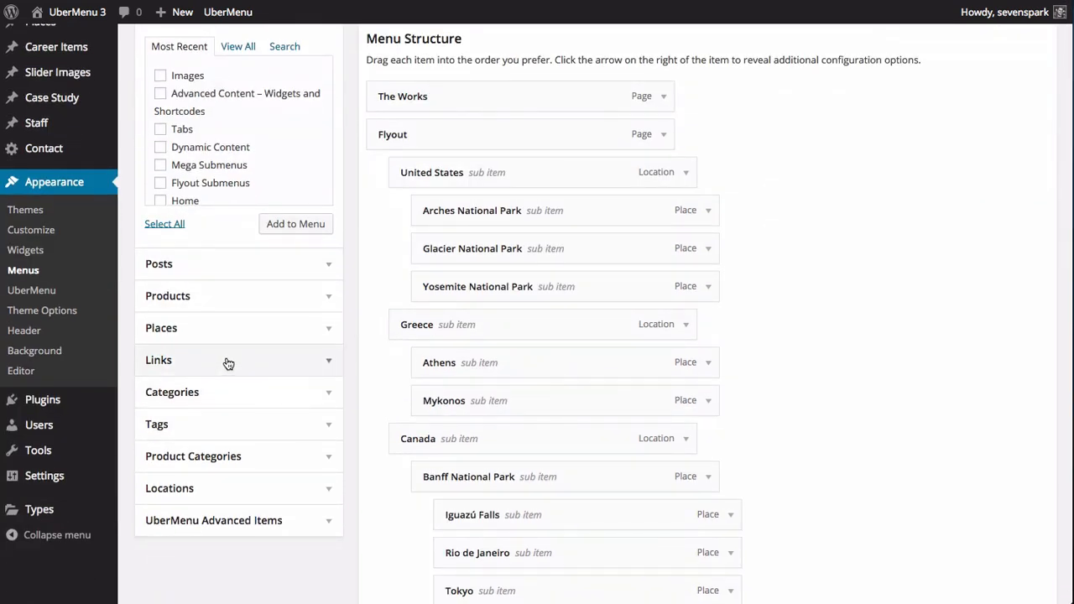
{"action": "scroll", "coordinate": [532, 352], "scroll_direction": "down", "scroll_amount": 5}
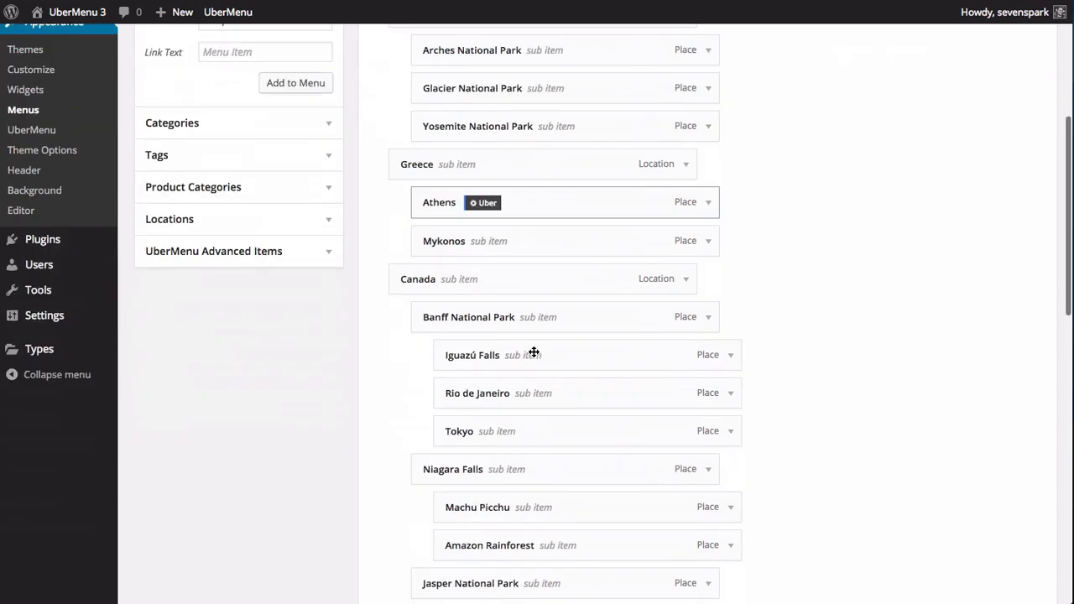
{"action": "scroll", "coordinate": [533, 352], "scroll_direction": "down", "scroll_amount": 3}
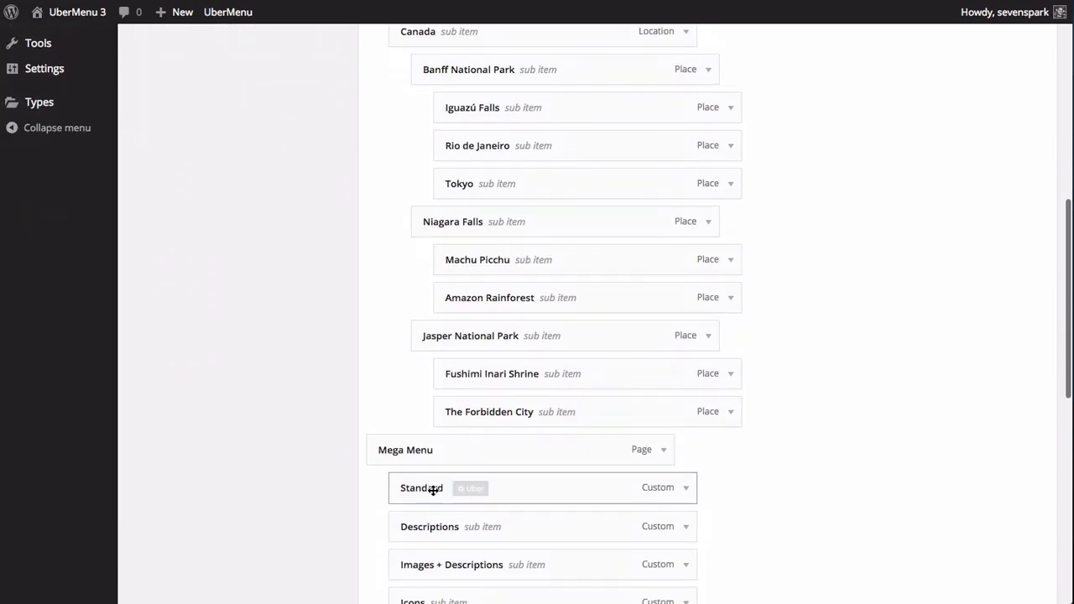
{"action": "scroll", "coordinate": [433, 489], "scroll_direction": "up", "scroll_amount": 12}
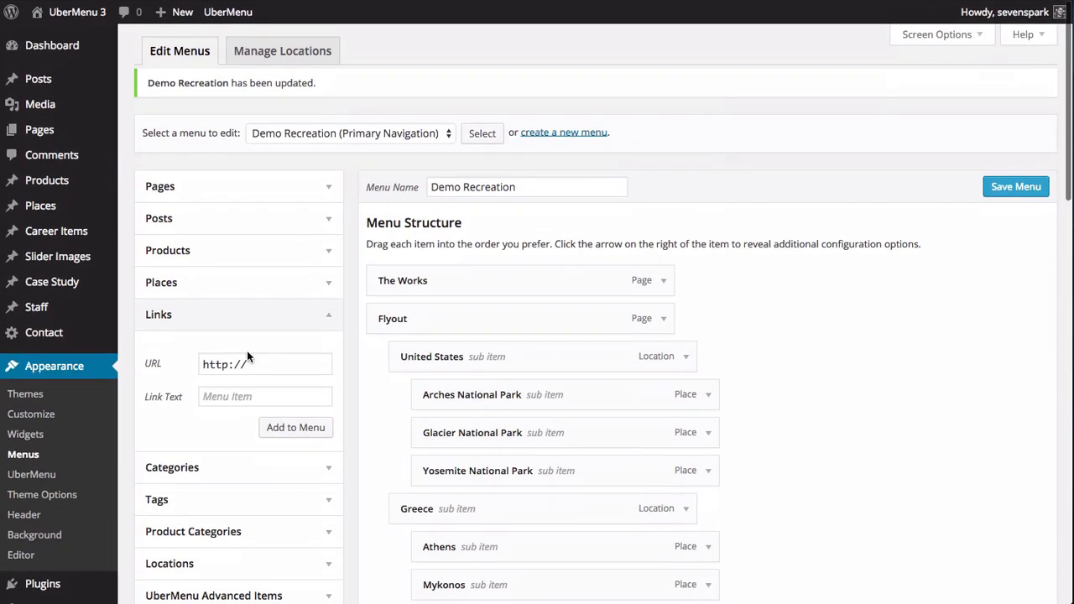
{"action": "left_click", "coordinate": [245, 364]}
{"action": "triple_click", "coordinate": [245, 364]}
{"action": "type", "text": "#"}
{"action": "key", "text": "Tab"}
{"action": "type", "text": "Socce"}
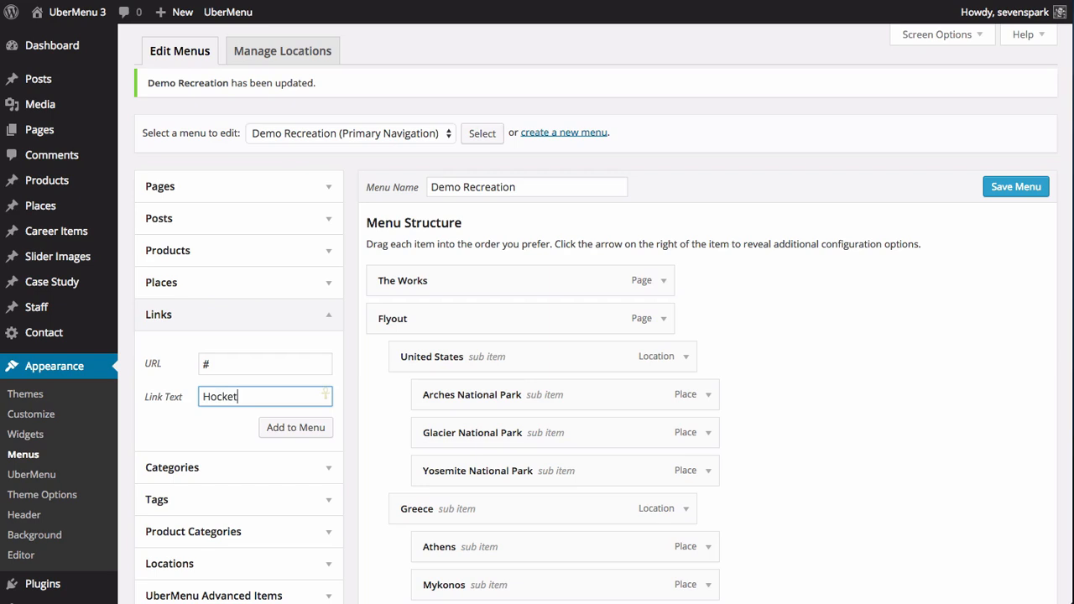
{"action": "key", "text": "Return"}
Step: Nest Soccer, Football, Basketball, Baseball and Hockey in that order as sub items under Standard in the Mega Menu branch
{"action": "scroll", "coordinate": [479, 412], "scroll_direction": "down", "scroll_amount": 15}
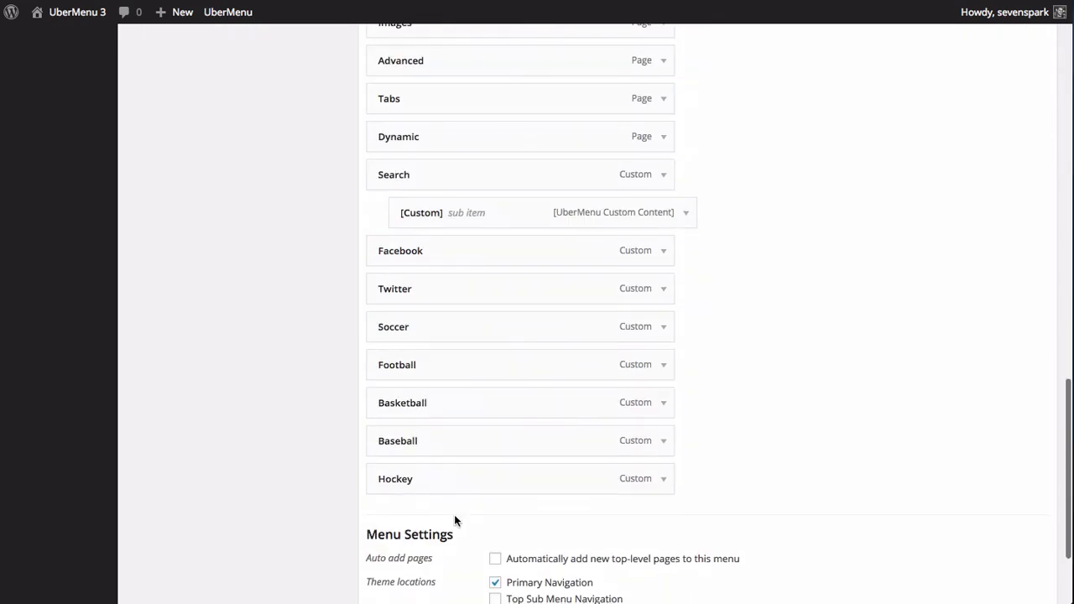
{"action": "mouse_move", "coordinate": [391, 370]}
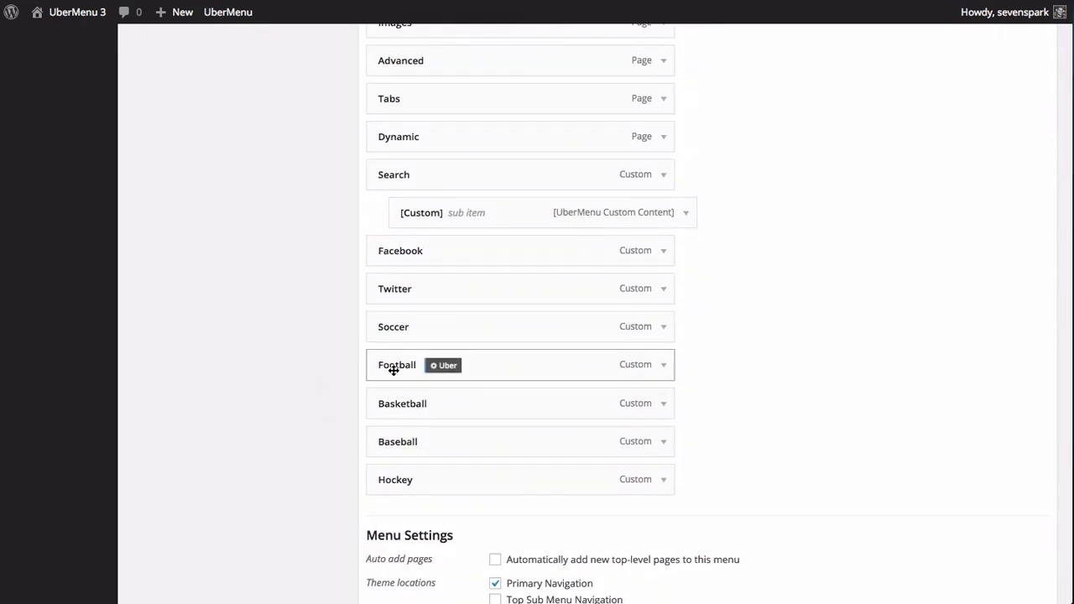
{"action": "left_click_drag", "start_coordinate": [449, 372], "coordinate": [473, 373]}
{"action": "left_click_drag", "start_coordinate": [378, 403], "coordinate": [402, 404]}
{"action": "left_click_drag", "start_coordinate": [383, 442], "coordinate": [404, 441]}
{"action": "left_click_drag", "start_coordinate": [377, 477], "coordinate": [403, 479]}
{"action": "left_click_drag", "start_coordinate": [382, 326], "coordinate": [448, 236]}
{"action": "left_click_drag", "start_coordinate": [445, 283], "coordinate": [423, 239]}
{"action": "mouse_move", "coordinate": [445, 320]}
{"action": "left_mouse_down"}
{"action": "mouse_move", "coordinate": [427, 283]}
{"action": "mouse_move", "coordinate": [436, 283]}
{"action": "mouse_move", "coordinate": [442, 322]}
{"action": "left_mouse_up"}
{"action": "left_click_drag", "start_coordinate": [467, 390], "coordinate": [427, 243]}
Step: Save the menu with the sports links and check the Mega Menu submenu on the live site
{"action": "scroll", "coordinate": [764, 278], "scroll_direction": "up", "scroll_amount": 3}
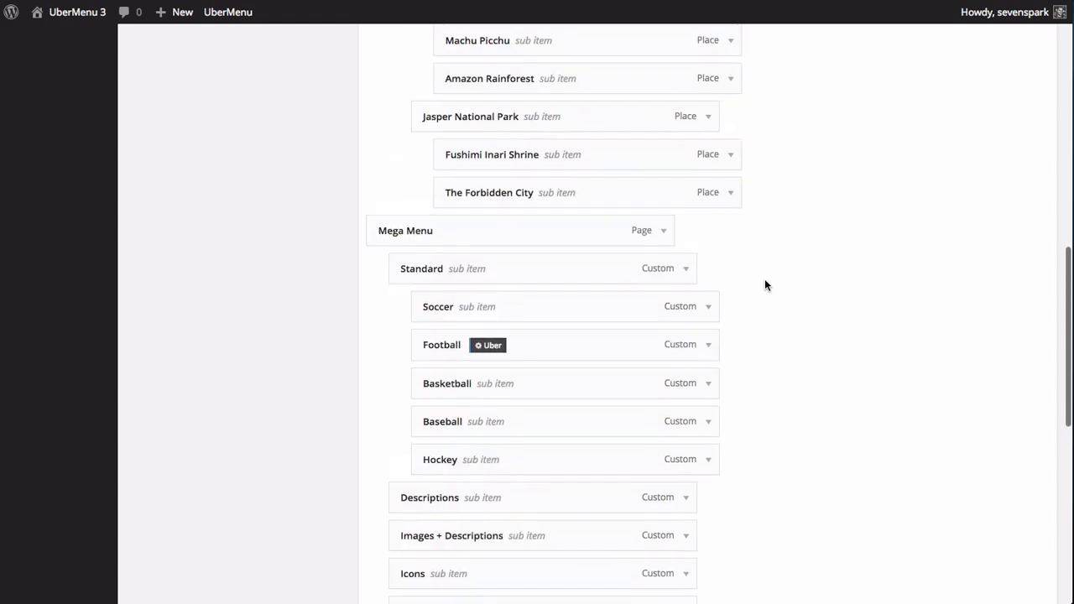
{"action": "scroll", "coordinate": [764, 279], "scroll_direction": "up", "scroll_amount": 7}
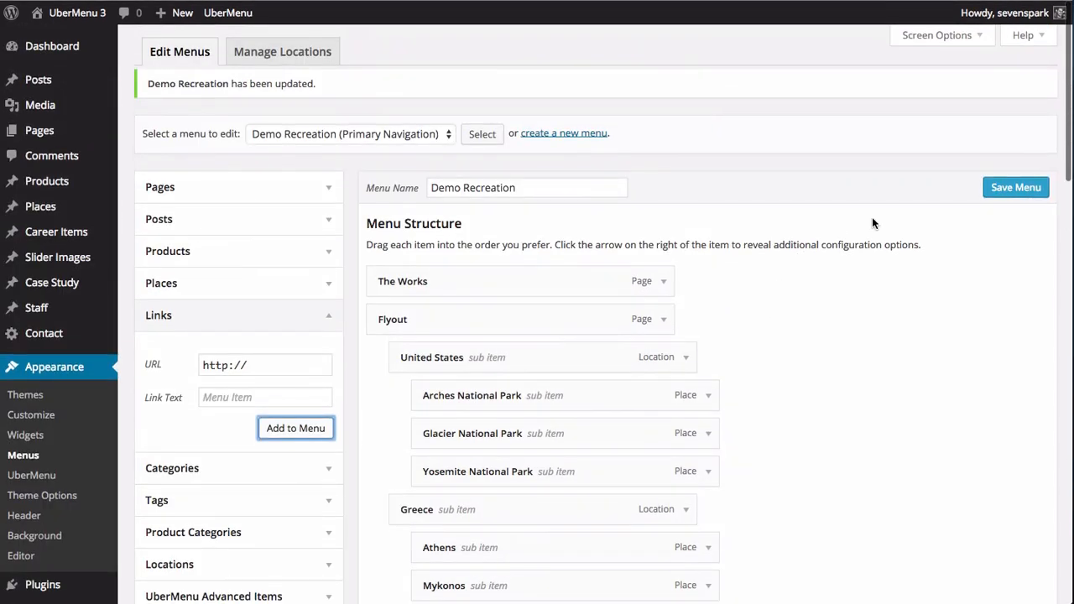
{"action": "left_click", "coordinate": [1016, 188]}
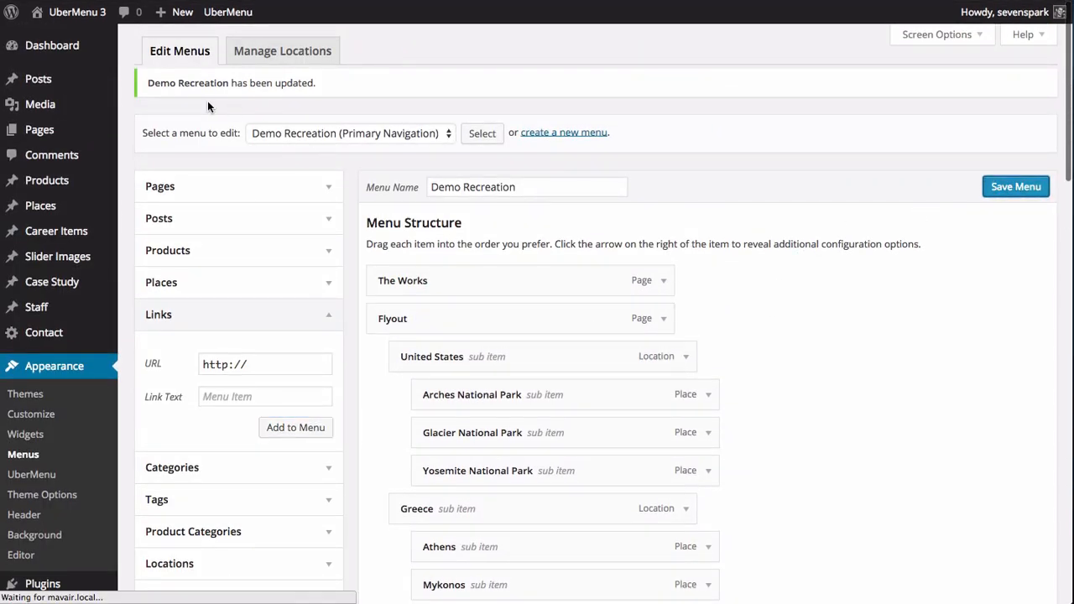
{"action": "left_click", "coordinate": [77, 12]}
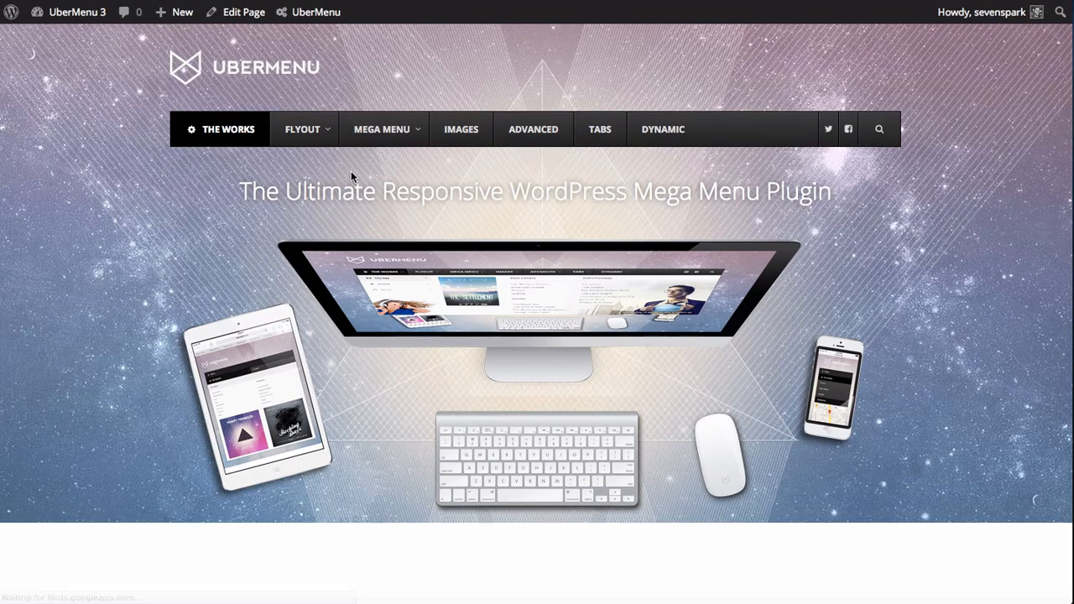
{"action": "mouse_move", "coordinate": [379, 132]}
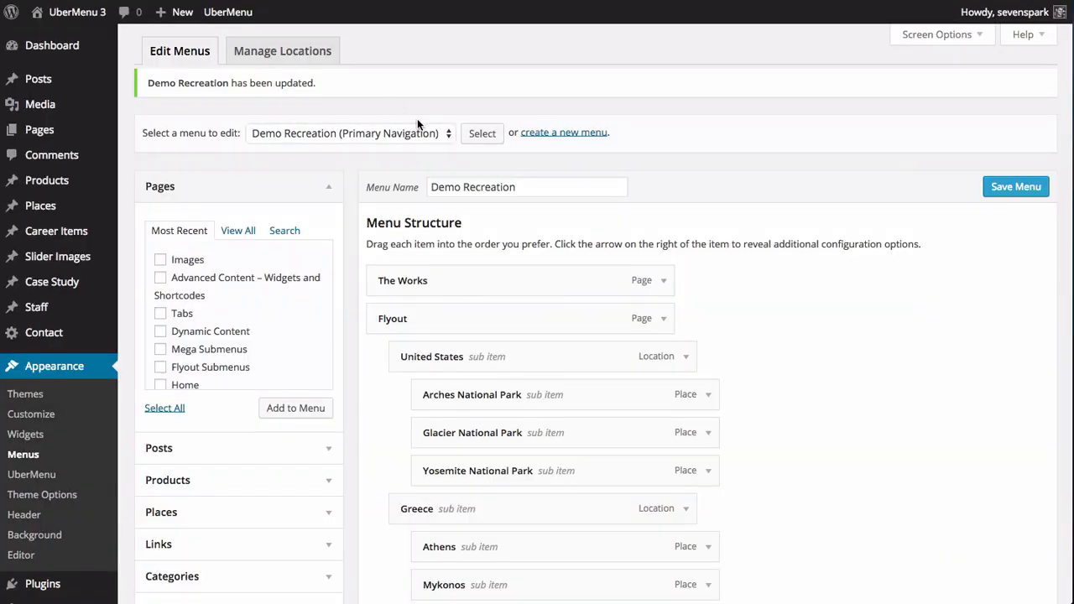
Step: Examine the UberMenu submenu settings of the Mega Menu and Standard items and compare them with the submenu on the live site
{"action": "scroll", "coordinate": [504, 377], "scroll_direction": "down", "scroll_amount": 10}
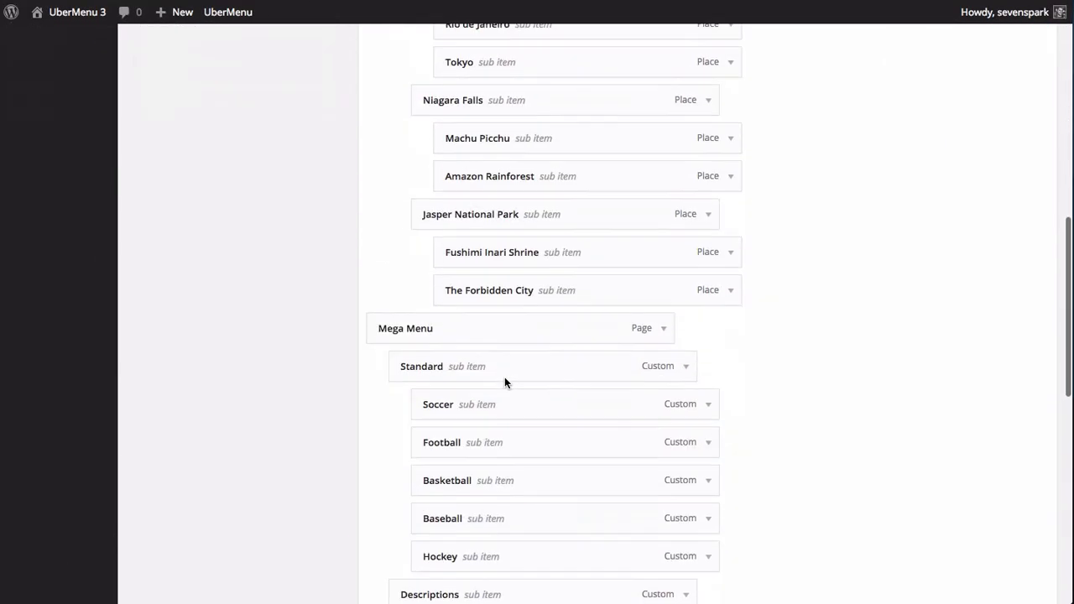
{"action": "scroll", "coordinate": [504, 376], "scroll_direction": "down", "scroll_amount": 2}
{"action": "left_click", "coordinate": [463, 225]}
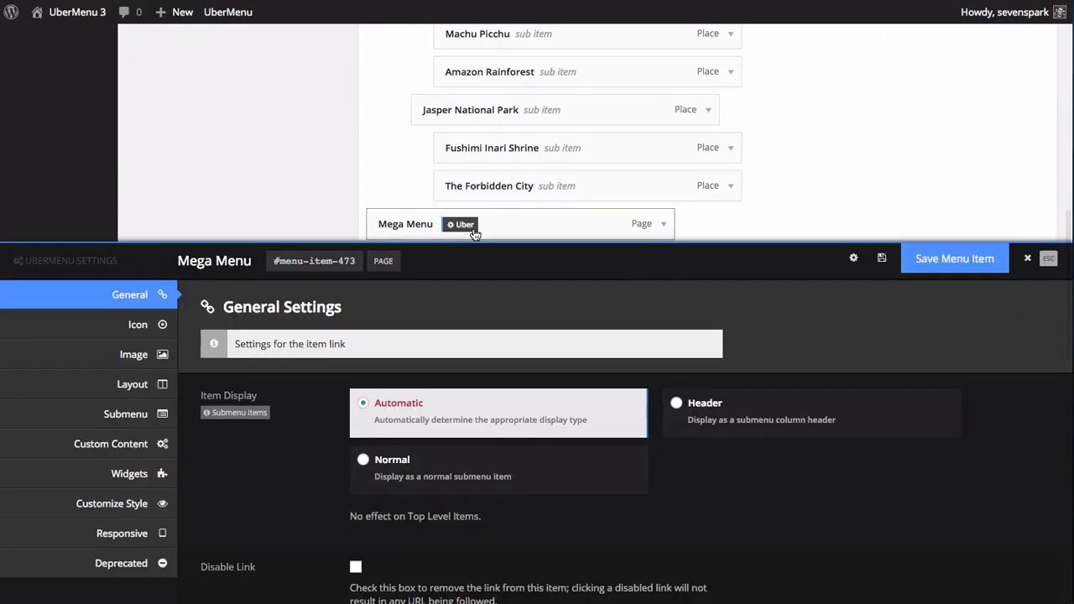
{"action": "left_click", "coordinate": [126, 414]}
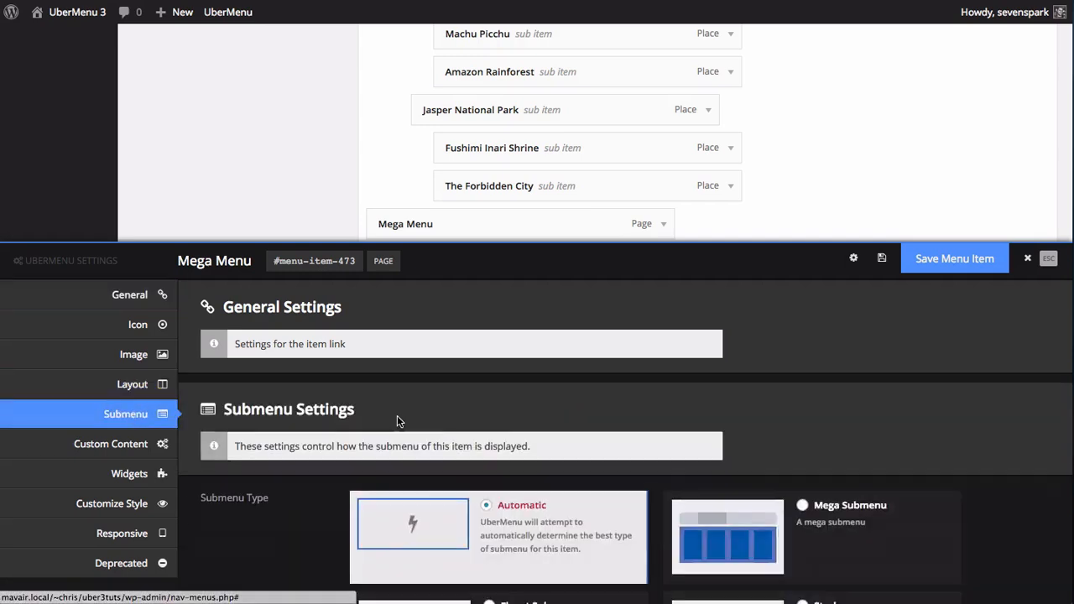
{"action": "scroll", "coordinate": [428, 168], "scroll_direction": "down", "scroll_amount": 2}
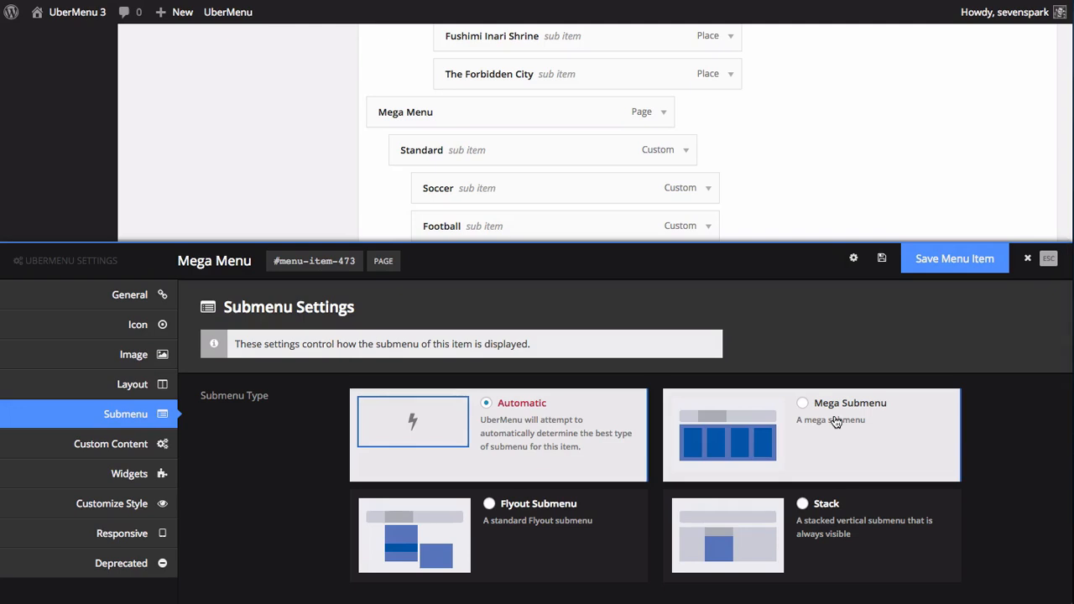
{"action": "scroll", "coordinate": [454, 93], "scroll_direction": "down", "scroll_amount": 2}
{"action": "scroll", "coordinate": [454, 93], "scroll_direction": "up", "scroll_amount": 1}
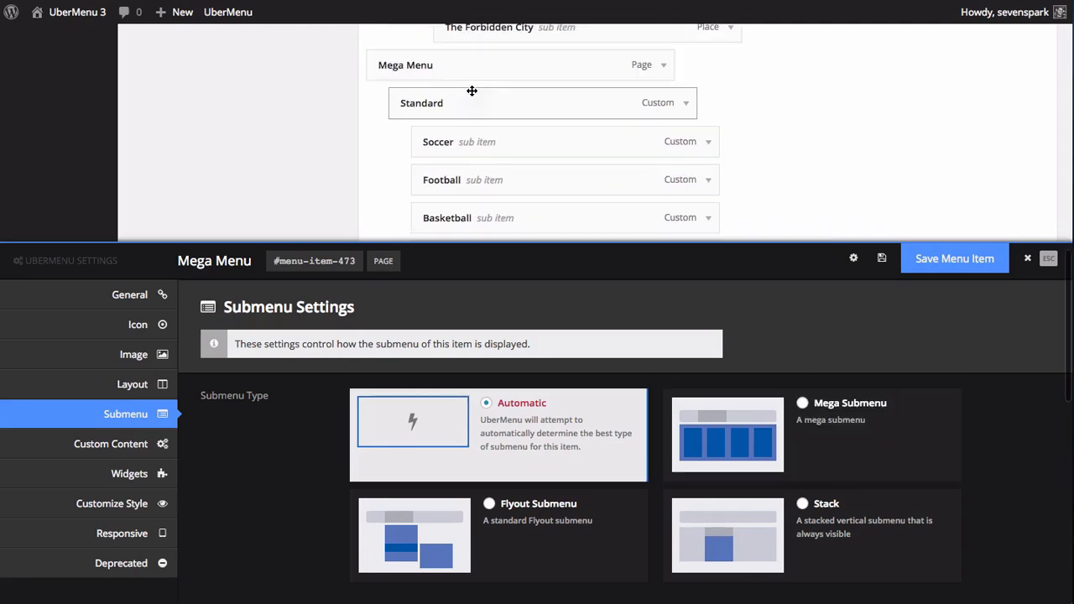
{"action": "left_click", "coordinate": [470, 103]}
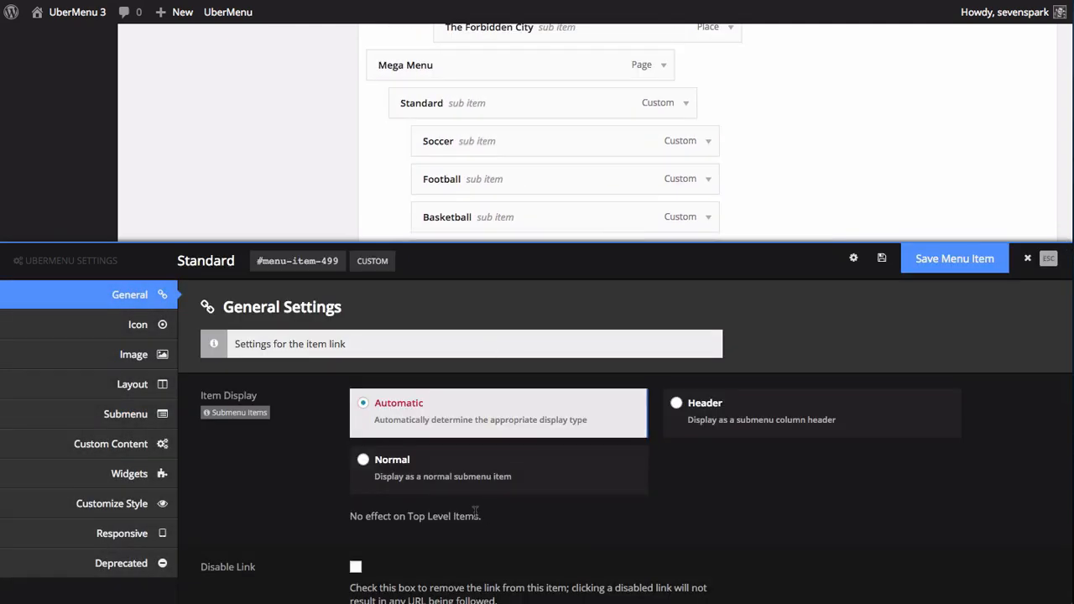
{"action": "left_click", "coordinate": [211, 415]}
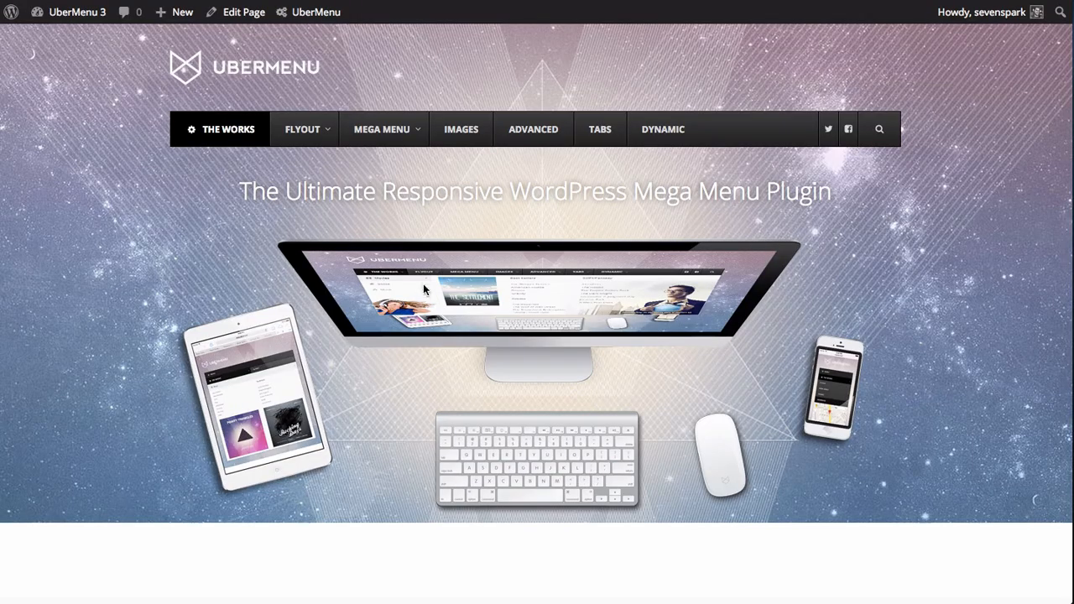
{"action": "mouse_move", "coordinate": [386, 133]}
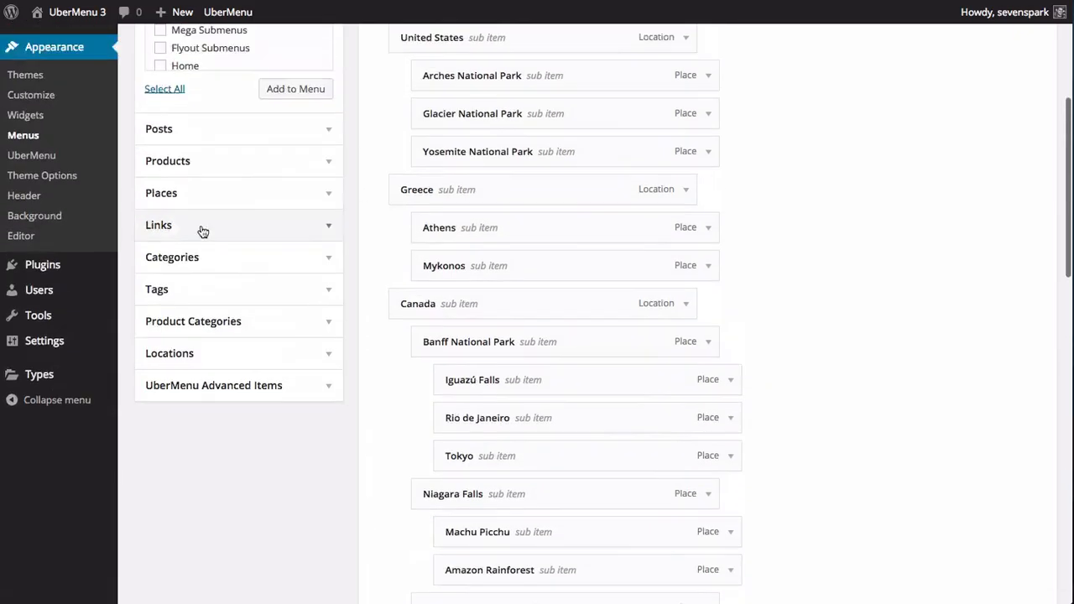
Step: Add a custom link named A Game of Thrones with the URL # to the menu
{"action": "scroll", "coordinate": [218, 403], "scroll_direction": "up", "scroll_amount": 5}
{"action": "left_click", "coordinate": [239, 581]}
{"action": "type", "text": "#"}
{"action": "key", "text": "Tab"}
{"action": "type", "text": "A Game of Thrones"}
{"action": "key", "text": "Return"}
Step: Add a custom link named Ender's Game with the URL # to the menu
{"action": "type", "text": "#"}
{"action": "key", "text": "Tab"}
{"action": "type", "text": "Ender's Game"}
{"action": "key", "text": "Return"}
Step: Add a custom link named Ready Player One with the URL # to the menu
{"action": "type", "text": "#"}
{"action": "key", "text": "BackSpace"}
{"action": "type", "text": "Ready Player One"}
{"action": "key", "text": "ctrl+a"}
{"action": "key", "text": "ctrl+x"}
{"action": "type", "text": "#"}
{"action": "key", "text": "Tab"}
{"action": "key", "text": "ctrl+v"}
{"action": "key", "text": "Return"}
Step: Add a custom link named Moby Dick with the URL # to the menu
{"action": "type", "text": "#"}
{"action": "key", "text": "Tab"}
{"action": "type", "text": "mo"}
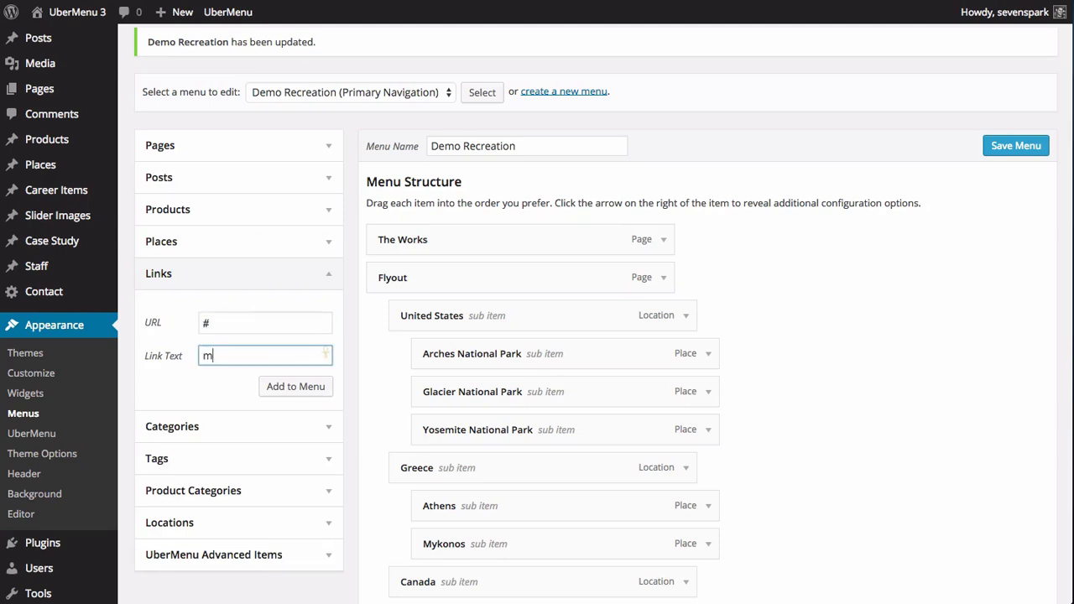
{"action": "key", "text": "Return"}
Step: Nest A Game of Thrones, Ender's Game, Ready Player One and Moby Dick in that order as sub items under Descriptions
{"action": "scroll", "coordinate": [482, 434], "scroll_direction": "down", "scroll_amount": 20}
{"action": "left_click_drag", "start_coordinate": [410, 509], "coordinate": [479, 130]}
{"action": "left_click_drag", "start_coordinate": [409, 550], "coordinate": [474, 169]}
{"action": "left_click_drag", "start_coordinate": [419, 586], "coordinate": [495, 210]}
{"action": "scroll", "coordinate": [443, 302], "scroll_direction": "up", "scroll_amount": 3}
{"action": "left_click_drag", "start_coordinate": [444, 410], "coordinate": [445, 373]}
{"action": "left_click_drag", "start_coordinate": [424, 453], "coordinate": [425, 413]}
{"action": "left_click_drag", "start_coordinate": [436, 489], "coordinate": [445, 449]}
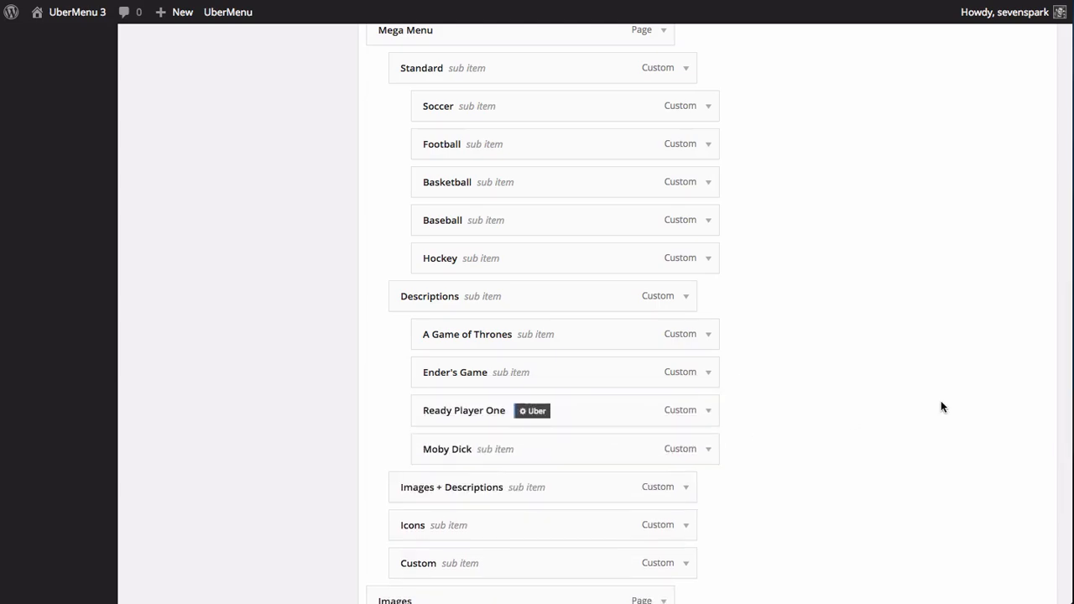
Step: Save the menu with the book links and check the Mega Menu submenu on the reloaded live site
{"action": "scroll", "coordinate": [940, 407], "scroll_direction": "up", "scroll_amount": 15}
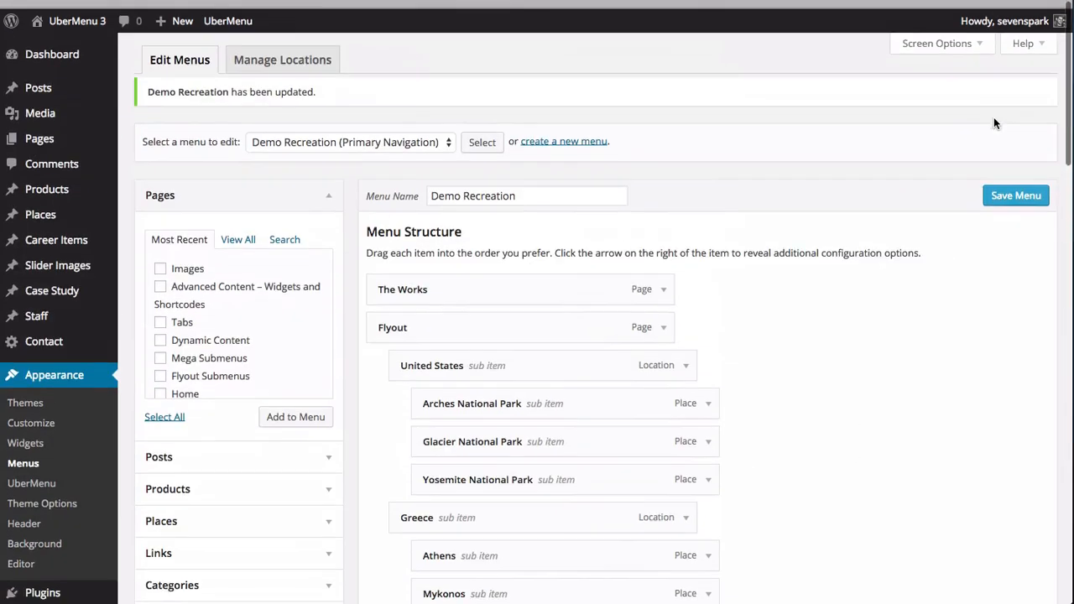
{"action": "left_click", "coordinate": [1018, 190]}
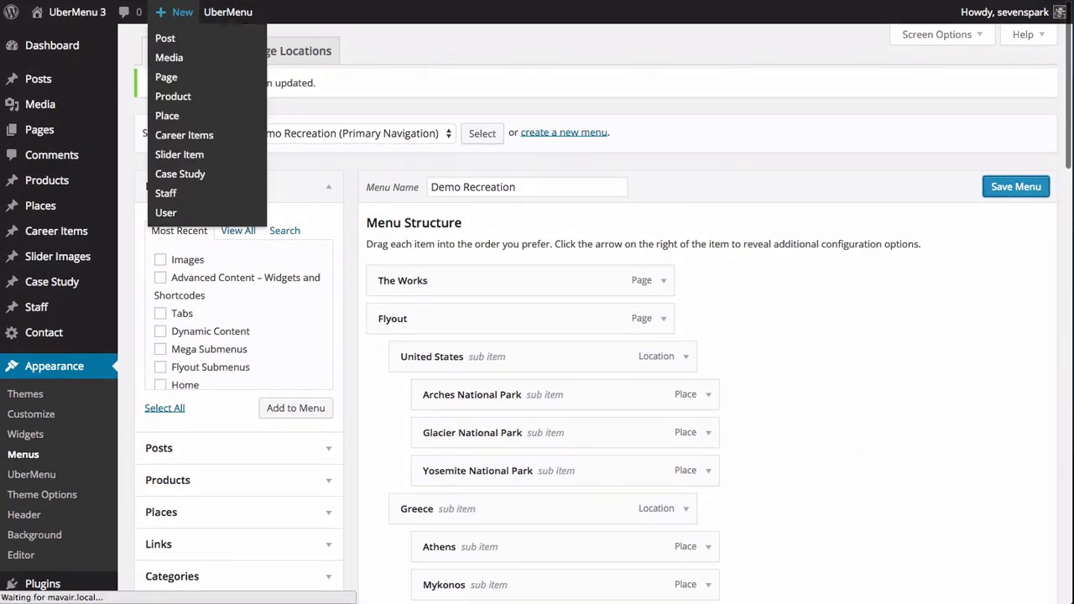
{"action": "left_click", "coordinate": [168, 1]}
{"action": "key", "text": "super+r"}
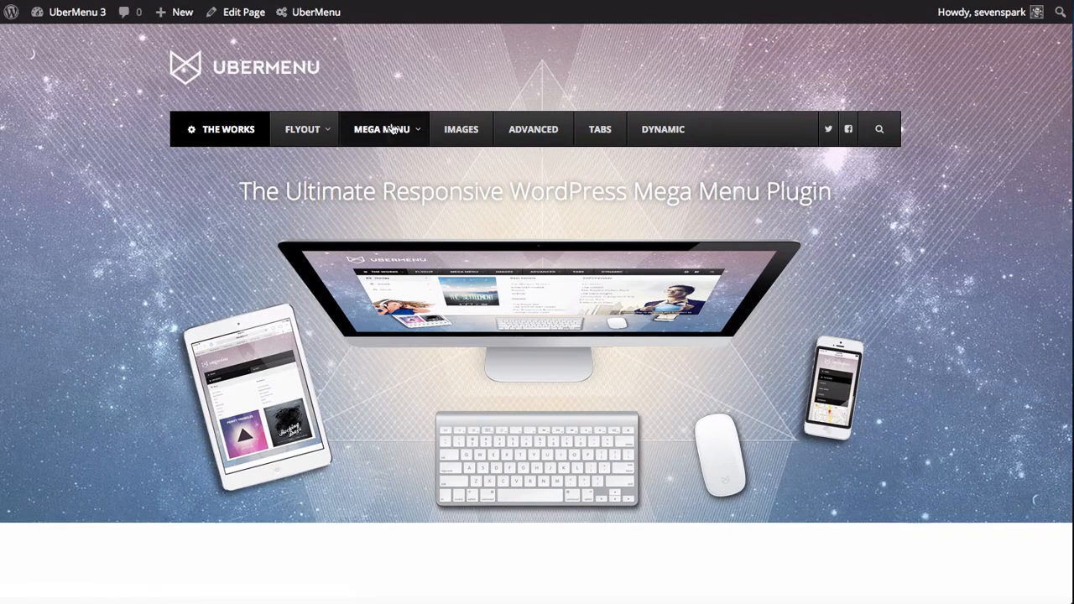
{"action": "mouse_move", "coordinate": [371, 132]}
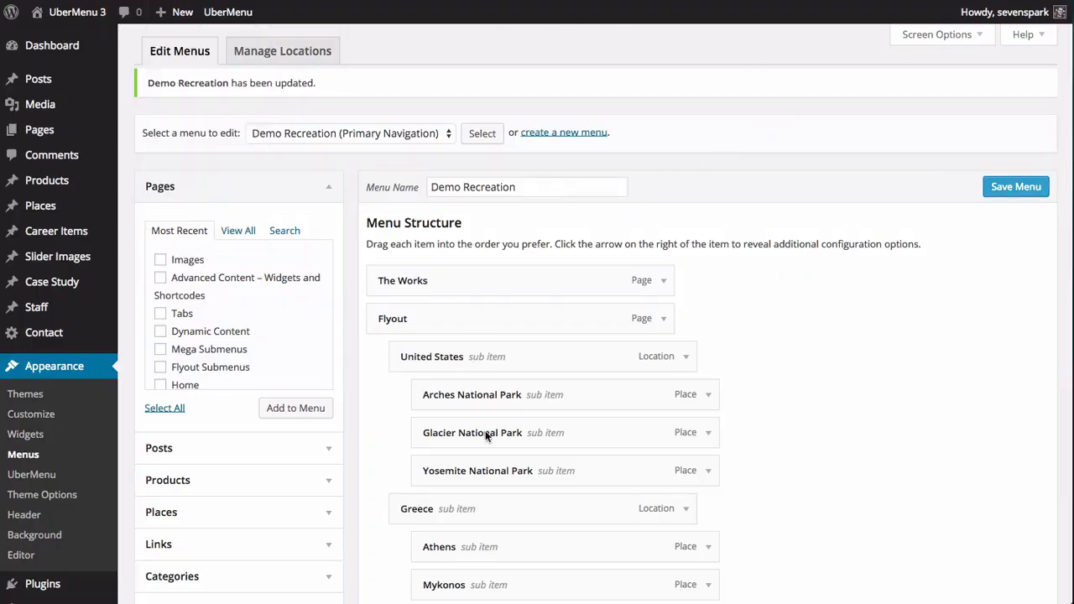
Step: Expand the A Game of Thrones item under Descriptions and go to its Description field
{"action": "mouse_move", "coordinate": [435, 325]}
{"action": "scroll", "coordinate": [805, 342], "scroll_direction": "down", "scroll_amount": 15}
{"action": "scroll", "coordinate": [804, 347], "scroll_direction": "down", "scroll_amount": 2}
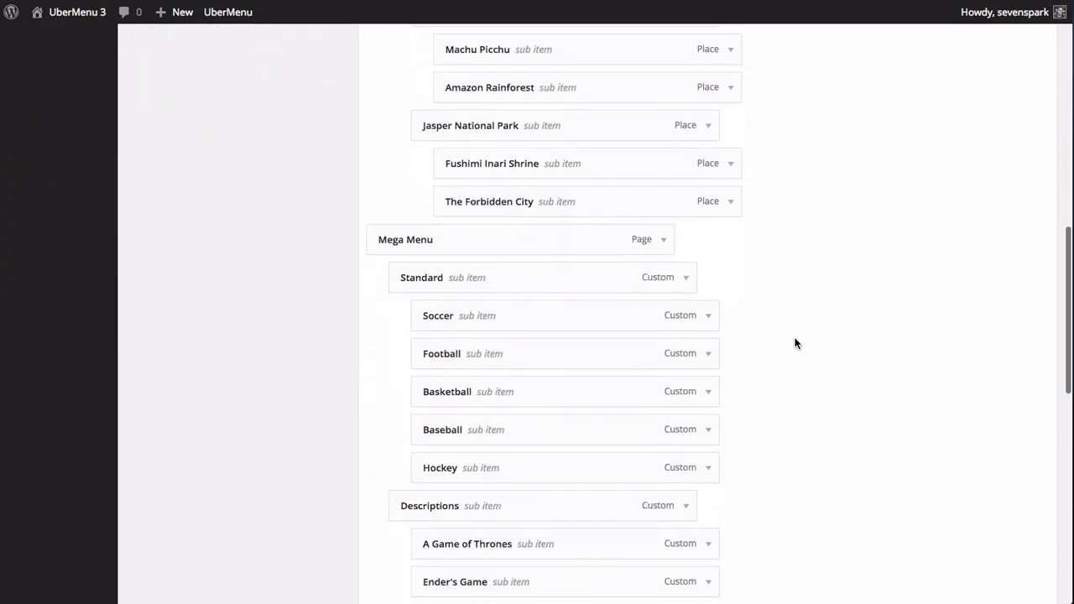
{"action": "scroll", "coordinate": [724, 283], "scroll_direction": "down", "scroll_amount": 2}
{"action": "scroll", "coordinate": [752, 377], "scroll_direction": "down", "scroll_amount": 2}
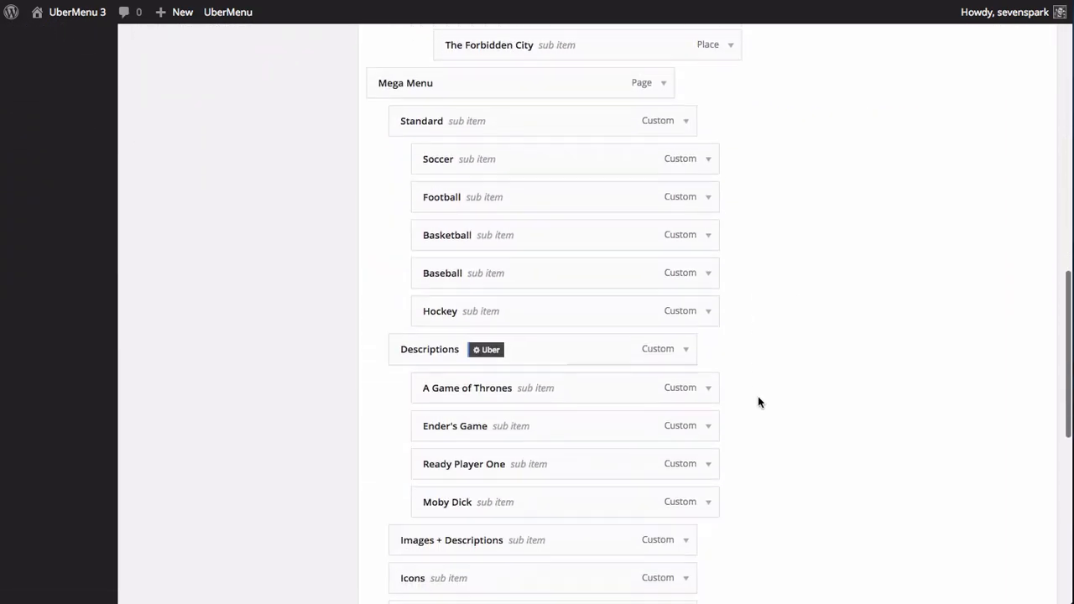
{"action": "left_click", "coordinate": [707, 384]}
{"action": "scroll", "coordinate": [638, 391], "scroll_direction": "down", "scroll_amount": 2}
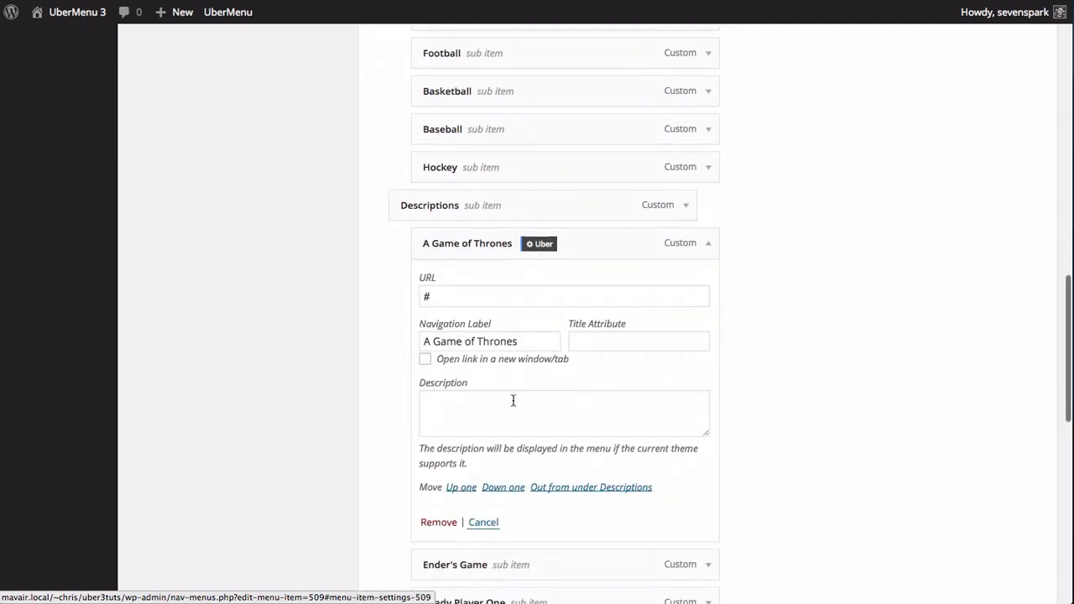
{"action": "left_click", "coordinate": [424, 399]}
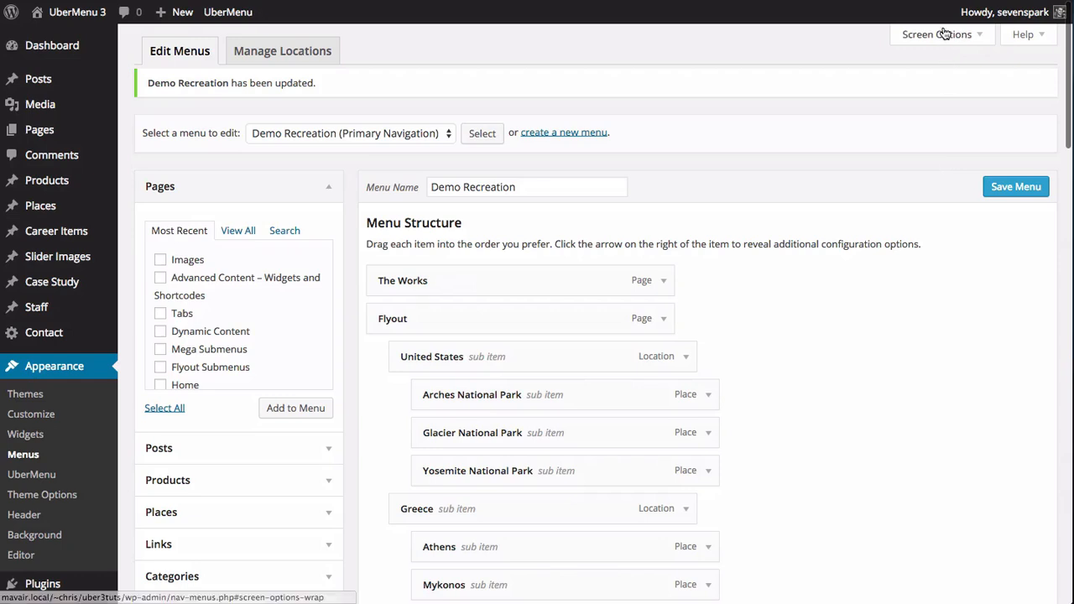
Step: Check that the Description property is enabled in the screen options, and enter George R.R. Martin as A Game of Thrones' description
{"action": "left_click", "coordinate": [943, 36]}
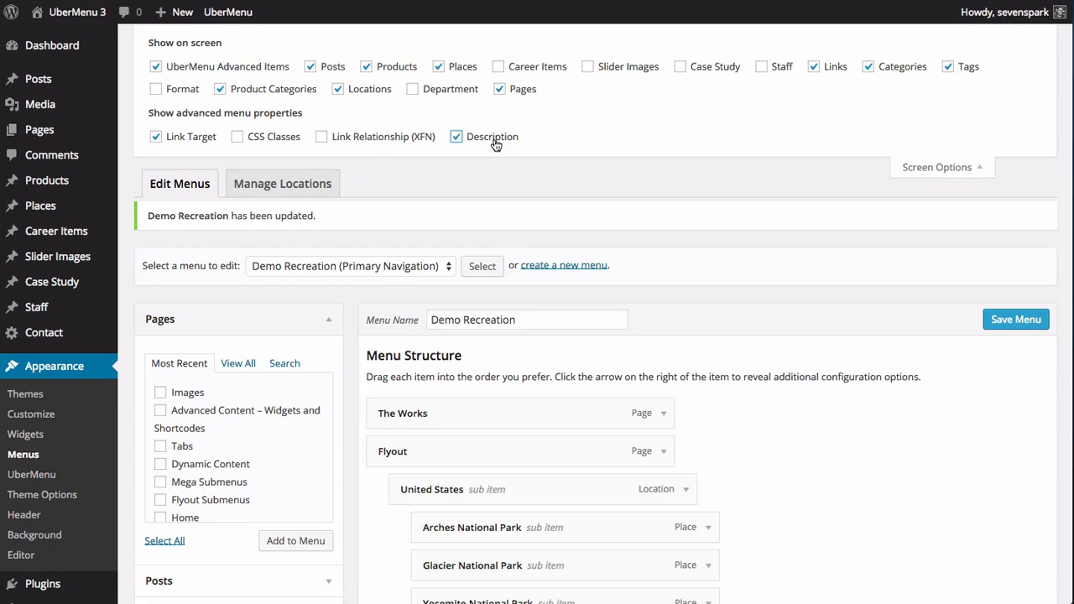
{"action": "left_click", "coordinate": [901, 168]}
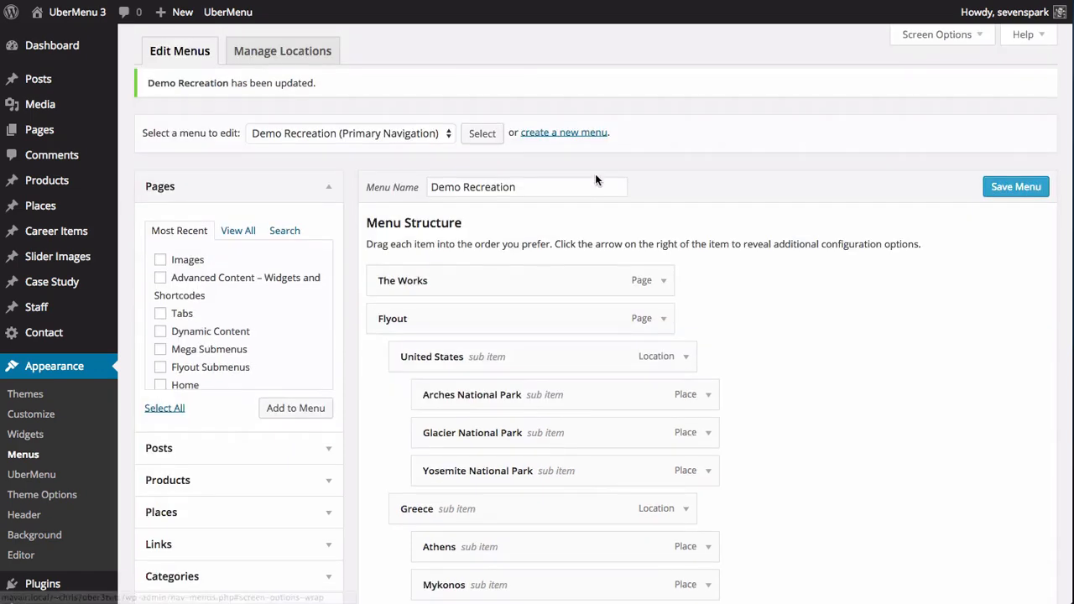
{"action": "scroll", "coordinate": [596, 178], "scroll_direction": "down", "scroll_amount": 20}
{"action": "left_click", "coordinate": [597, 179]}
{"action": "scroll", "coordinate": [595, 180], "scroll_direction": "down", "scroll_amount": 2}
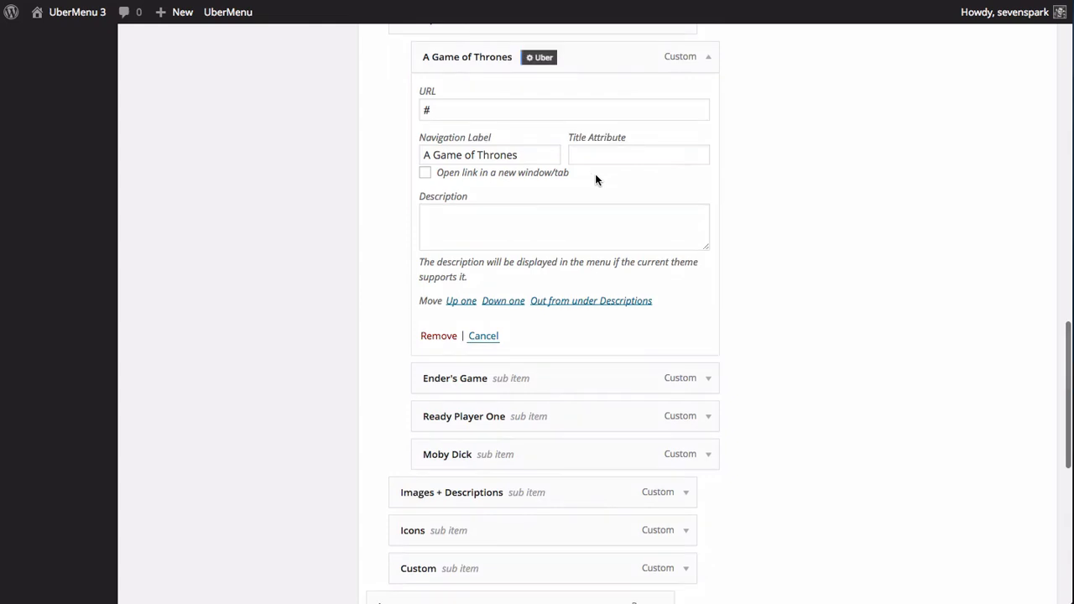
{"action": "left_click", "coordinate": [510, 230]}
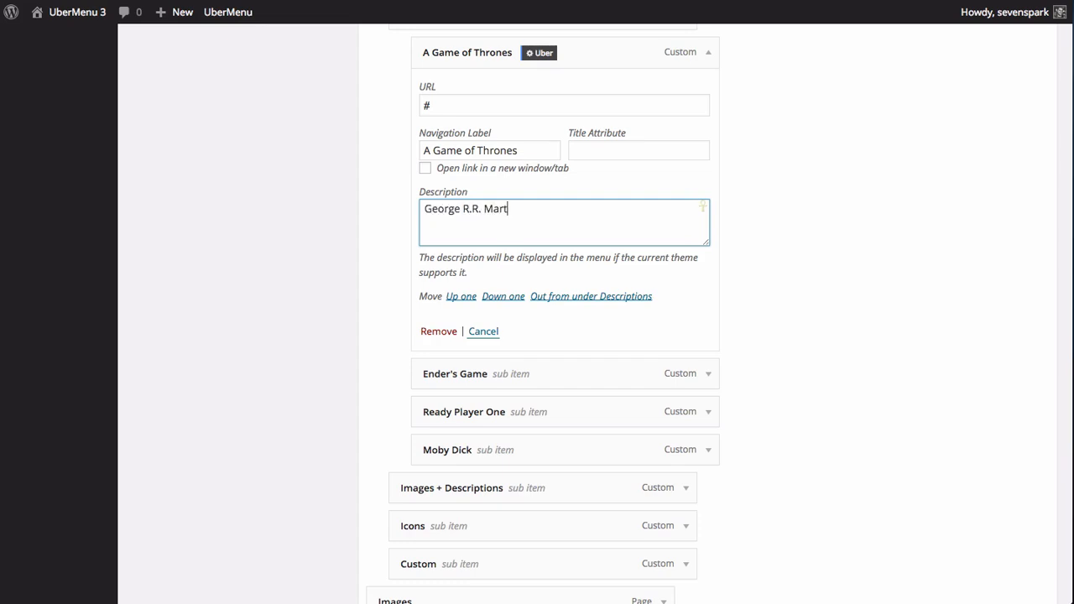
Step: Save the menu with the new description and check the Mega Menu submenu on the live site
{"action": "scroll", "coordinate": [912, 186], "scroll_direction": "up", "scroll_amount": 10}
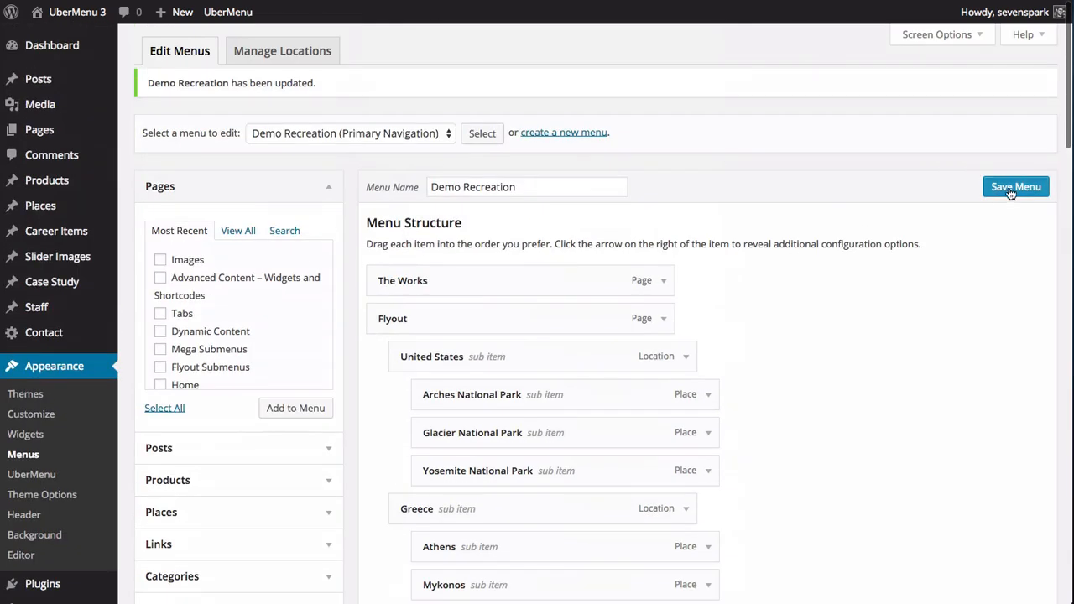
{"action": "left_click", "coordinate": [1006, 188]}
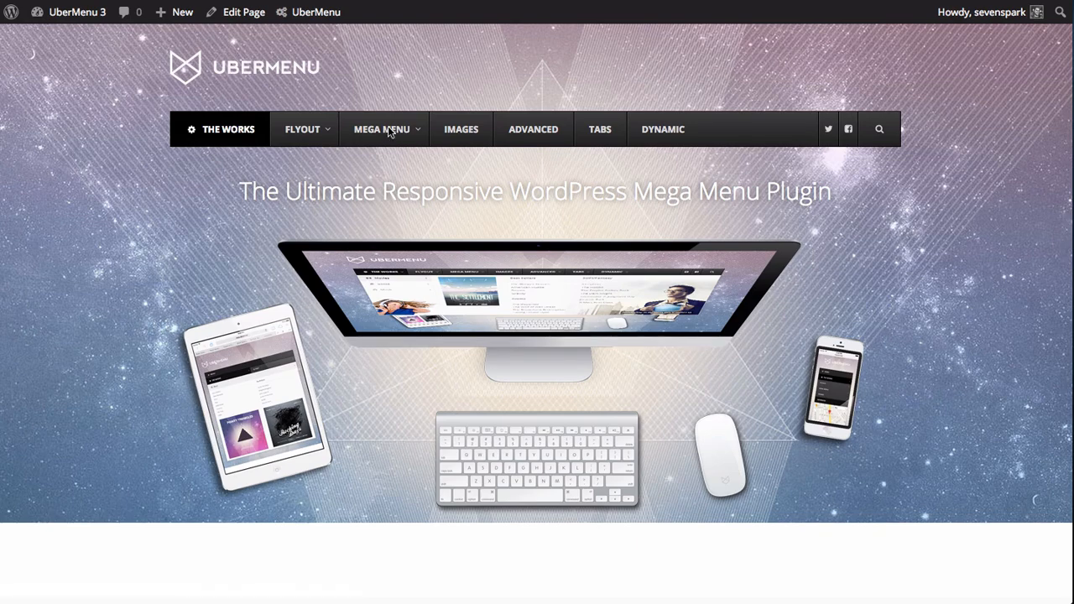
{"action": "mouse_move", "coordinate": [389, 132]}
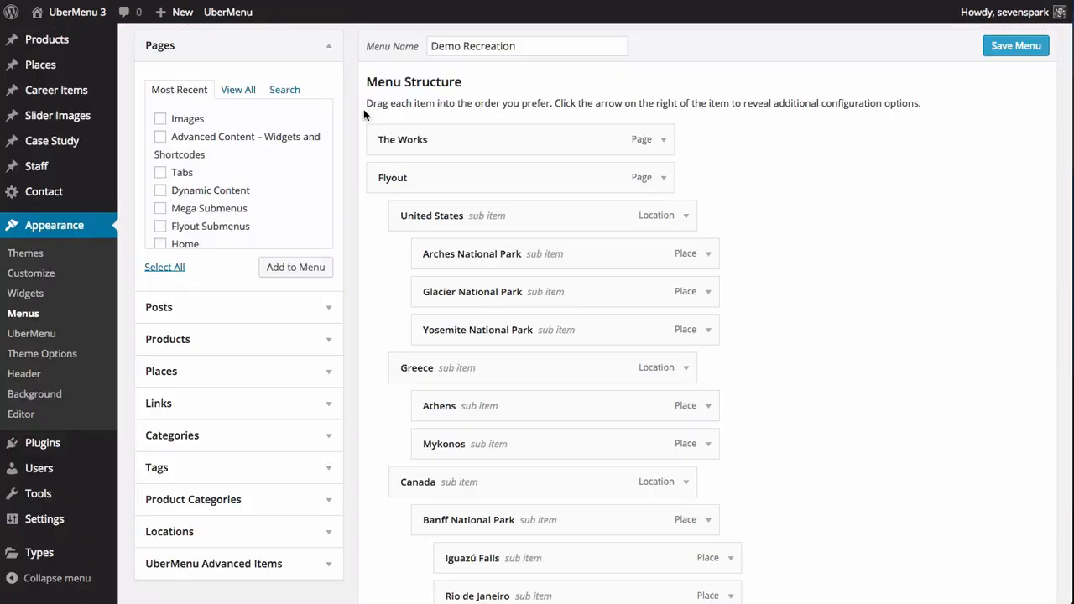
Step: Disable Normal Item Descriptions in the main UberMenu configuration, save it and check the Mega Menu submenu on the live site
{"action": "mouse_move", "coordinate": [217, 17]}
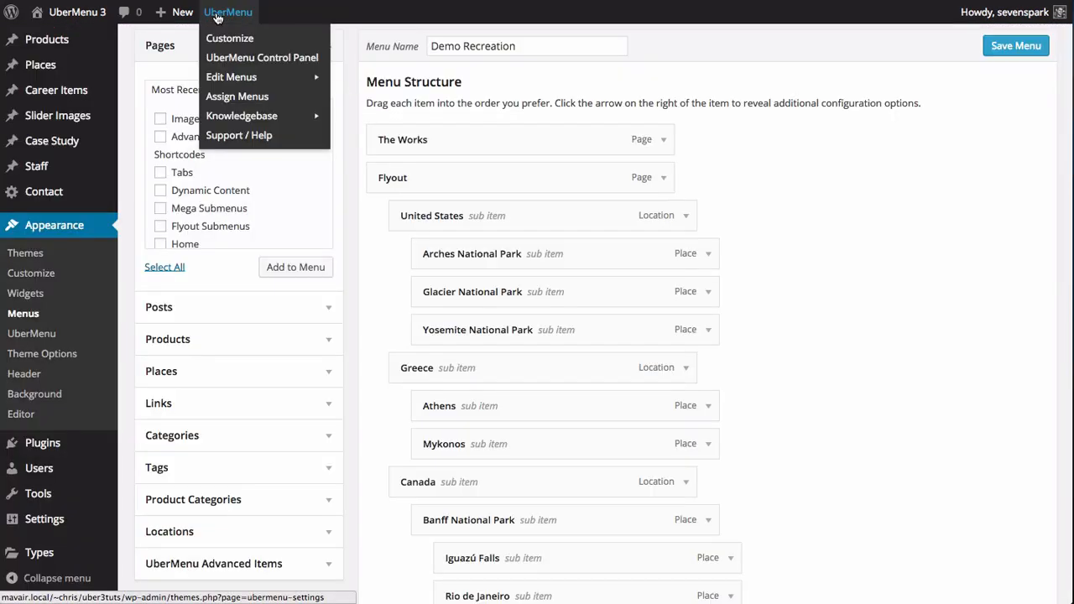
{"action": "left_click", "coordinate": [233, 59]}
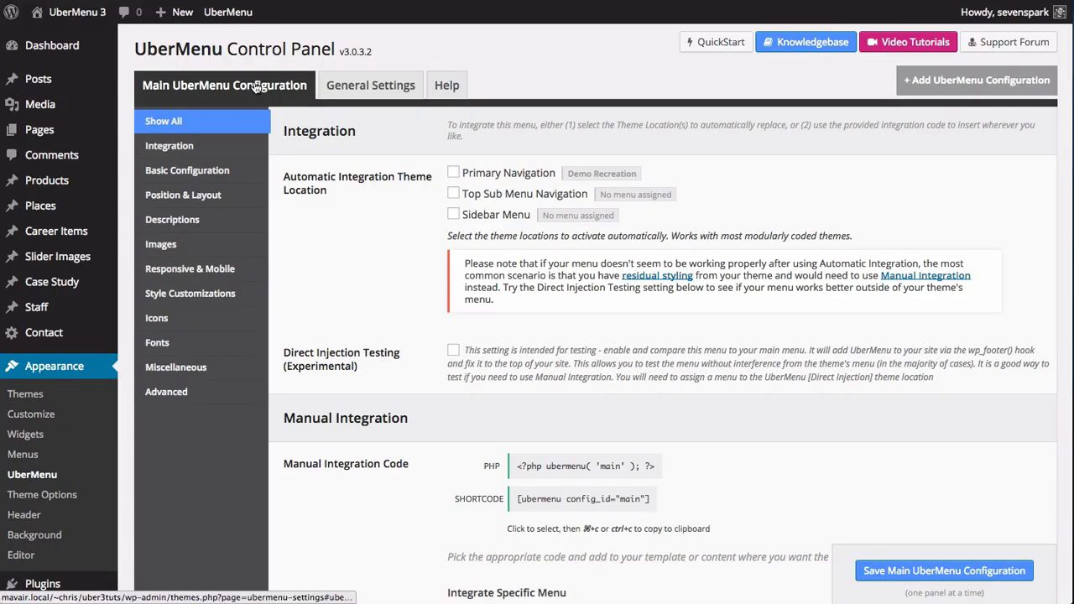
{"action": "left_click", "coordinate": [182, 217]}
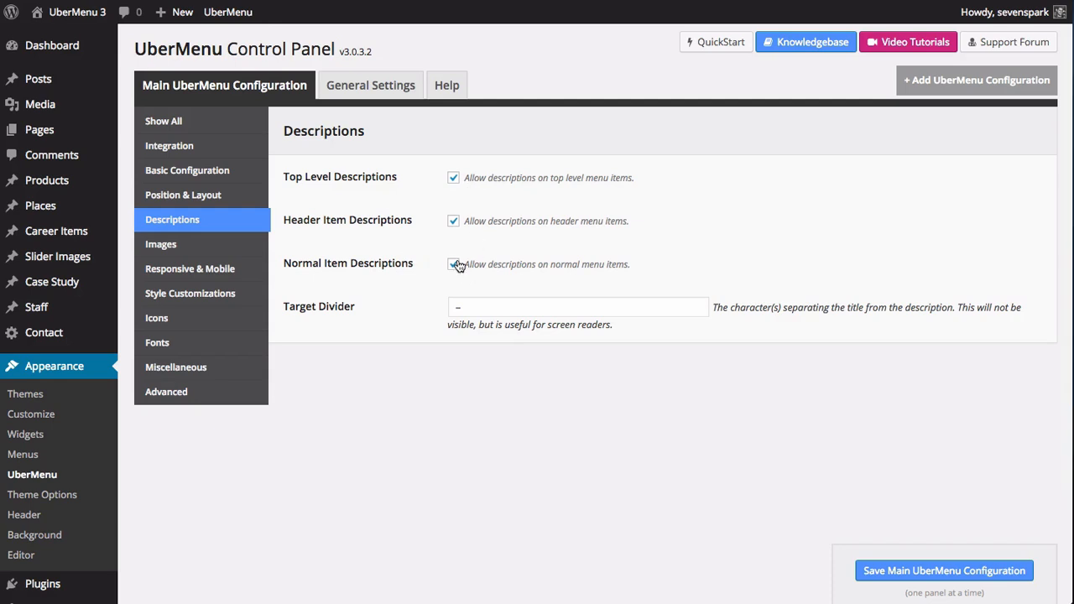
{"action": "left_click", "coordinate": [485, 265]}
{"action": "left_click", "coordinate": [940, 570]}
{"action": "left_click", "coordinate": [227, 12]}
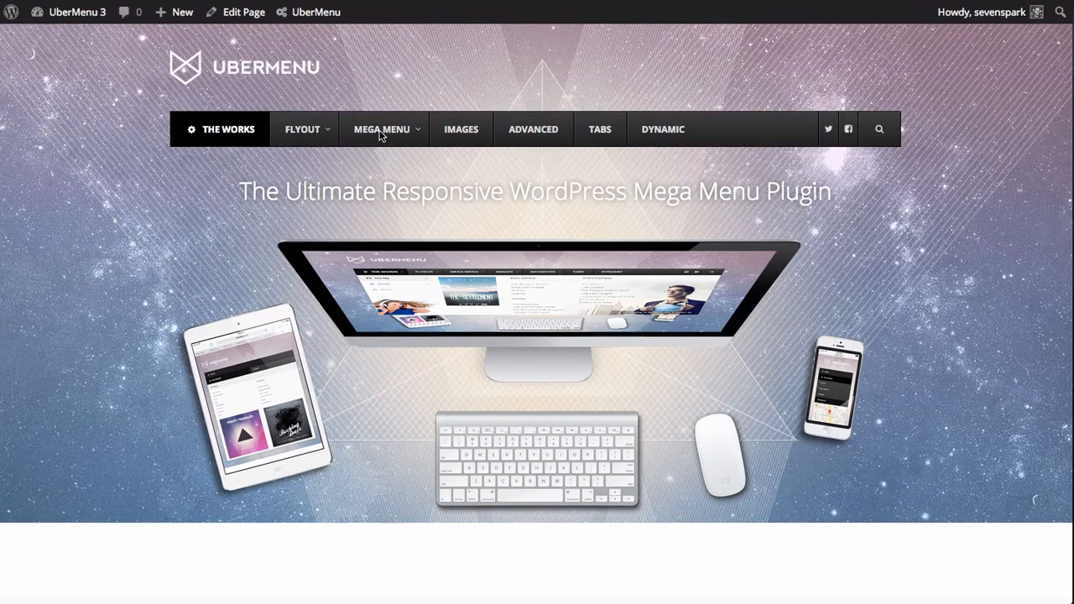
{"action": "mouse_move", "coordinate": [369, 135]}
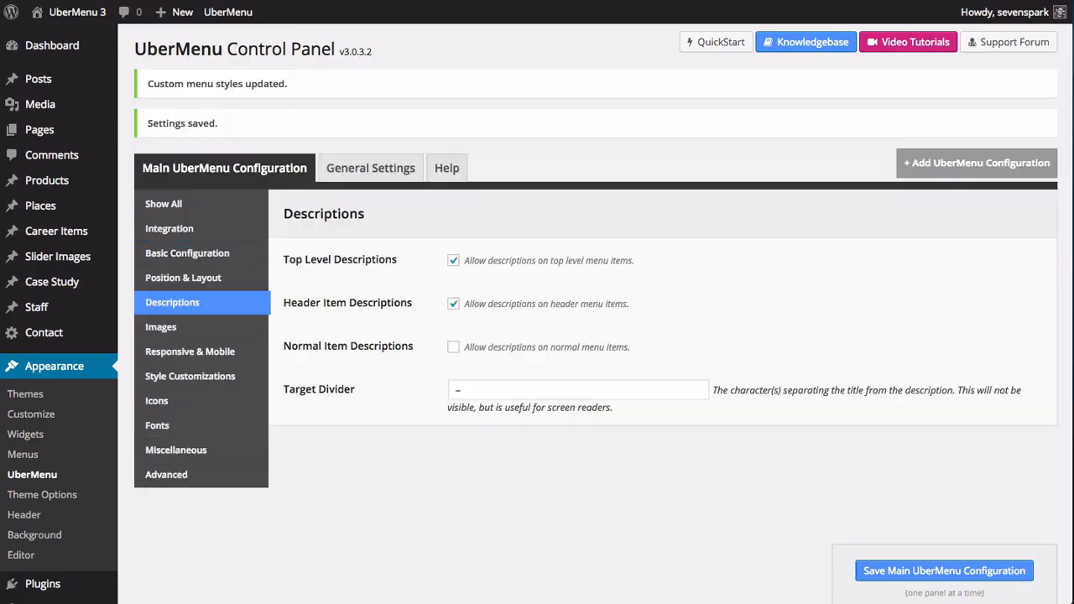
Step: Re-enable Normal Item Descriptions, save the main UberMenu configuration and check the Mega Menu submenu on the live site
{"action": "left_click", "coordinate": [514, 351]}
{"action": "left_click", "coordinate": [927, 571]}
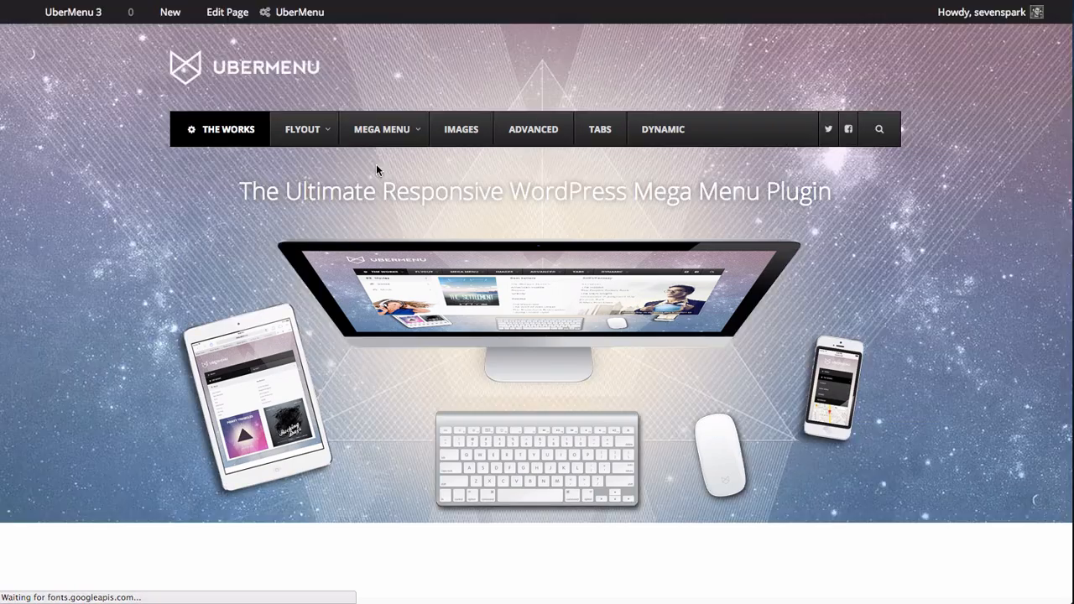
{"action": "mouse_move", "coordinate": [383, 133]}
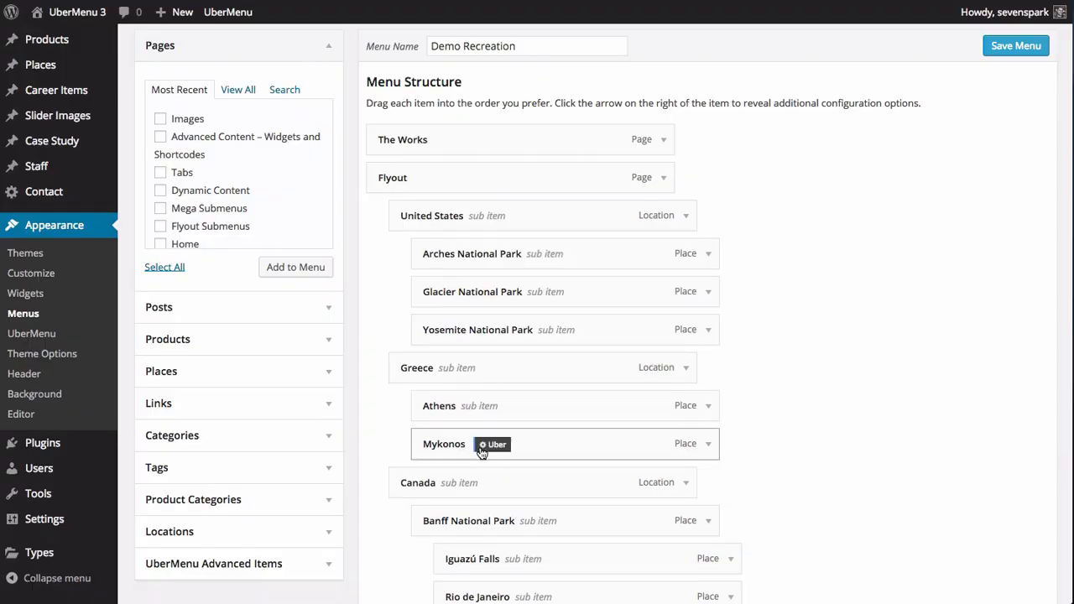
Step: Enter Orson Scott Card as the description of the Ender's Game menu item
{"action": "scroll", "coordinate": [479, 448], "scroll_direction": "down", "scroll_amount": 15}
{"action": "left_click", "coordinate": [709, 350]}
{"action": "scroll", "coordinate": [498, 378], "scroll_direction": "down", "scroll_amount": 1}
{"action": "left_click", "coordinate": [503, 347]}
{"action": "type", "text": "Orson Scott Card"}
Step: Enter Ernest Cline as the description of the Ready Player One menu item
{"action": "scroll", "coordinate": [606, 405], "scroll_direction": "down", "scroll_amount": 2}
{"action": "left_click", "coordinate": [708, 341]}
{"action": "scroll", "coordinate": [604, 352], "scroll_direction": "down", "scroll_amount": 3}
{"action": "left_click", "coordinate": [587, 294]}
{"action": "type", "text": "Ernest Cline"}
Step: Enter Herman Melville as Moby Dick's description, and save the menu to check the book descriptions on the live site
{"action": "left_click", "coordinate": [708, 460]}
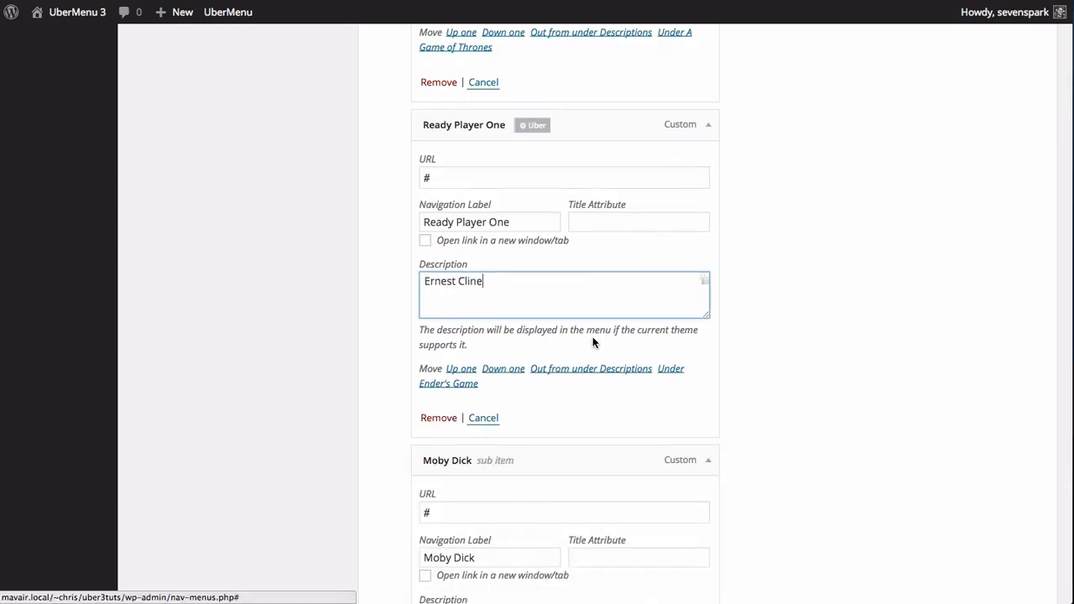
{"action": "scroll", "coordinate": [592, 343], "scroll_direction": "down", "scroll_amount": 3}
{"action": "left_click", "coordinate": [649, 386]}
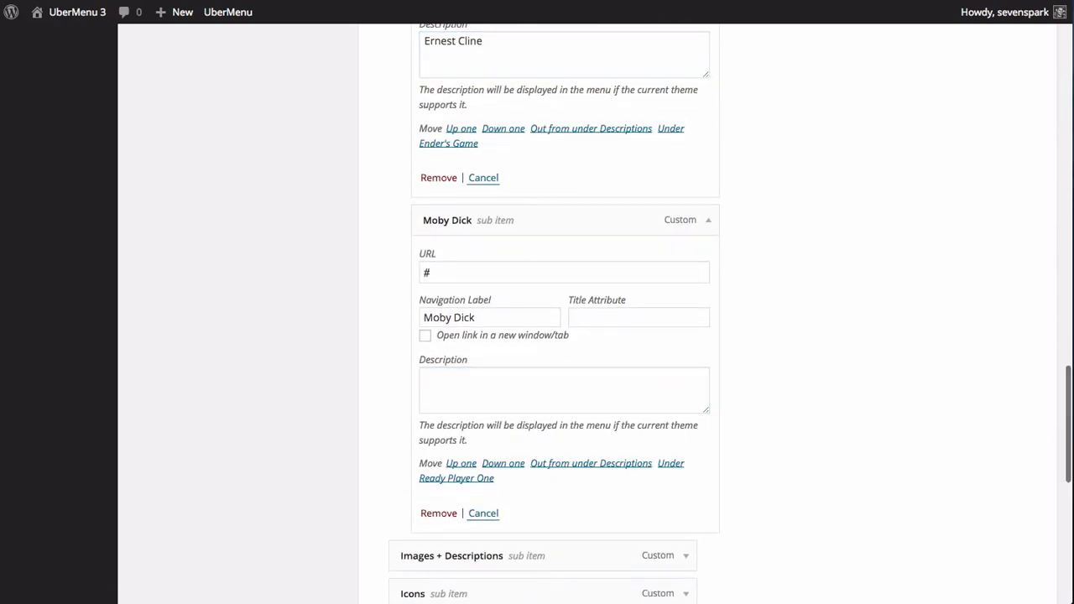
{"action": "type", "text": "Herman Melvi"}
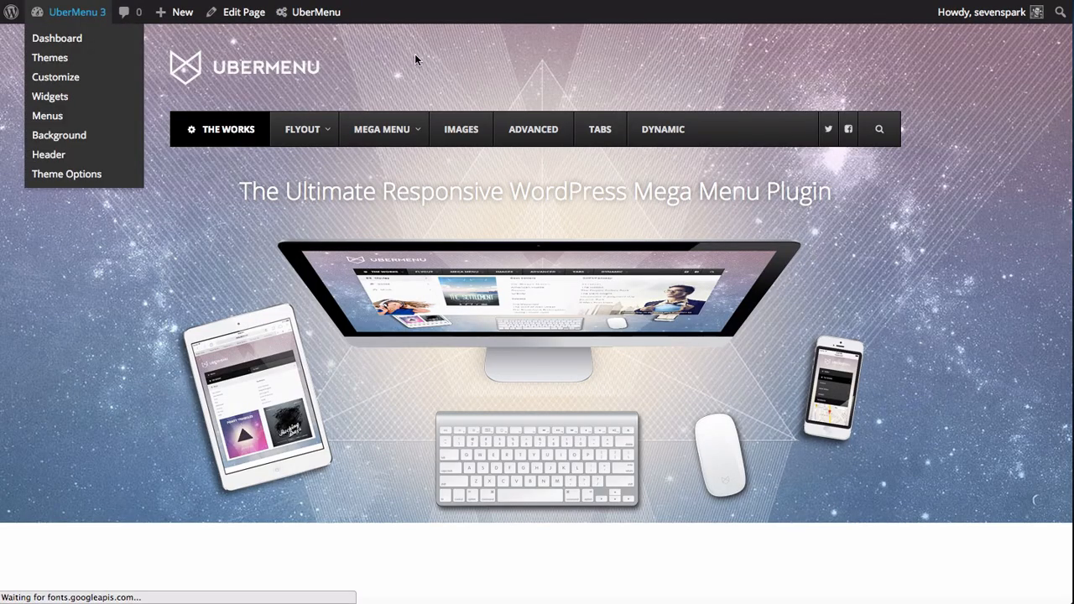
{"action": "mouse_move", "coordinate": [390, 139]}
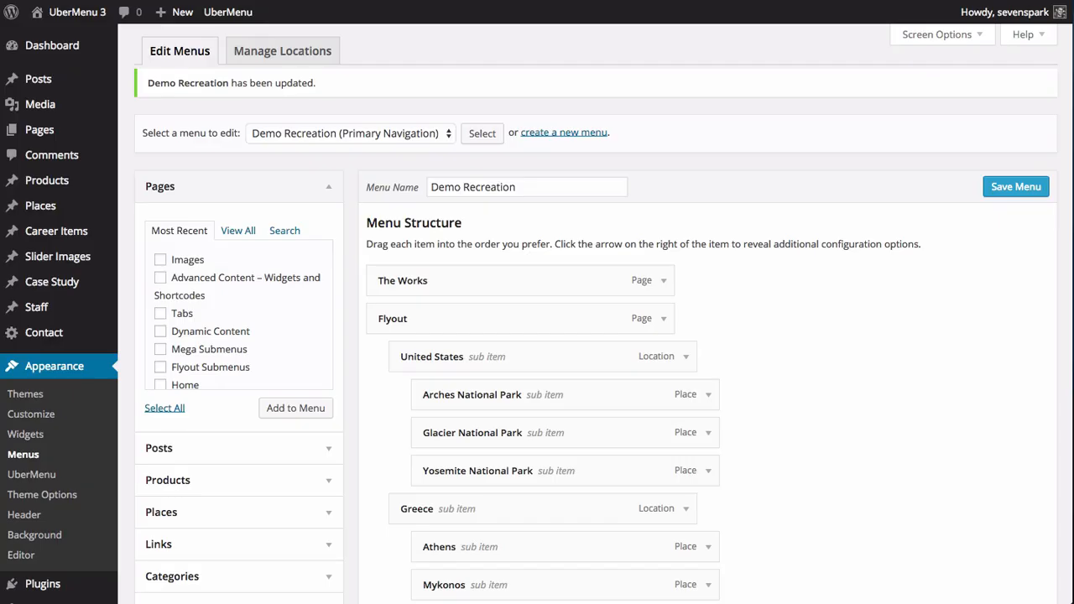
Step: Add a custom link named UFO with the URL # to the menu
{"action": "scroll", "coordinate": [209, 455], "scroll_direction": "down", "scroll_amount": 7}
{"action": "left_click", "coordinate": [252, 319]}
{"action": "triple_click", "coordinate": [225, 137]}
{"action": "type", "text": "#"}
{"action": "key", "text": "Tab"}
{"action": "type", "text": "UFO"}
{"action": "key", "text": "Return"}
Step: Add a custom link named Rocket Ship with the URL # to the menu
{"action": "triple_click", "coordinate": [224, 137]}
{"action": "type", "text": "#"}
{"action": "key", "text": "Tab"}
{"action": "type", "text": "Rocket Ship"}
{"action": "key", "text": "Return"}
Step: Add a custom link named Astronauts with the URL # to the menu
{"action": "type", "text": "#"}
{"action": "key", "text": "Tab"}
{"action": "type", "text": "Astronauts"}
{"action": "key", "text": "Return"}
Step: Nest UFO, Rocket Ship and Astronauts in that order as sub items under Images + Descriptions
{"action": "scroll", "coordinate": [541, 382], "scroll_direction": "down", "scroll_amount": 10}
{"action": "left_click_drag", "start_coordinate": [386, 418], "coordinate": [437, 80]}
{"action": "left_click_drag", "start_coordinate": [384, 461], "coordinate": [460, 119]}
{"action": "left_click_drag", "start_coordinate": [384, 540], "coordinate": [432, 156]}
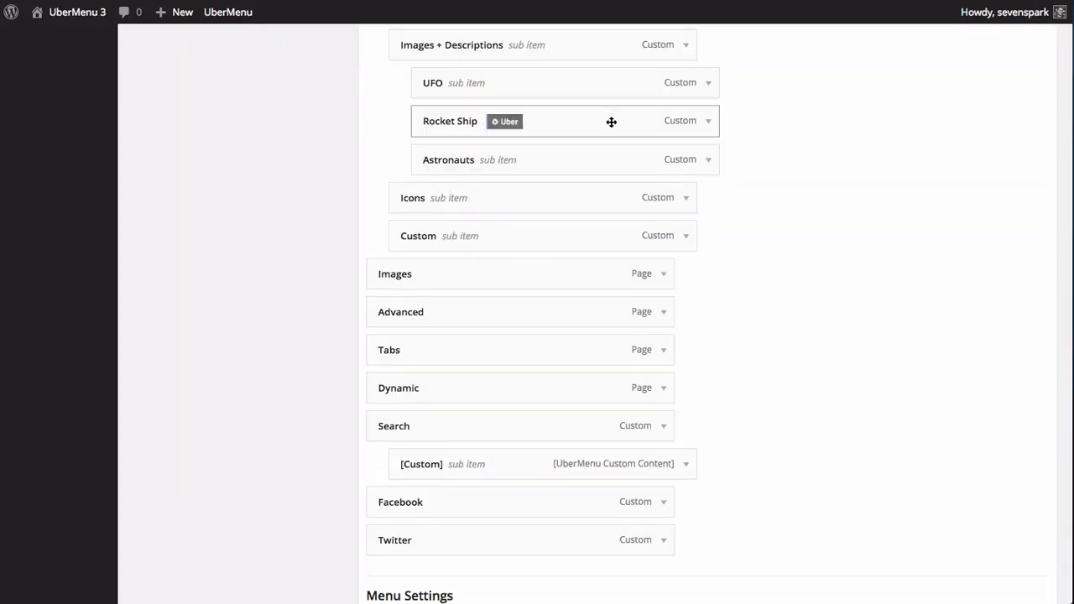
Step: Enter "Don't feed the aliens" as the description of the UFO menu item
{"action": "left_click", "coordinate": [708, 82]}
{"action": "left_click", "coordinate": [492, 267]}
{"action": "type", "text": "Don't feed the aliens"}
Step: Enter "Transportation of the future" as the description of the Rocket Ship menu item
{"action": "left_click", "coordinate": [707, 406]}
{"action": "scroll", "coordinate": [587, 378], "scroll_direction": "down", "scroll_amount": 3}
{"action": "left_click", "coordinate": [508, 445]}
{"action": "type", "text": "Transportation of the future"}
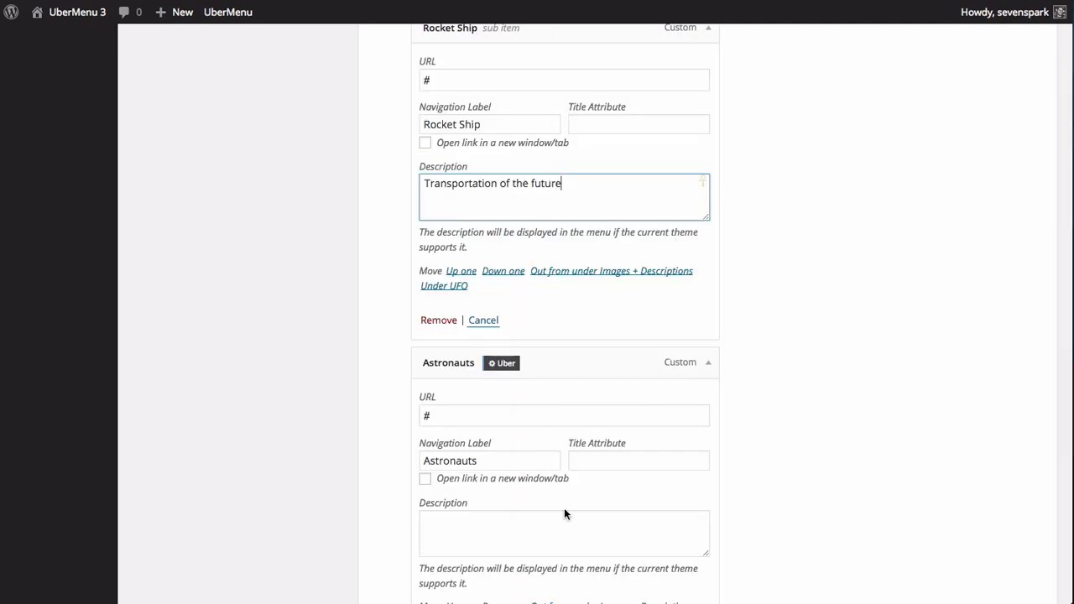
Step: Enter "Don't forget your space suit" as Astronauts' description, and save the menu to check the new column on the live site
{"action": "left_click", "coordinate": [564, 524]}
{"action": "type", "text": "Don't forget your space suit"}
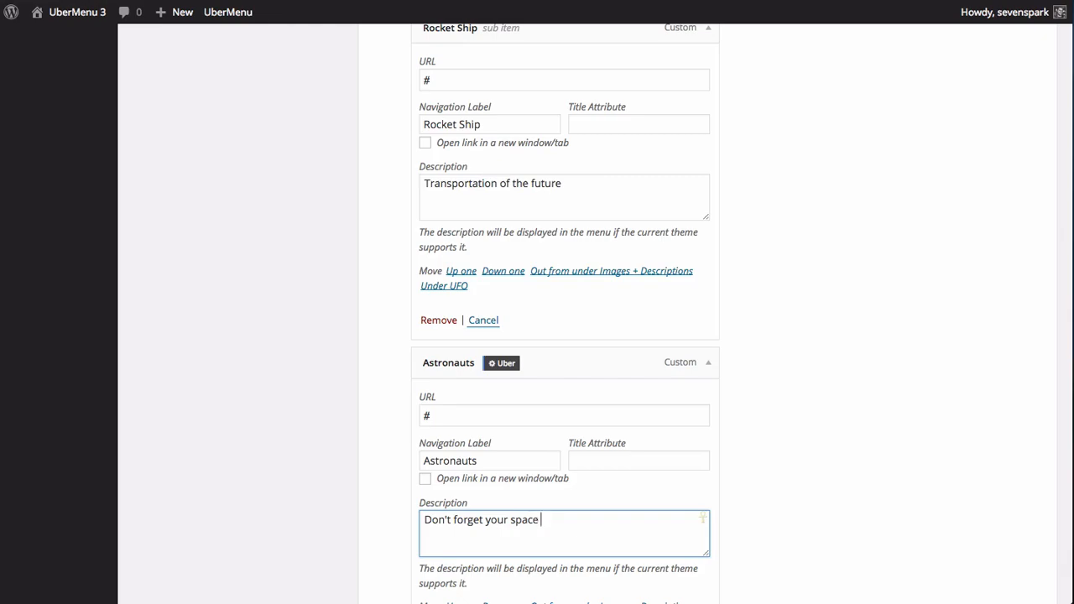
{"action": "scroll", "coordinate": [714, 424], "scroll_direction": "down", "scroll_amount": 2}
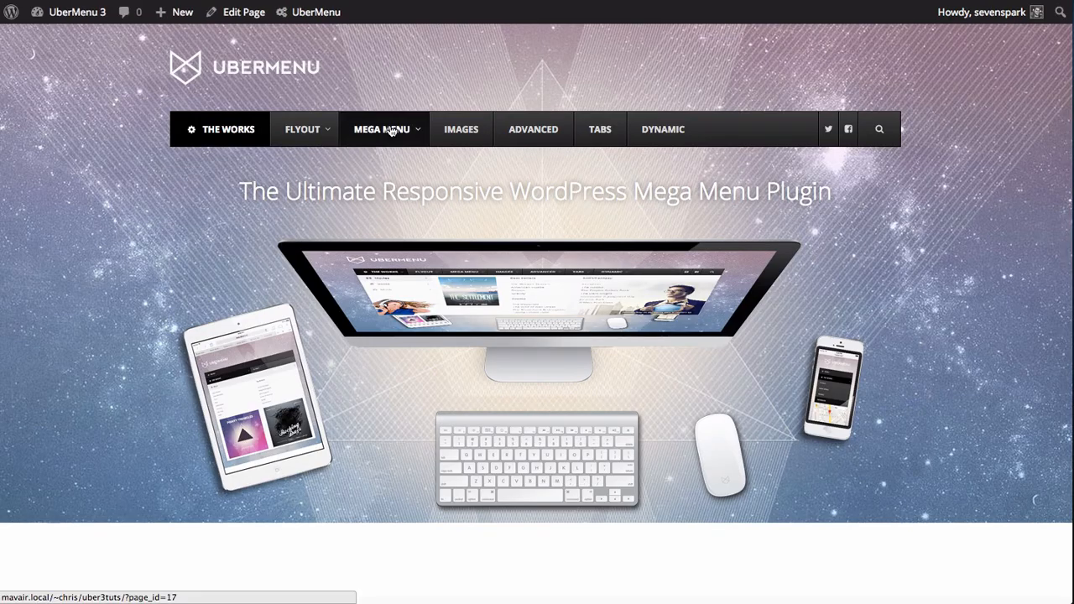
{"action": "mouse_move", "coordinate": [391, 134]}
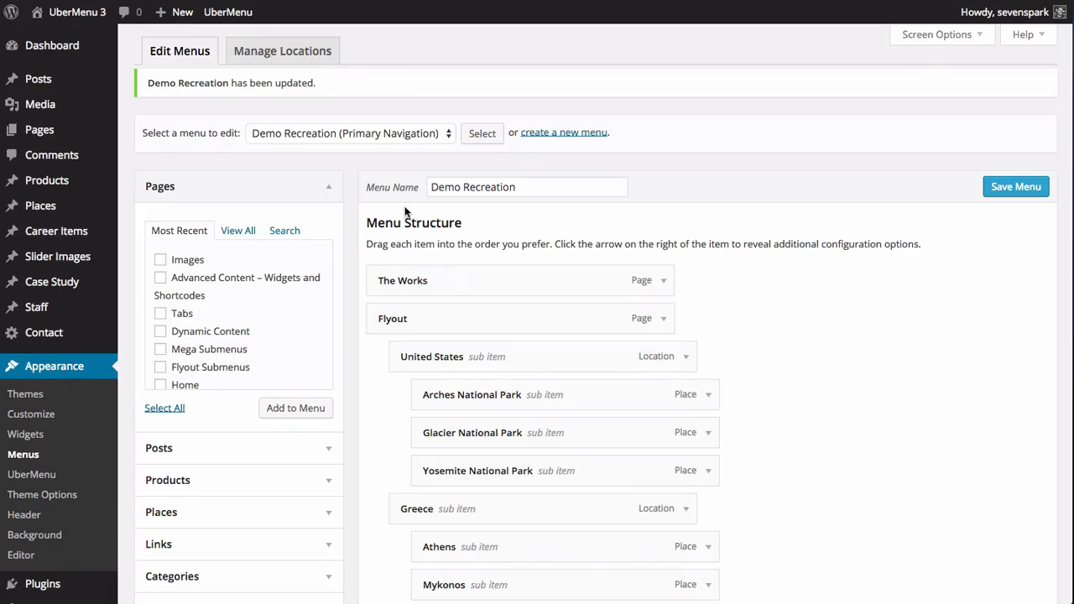
Step: Open the UberMenu image settings of the UFO item under Images + Descriptions
{"action": "mouse_move", "coordinate": [447, 290]}
{"action": "scroll", "coordinate": [448, 290], "scroll_direction": "down", "scroll_amount": 10}
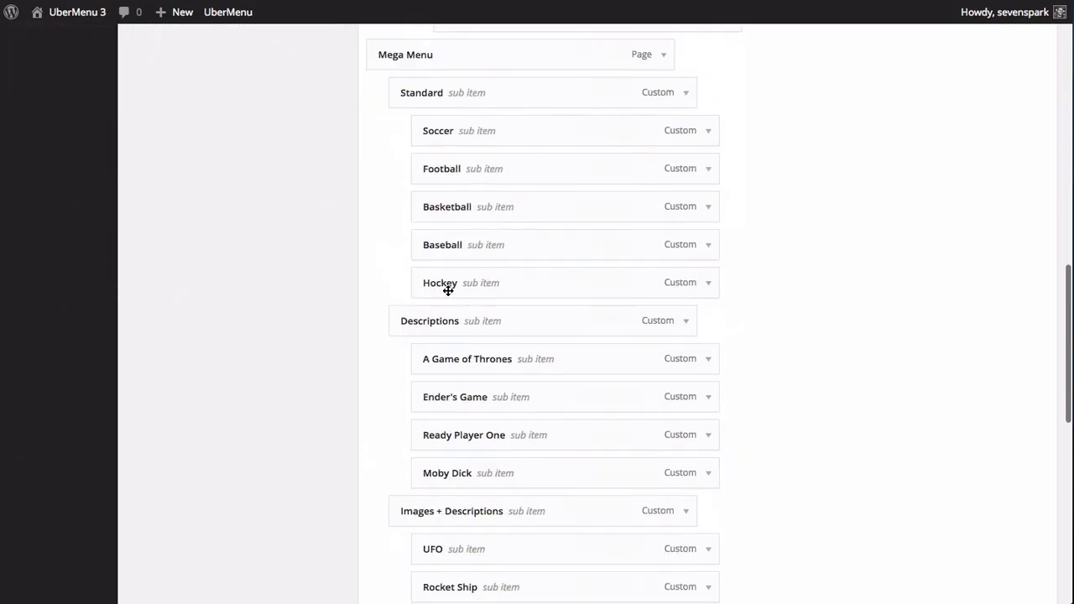
{"action": "scroll", "coordinate": [448, 291], "scroll_direction": "down", "scroll_amount": 4}
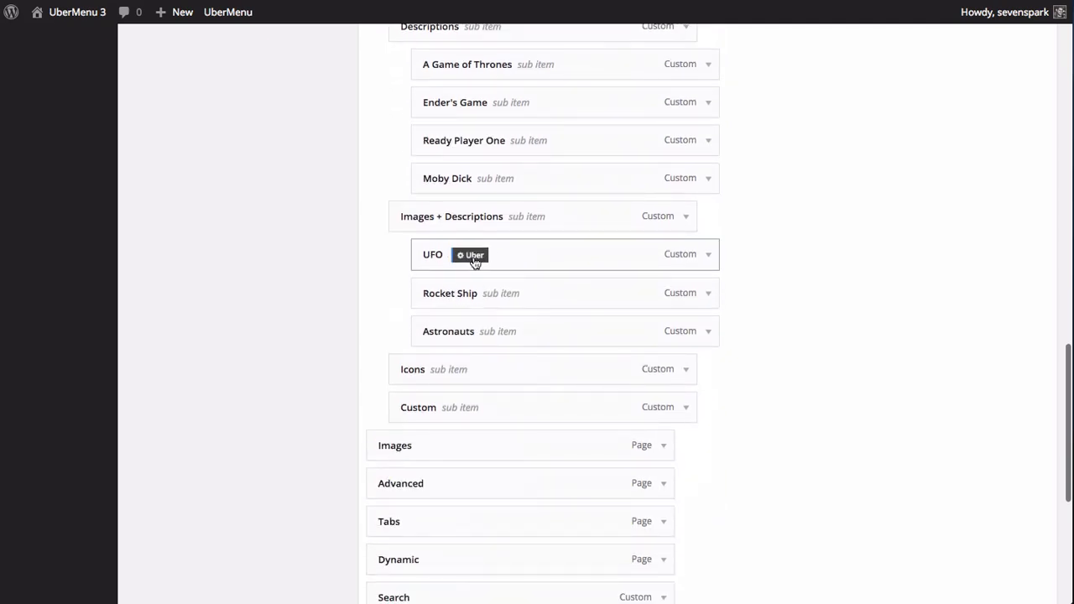
{"action": "left_click", "coordinate": [473, 255]}
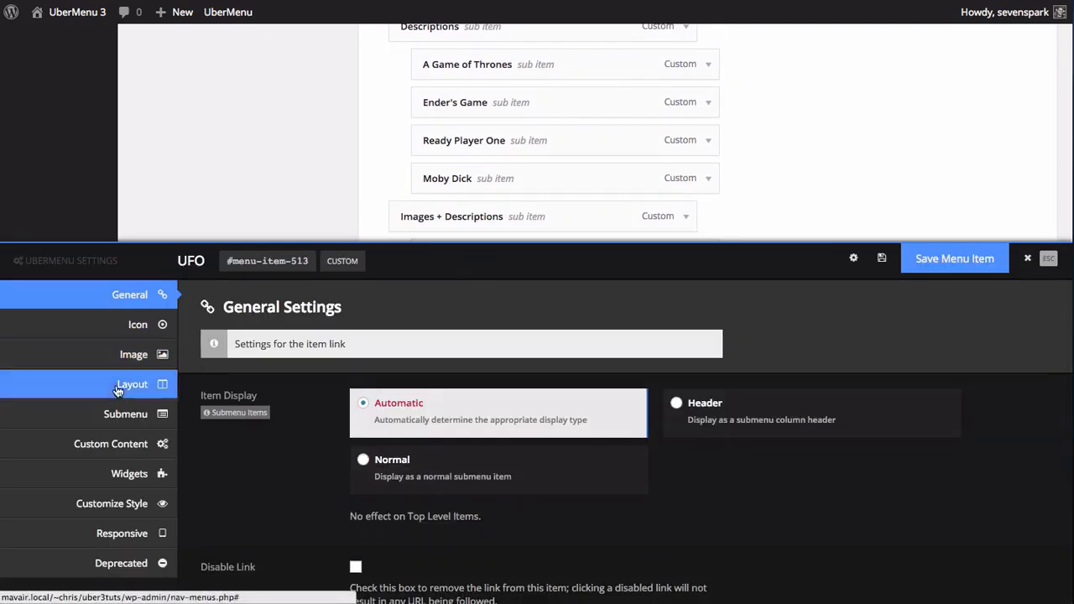
{"action": "left_click", "coordinate": [131, 359]}
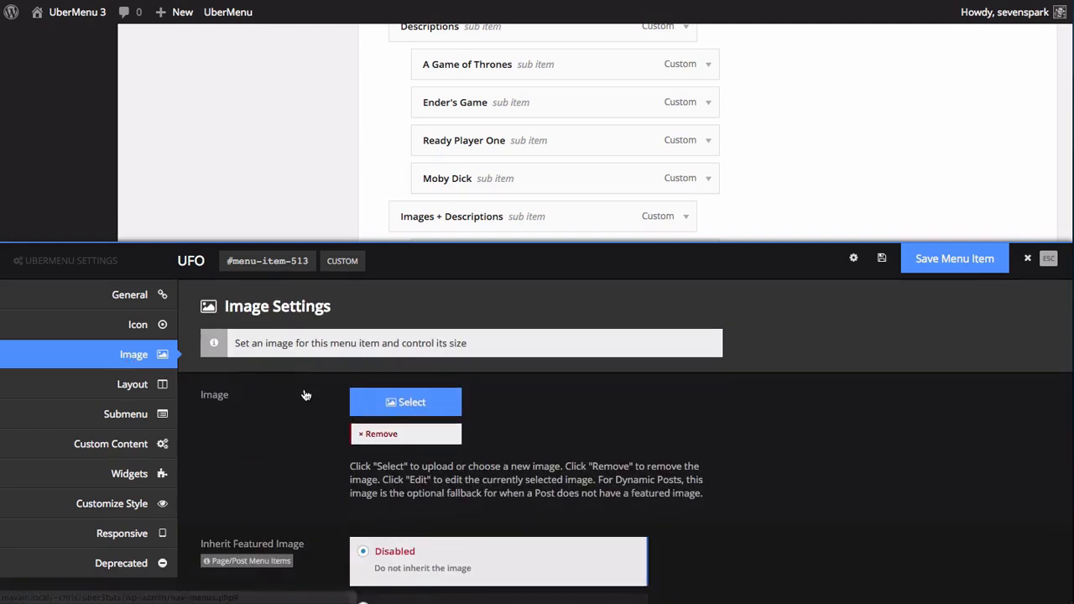
Step: Review the UFO item's image settings, including the Inherit Featured Image choices for page and post menu items
{"action": "scroll", "coordinate": [307, 324], "scroll_direction": "down", "scroll_amount": 2}
{"action": "scroll", "coordinate": [306, 395], "scroll_direction": "up", "scroll_amount": 2}
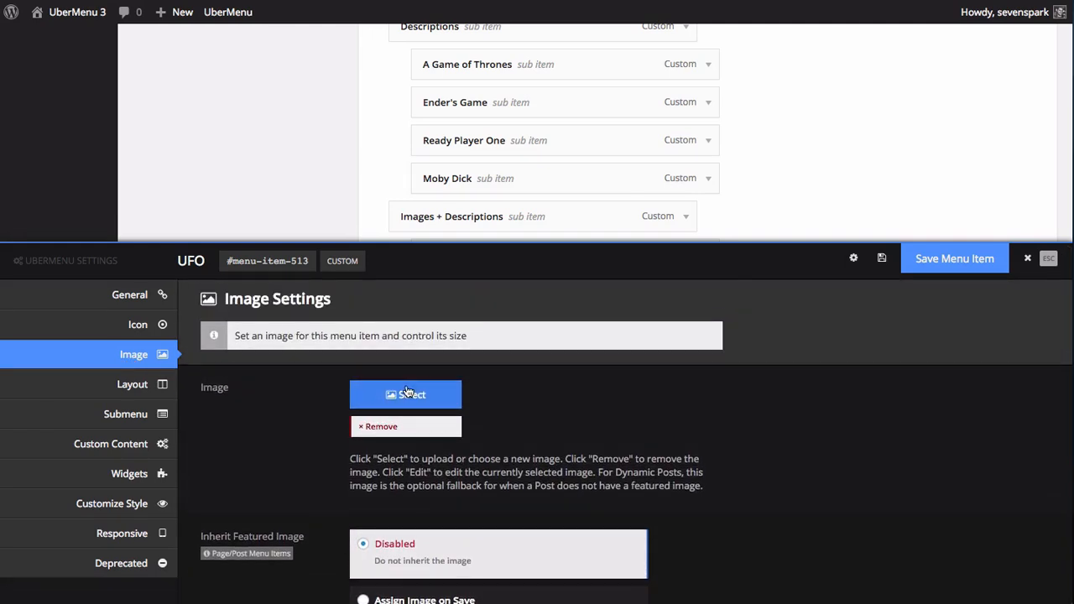
{"action": "scroll", "coordinate": [407, 392], "scroll_direction": "down", "scroll_amount": 2}
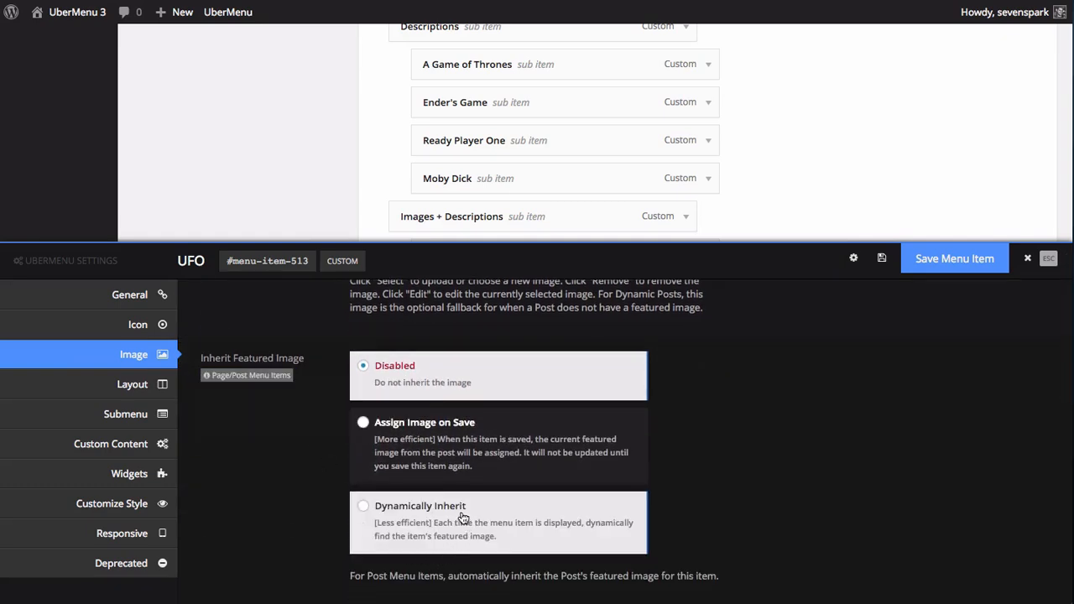
{"action": "mouse_move", "coordinate": [324, 385]}
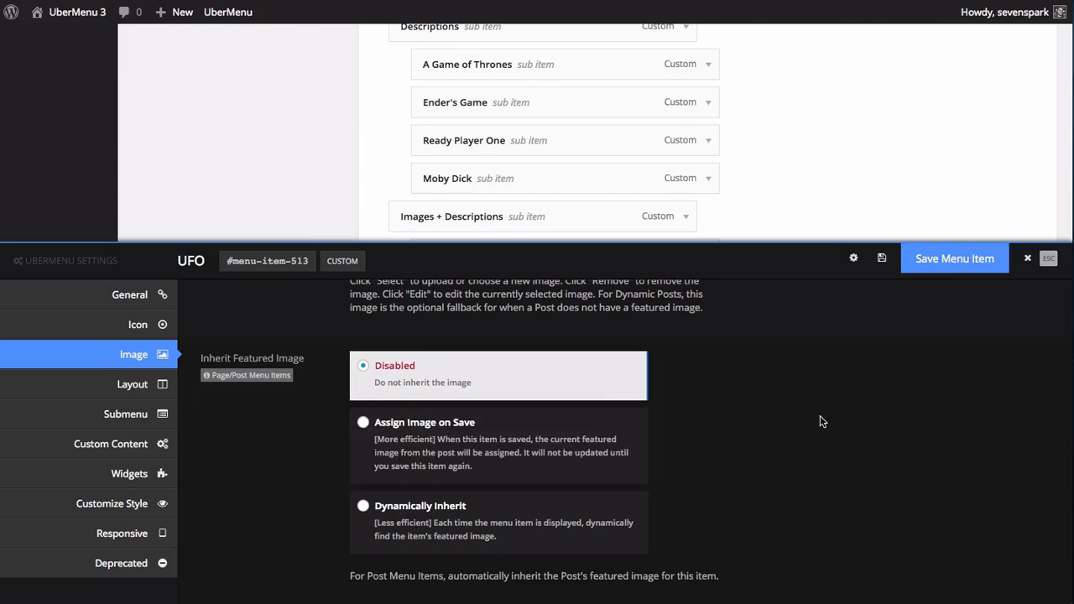
{"action": "scroll", "coordinate": [339, 372], "scroll_direction": "up", "scroll_amount": 3}
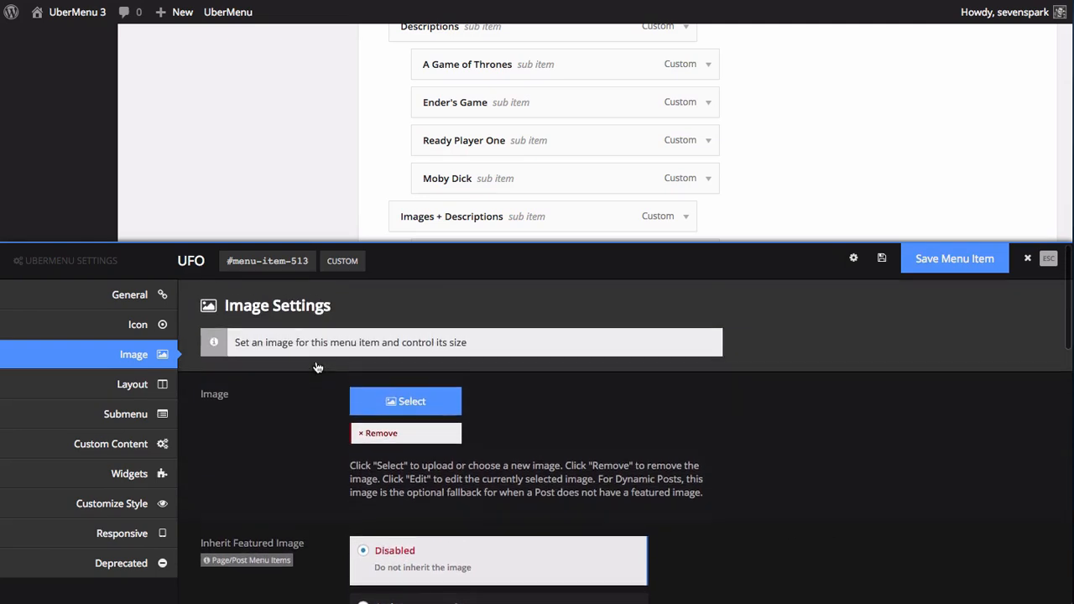
{"action": "scroll", "coordinate": [332, 445], "scroll_direction": "down", "scroll_amount": 2}
{"action": "scroll", "coordinate": [332, 445], "scroll_direction": "up", "scroll_amount": 1}
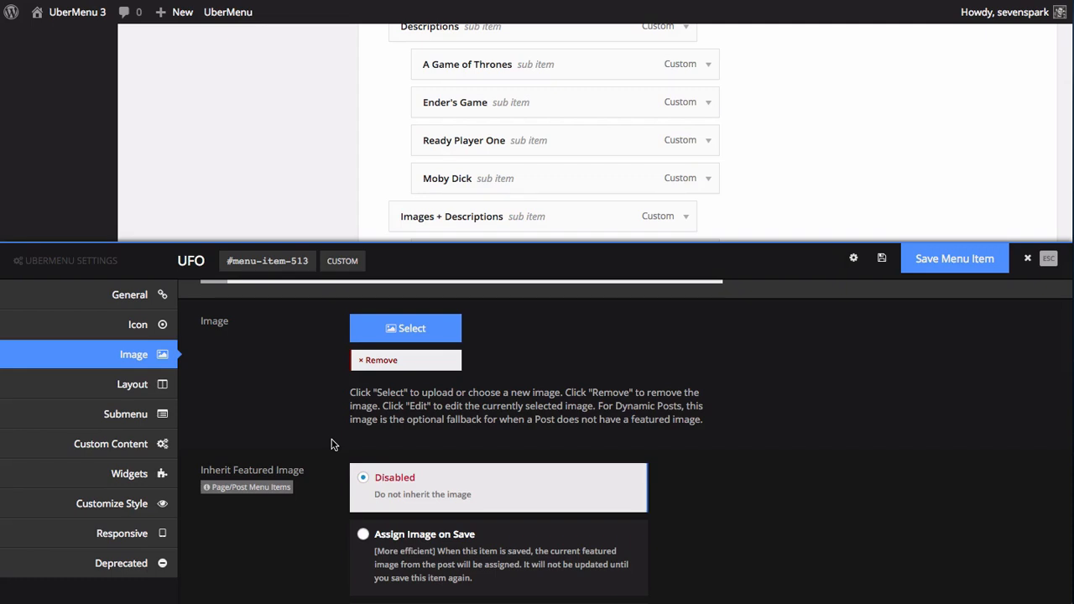
{"action": "scroll", "coordinate": [331, 445], "scroll_direction": "up", "scroll_amount": 2}
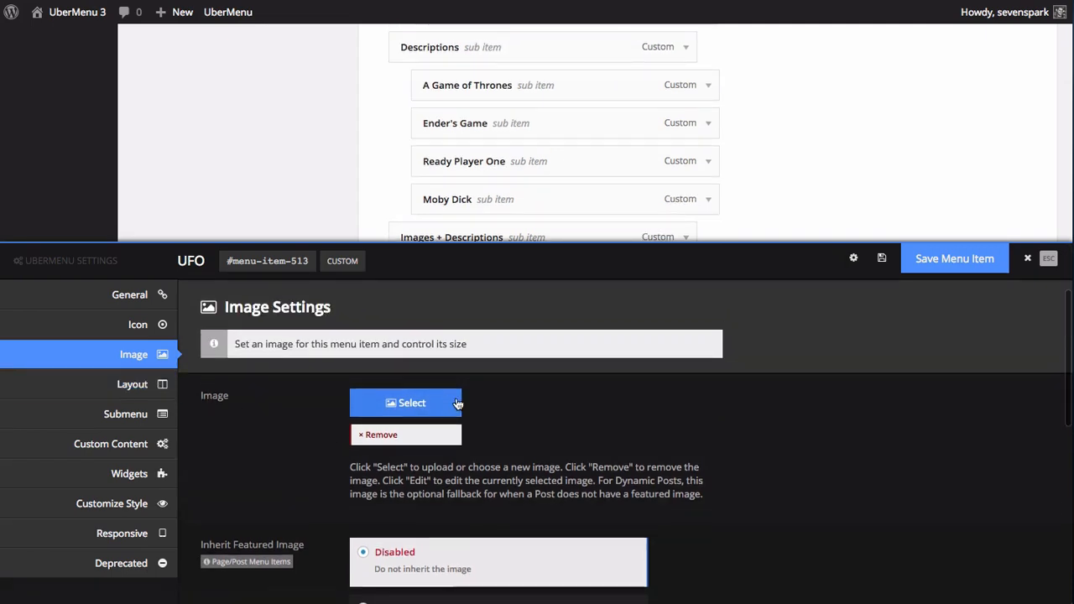
Step: Browse the media library and its file upload option from UFO's image setting, and close it without choosing an image
{"action": "left_click", "coordinate": [411, 402]}
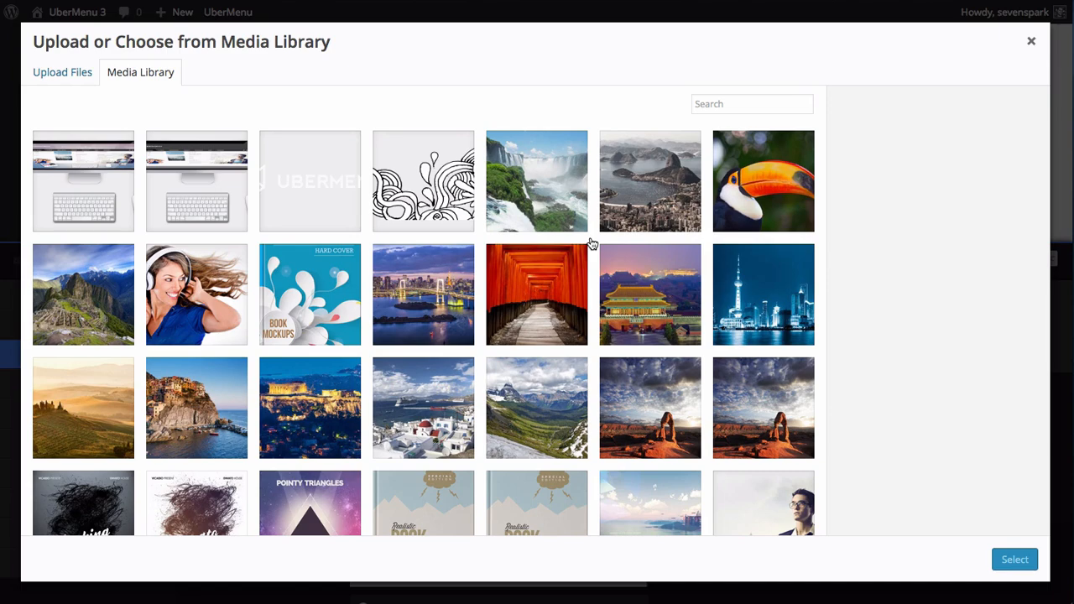
{"action": "scroll", "coordinate": [416, 314], "scroll_direction": "down", "scroll_amount": 3}
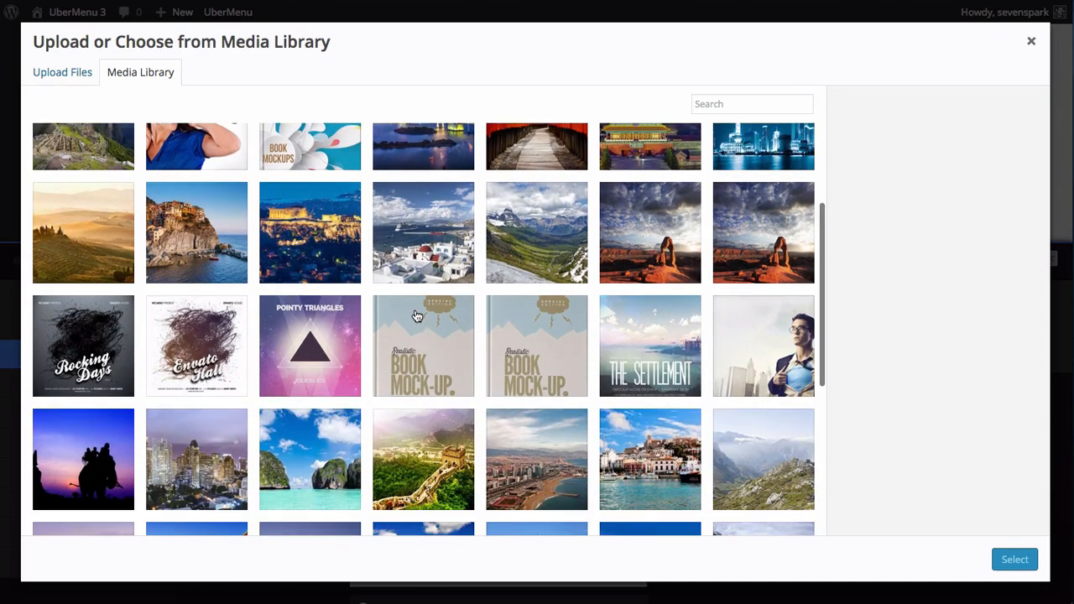
{"action": "scroll", "coordinate": [416, 314], "scroll_direction": "down", "scroll_amount": 3}
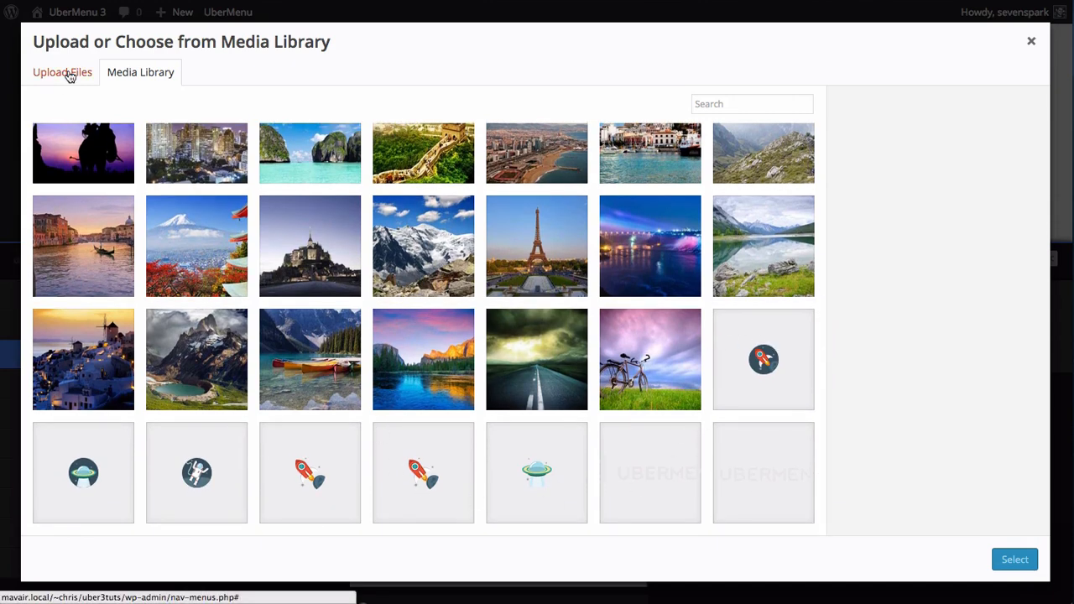
{"action": "left_click", "coordinate": [70, 75]}
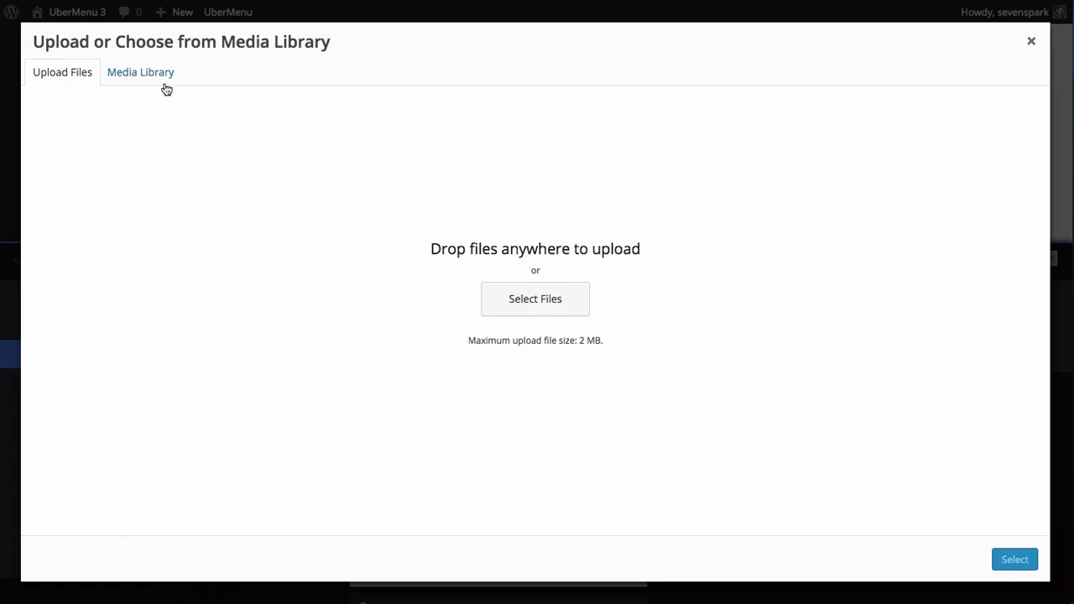
{"action": "left_click", "coordinate": [151, 74]}
{"action": "scroll", "coordinate": [624, 324], "scroll_direction": "down", "scroll_amount": 10}
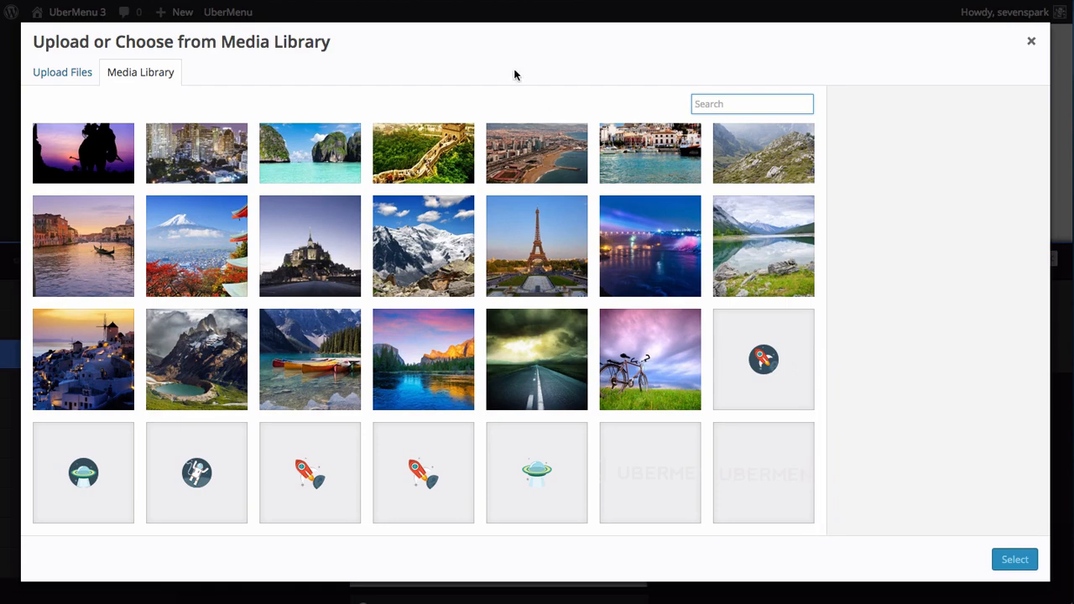
{"action": "left_click", "coordinate": [1030, 41]}
Step: Assign ufo_c.png from the media library as the UFO item's image and save the menu item
{"action": "left_click", "coordinate": [369, 412]}
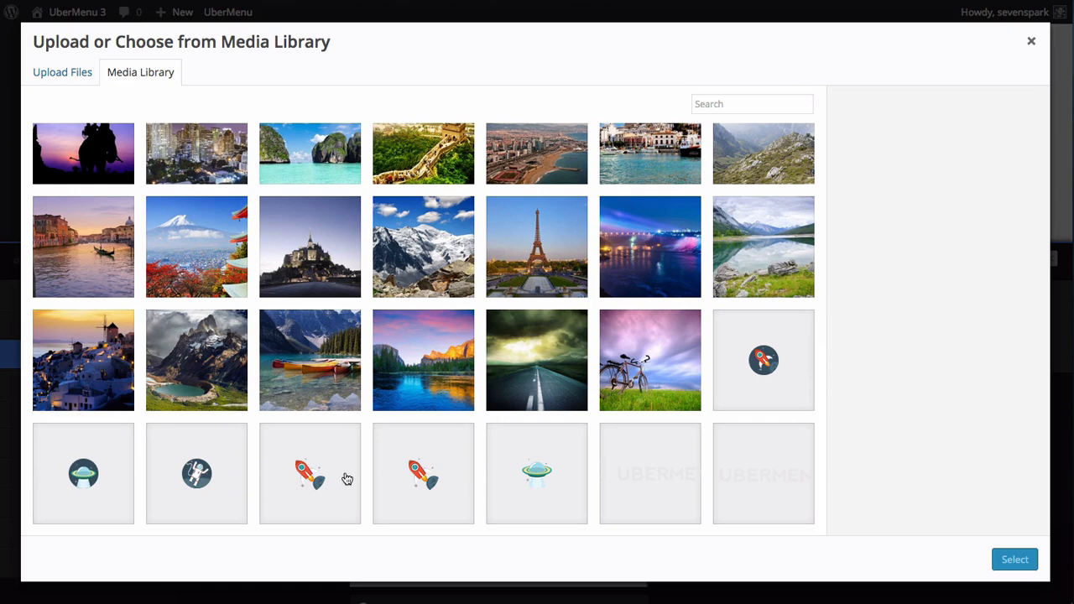
{"action": "left_click", "coordinate": [82, 471]}
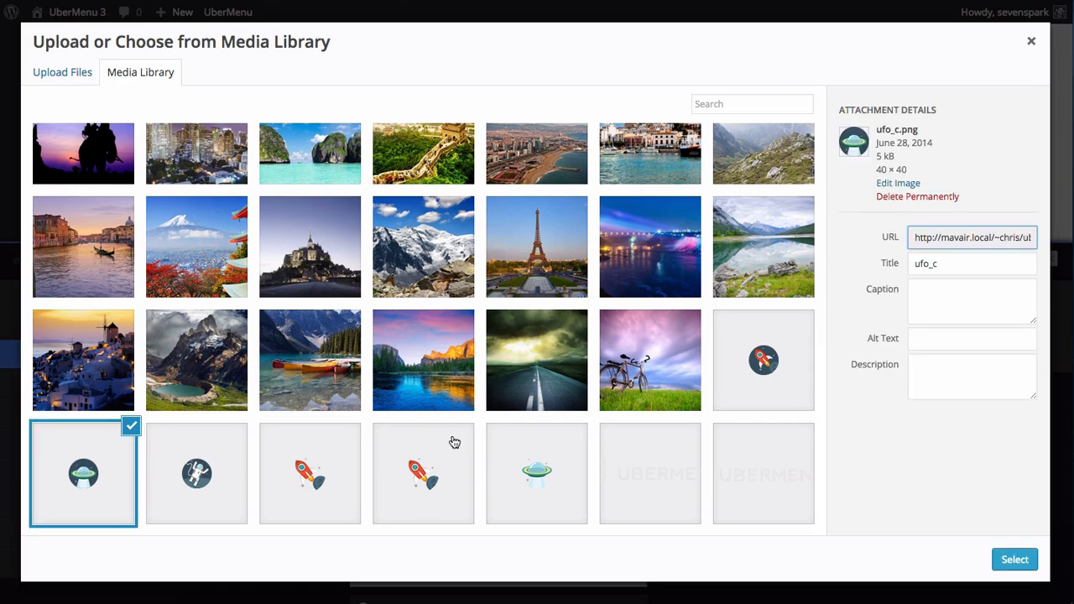
{"action": "left_click", "coordinate": [1025, 560]}
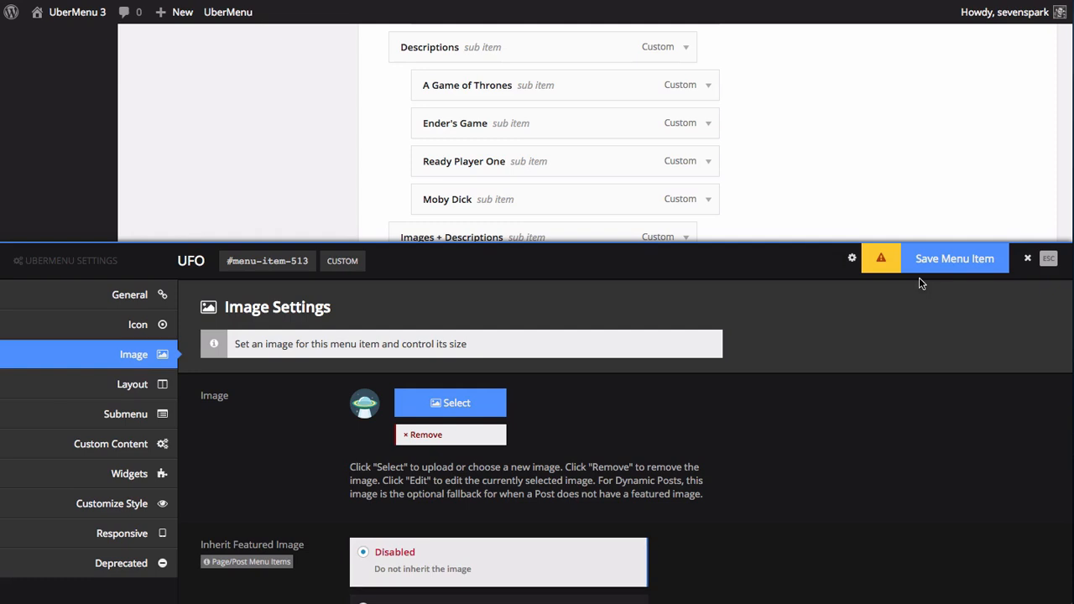
{"action": "left_click", "coordinate": [955, 261]}
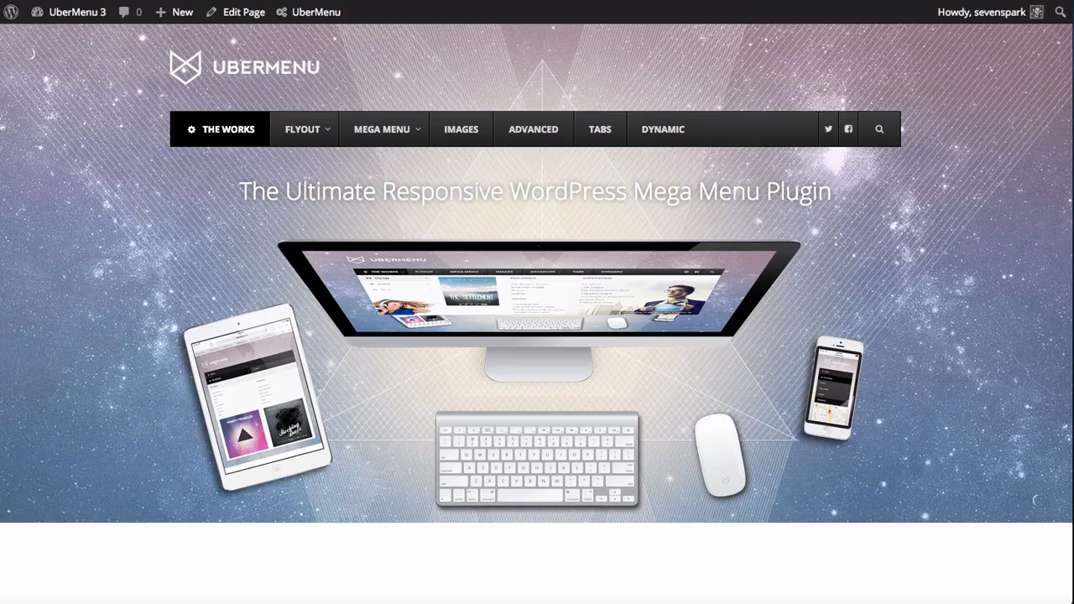
Step: Reload the live site and check the UFO item's image in the Mega Menu submenu
{"action": "key", "text": "super+r"}
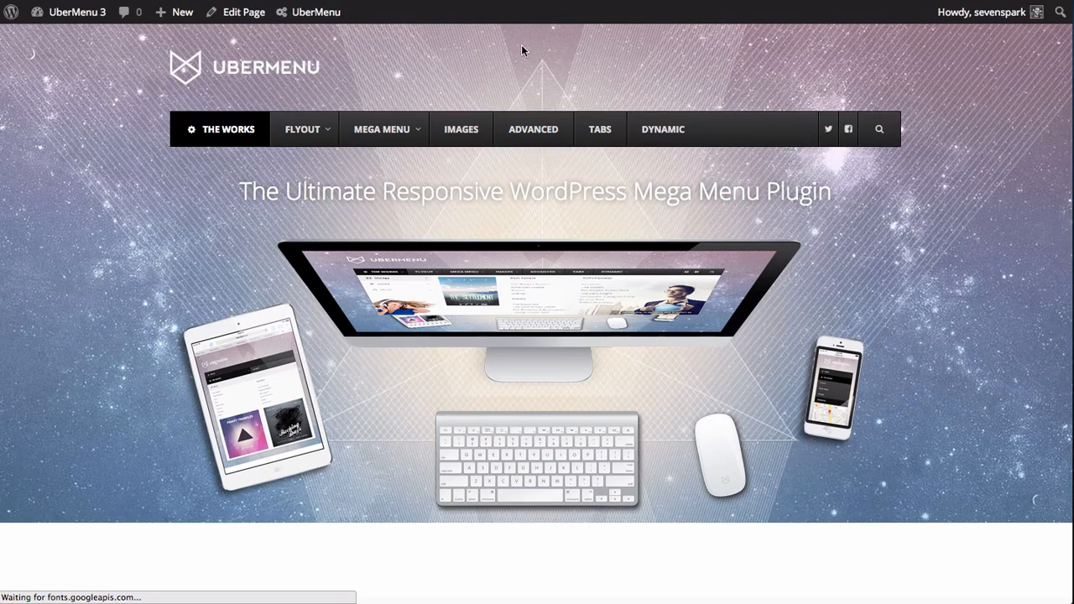
{"action": "mouse_move", "coordinate": [386, 130]}
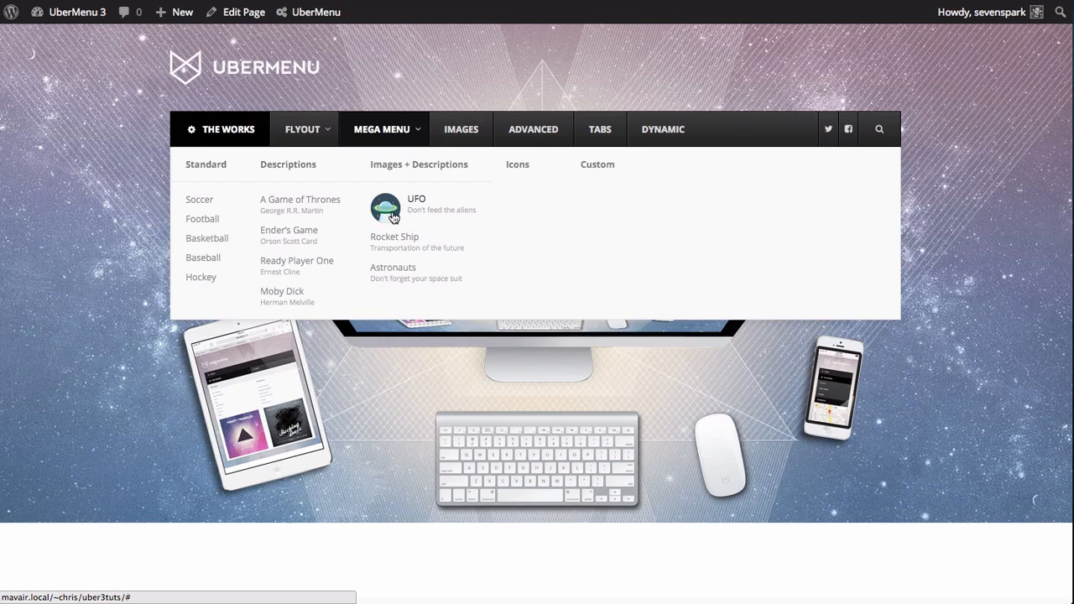
{"action": "left_click", "coordinate": [393, 215]}
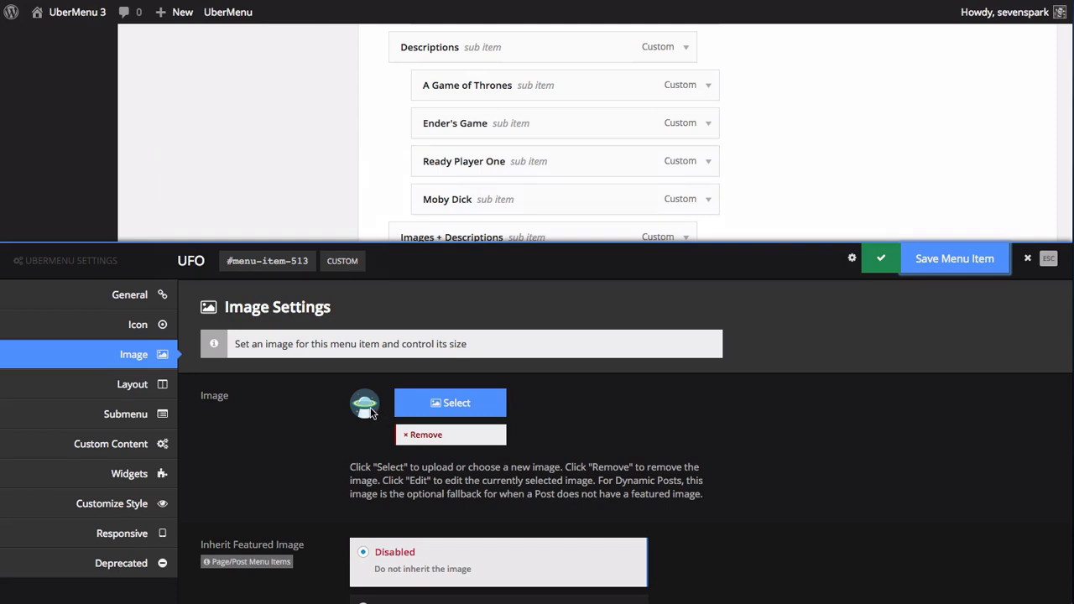
Step: Replace the UFO item's image with the Yosemite Merced River photo, save the item, and check the Mega Menu on the live site
{"action": "left_click", "coordinate": [419, 403]}
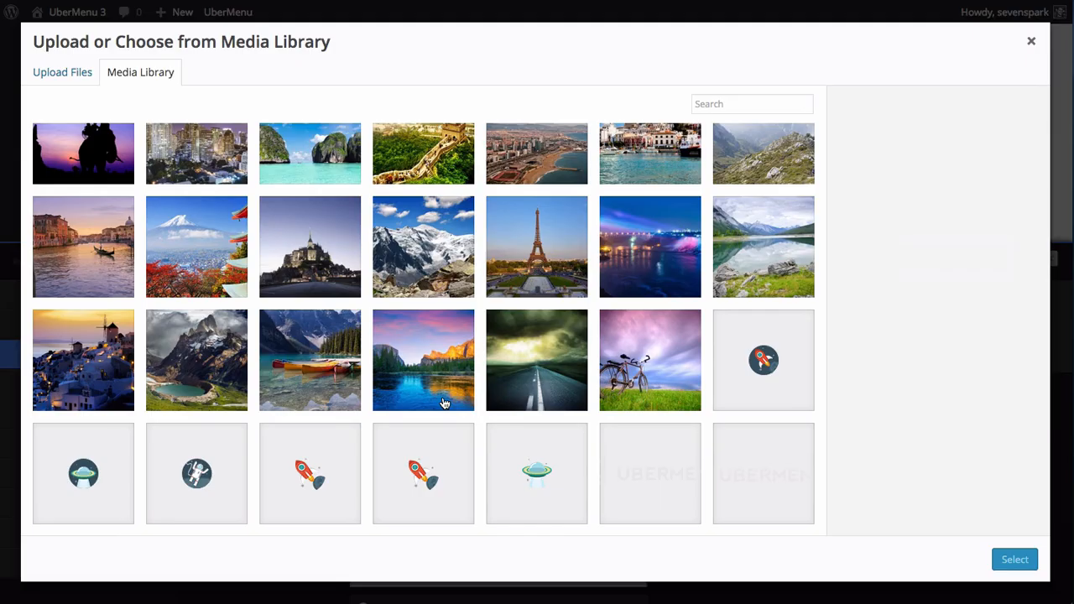
{"action": "left_click", "coordinate": [429, 345]}
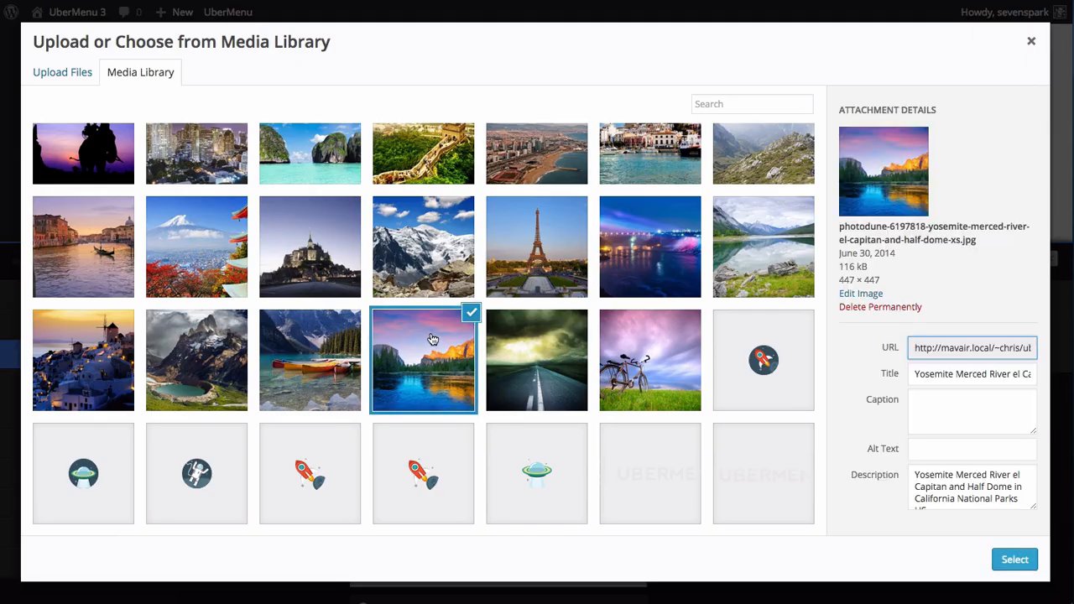
{"action": "left_click", "coordinate": [1014, 560]}
{"action": "scroll", "coordinate": [619, 499], "scroll_direction": "down", "scroll_amount": 1}
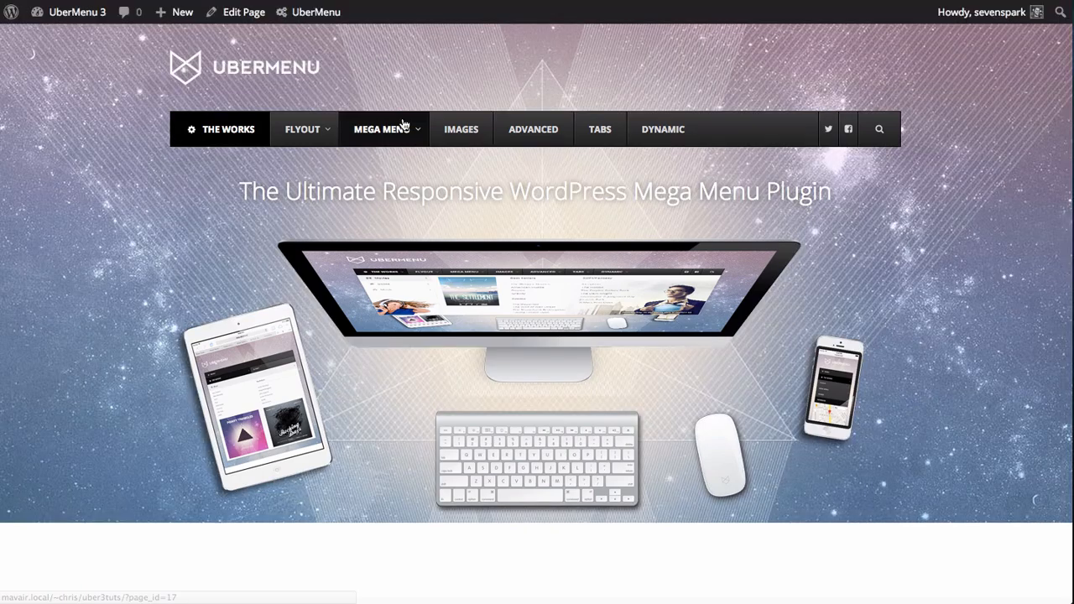
{"action": "mouse_move", "coordinate": [403, 124]}
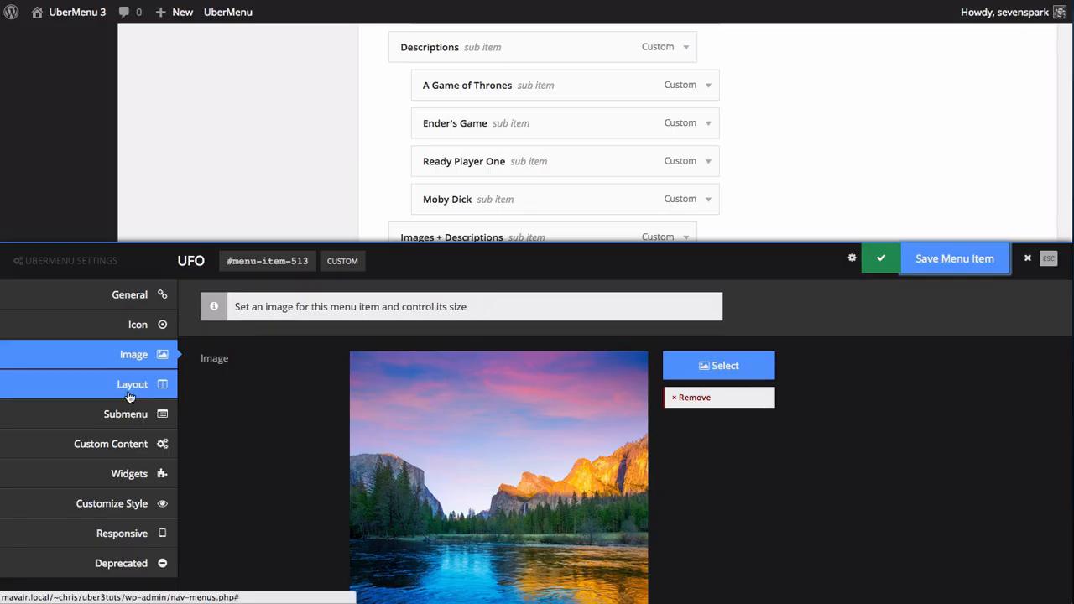
Step: Examine the UFO item's layout settings, especially the image layouts, and compare them with the Mega Menu on the live site
{"action": "left_click", "coordinate": [117, 386]}
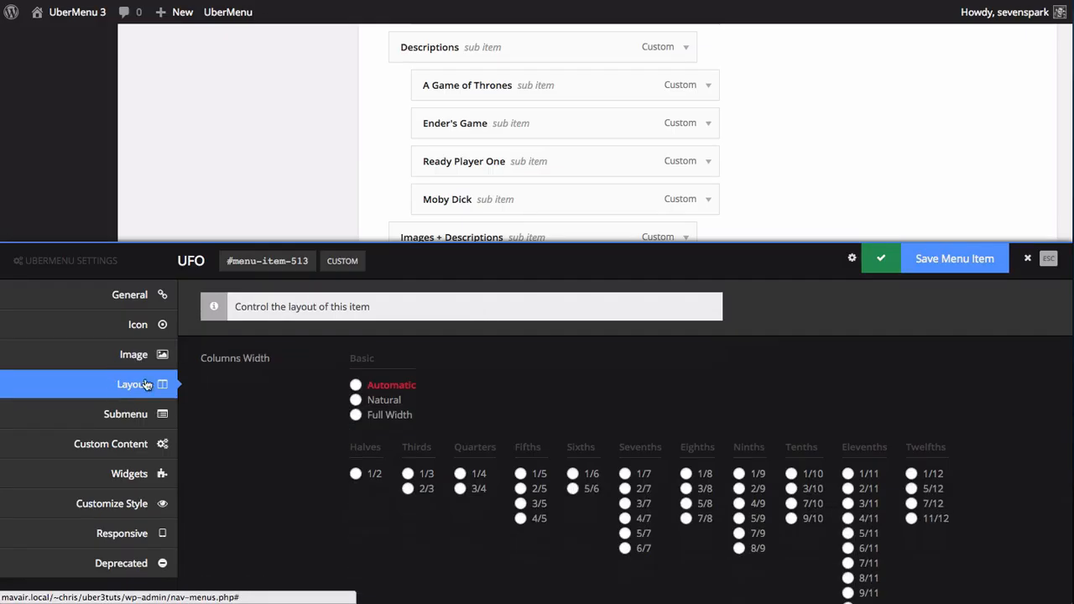
{"action": "scroll", "coordinate": [445, 399], "scroll_direction": "down", "scroll_amount": 3}
{"action": "scroll", "coordinate": [443, 399], "scroll_direction": "down", "scroll_amount": 2}
{"action": "scroll", "coordinate": [314, 393], "scroll_direction": "up", "scroll_amount": 1}
{"action": "scroll", "coordinate": [407, 337], "scroll_direction": "down", "scroll_amount": 3}
{"action": "scroll", "coordinate": [407, 337], "scroll_direction": "up", "scroll_amount": 1}
{"action": "scroll", "coordinate": [394, 353], "scroll_direction": "down", "scroll_amount": 2}
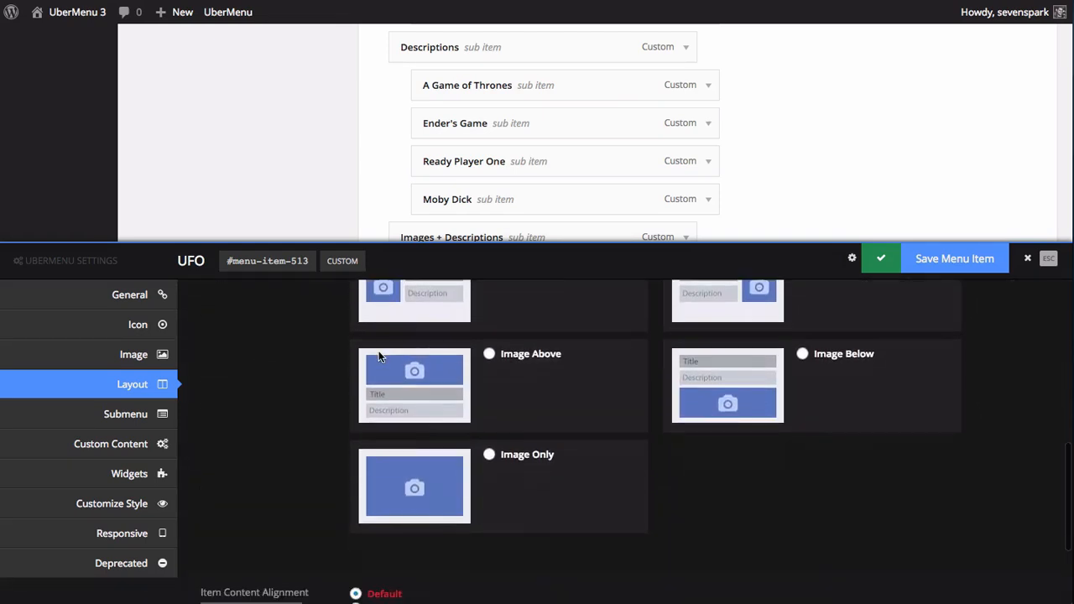
{"action": "scroll", "coordinate": [391, 355], "scroll_direction": "up", "scroll_amount": 1}
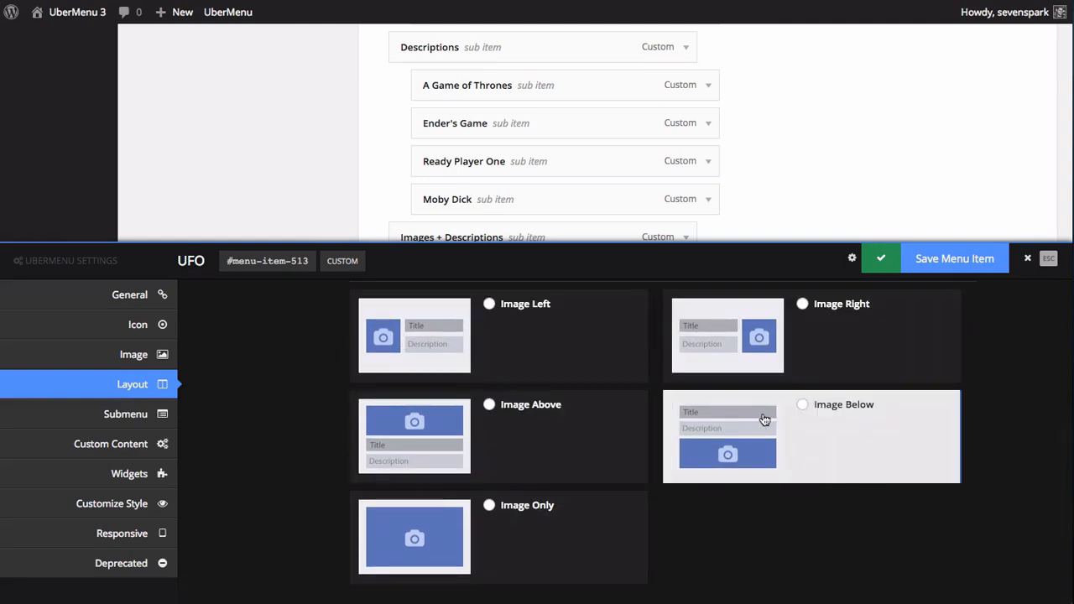
{"action": "scroll", "coordinate": [511, 403], "scroll_direction": "up", "scroll_amount": 3}
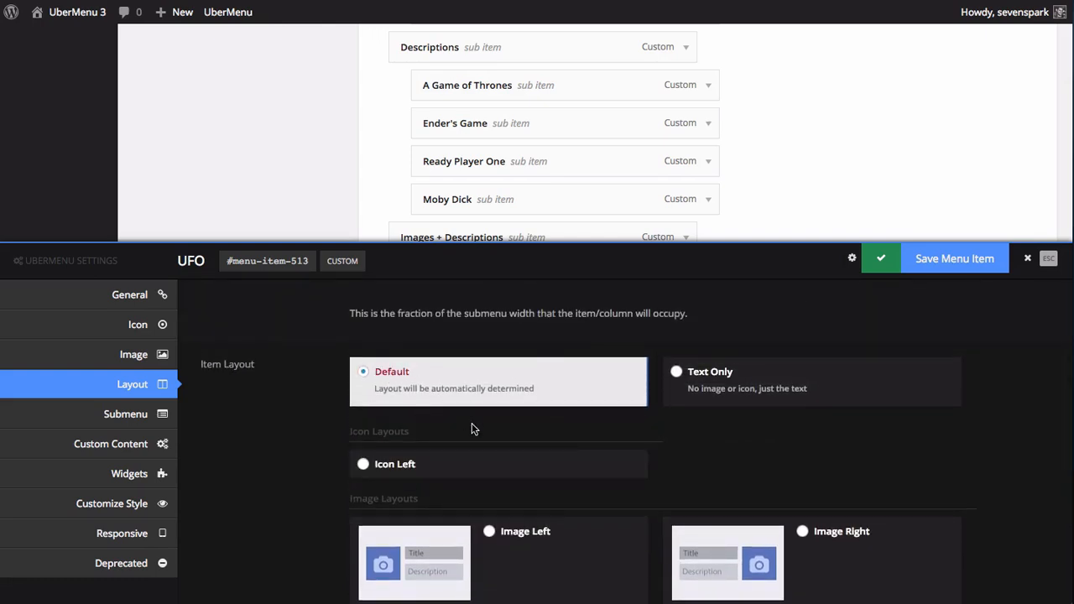
{"action": "scroll", "coordinate": [472, 427], "scroll_direction": "down", "scroll_amount": 2}
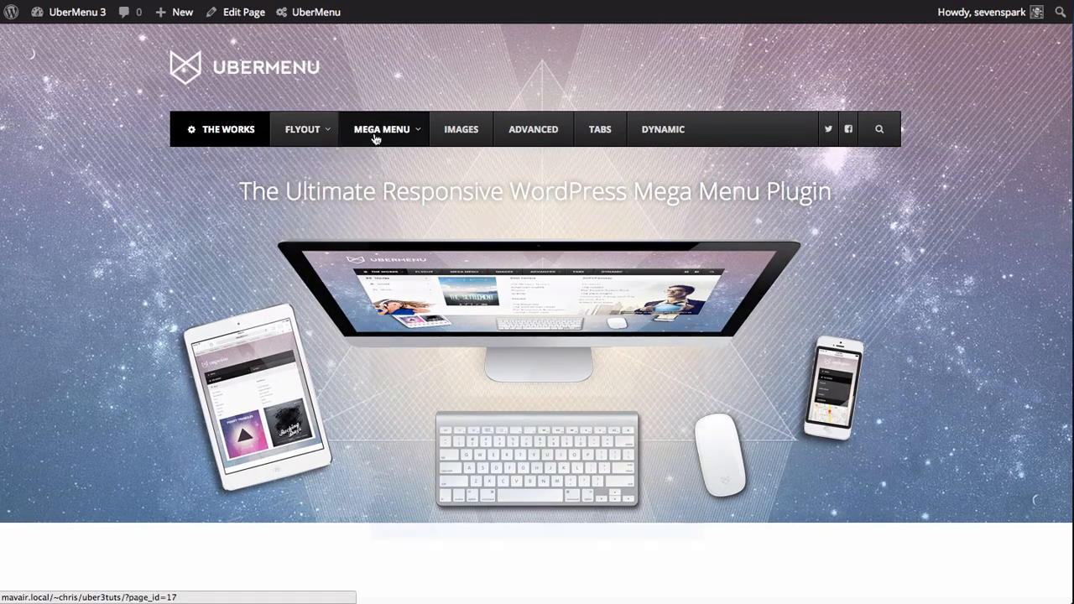
{"action": "mouse_move", "coordinate": [376, 139]}
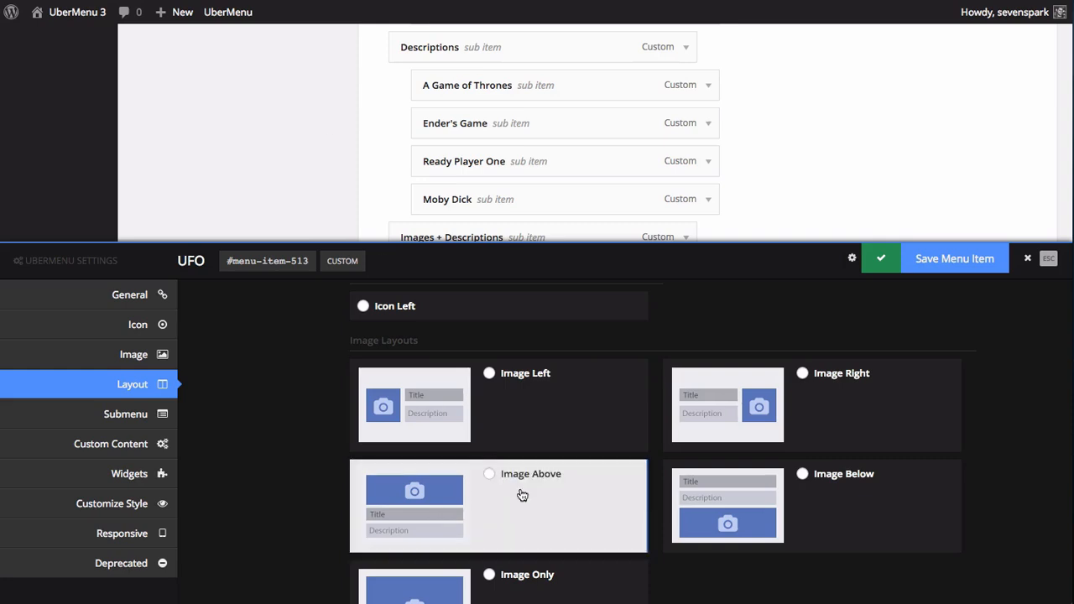
Step: Set the UFO item's layout to Image Above, save the item, and check the Mega Menu submenu on the live site
{"action": "left_click", "coordinate": [503, 497]}
{"action": "left_click", "coordinate": [954, 255]}
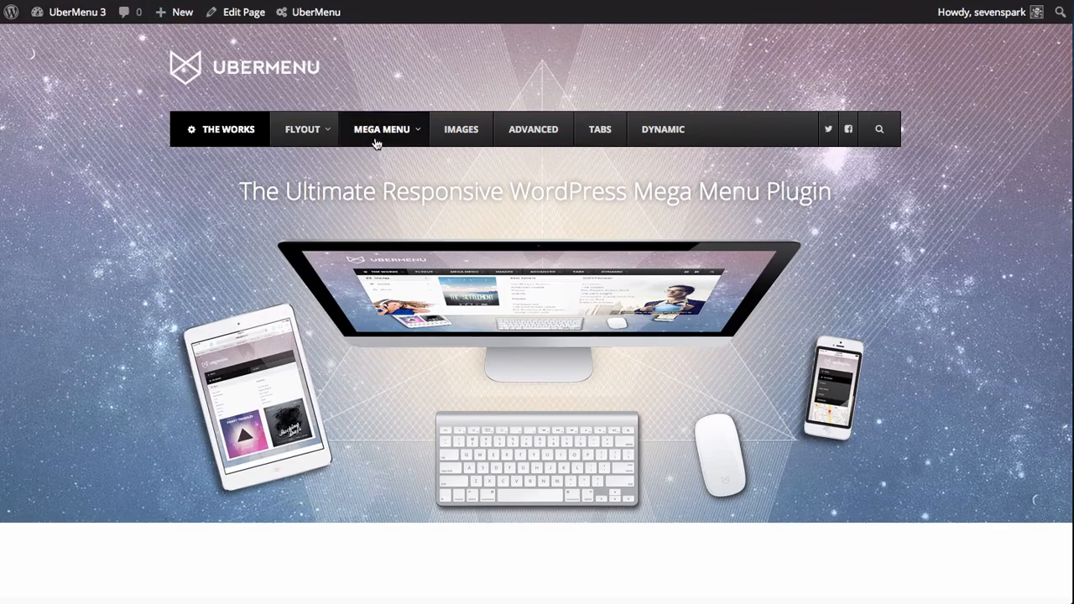
{"action": "mouse_move", "coordinate": [372, 142]}
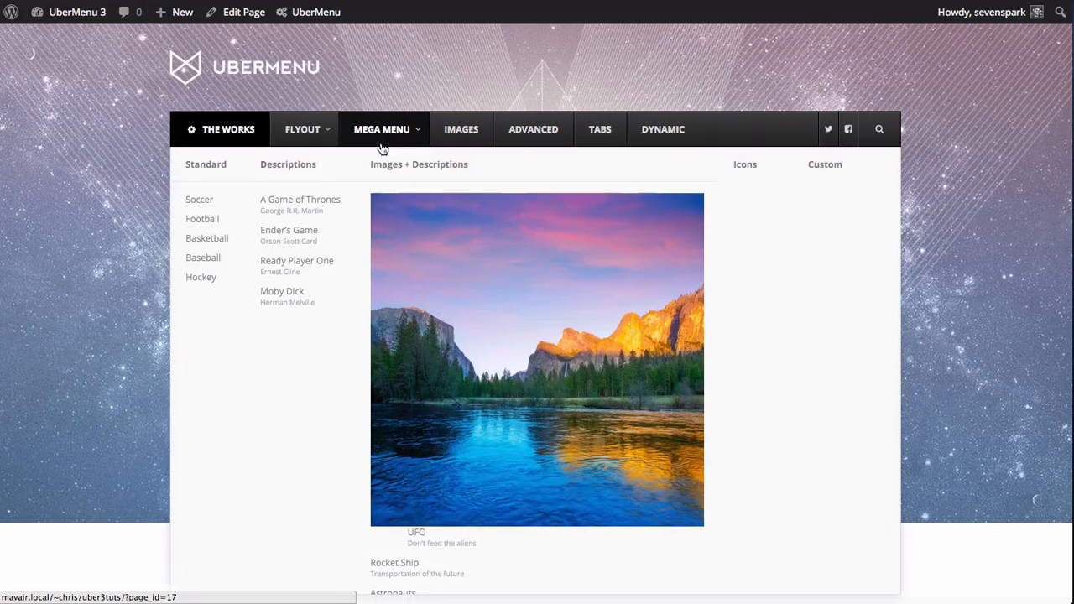
{"action": "left_click", "coordinate": [411, 541]}
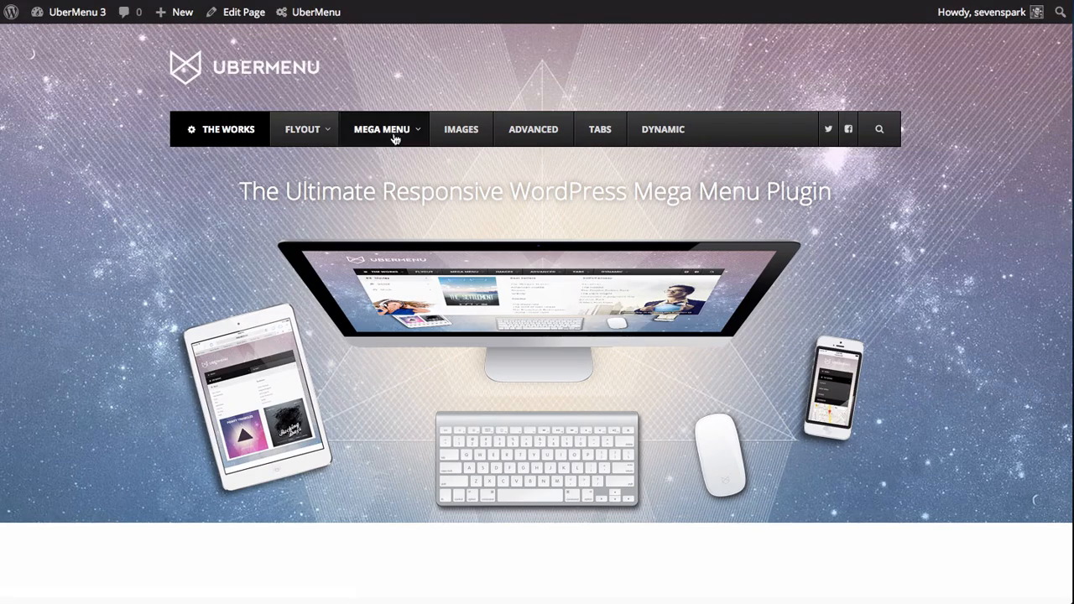
Step: Review the UFO item's image layouts and content alignment options, and set its layout to Image Left
{"action": "mouse_move", "coordinate": [395, 136]}
{"action": "scroll", "coordinate": [434, 292], "scroll_direction": "down", "scroll_amount": 2}
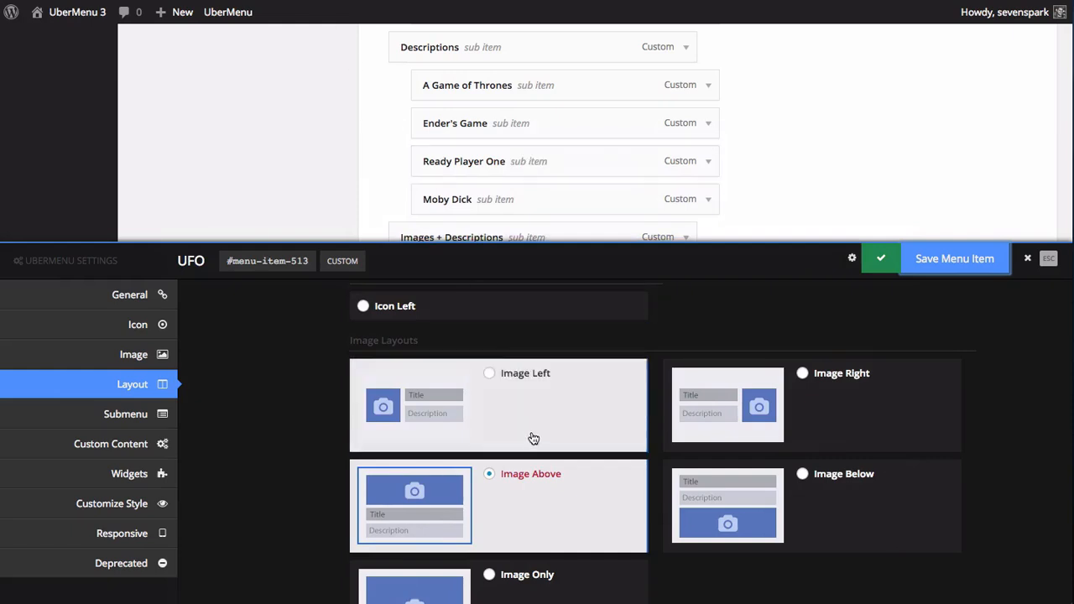
{"action": "scroll", "coordinate": [532, 436], "scroll_direction": "down", "scroll_amount": 5}
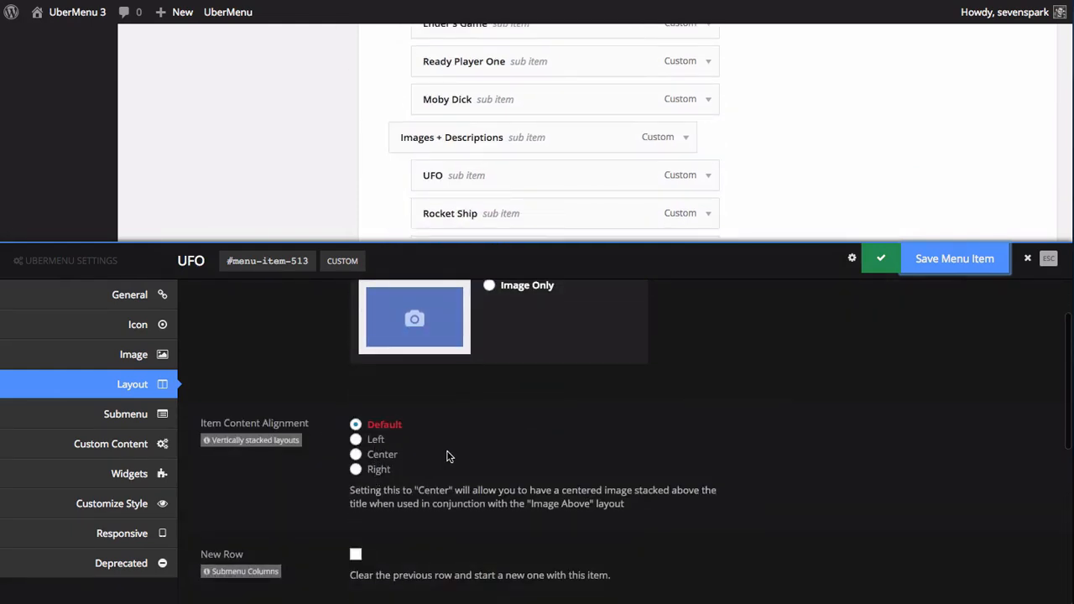
{"action": "scroll", "coordinate": [360, 202], "scroll_direction": "up", "scroll_amount": 2}
{"action": "scroll", "coordinate": [427, 465], "scroll_direction": "up", "scroll_amount": 4}
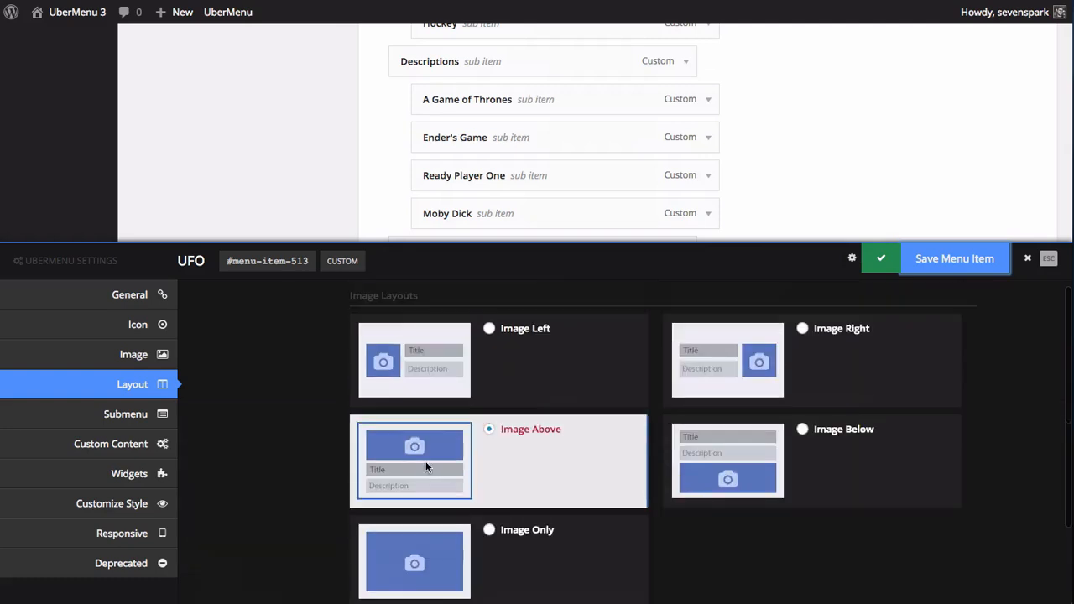
{"action": "left_click", "coordinate": [553, 382]}
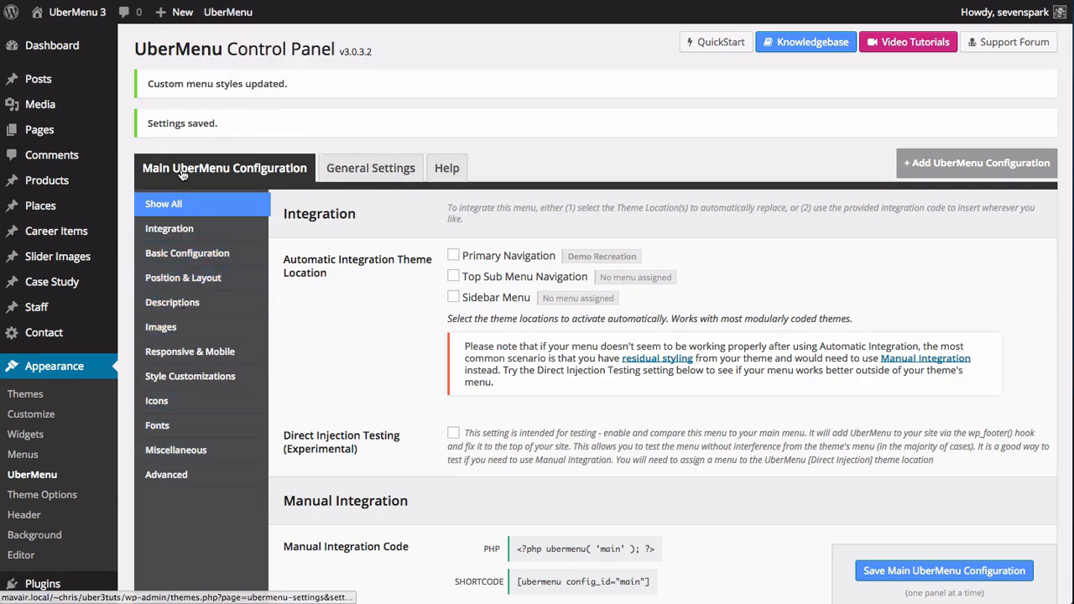
Step: Open the Images settings of the main UberMenu configuration and examine the default Image Size options
{"action": "left_click", "coordinate": [159, 327]}
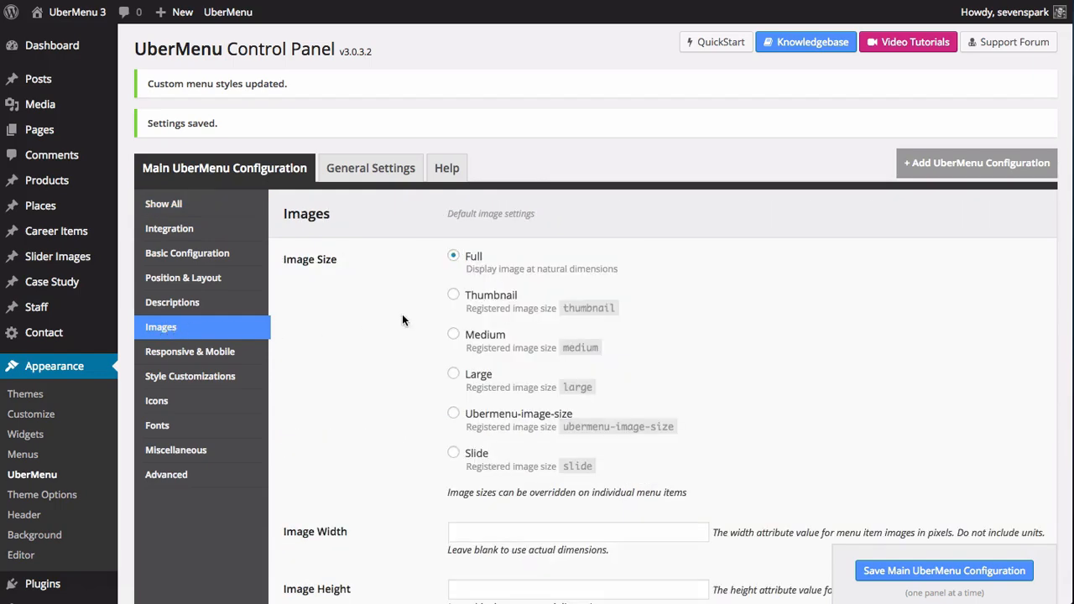
{"action": "scroll", "coordinate": [402, 317], "scroll_direction": "down", "scroll_amount": 1}
{"action": "scroll", "coordinate": [322, 197], "scroll_direction": "down", "scroll_amount": 1}
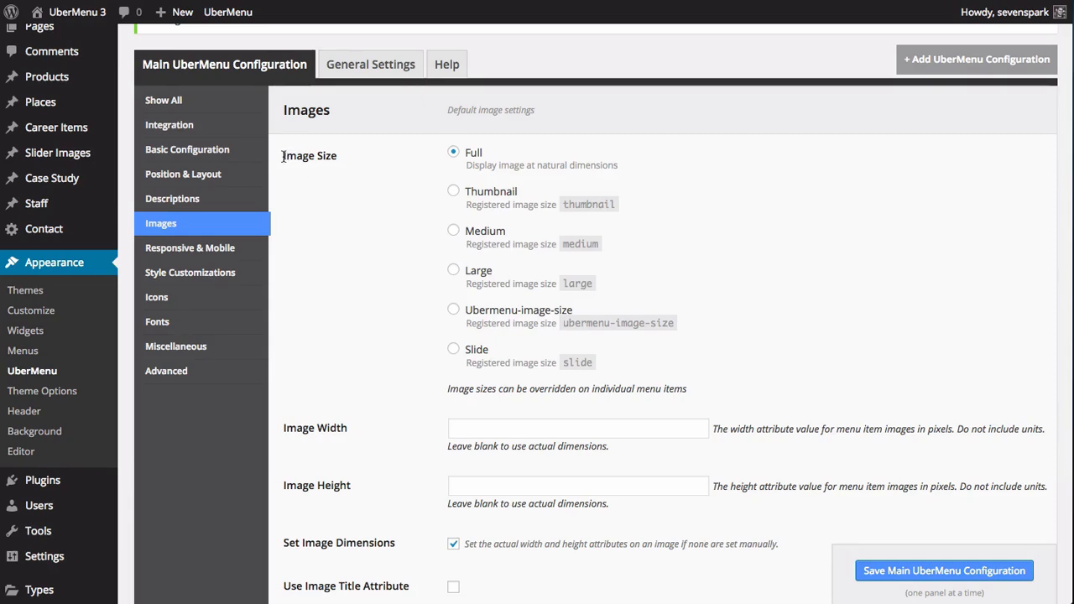
{"action": "left_click_drag", "start_coordinate": [282, 156], "coordinate": [362, 160]}
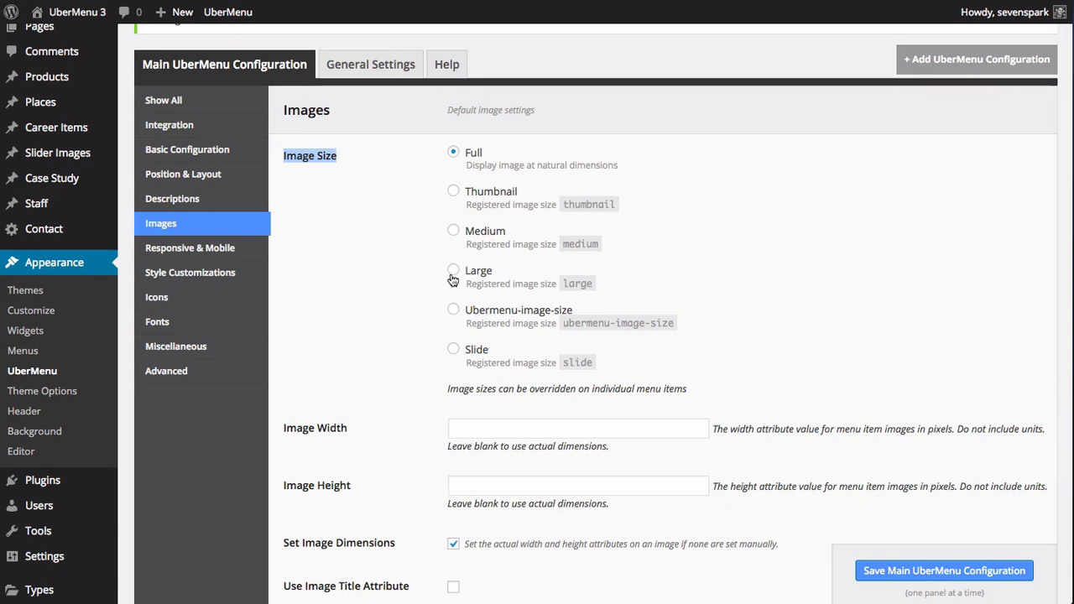
Step: Widen the window with the UberMenu 3 knowledgebase article on images and find its Custom Image Sizes section
{"action": "left_click_drag", "start_coordinate": [1073, 62], "coordinate": [469, 0]}
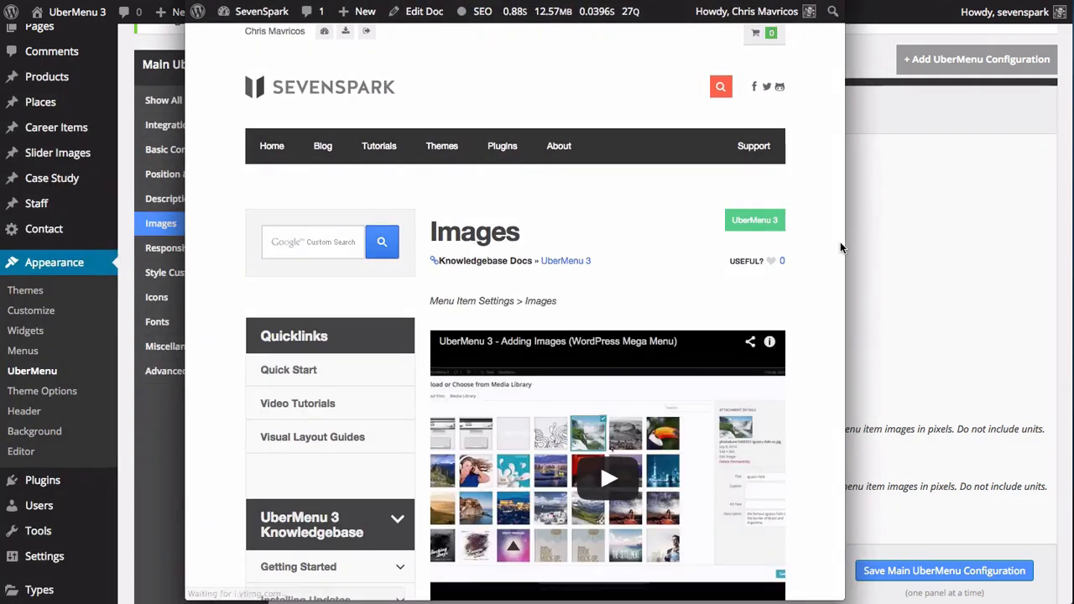
{"action": "left_click_drag", "start_coordinate": [843, 240], "coordinate": [995, 241]}
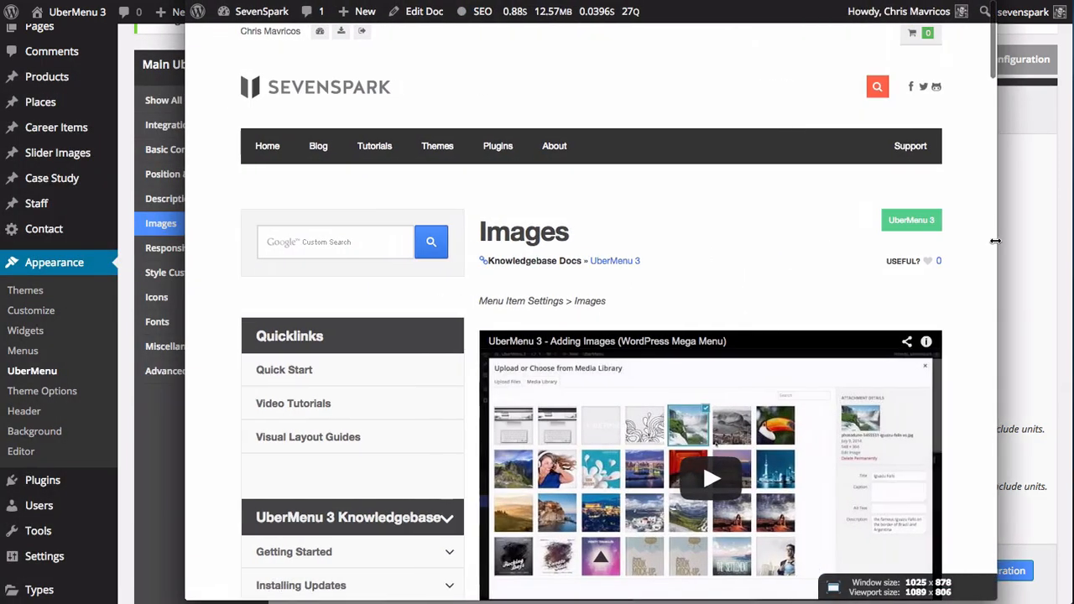
{"action": "scroll", "coordinate": [312, 179], "scroll_direction": "down", "scroll_amount": 7}
{"action": "scroll", "coordinate": [466, 260], "scroll_direction": "down", "scroll_amount": 15}
{"action": "scroll", "coordinate": [467, 260], "scroll_direction": "down", "scroll_amount": 2}
{"action": "scroll", "coordinate": [466, 260], "scroll_direction": "up", "scroll_amount": 20}
{"action": "scroll", "coordinate": [467, 260], "scroll_direction": "down", "scroll_amount": 2}
{"action": "scroll", "coordinate": [466, 260], "scroll_direction": "down", "scroll_amount": 1}
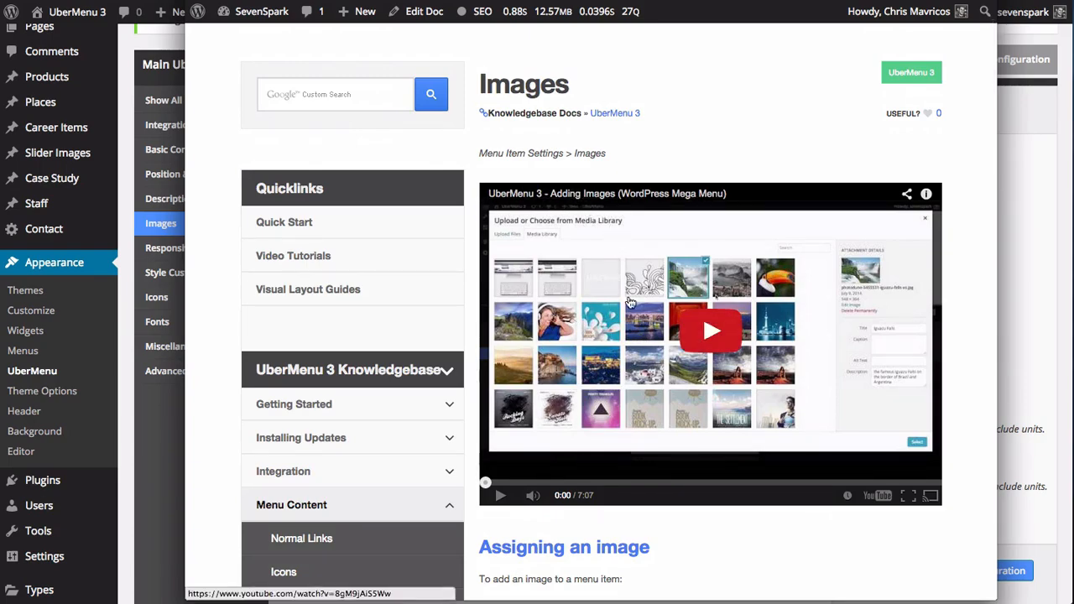
{"action": "scroll", "coordinate": [613, 319], "scroll_direction": "down", "scroll_amount": 12}
{"action": "scroll", "coordinate": [613, 337], "scroll_direction": "down", "scroll_amount": 15}
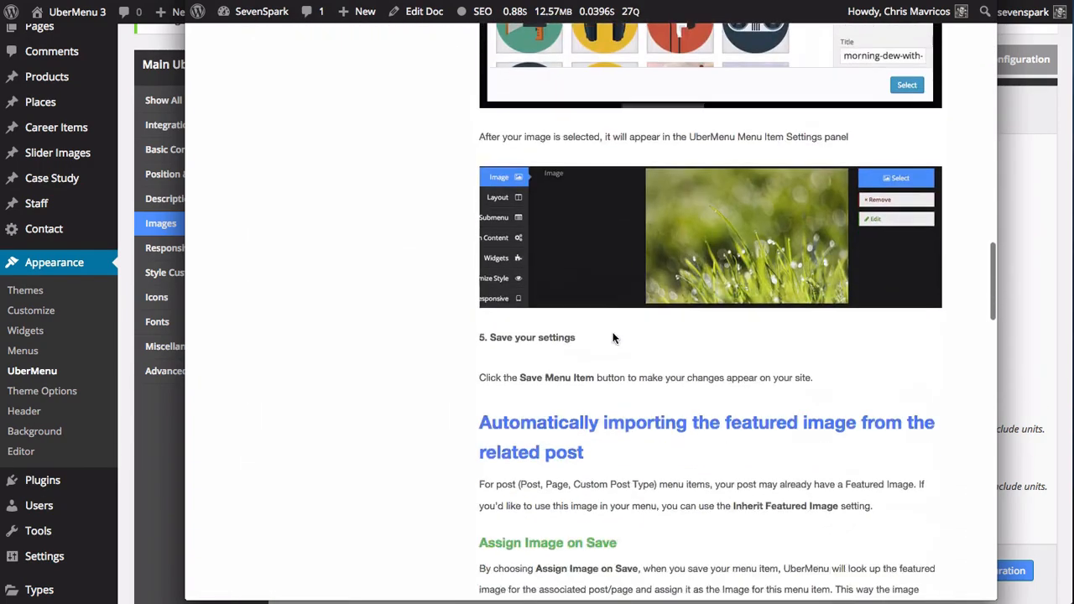
{"action": "scroll", "coordinate": [562, 317], "scroll_direction": "up", "scroll_amount": 1}
{"action": "scroll", "coordinate": [529, 306], "scroll_direction": "down", "scroll_amount": 8}
{"action": "scroll", "coordinate": [489, 246], "scroll_direction": "down", "scroll_amount": 4}
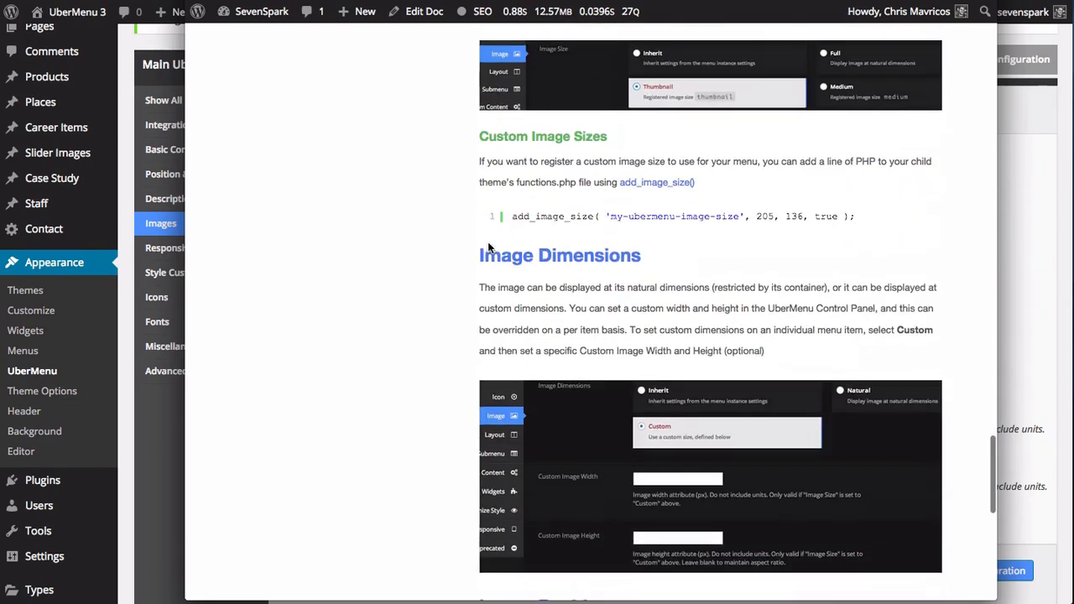
Step: Examine the add_image_size() example line in the article, especially its image name, width and height arguments
{"action": "left_click_drag", "start_coordinate": [514, 213], "coordinate": [884, 210]}
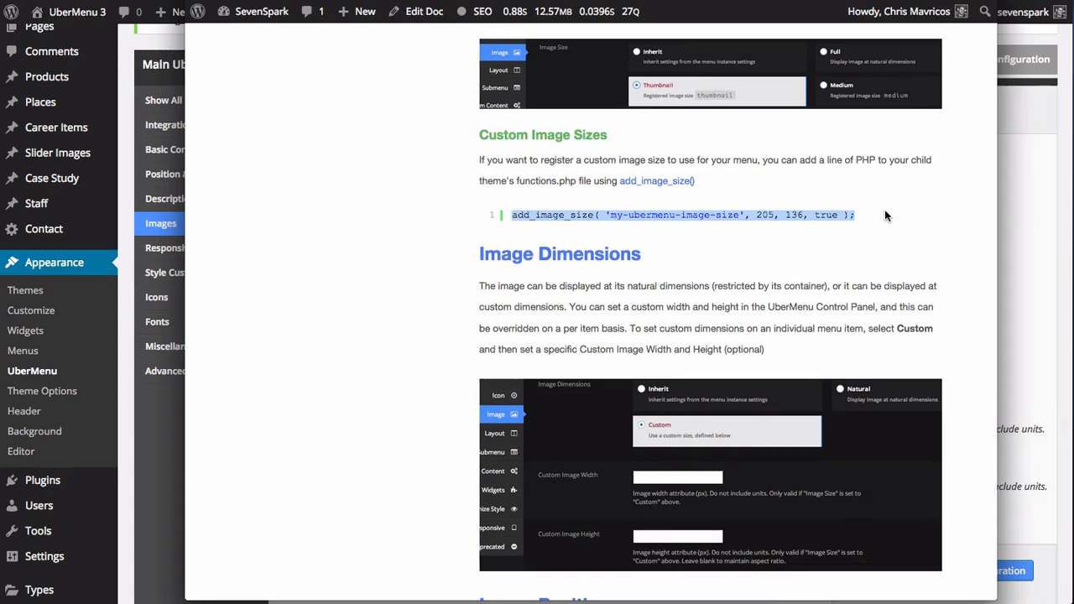
{"action": "left_click", "coordinate": [516, 217]}
{"action": "left_click_drag", "start_coordinate": [510, 216], "coordinate": [916, 217]}
{"action": "double_click", "coordinate": [772, 215]}
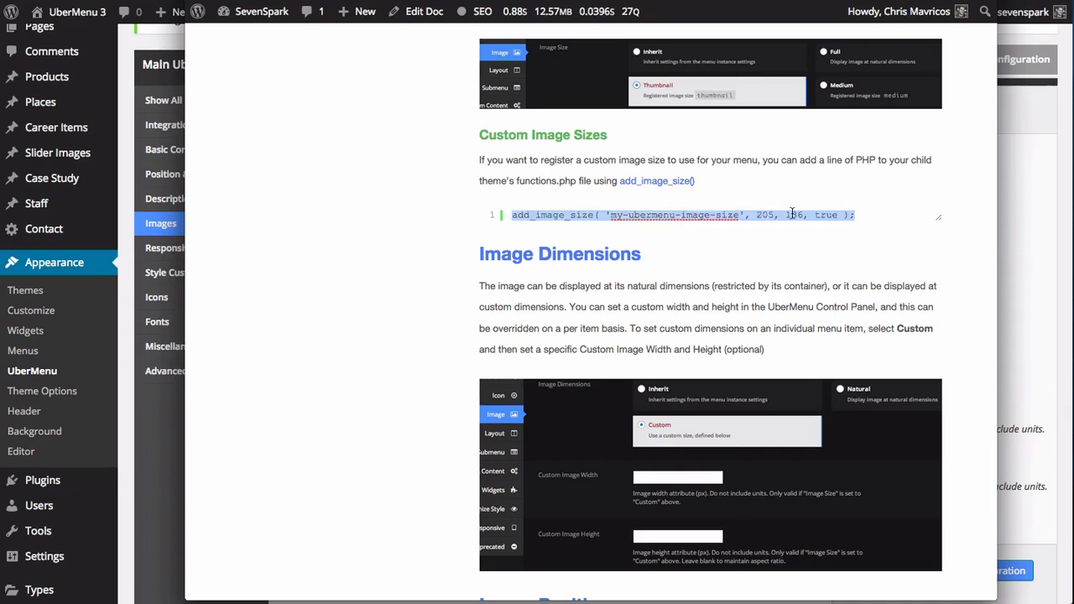
{"action": "double_click", "coordinate": [790, 214]}
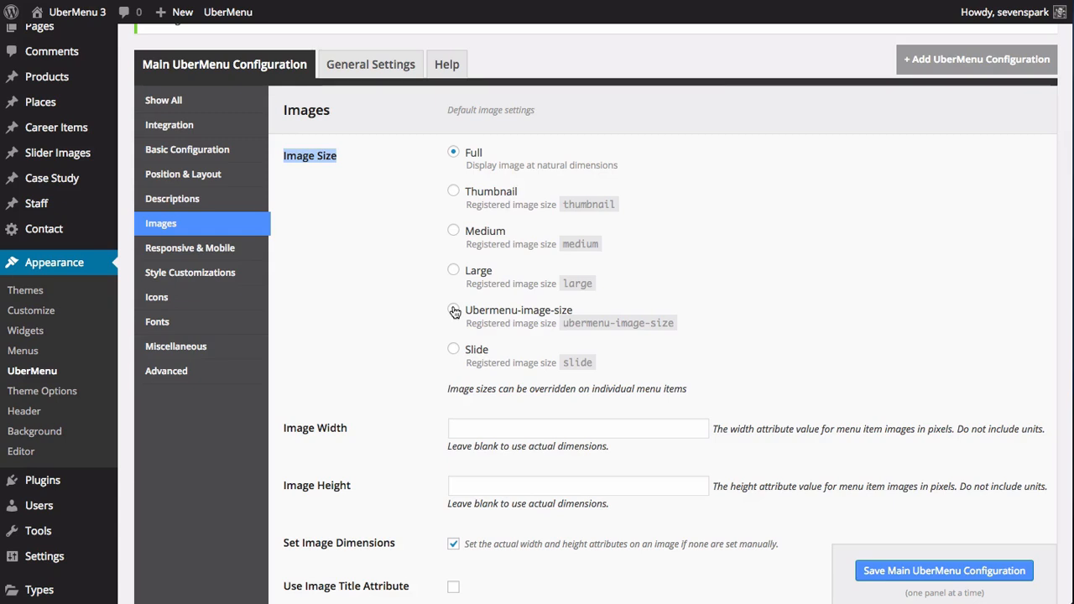
Step: Set the default menu Image Size to Thumbnail and look up the thumbnail dimensions in the WordPress Media settings
{"action": "left_click", "coordinate": [454, 192]}
{"action": "mouse_move", "coordinate": [57, 559]}
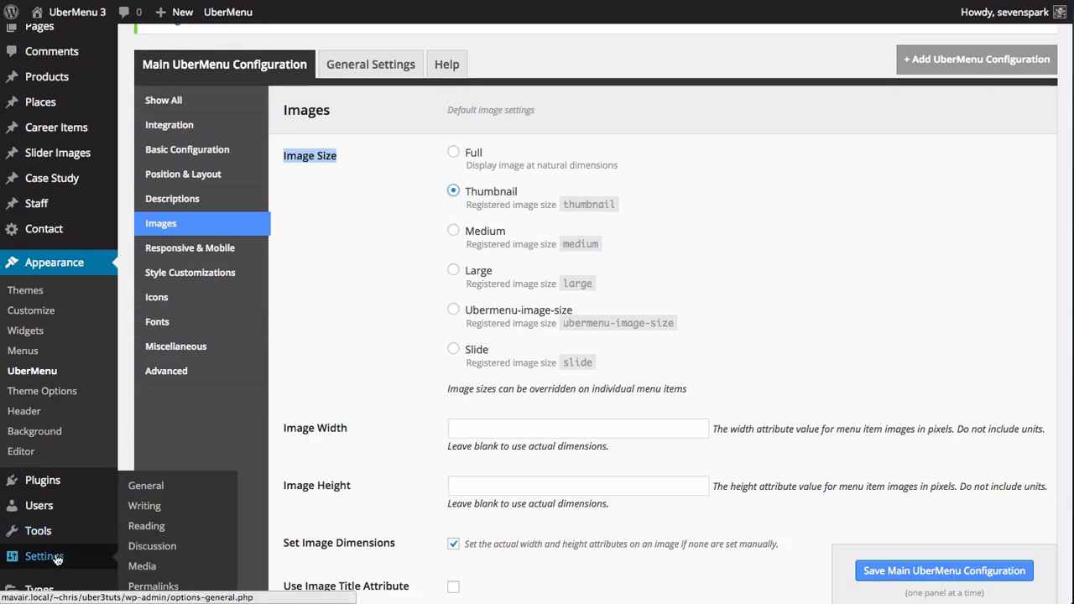
{"action": "left_click", "coordinate": [155, 568]}
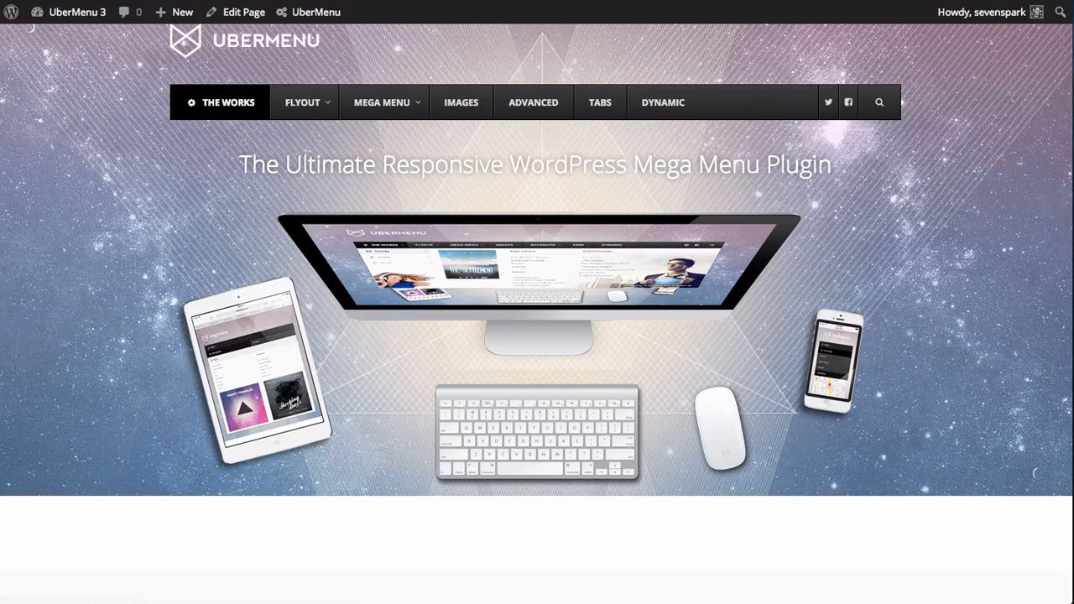
Step: Check the UFO image in the live site's Mega Menu against the default Images settings
{"action": "mouse_move", "coordinate": [407, 108]}
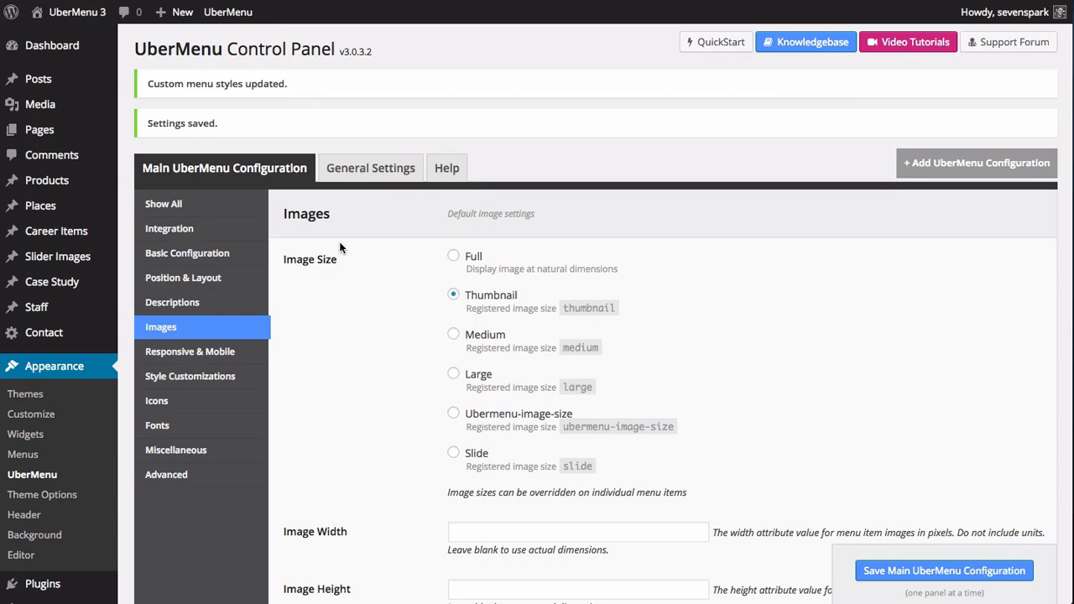
{"action": "scroll", "coordinate": [483, 374], "scroll_direction": "down", "scroll_amount": 2}
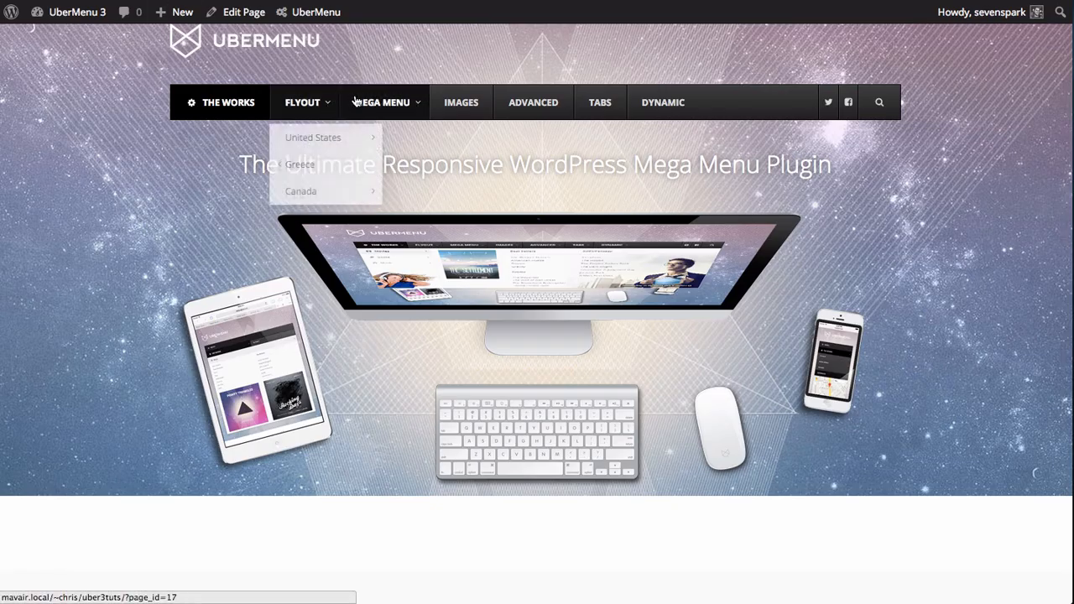
{"action": "mouse_move", "coordinate": [356, 102]}
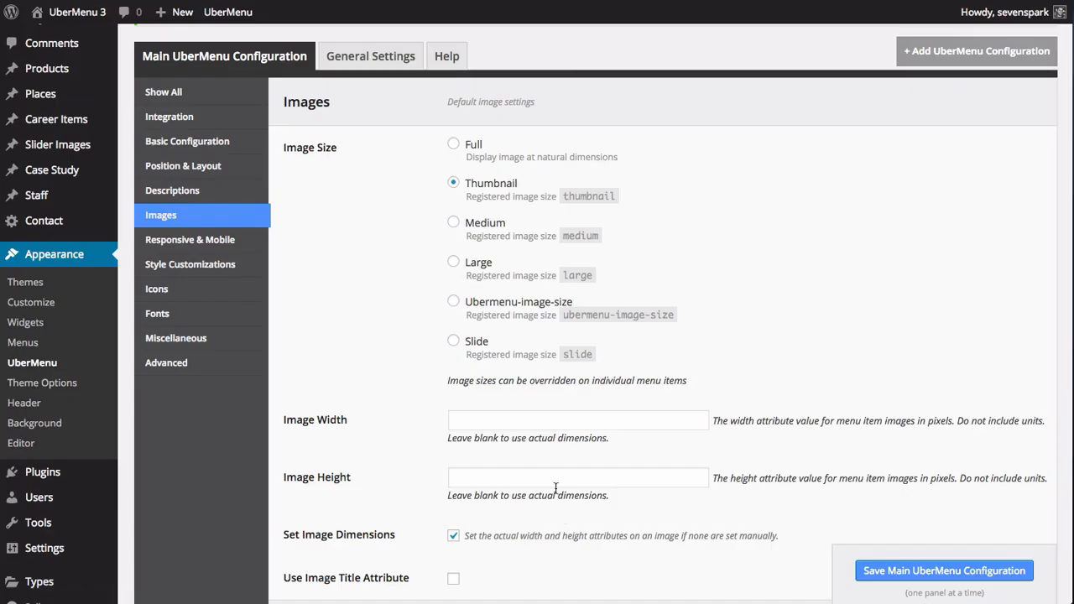
Step: Set the default menu Image Width to 50 and save the main UberMenu configuration
{"action": "left_click", "coordinate": [553, 418]}
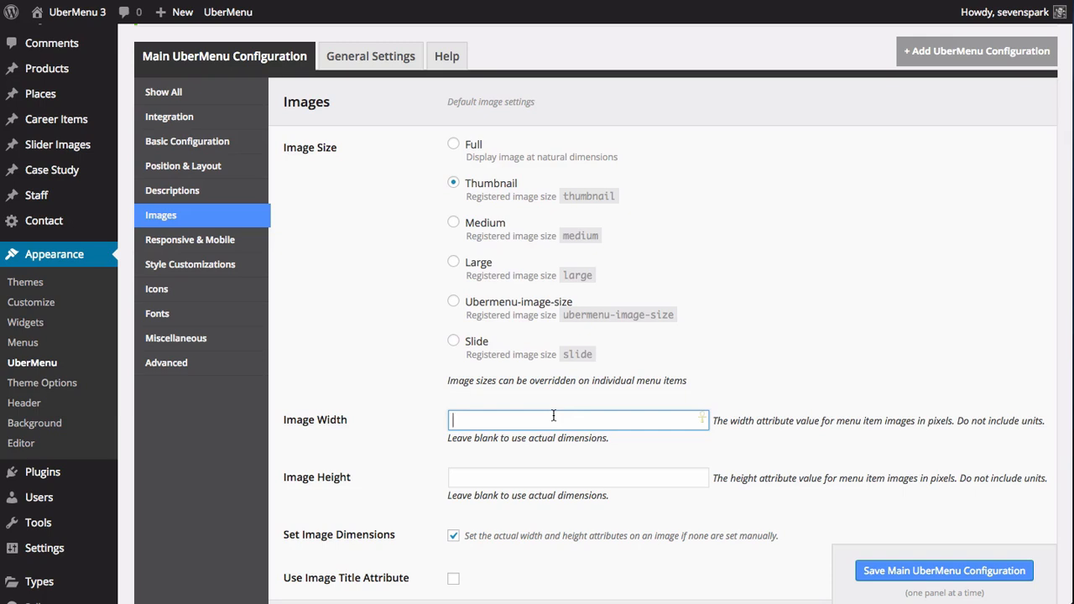
{"action": "type", "text": "50"}
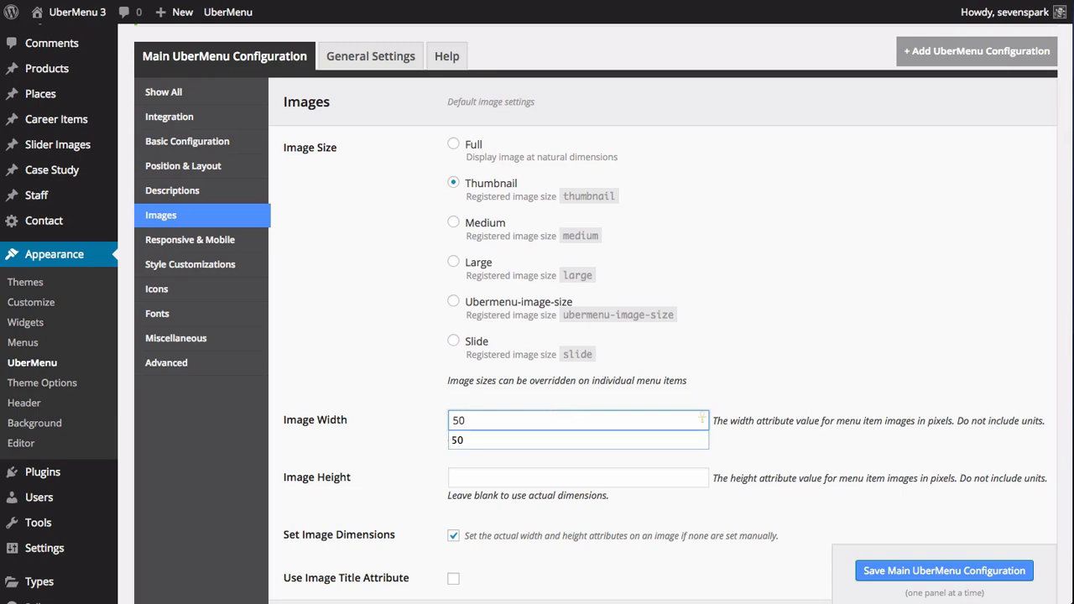
{"action": "left_click", "coordinate": [863, 445]}
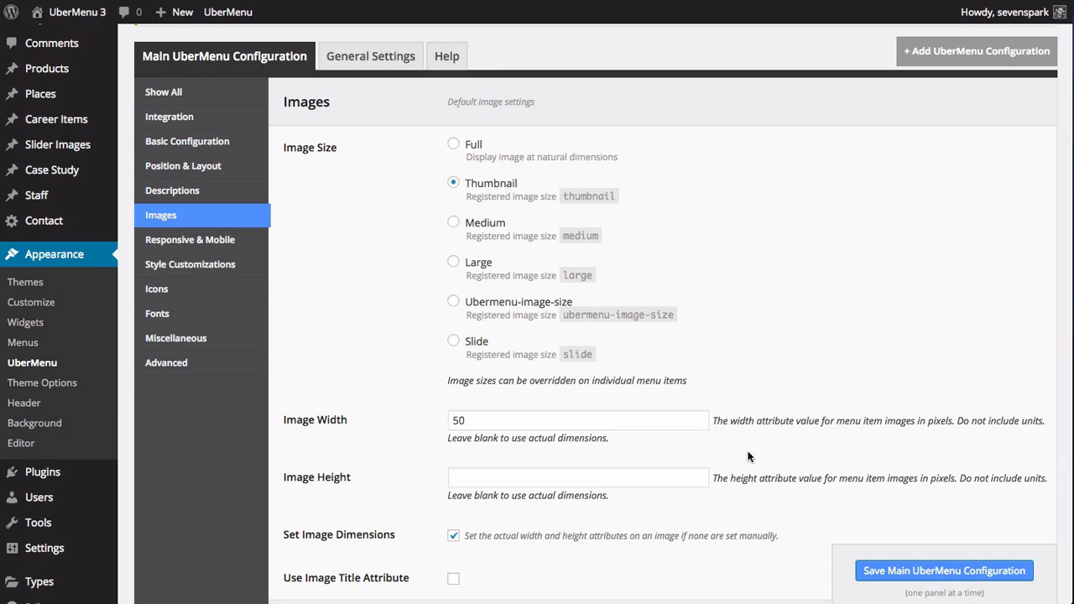
{"action": "scroll", "coordinate": [750, 456], "scroll_direction": "down", "scroll_amount": 1}
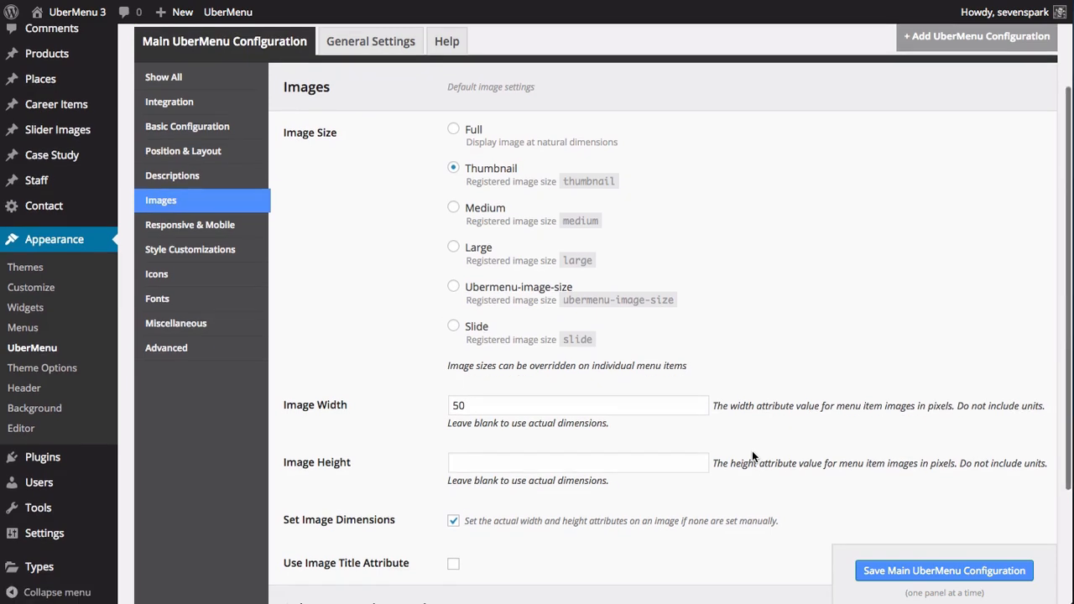
{"action": "left_click", "coordinate": [934, 577]}
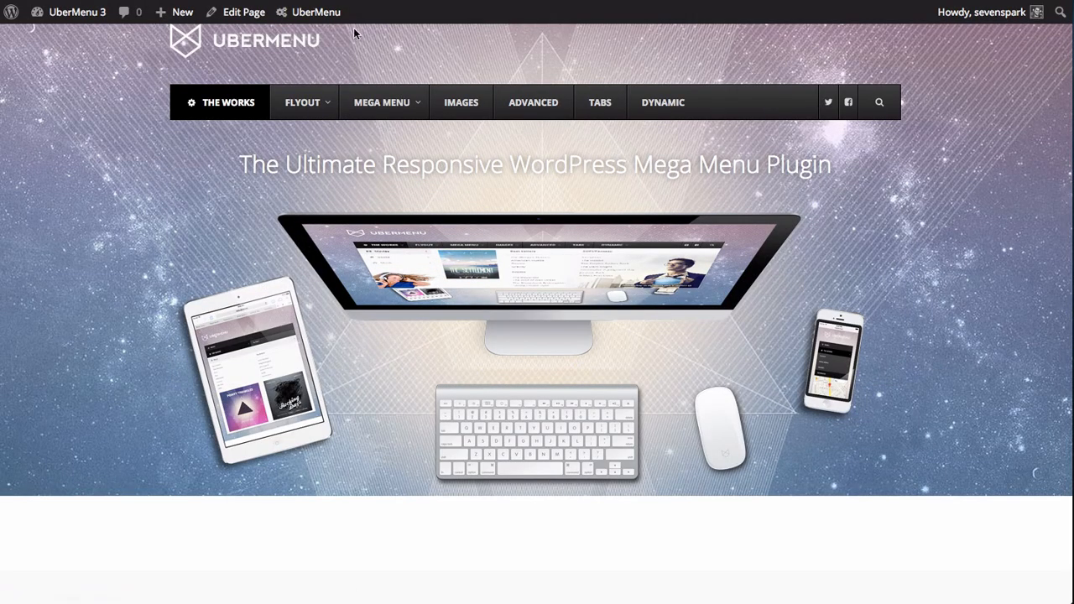
Step: Inspect the UFO image's HTML element in the live site's Mega Menu, checking its source file and width attribute
{"action": "mouse_move", "coordinate": [375, 99]}
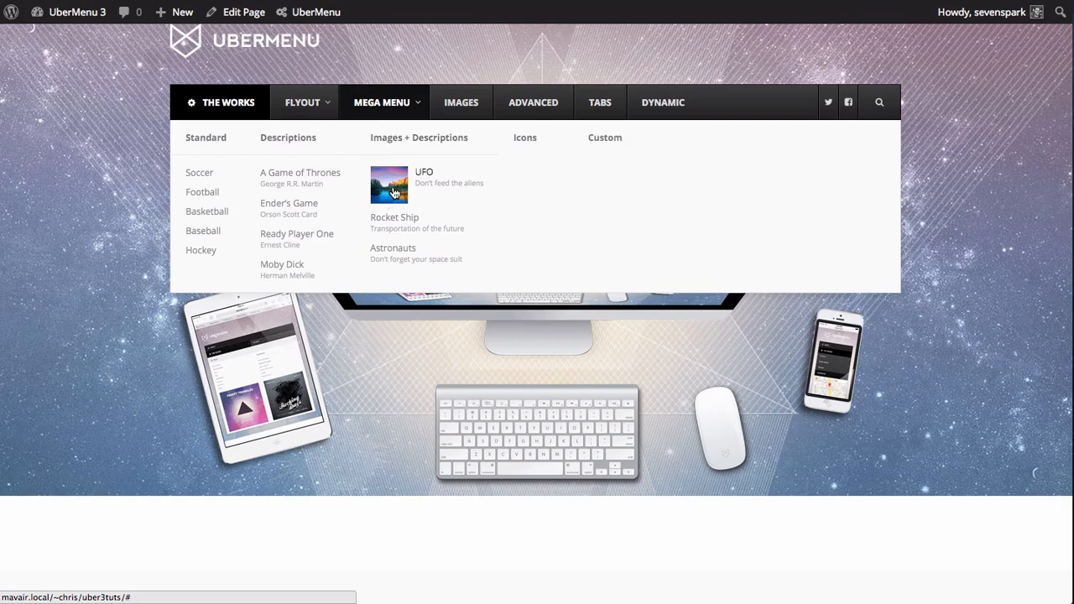
{"action": "right_click", "coordinate": [392, 178]}
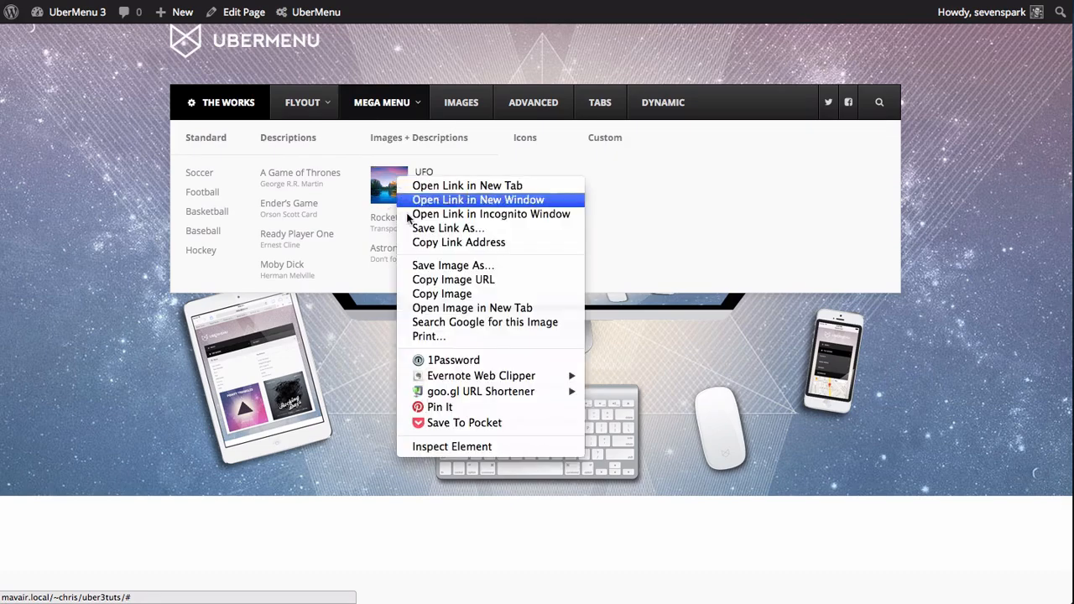
{"action": "left_click", "coordinate": [470, 447]}
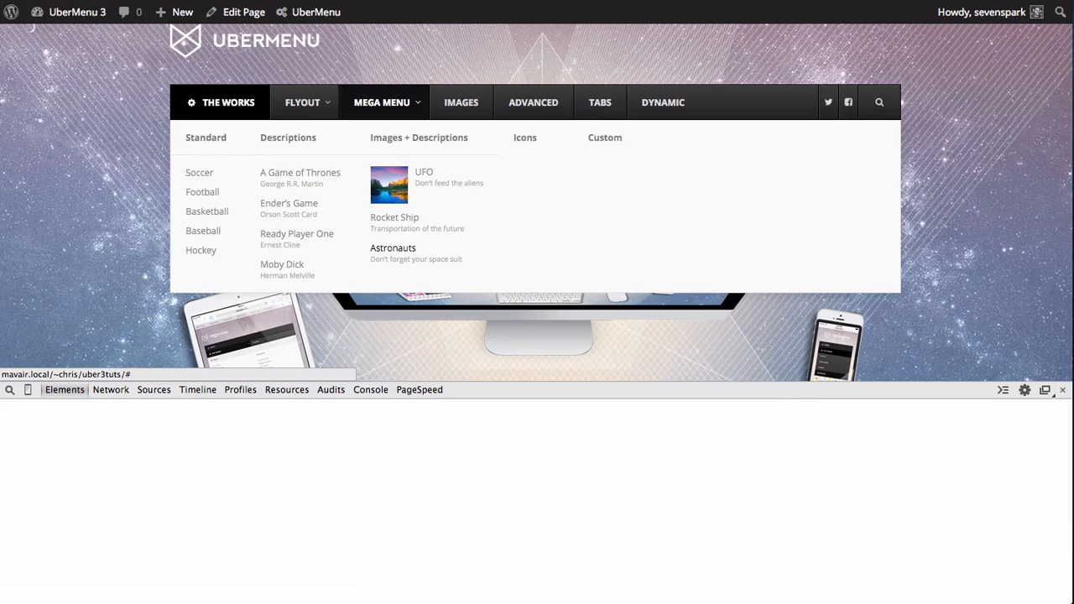
{"action": "mouse_move", "coordinate": [437, 509]}
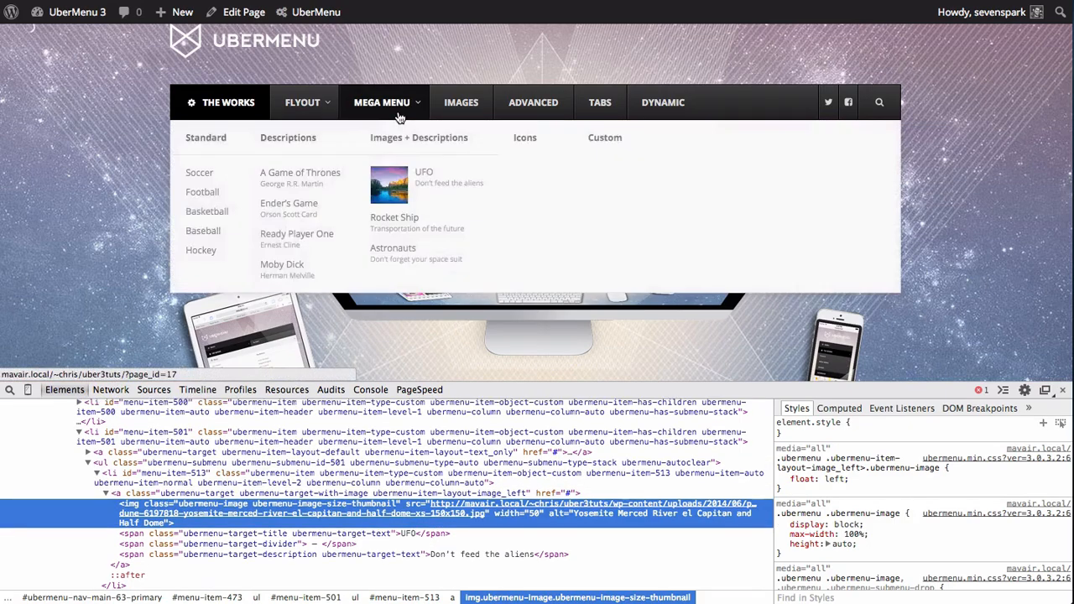
{"action": "mouse_move", "coordinate": [388, 104]}
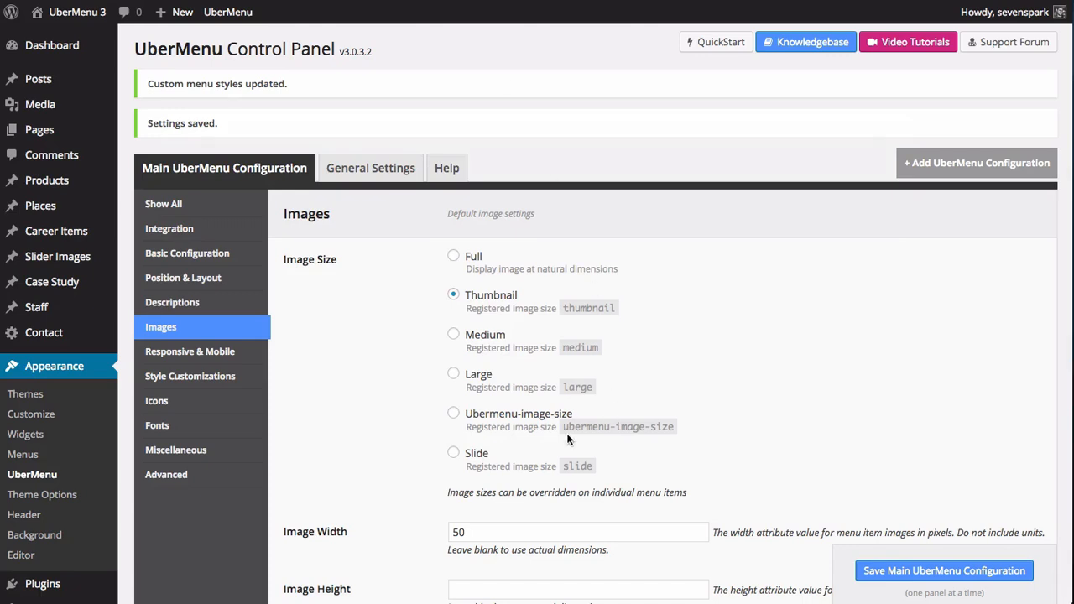
Step: Recheck the default image dimension settings and the UFO image on the live site, and close the developer tools
{"action": "scroll", "coordinate": [567, 439], "scroll_direction": "down", "scroll_amount": 5}
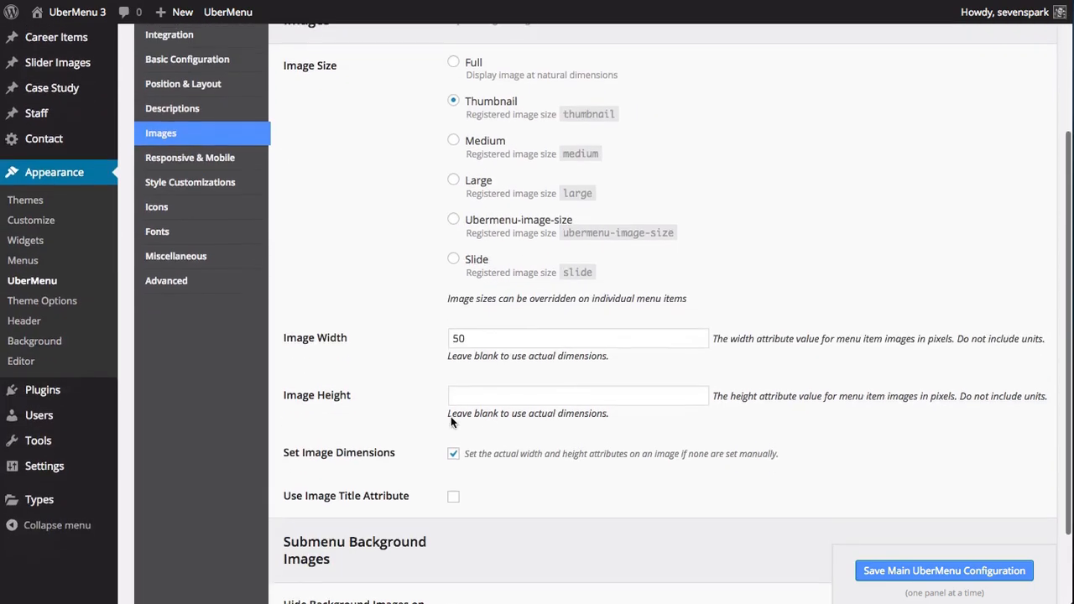
{"action": "left_click", "coordinate": [503, 329]}
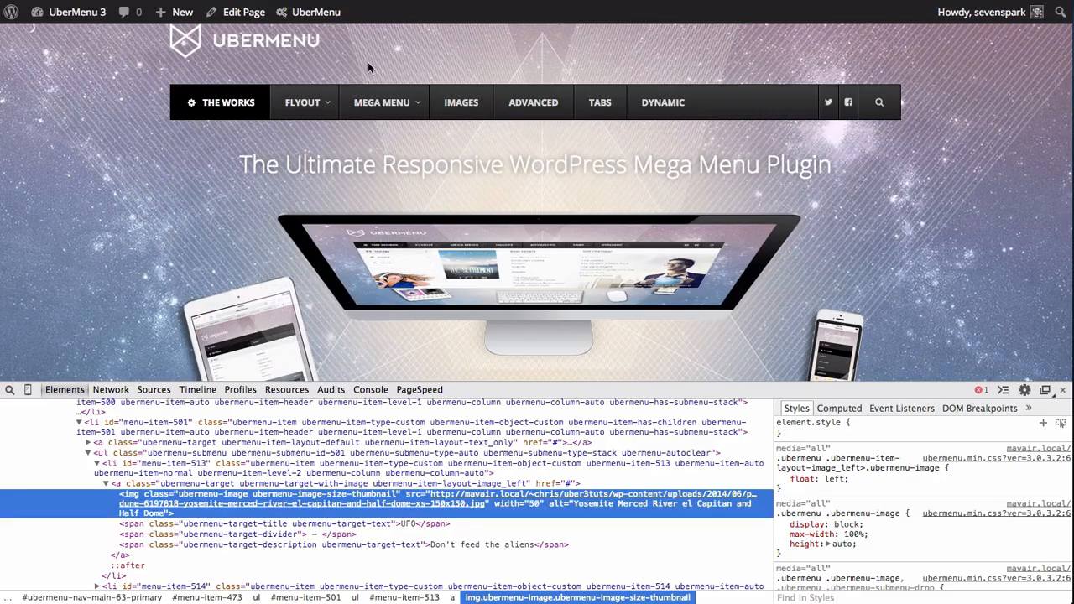
{"action": "mouse_move", "coordinate": [382, 101]}
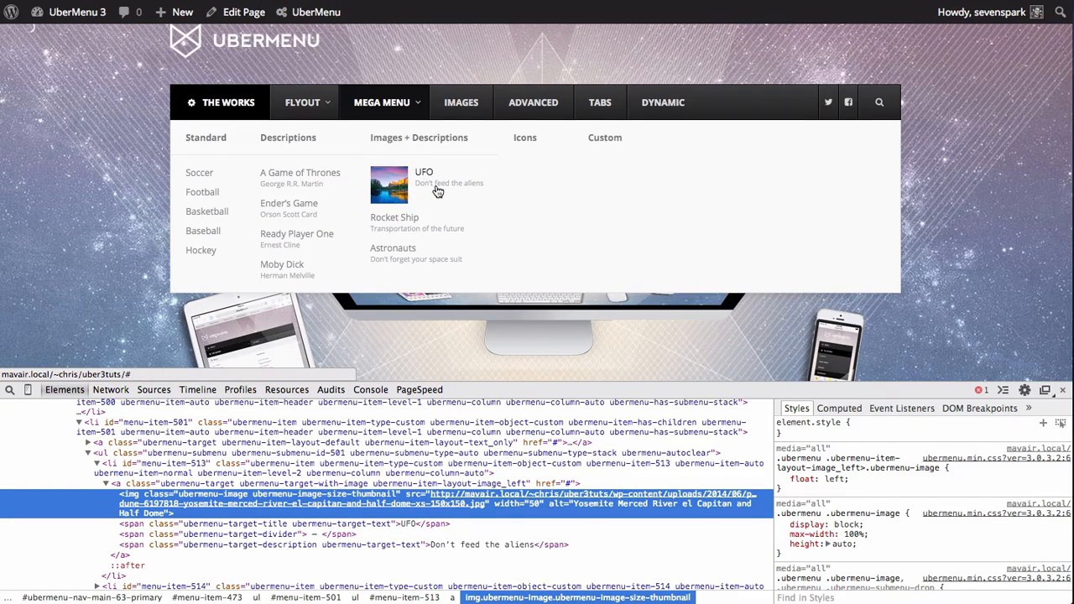
{"action": "key", "text": "super+alt+i"}
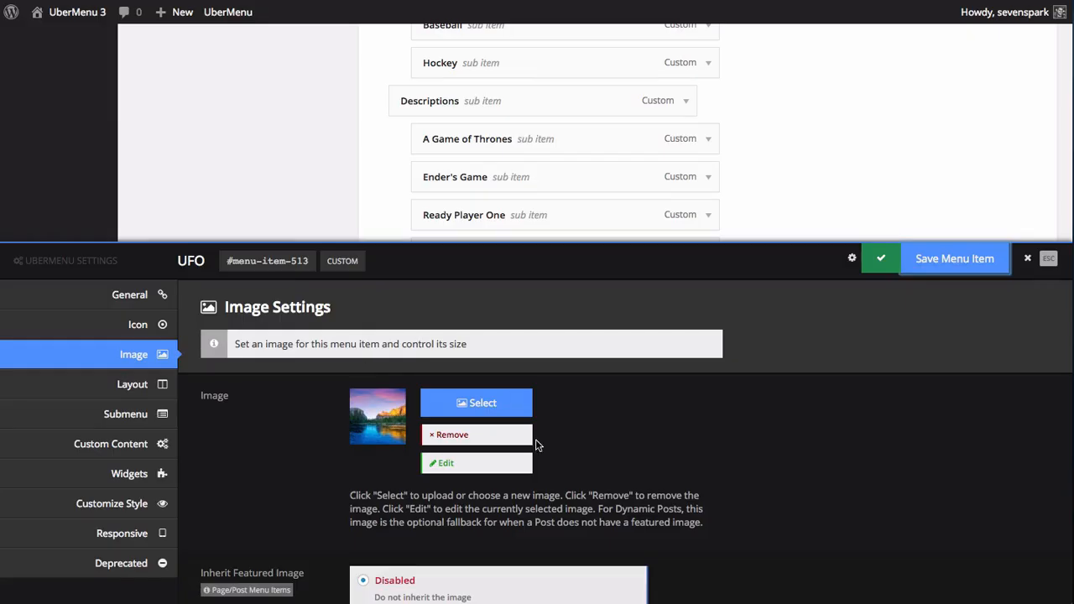
Step: Replace the UFO menu item's image with ufo_c.png from the media library, save the item and close its settings
{"action": "left_click", "coordinate": [491, 404]}
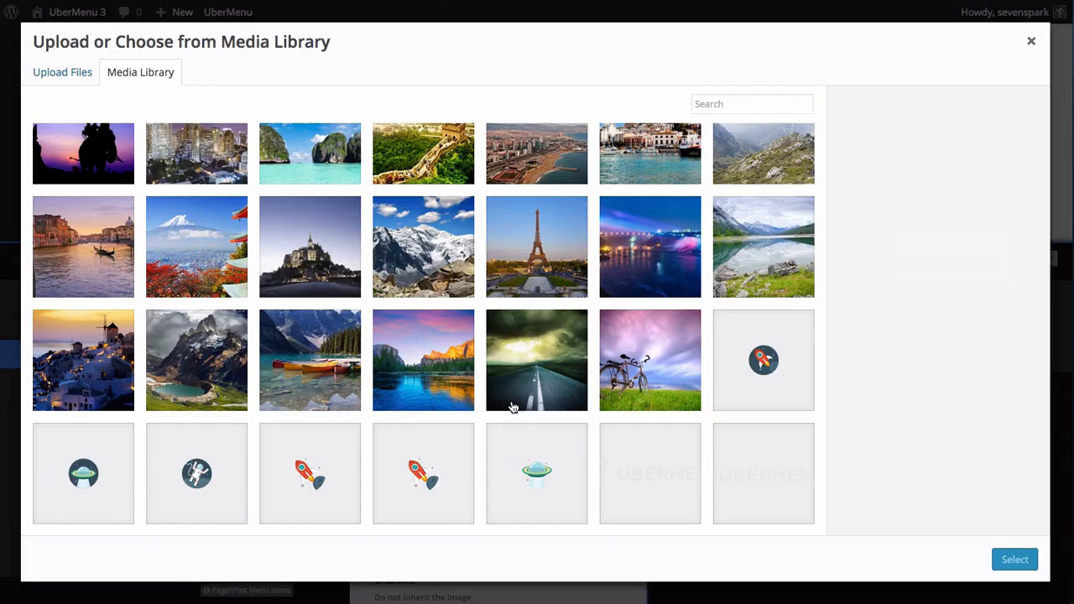
{"action": "left_click", "coordinate": [97, 485]}
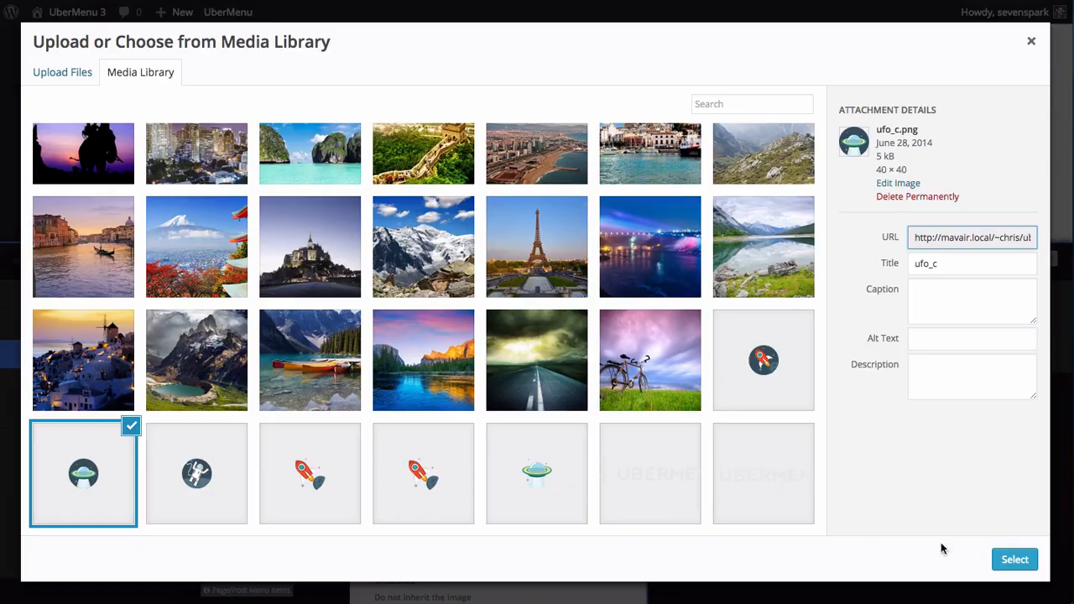
{"action": "left_click", "coordinate": [1014, 559]}
{"action": "left_click", "coordinate": [948, 267]}
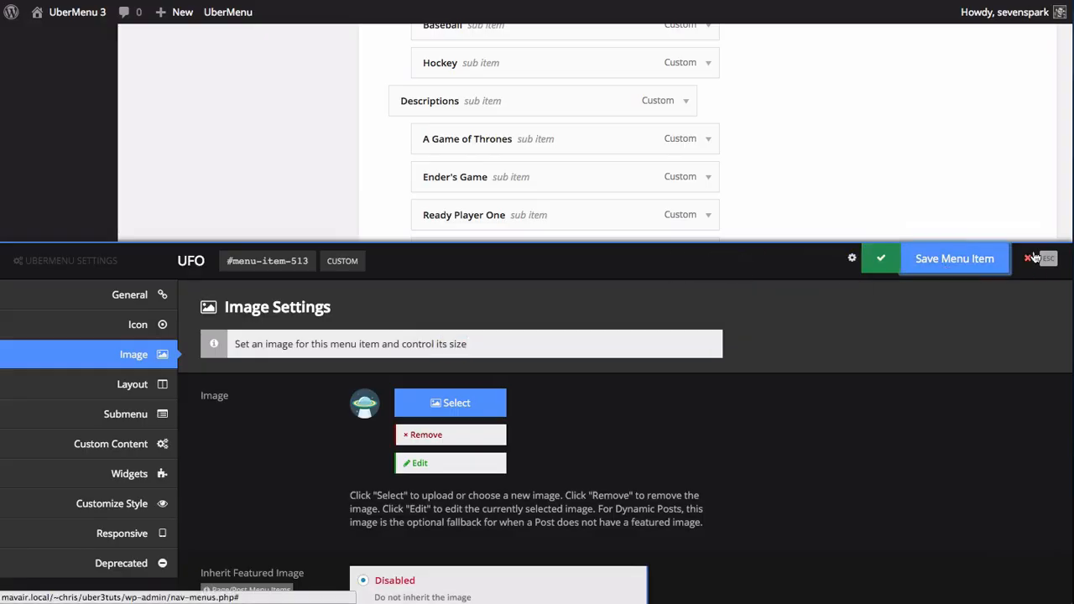
{"action": "left_click", "coordinate": [1026, 258]}
Step: Assign rocket_c.png from the media library as the Rocket Ship item's image and save the menu item
{"action": "mouse_move", "coordinate": [436, 302]}
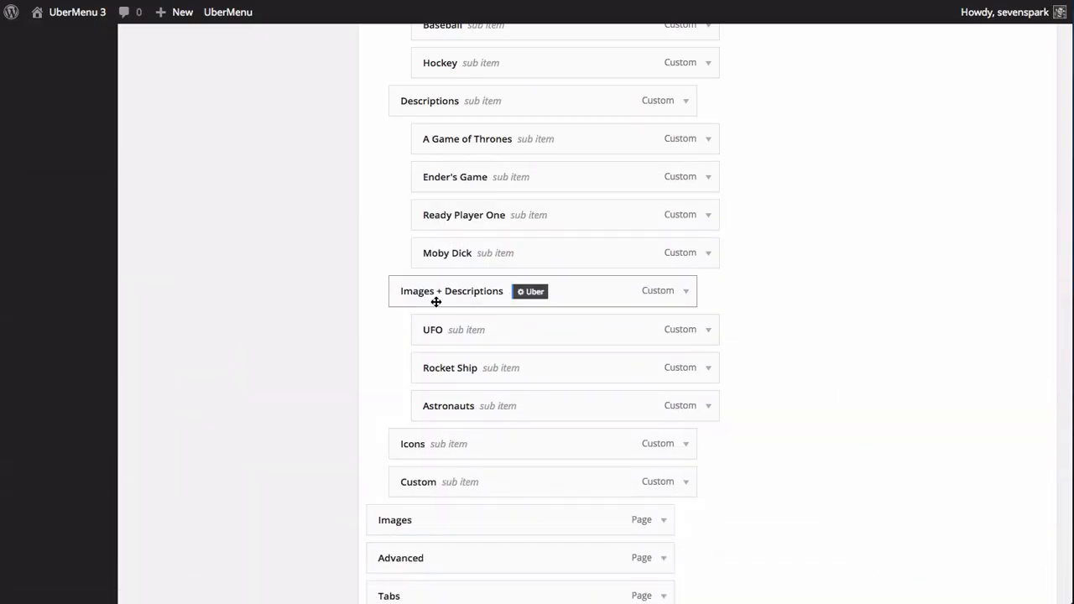
{"action": "mouse_move", "coordinate": [494, 374]}
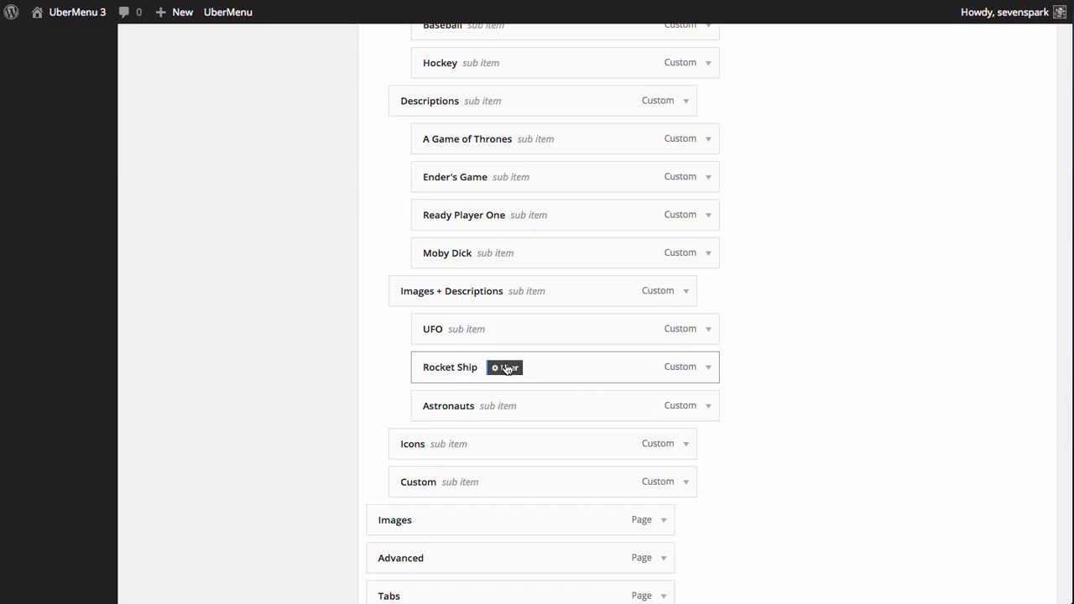
{"action": "left_click", "coordinate": [507, 368]}
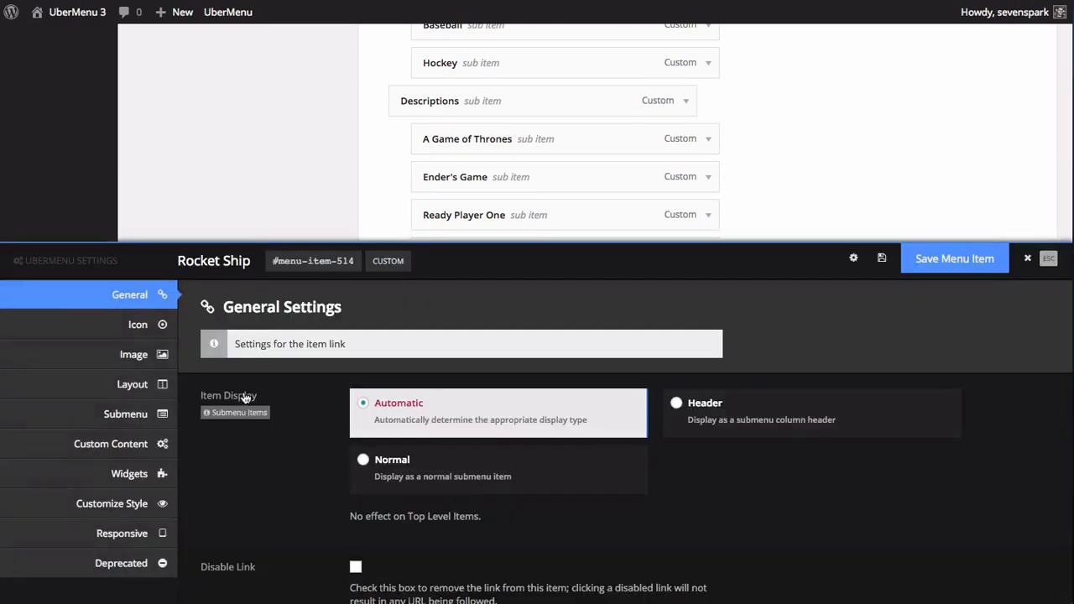
{"action": "left_click", "coordinate": [130, 353]}
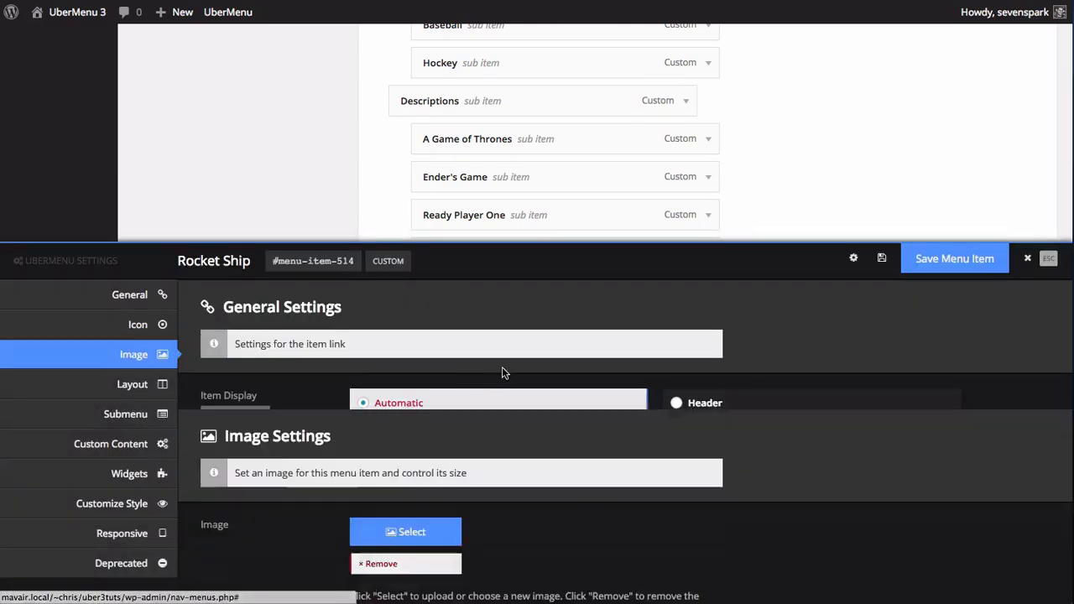
{"action": "left_click", "coordinate": [445, 401]}
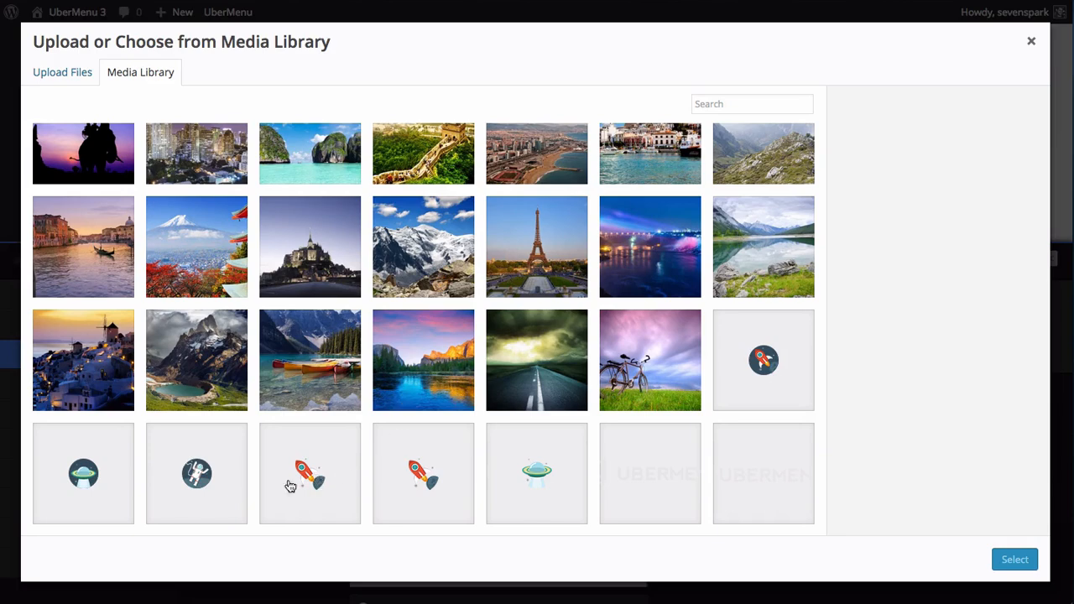
{"action": "left_click", "coordinate": [773, 346]}
{"action": "left_click", "coordinate": [1012, 560]}
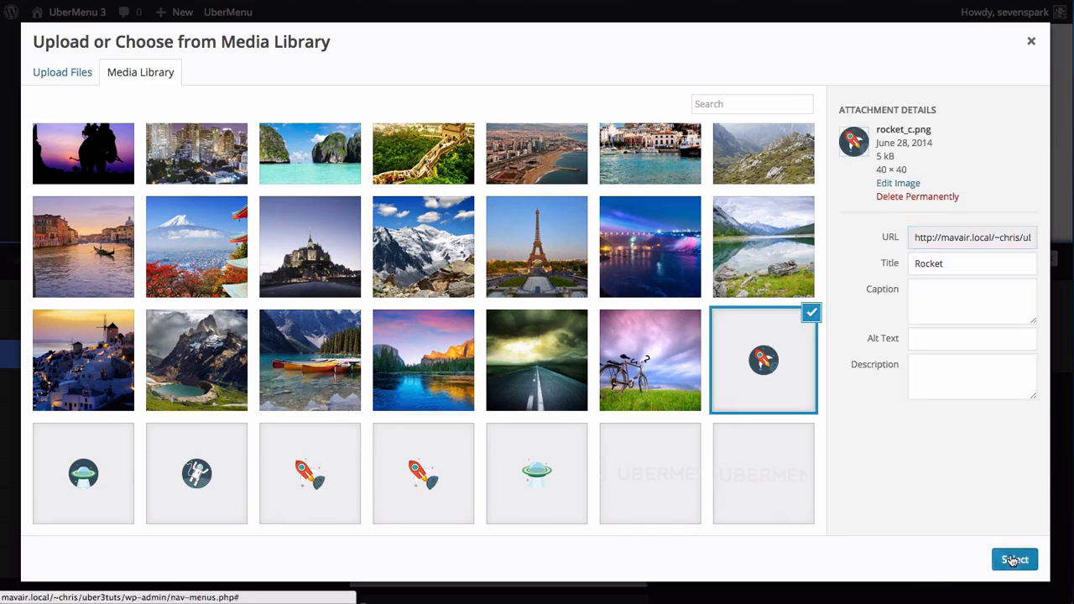
{"action": "left_click", "coordinate": [954, 259]}
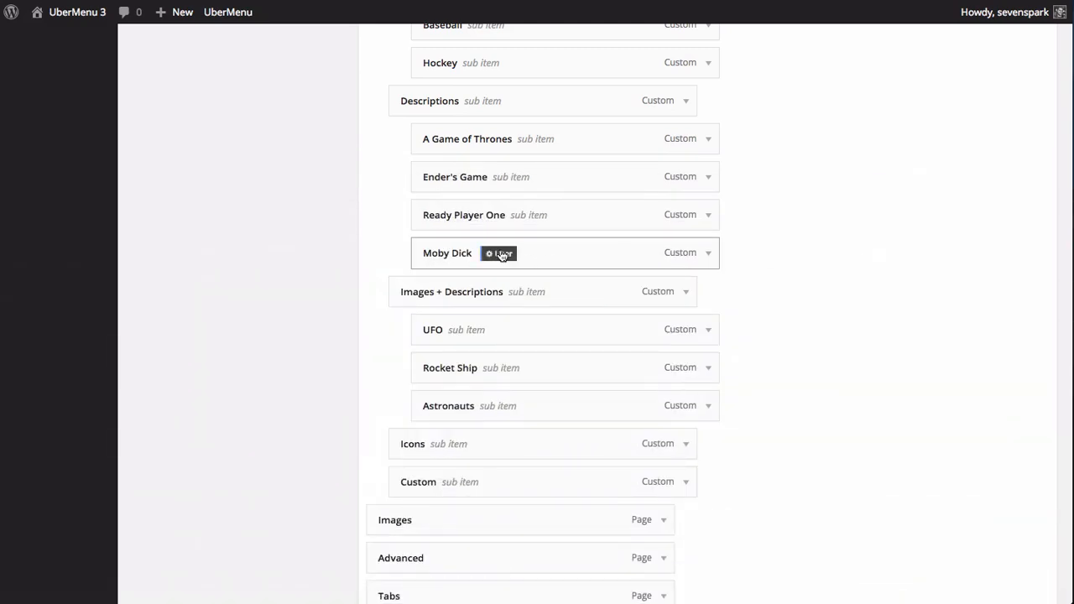
Step: Assign the round astronaut picture from the media library as the Astronauts item's image and save the menu item
{"action": "left_click", "coordinate": [493, 407]}
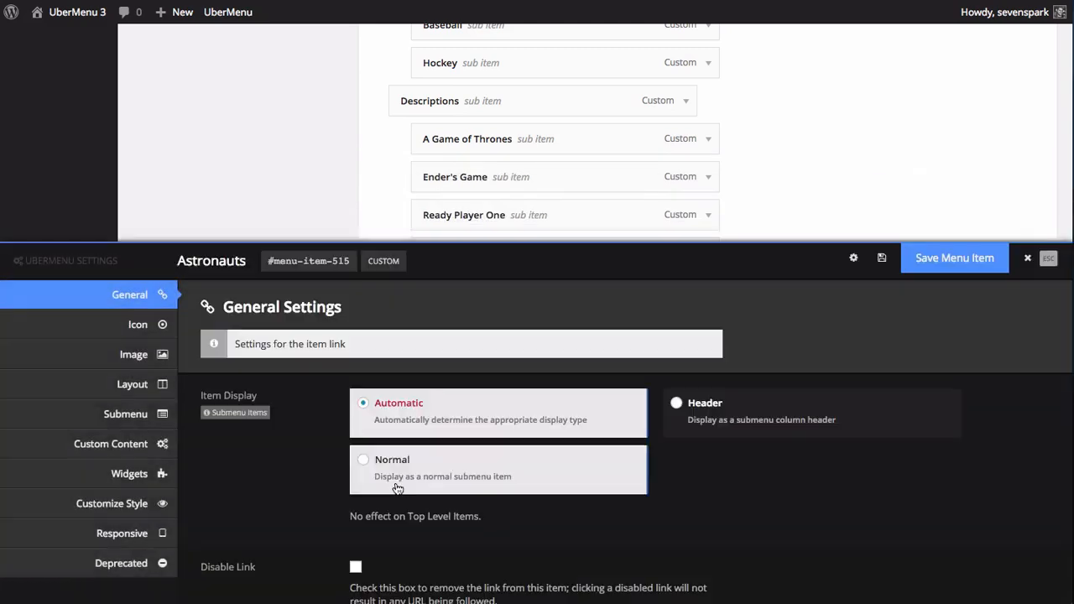
{"action": "left_click", "coordinate": [143, 359]}
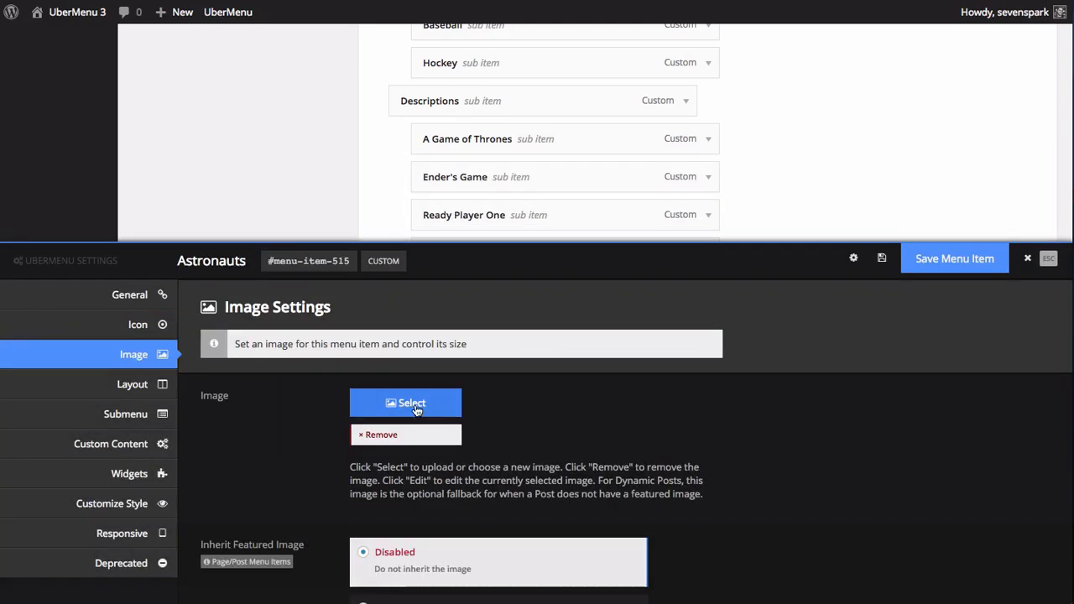
{"action": "left_click", "coordinate": [416, 406]}
{"action": "left_click", "coordinate": [233, 476]}
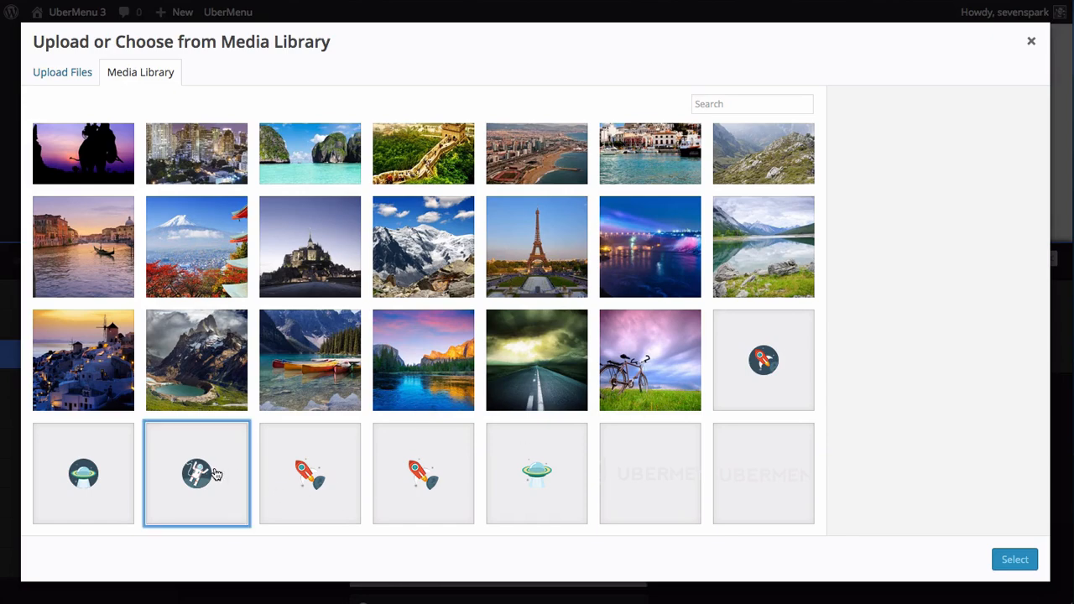
{"action": "left_click", "coordinate": [1010, 559]}
{"action": "left_click", "coordinate": [948, 263]}
Step: Review the default Images settings and the Astronauts item's own options for featured image, image size and custom dimensions
{"action": "scroll", "coordinate": [536, 430], "scroll_direction": "down", "scroll_amount": 3}
{"action": "scroll", "coordinate": [537, 431], "scroll_direction": "up", "scroll_amount": 3}
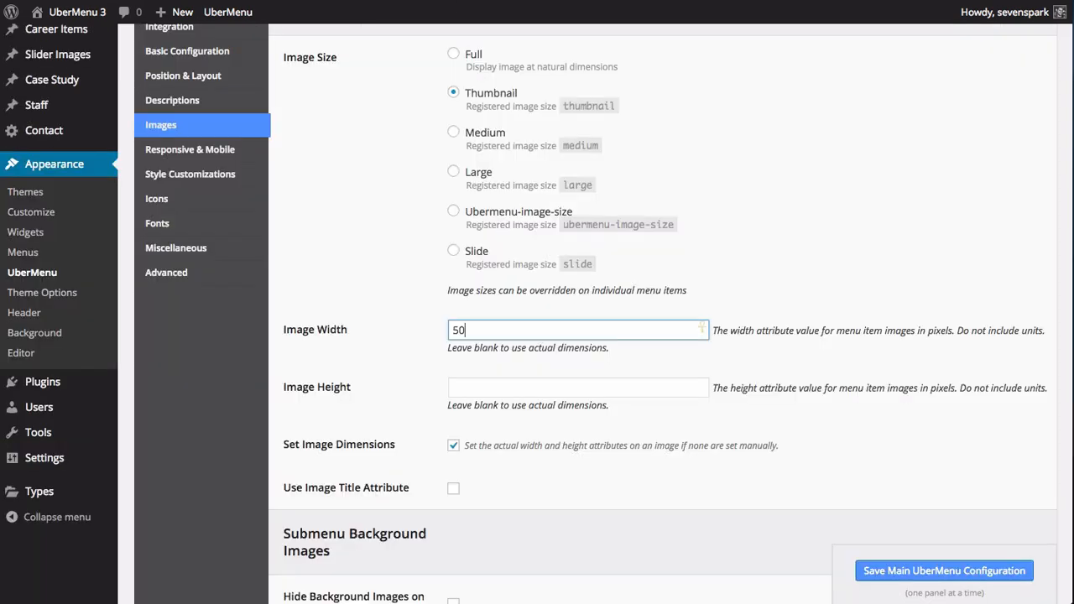
{"action": "scroll", "coordinate": [401, 280], "scroll_direction": "up", "scroll_amount": 2}
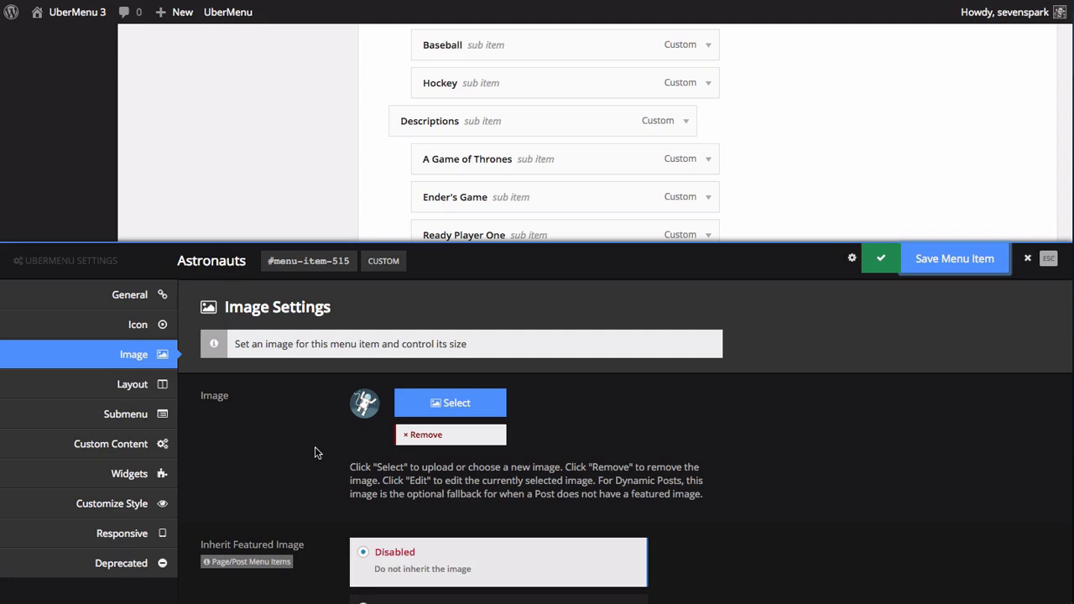
{"action": "scroll", "coordinate": [314, 447], "scroll_direction": "down", "scroll_amount": 1}
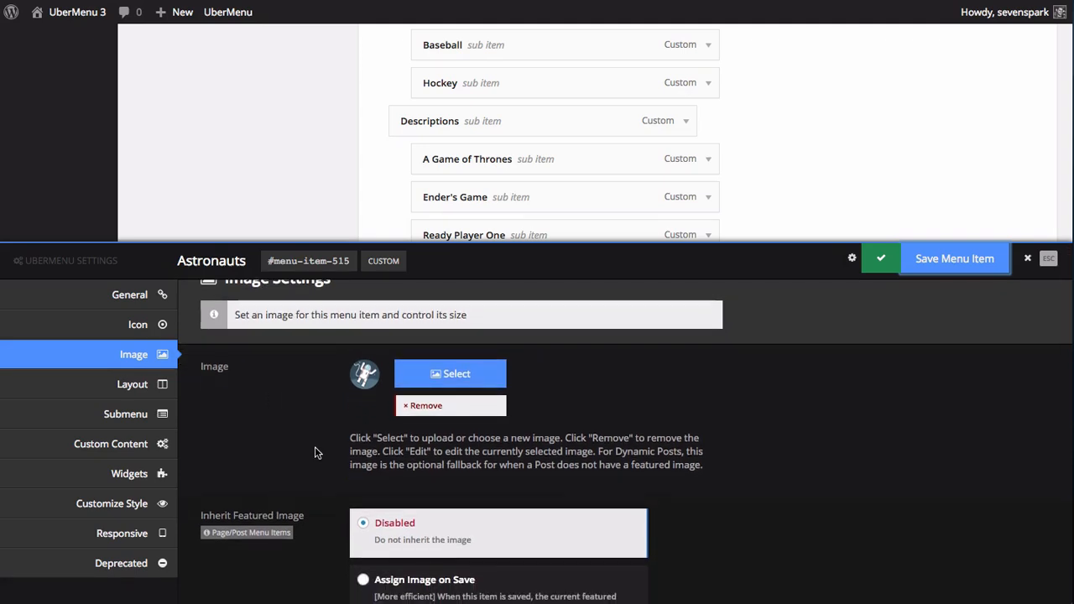
{"action": "scroll", "coordinate": [314, 447], "scroll_direction": "down", "scroll_amount": 3}
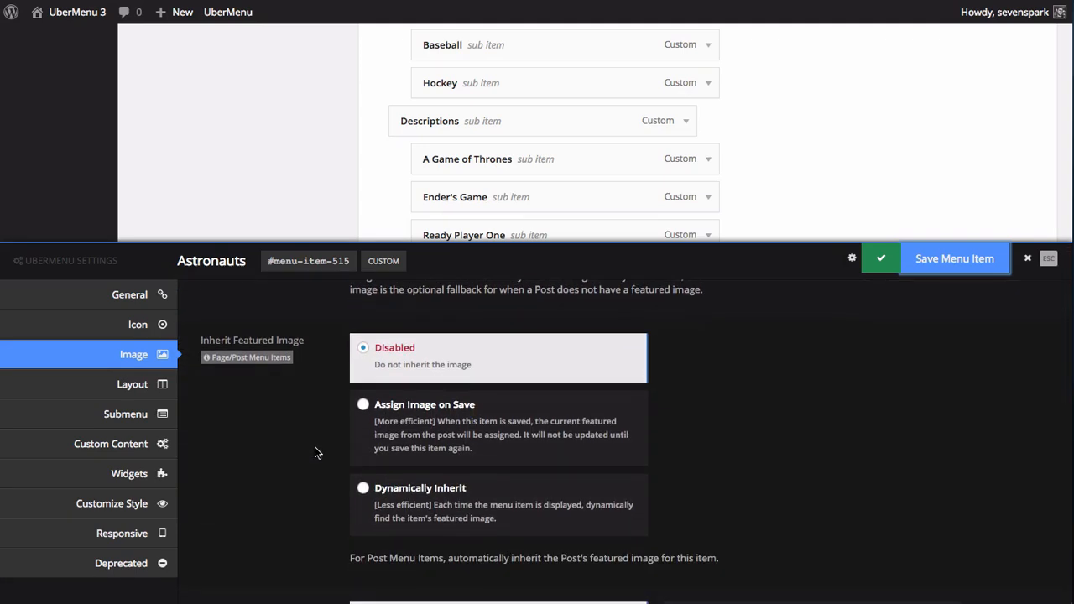
{"action": "scroll", "coordinate": [314, 447], "scroll_direction": "down", "scroll_amount": 4}
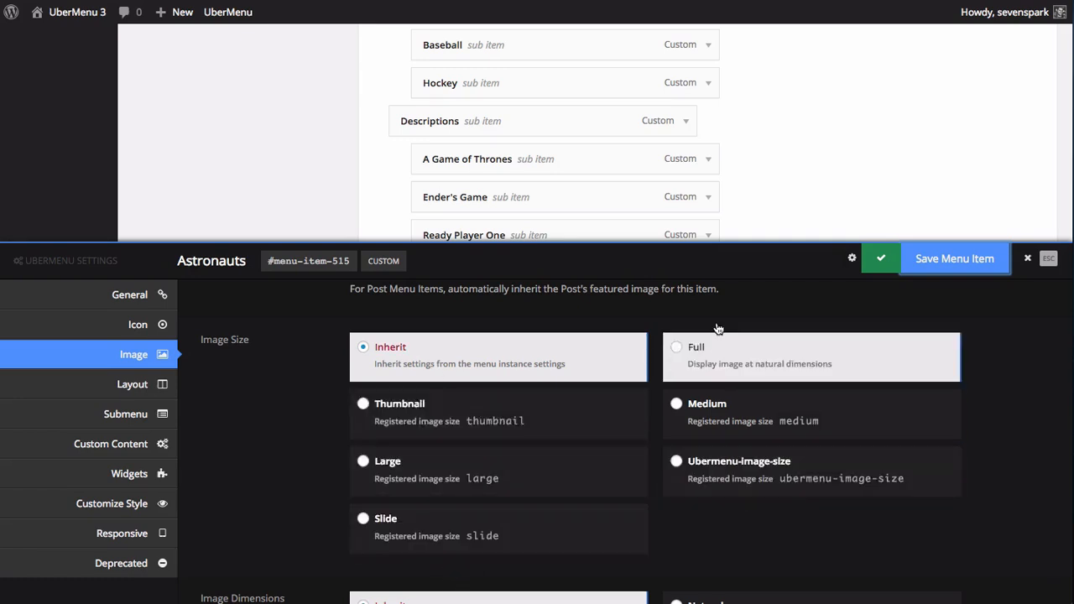
{"action": "scroll", "coordinate": [364, 503], "scroll_direction": "down", "scroll_amount": 2}
{"action": "scroll", "coordinate": [364, 518], "scroll_direction": "down", "scroll_amount": 3}
{"action": "scroll", "coordinate": [355, 512], "scroll_direction": "up", "scroll_amount": 2}
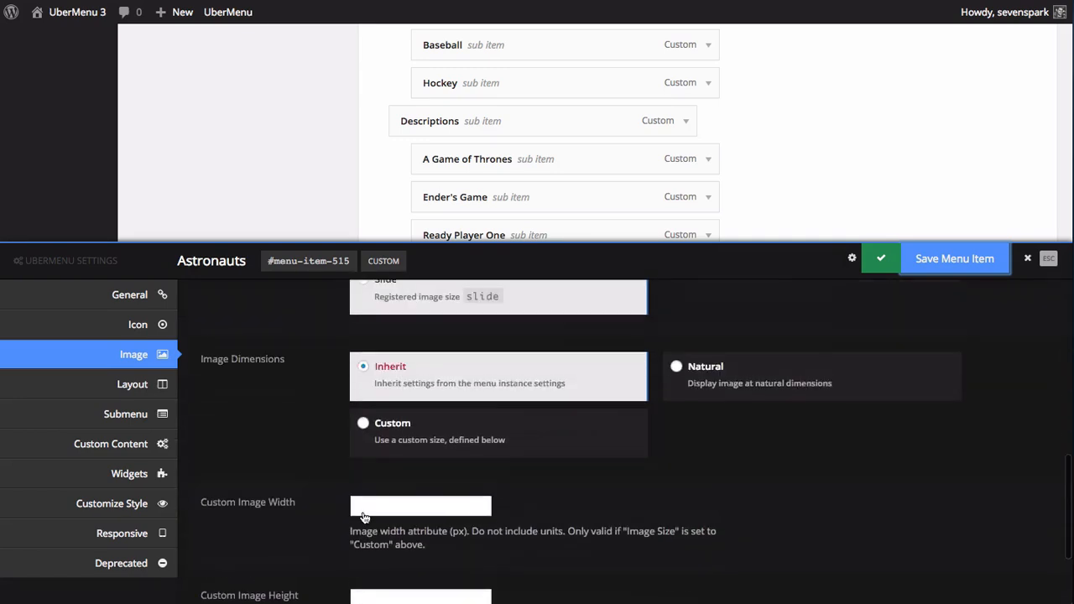
{"action": "scroll", "coordinate": [352, 486], "scroll_direction": "down", "scroll_amount": 1}
{"action": "scroll", "coordinate": [351, 465], "scroll_direction": "down", "scroll_amount": 1}
{"action": "scroll", "coordinate": [350, 466], "scroll_direction": "down", "scroll_amount": 1}
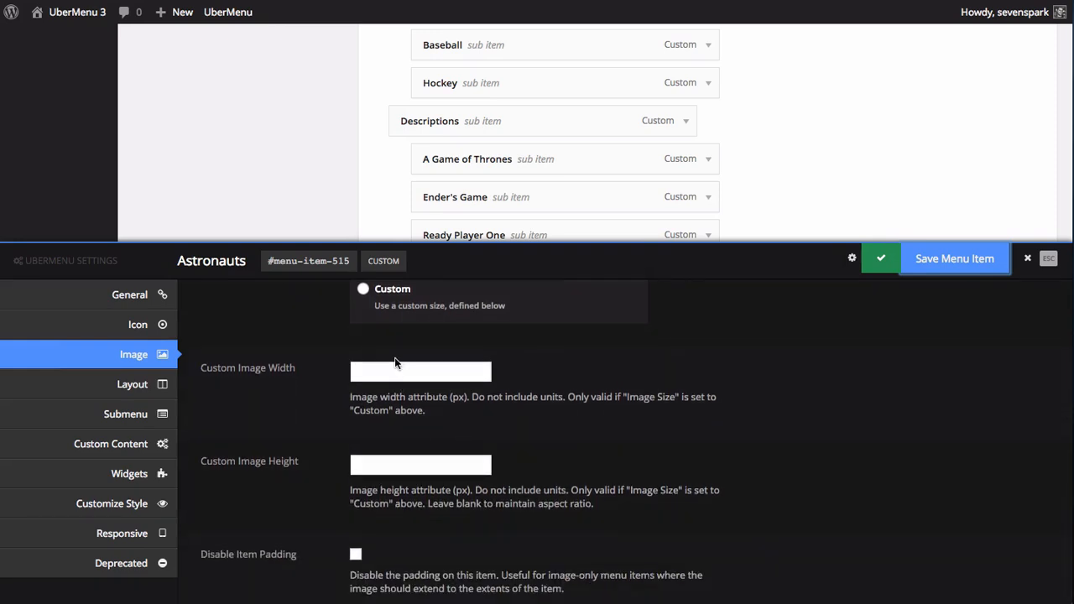
{"action": "scroll", "coordinate": [422, 485], "scroll_direction": "up", "scroll_amount": 3}
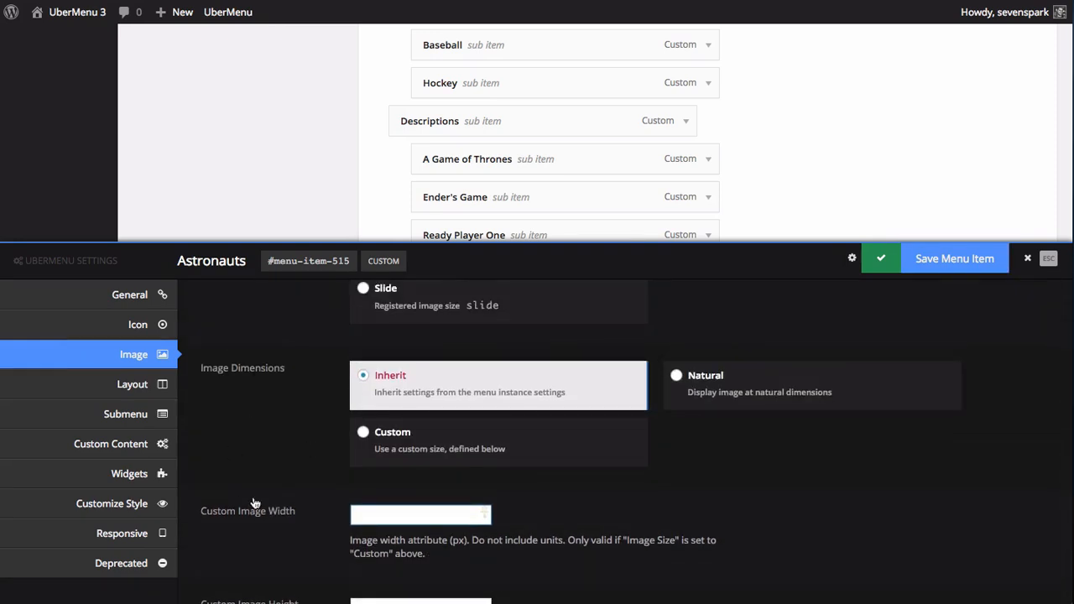
Step: Try Custom image dimensions for the Astronauts item, return them to Inherit and save the menu item
{"action": "left_click", "coordinate": [380, 437]}
{"action": "left_click", "coordinate": [372, 516]}
{"action": "left_click", "coordinate": [463, 393]}
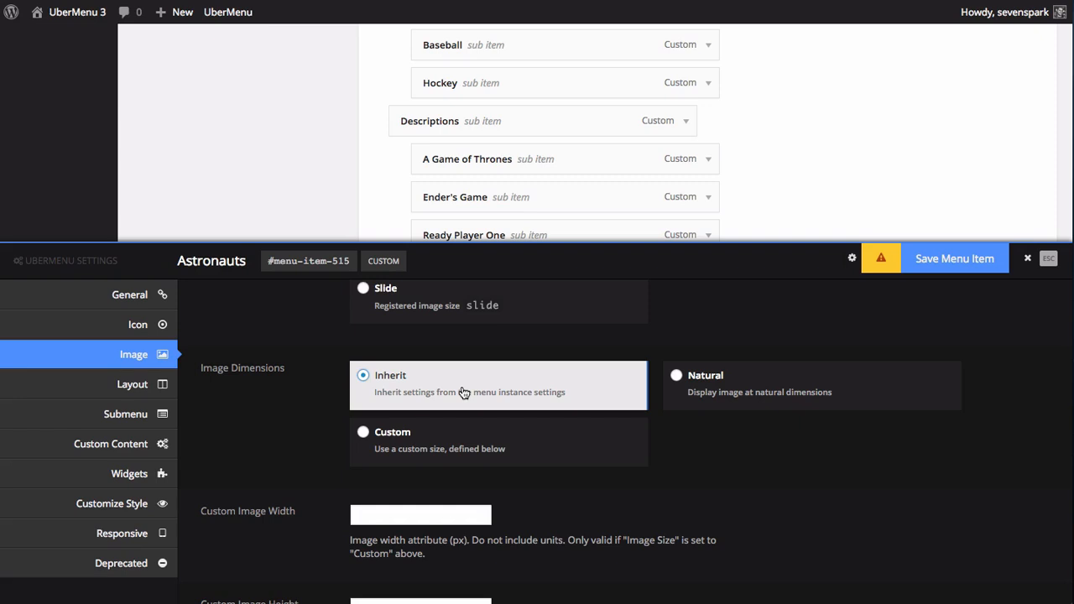
{"action": "scroll", "coordinate": [320, 414], "scroll_direction": "up", "scroll_amount": 3}
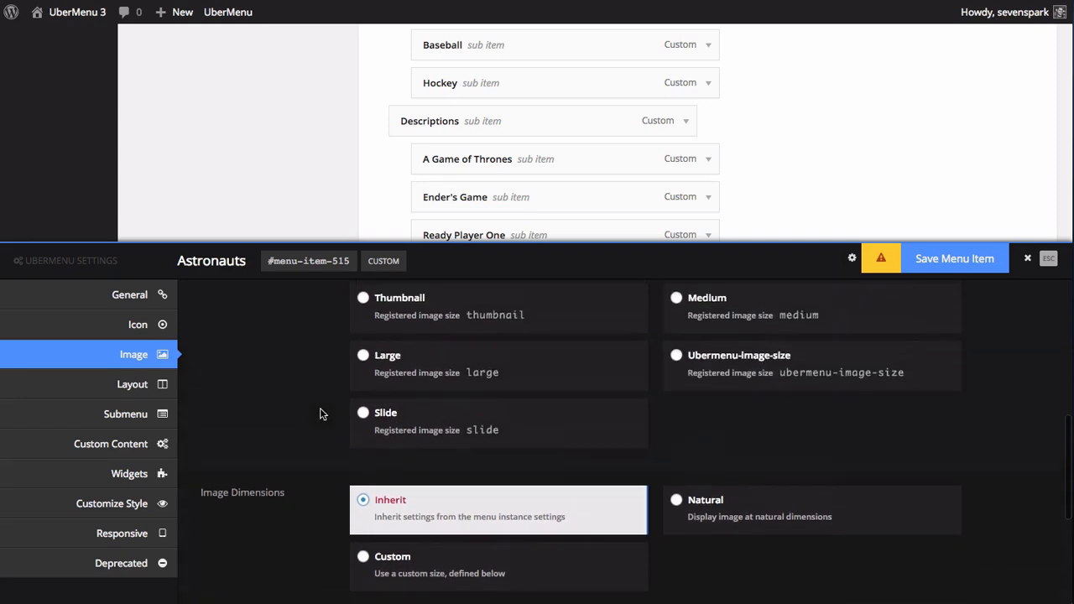
{"action": "scroll", "coordinate": [319, 413], "scroll_direction": "up", "scroll_amount": 2}
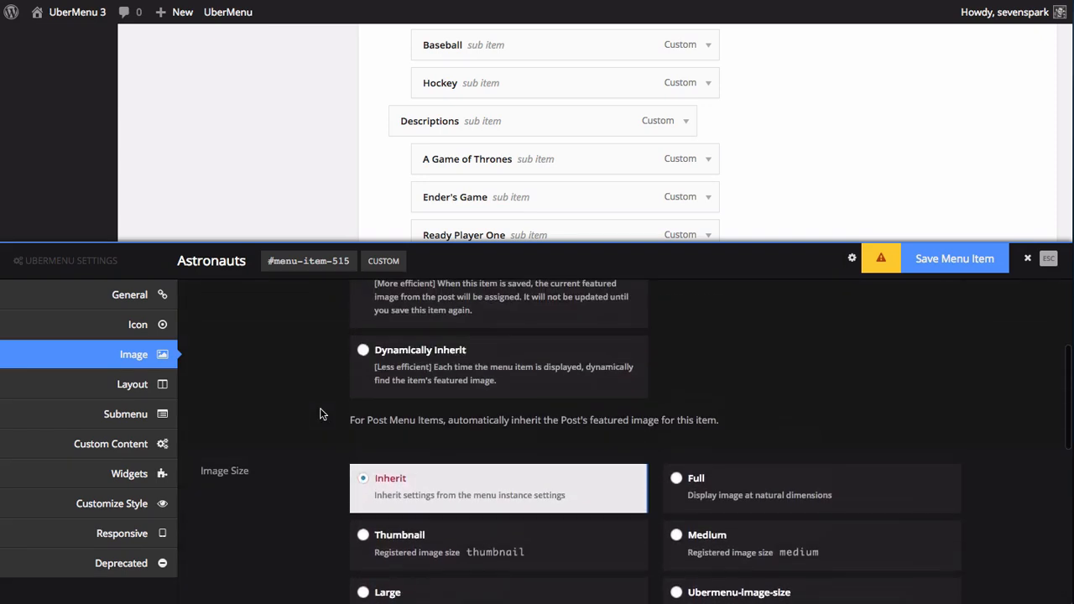
{"action": "left_click", "coordinate": [969, 260]}
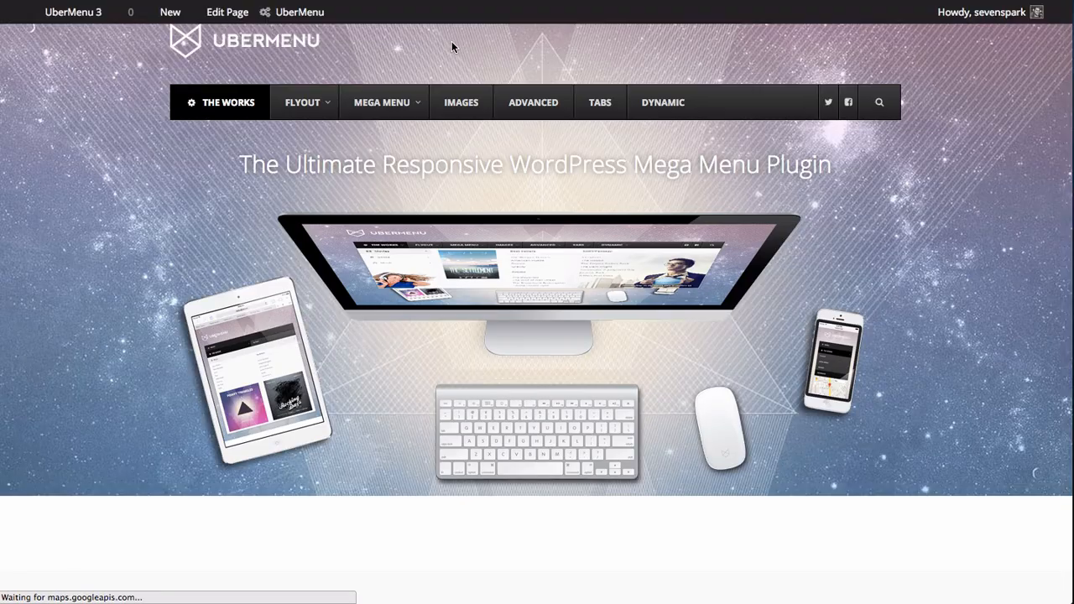
Step: Compare the default Image Width setting with the UFO image's HTML element in the live site's Mega Menu
{"action": "mouse_move", "coordinate": [387, 104]}
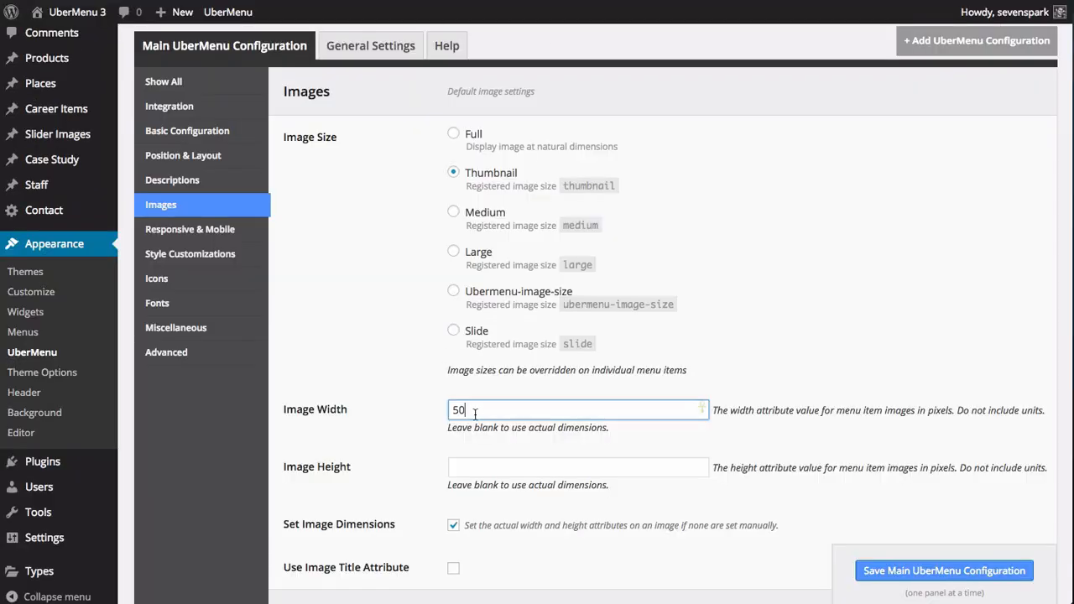
{"action": "double_click", "coordinate": [459, 409]}
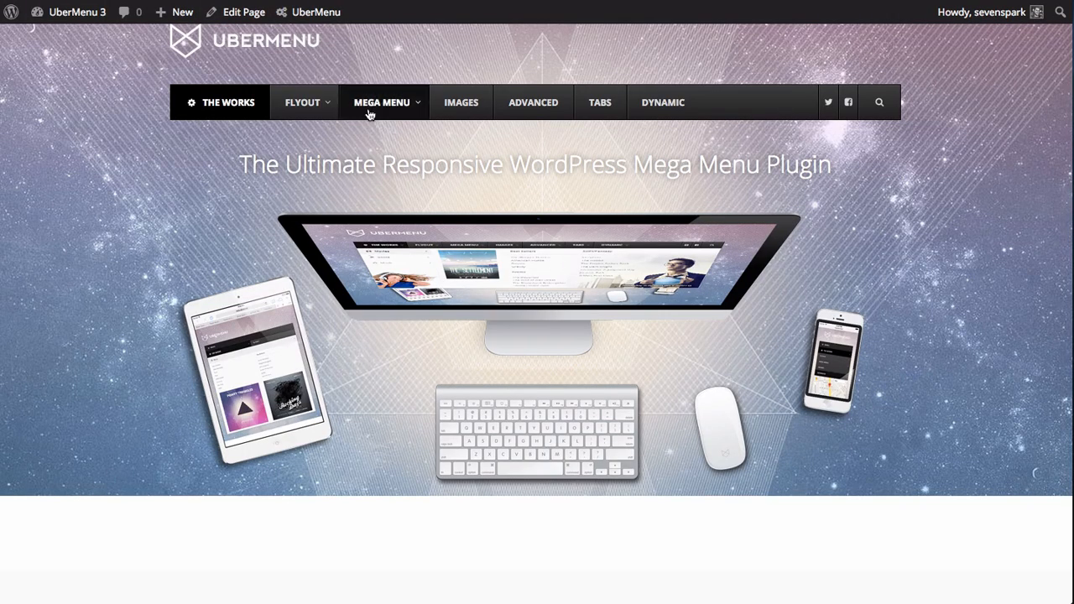
{"action": "mouse_move", "coordinate": [369, 117]}
{"action": "right_click", "coordinate": [384, 169]}
{"action": "left_click", "coordinate": [440, 442]}
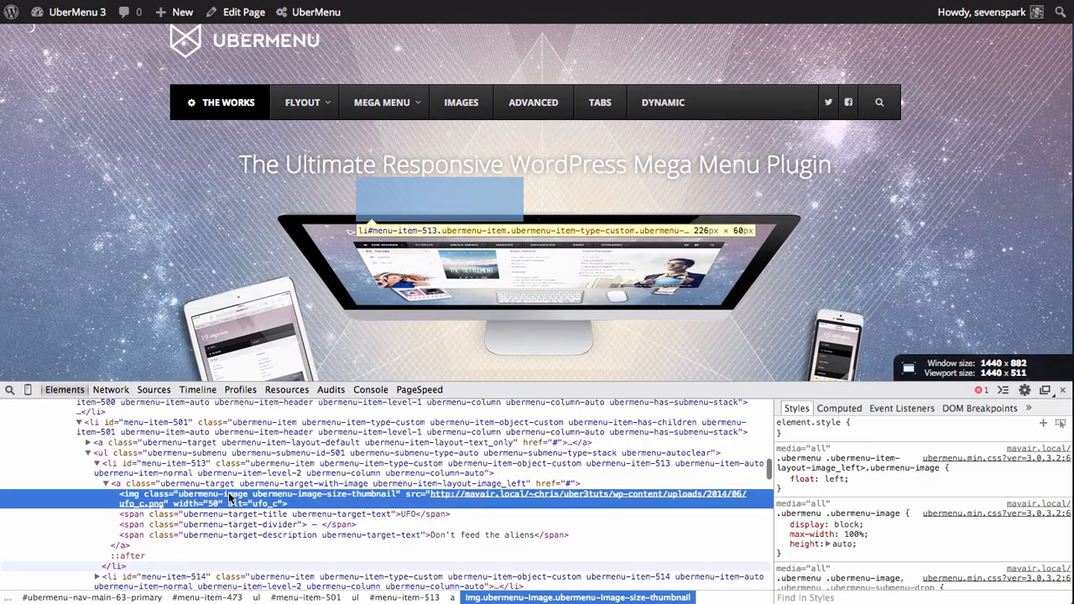
{"action": "mouse_move", "coordinate": [457, 496]}
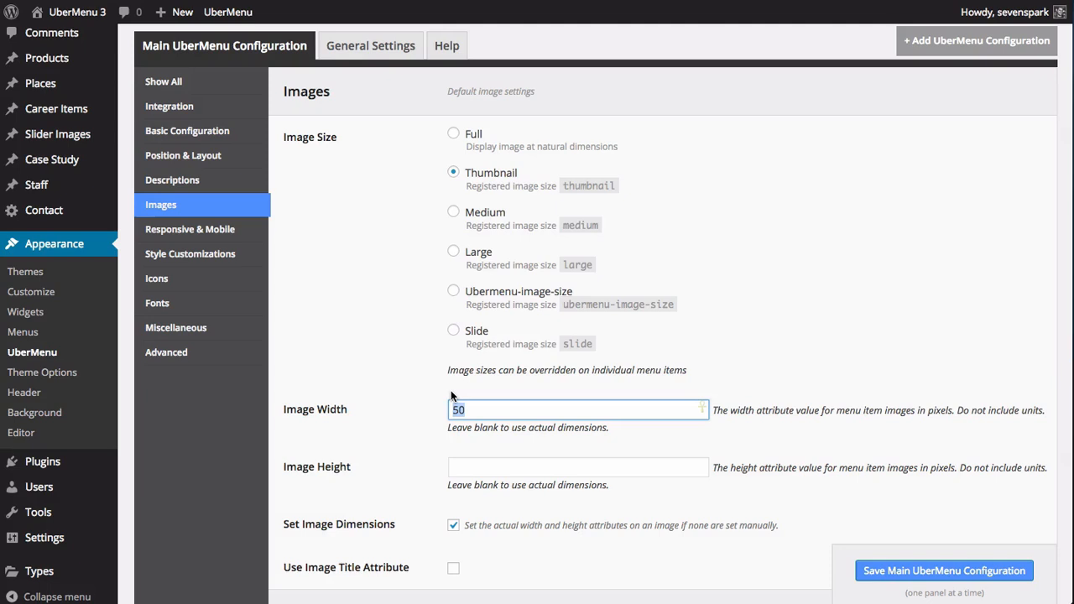
Step: Set the default Image Width to 40, save the main UberMenu configuration and check the Mega Menu on the reloaded site
{"action": "type", "text": "40"}
{"action": "left_click", "coordinate": [963, 560]}
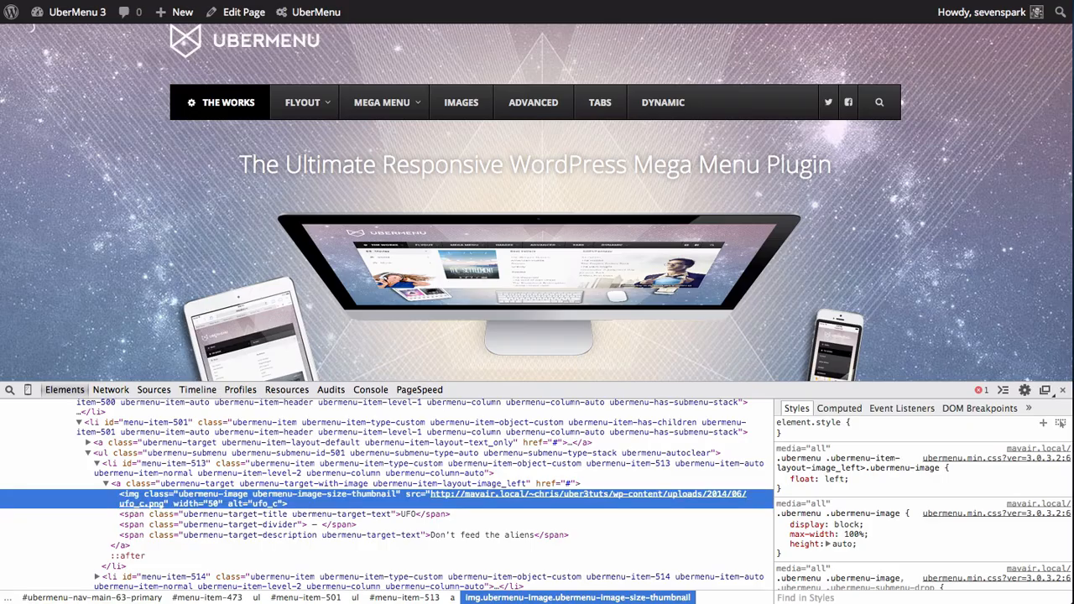
{"action": "key", "text": "super+r"}
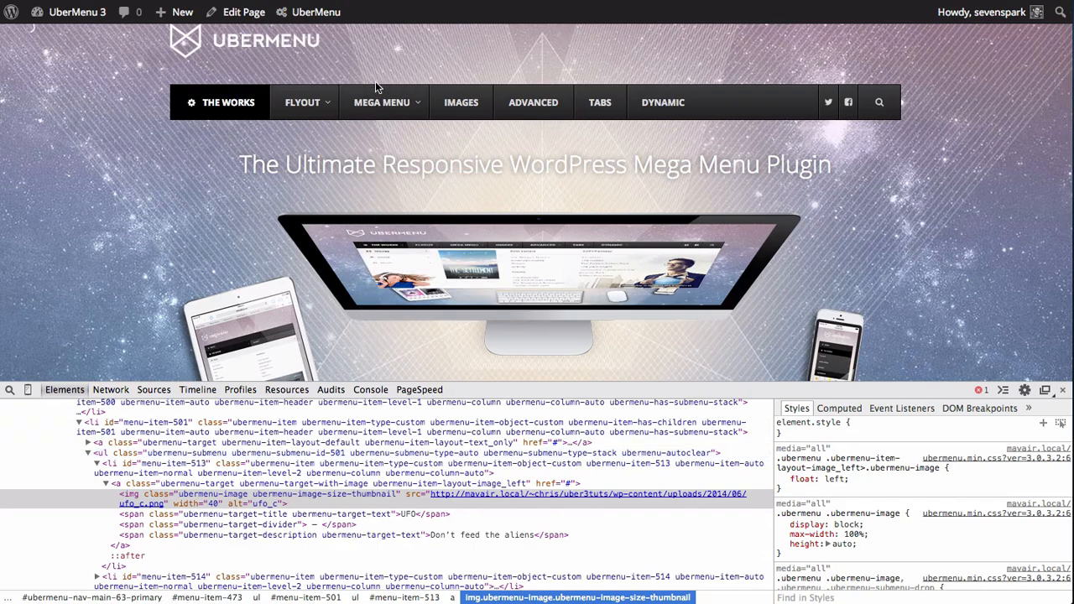
{"action": "mouse_move", "coordinate": [394, 104]}
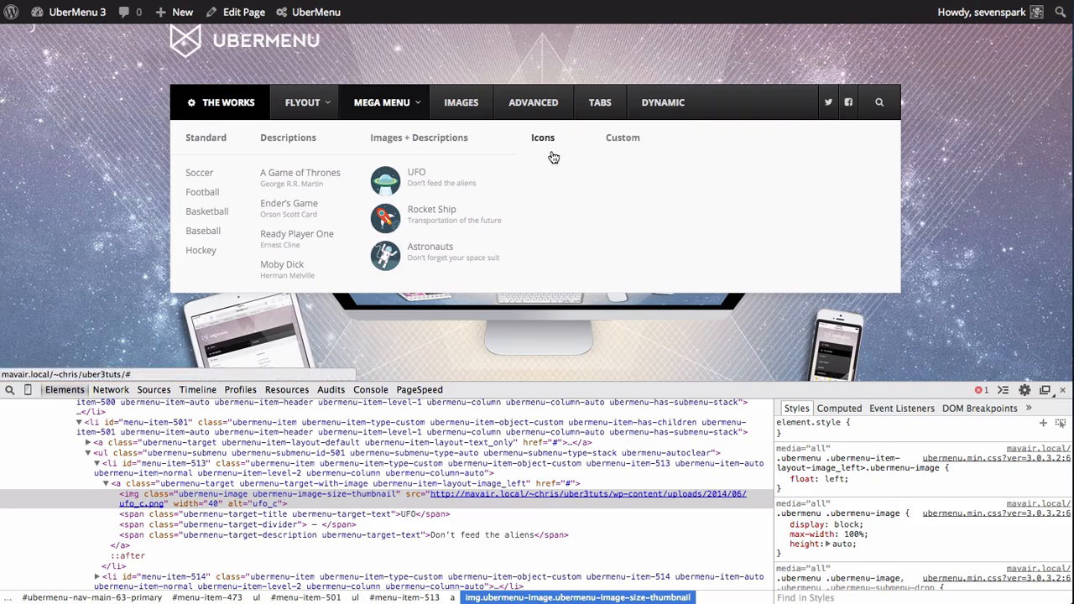
Step: Check the demo's Icons column, then return to the menu editor and enter a custom link named Desktop with the URL #
{"action": "key", "text": "super+Tab"}
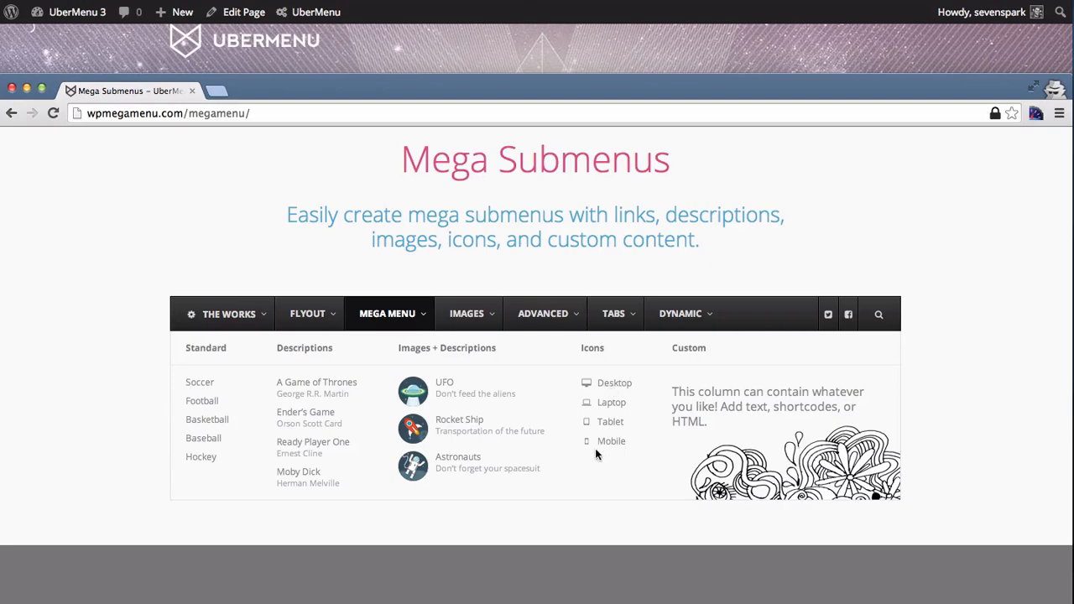
{"action": "key", "text": "super+Tab"}
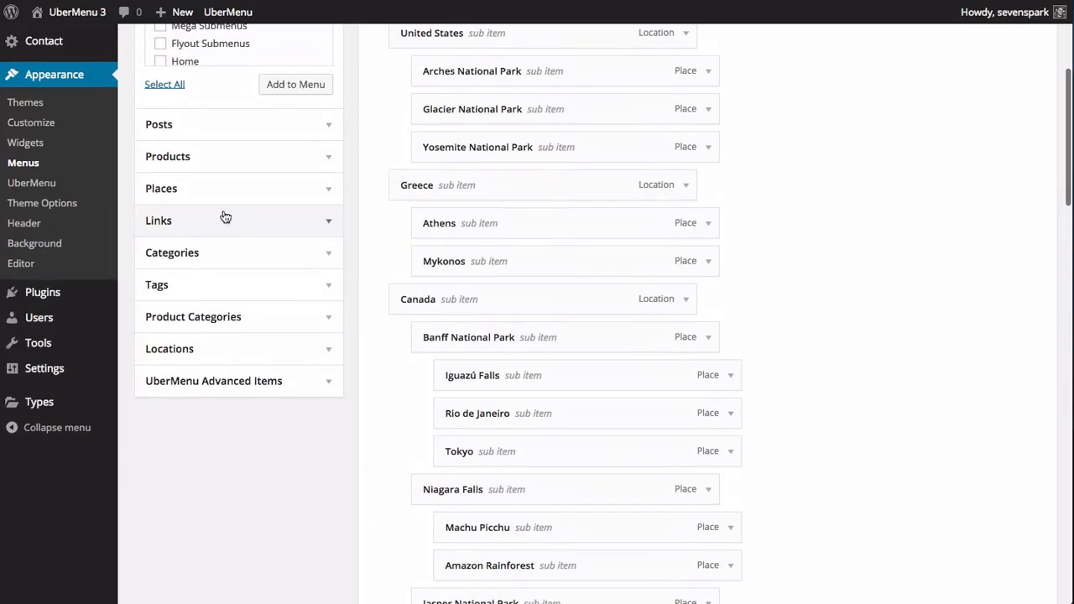
{"action": "left_click", "coordinate": [230, 217]}
{"action": "triple_click", "coordinate": [280, 38]}
{"action": "type", "text": "#"}
{"action": "key", "text": "Tab"}
{"action": "type", "text": "Desktop"}
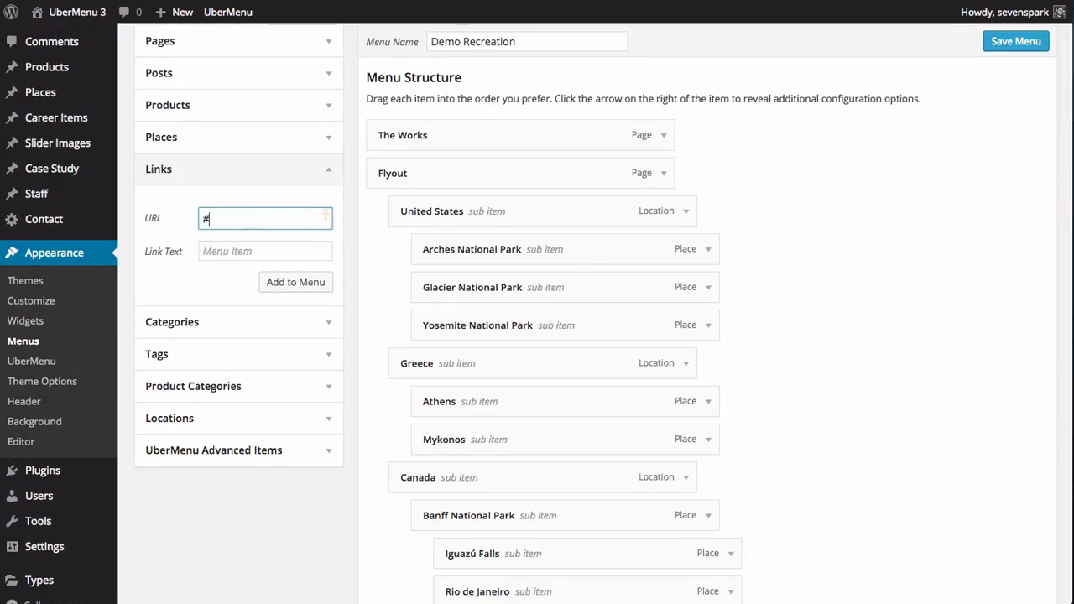
Step: Add custom links named Laptop, Tablet and Mobile to the menu, each with the URL #
{"action": "key", "text": "Tab"}
{"action": "type", "text": "Laptop"}
{"action": "key", "text": "Return"}
{"action": "type", "text": "#"}
{"action": "key", "text": "Tab"}
{"action": "type", "text": "Tablet"}
{"action": "key", "text": "Return"}
{"action": "type", "text": "#"}
{"action": "key", "text": "Tab"}
{"action": "type", "text": "Mobile"}
{"action": "key", "text": "Return"}
Step: Nest the Desktop, Laptop, Tablet and Mobile links beneath the Icons item and check the Mega Menu on the live site
{"action": "scroll", "coordinate": [572, 396], "scroll_direction": "down", "scroll_amount": 3}
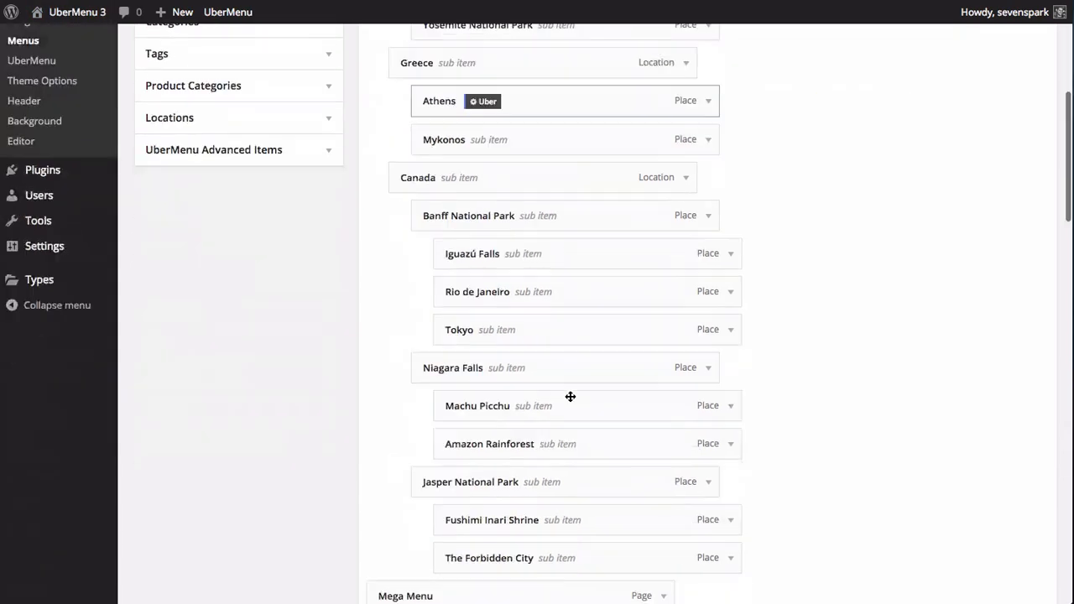
{"action": "scroll", "coordinate": [572, 396], "scroll_direction": "down", "scroll_amount": 10}
{"action": "scroll", "coordinate": [565, 395], "scroll_direction": "up", "scroll_amount": 4}
{"action": "left_click_drag", "start_coordinate": [389, 406], "coordinate": [483, 90]}
{"action": "left_click_drag", "start_coordinate": [391, 465], "coordinate": [445, 124]}
{"action": "left_click_drag", "start_coordinate": [394, 504], "coordinate": [441, 161]}
{"action": "left_click_drag", "start_coordinate": [394, 543], "coordinate": [455, 318]}
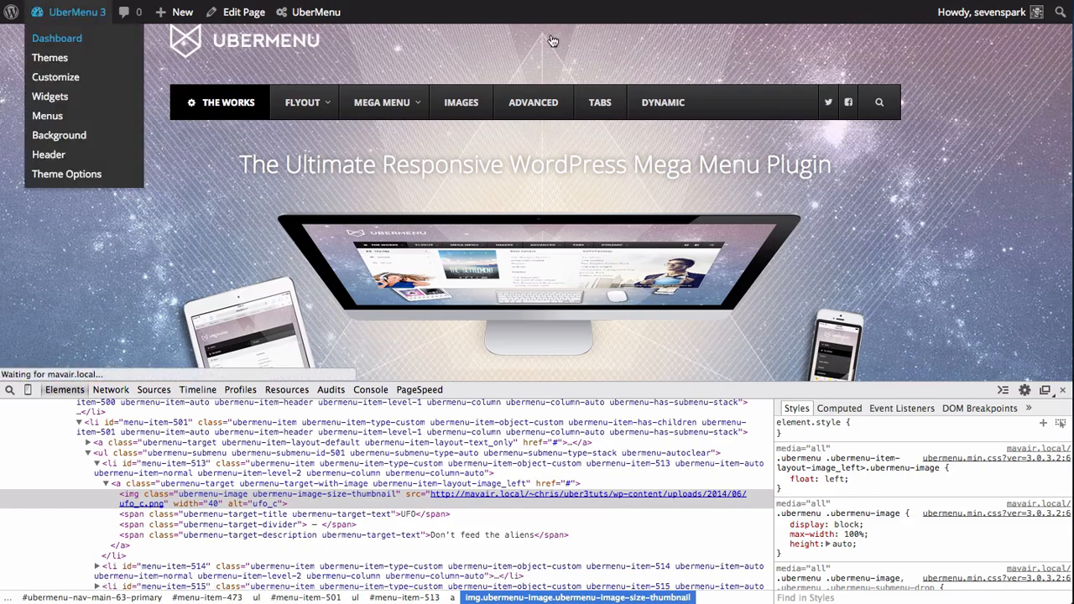
{"action": "mouse_move", "coordinate": [382, 102]}
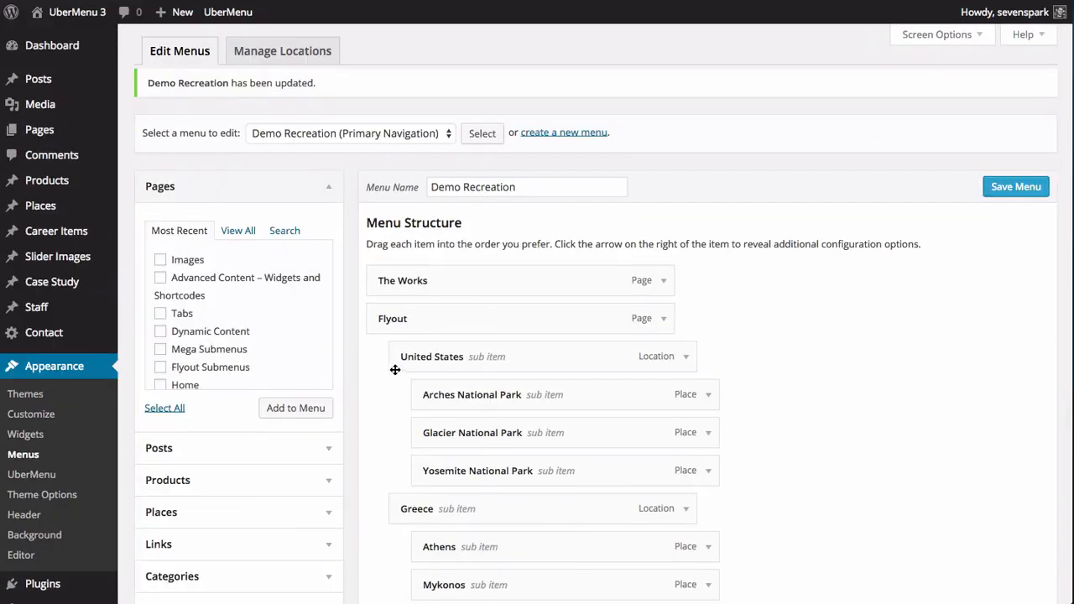
Step: Set the desktop monitor icon for the Desktop item in its UberMenu settings and save the menu item
{"action": "scroll", "coordinate": [400, 366], "scroll_direction": "down", "scroll_amount": 20}
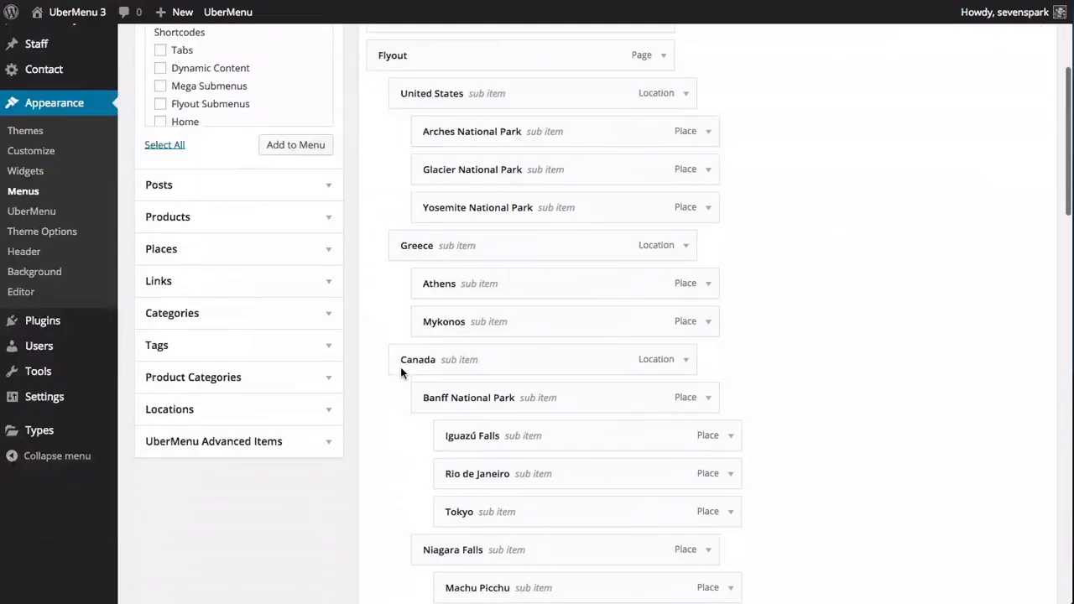
{"action": "scroll", "coordinate": [400, 367], "scroll_direction": "up", "scroll_amount": 2}
{"action": "scroll", "coordinate": [400, 367], "scroll_direction": "up", "scroll_amount": 5}
{"action": "scroll", "coordinate": [542, 395], "scroll_direction": "down", "scroll_amount": 2}
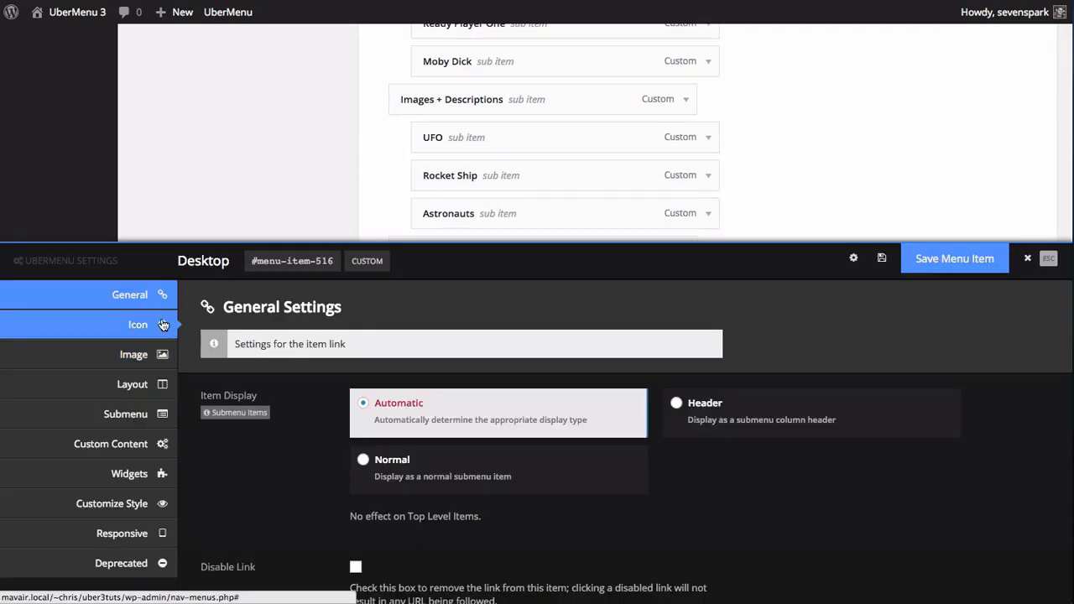
{"action": "left_click", "coordinate": [164, 325]}
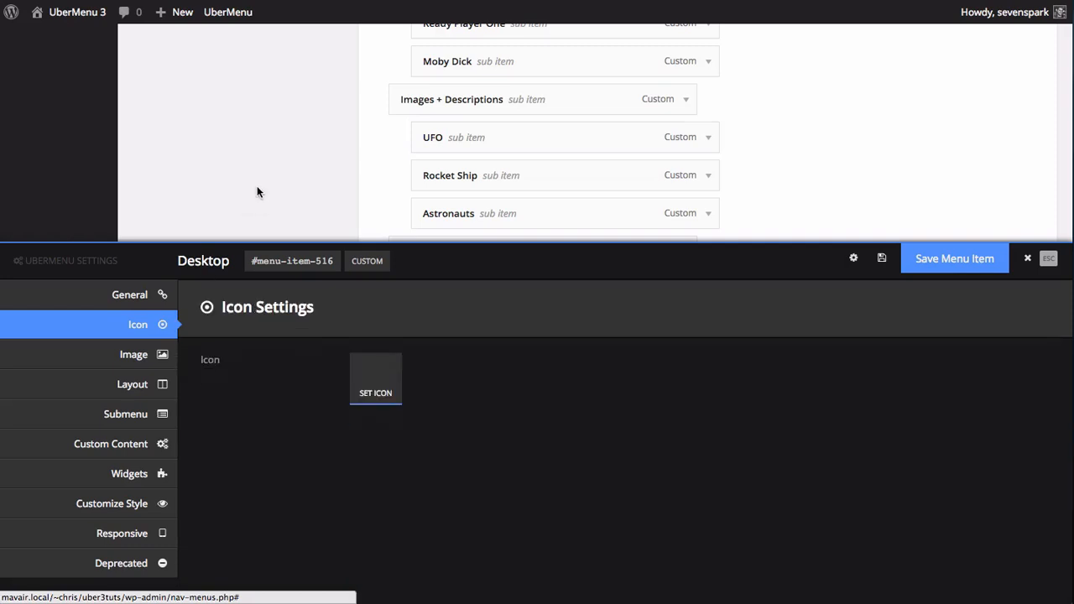
{"action": "left_click", "coordinate": [374, 386]}
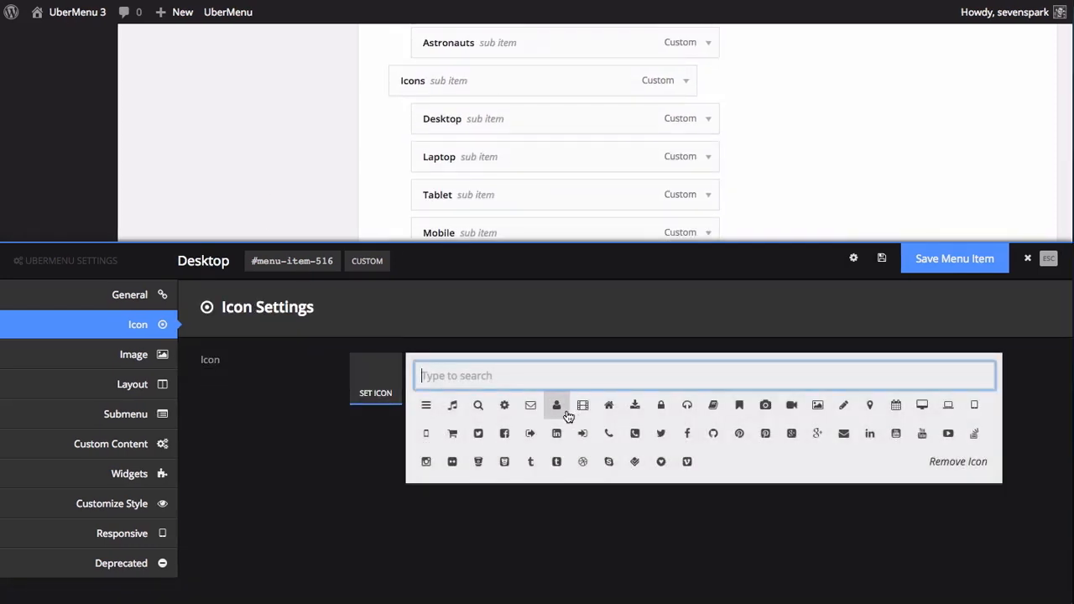
{"action": "left_click", "coordinate": [922, 405]}
{"action": "left_click", "coordinate": [967, 257]}
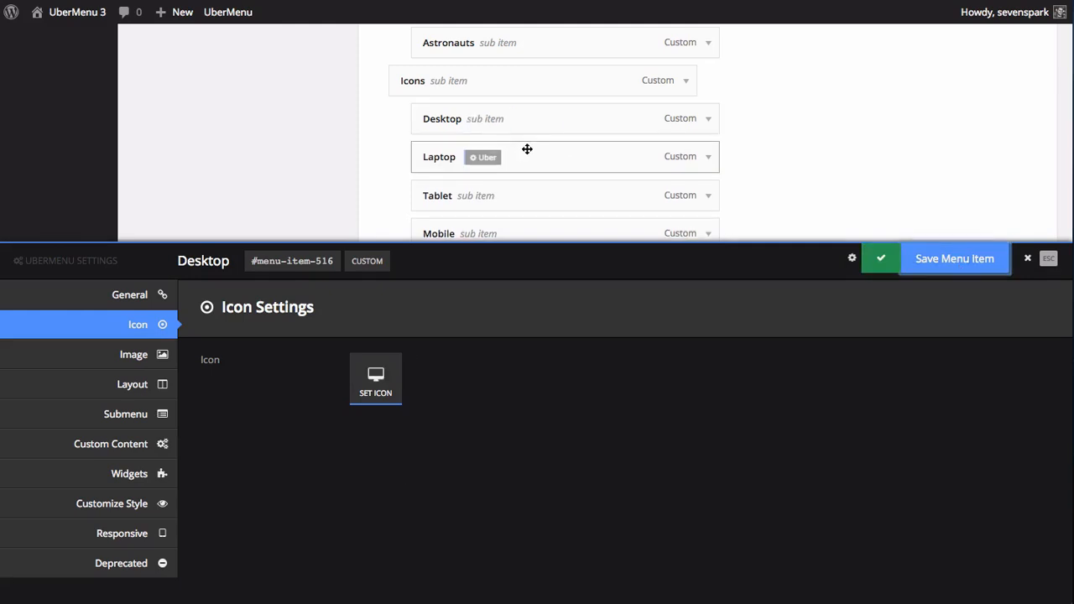
Step: Set the laptop icon for the Laptop item and save the menu item
{"action": "left_click", "coordinate": [483, 157]}
{"action": "left_click", "coordinate": [141, 325]}
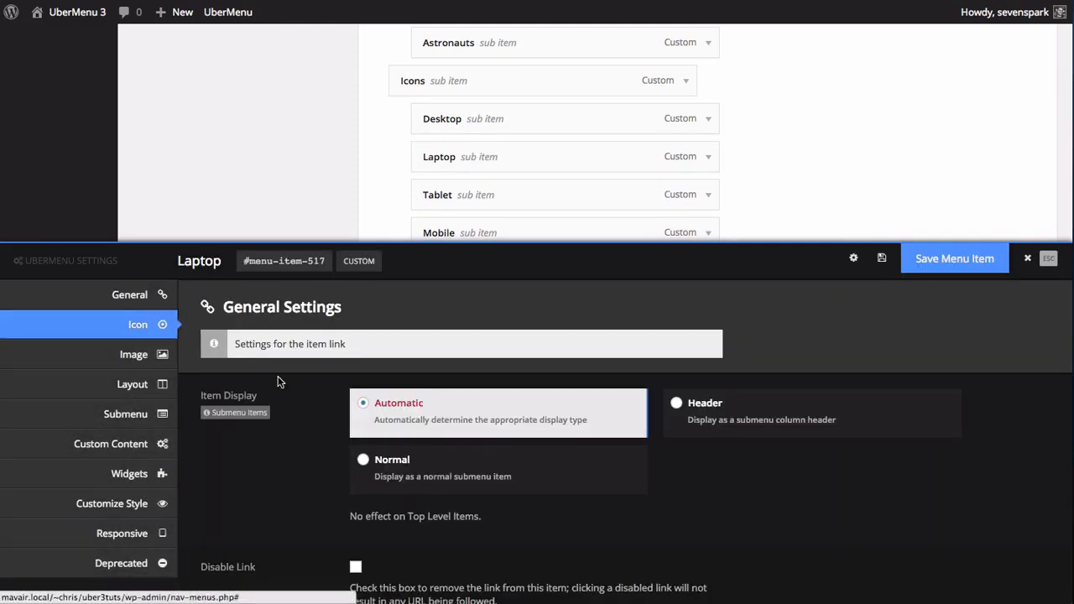
{"action": "left_click", "coordinate": [375, 394]}
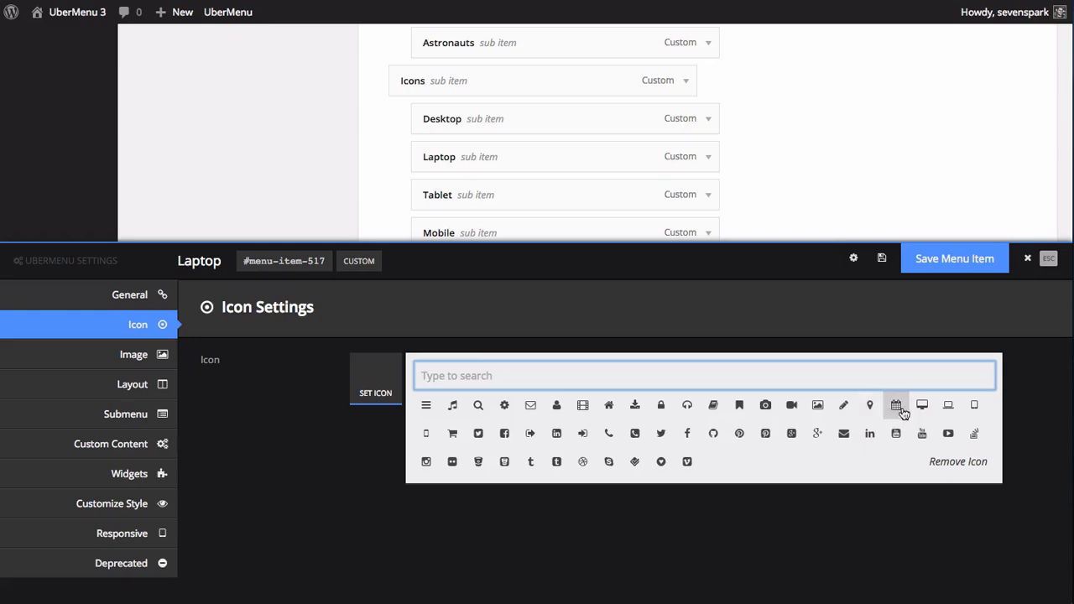
{"action": "left_click", "coordinate": [946, 406]}
{"action": "left_click", "coordinate": [955, 258]}
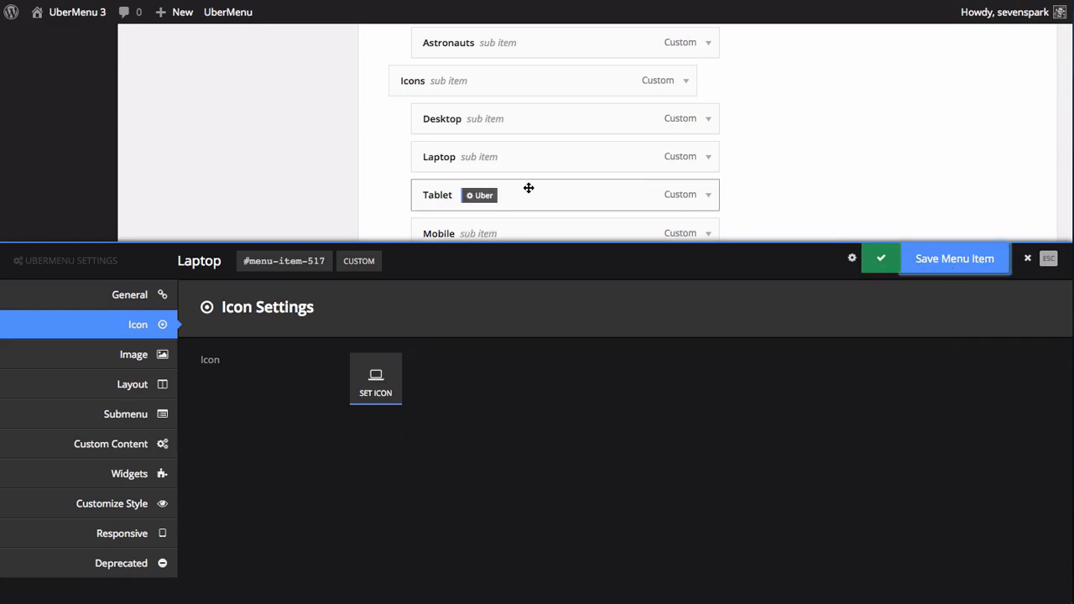
Step: Set the tablet icon for the Tablet item and save the menu item
{"action": "left_click", "coordinate": [487, 198]}
{"action": "left_click", "coordinate": [141, 325]}
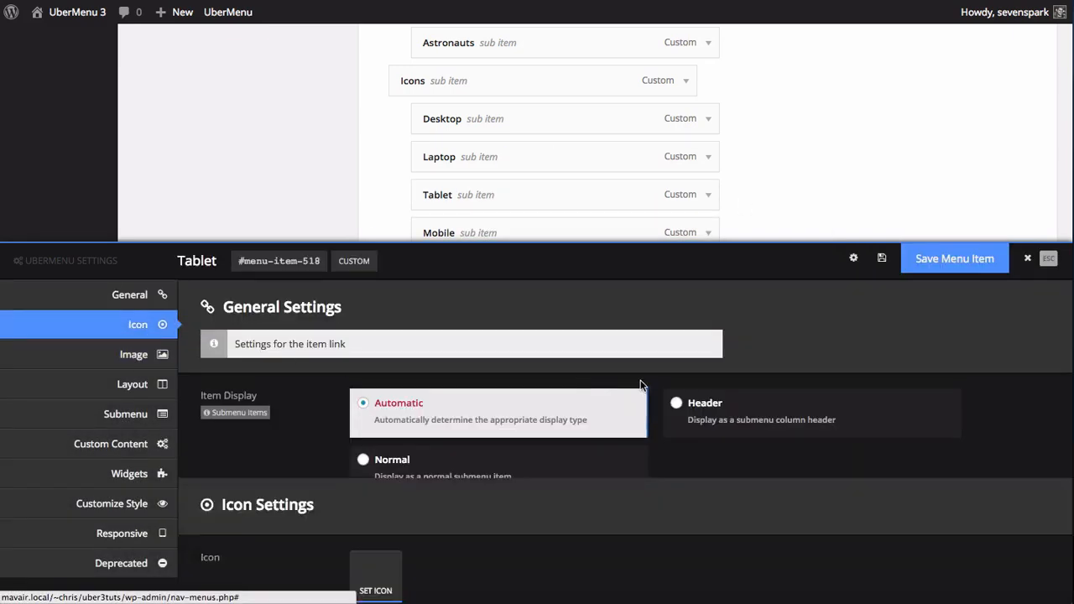
{"action": "left_click", "coordinate": [393, 380]}
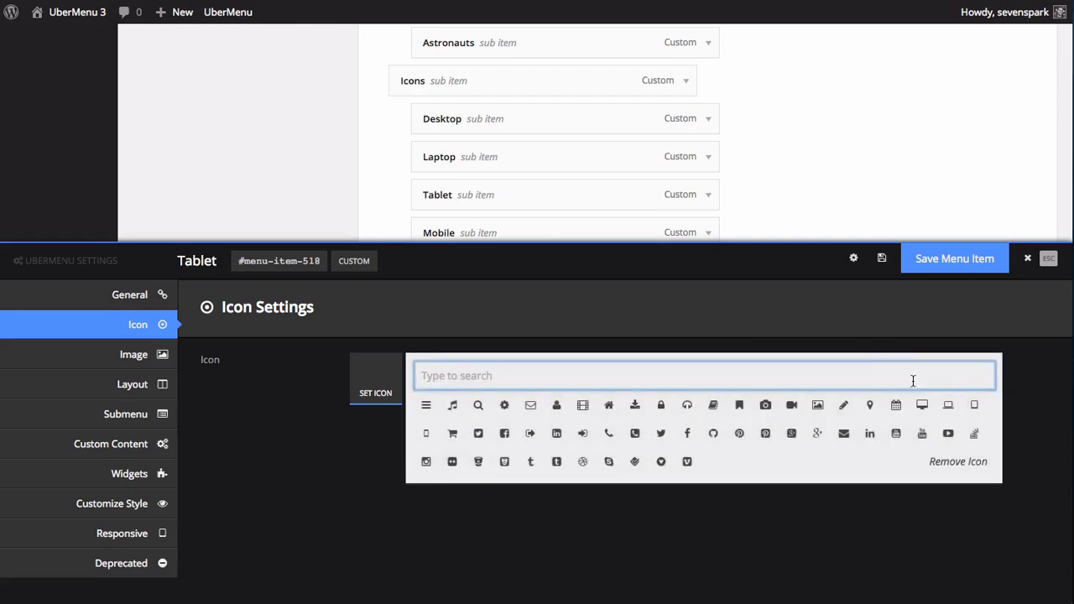
{"action": "left_click", "coordinate": [976, 409]}
{"action": "left_click", "coordinate": [955, 258]}
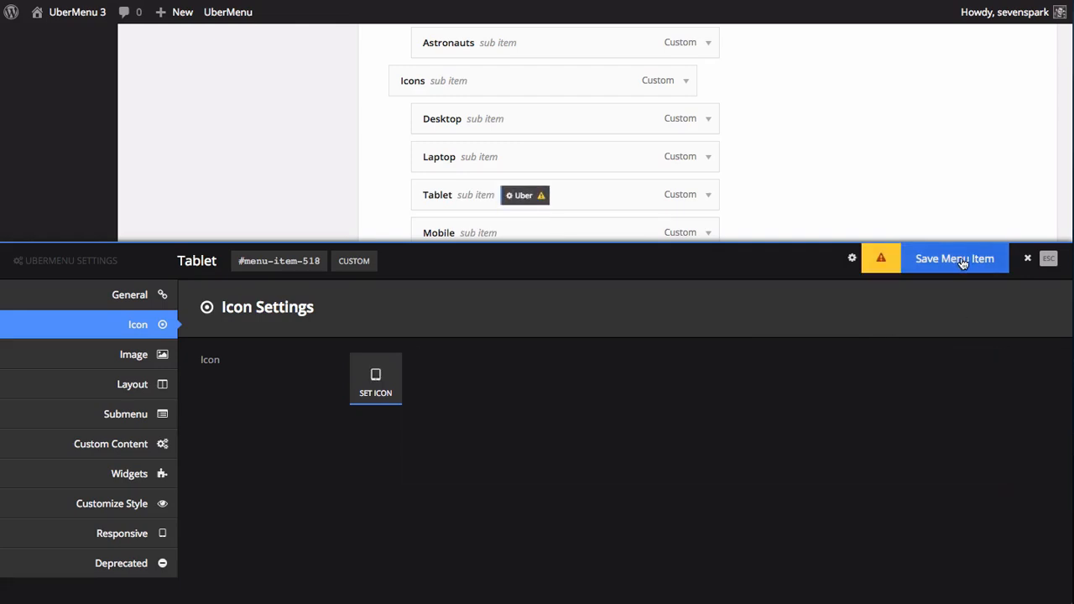
Step: Keep Mobile nested under Icons, assign it the tablet icon, replace that with the mobile phone icon and save the menu item
{"action": "scroll", "coordinate": [483, 160], "scroll_direction": "down", "scroll_amount": 2}
{"action": "left_click_drag", "start_coordinate": [485, 170], "coordinate": [462, 170]}
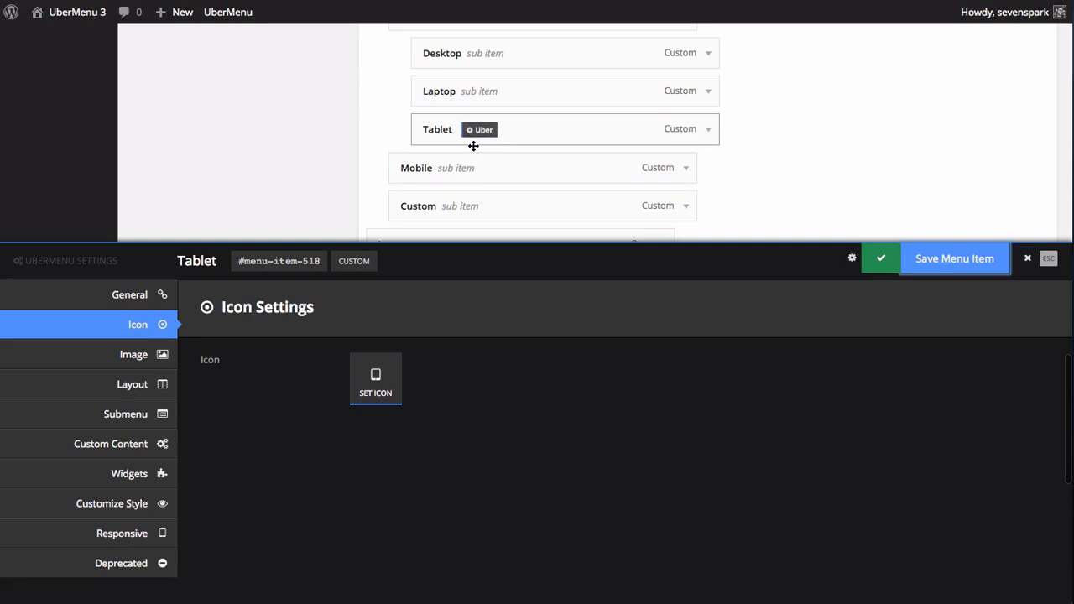
{"action": "mouse_move", "coordinate": [442, 174]}
{"action": "left_mouse_down"}
{"action": "mouse_move", "coordinate": [433, 168]}
{"action": "mouse_move", "coordinate": [444, 168]}
{"action": "left_mouse_up"}
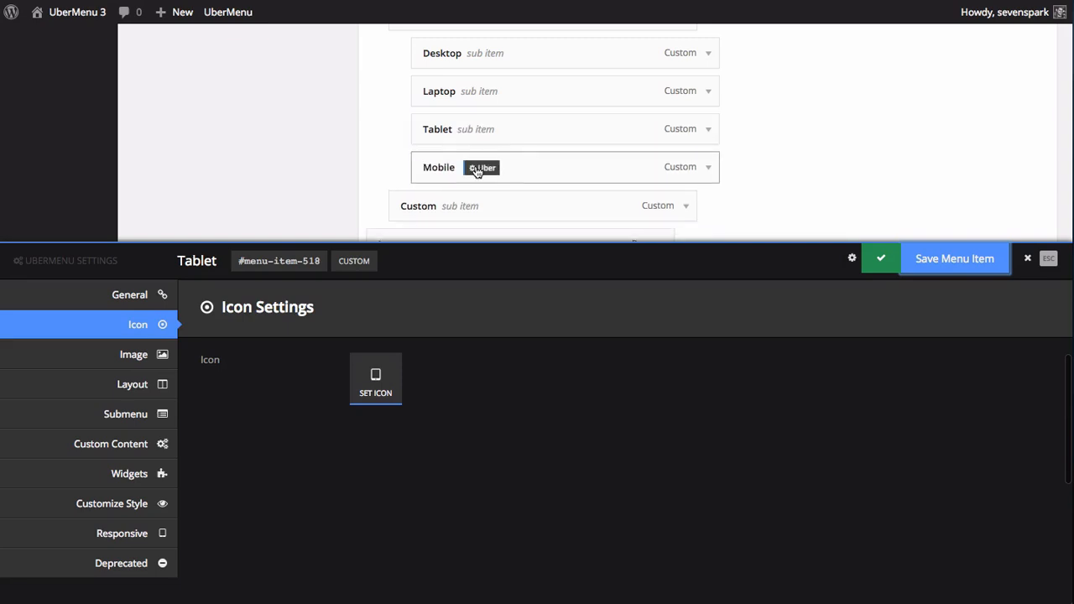
{"action": "left_click", "coordinate": [483, 168]}
{"action": "left_click", "coordinate": [138, 325]}
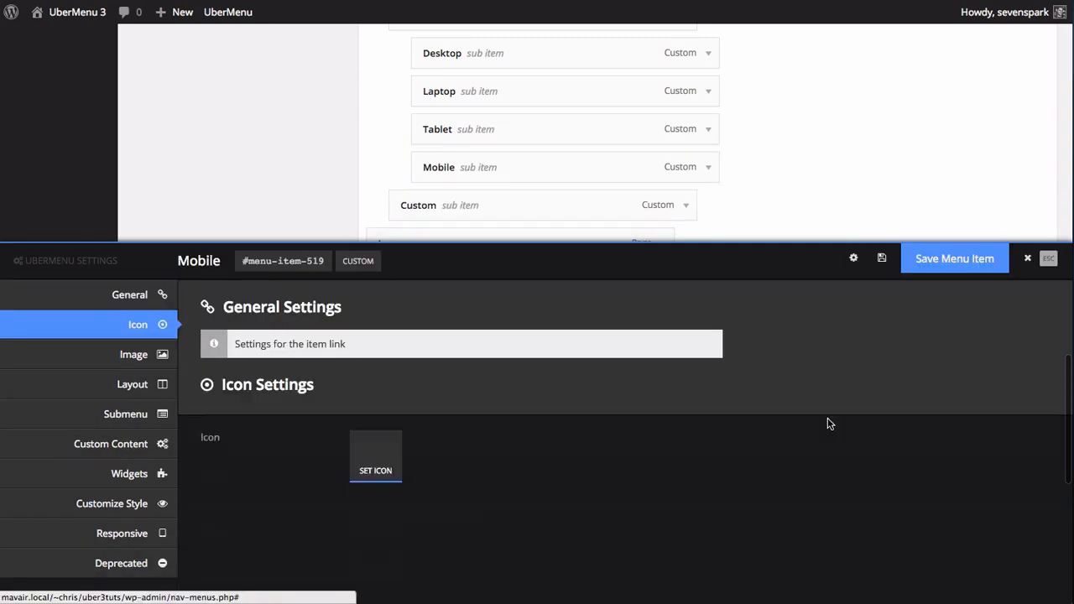
{"action": "left_click", "coordinate": [375, 384]}
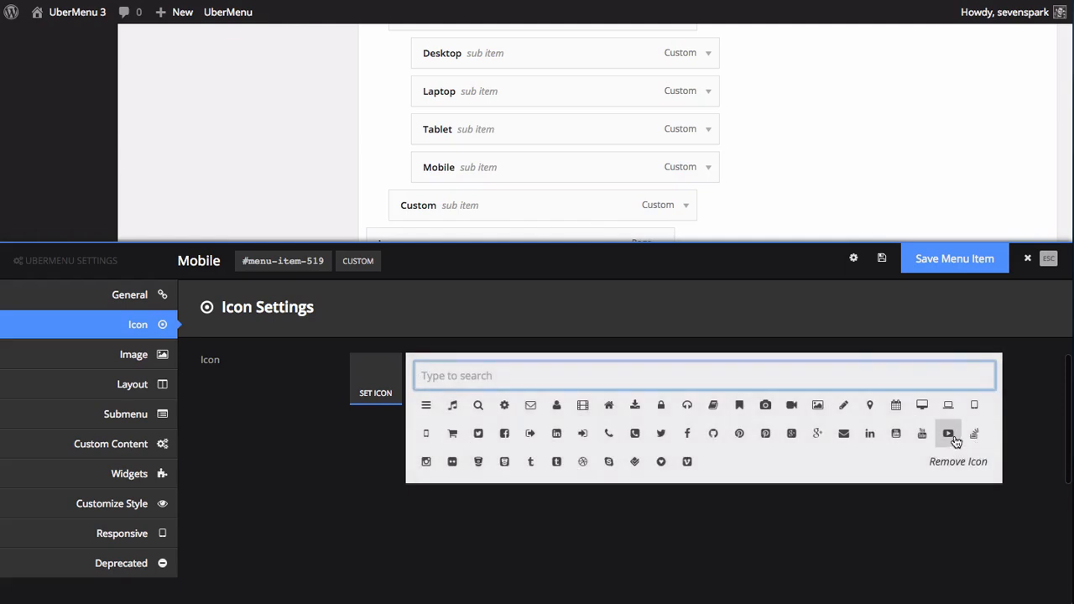
{"action": "left_click", "coordinate": [975, 405]}
{"action": "left_click", "coordinate": [935, 256]}
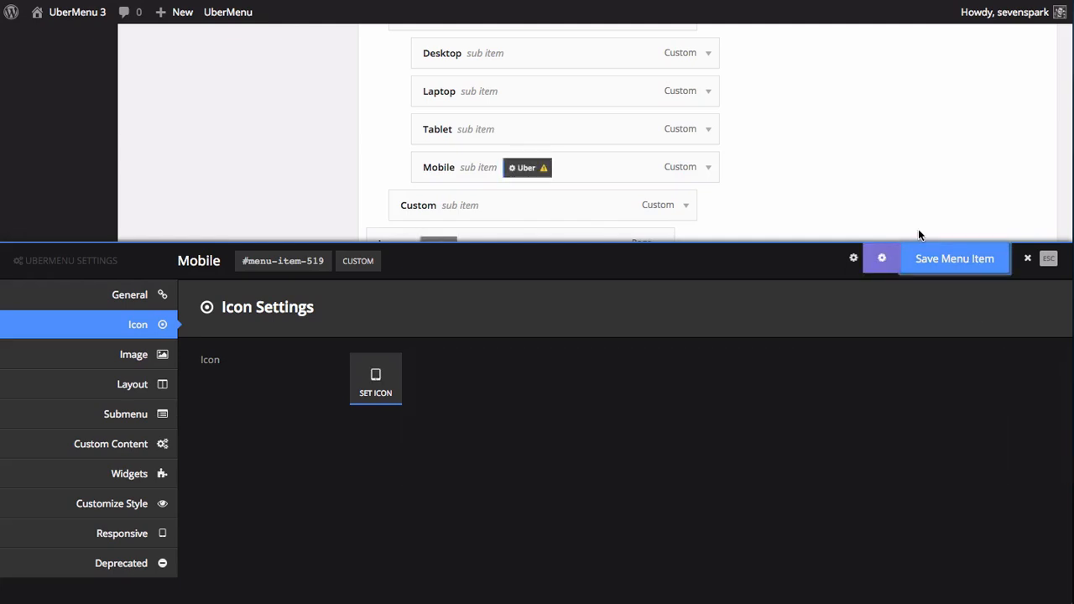
{"action": "left_click", "coordinate": [375, 384]}
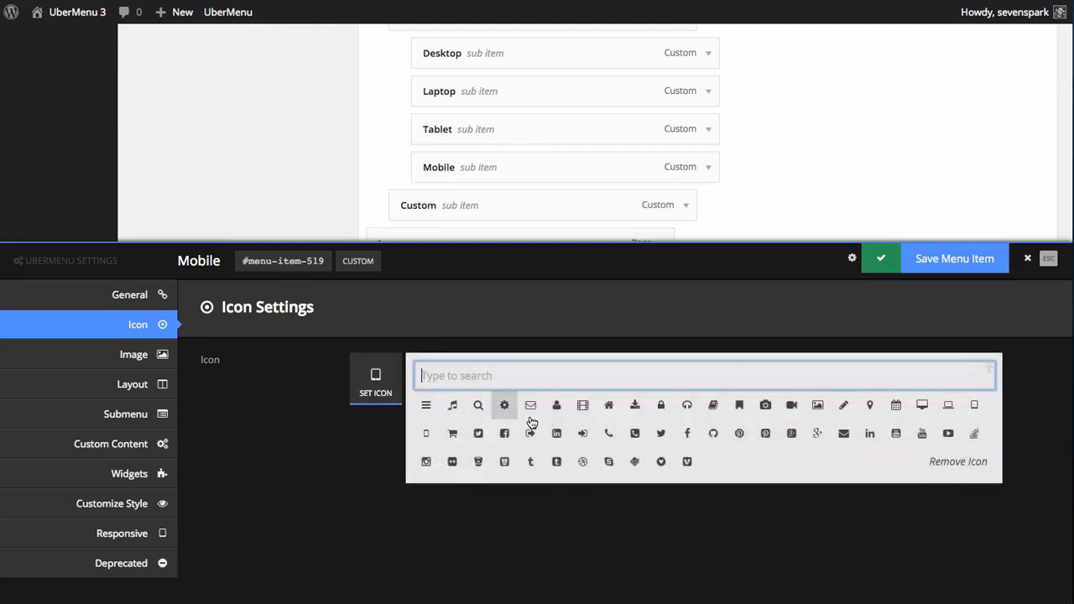
{"action": "left_click", "coordinate": [425, 432]}
{"action": "left_click", "coordinate": [913, 259]}
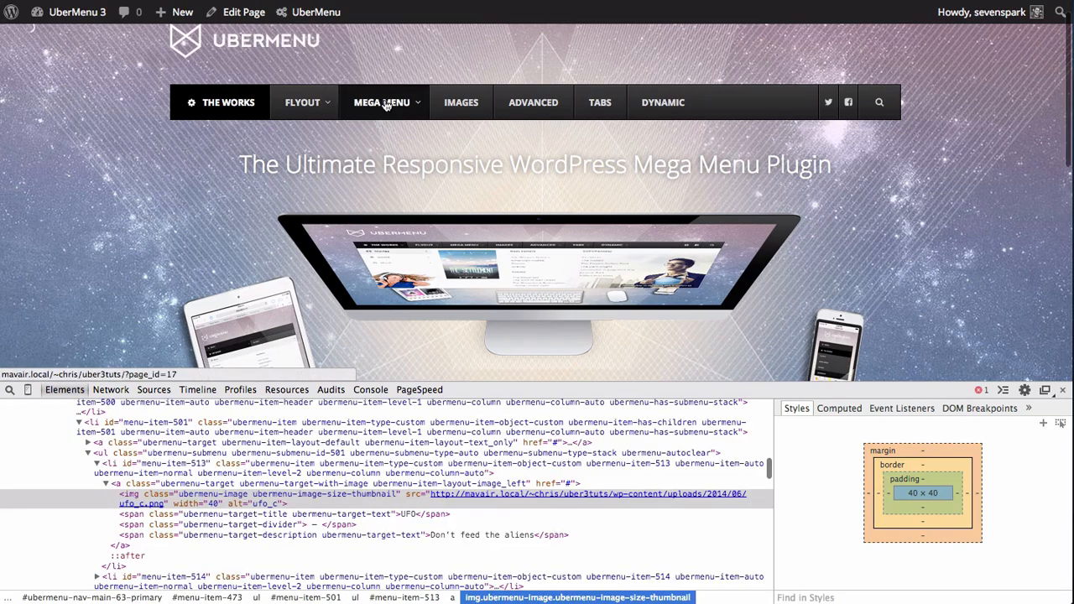
Step: Close the developer tools on the live site and check the icons in the Mega Menu submenu
{"action": "left_click", "coordinate": [1062, 389]}
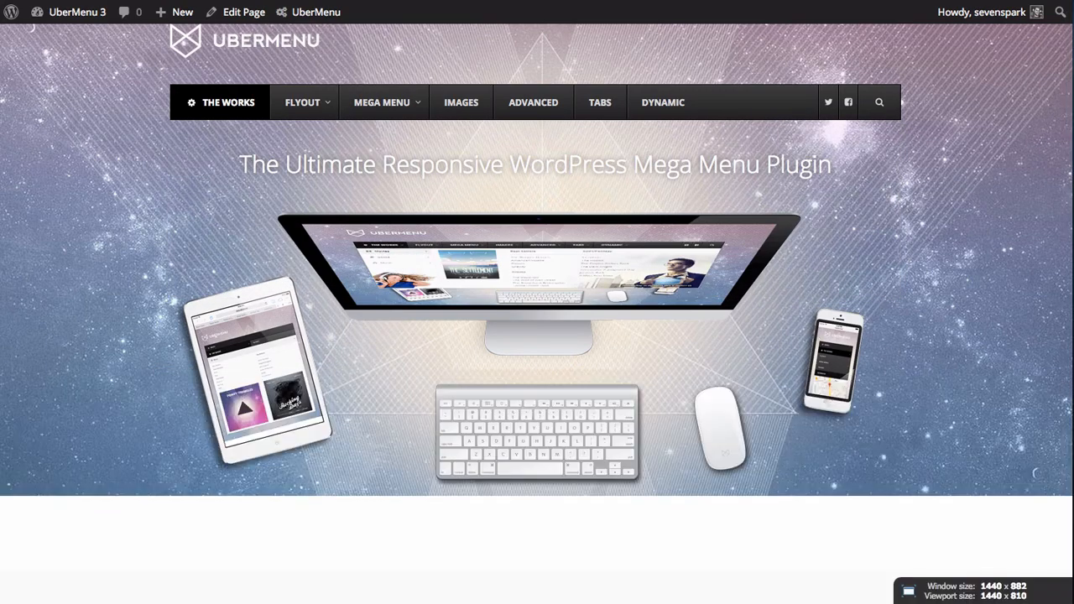
{"action": "mouse_move", "coordinate": [363, 110]}
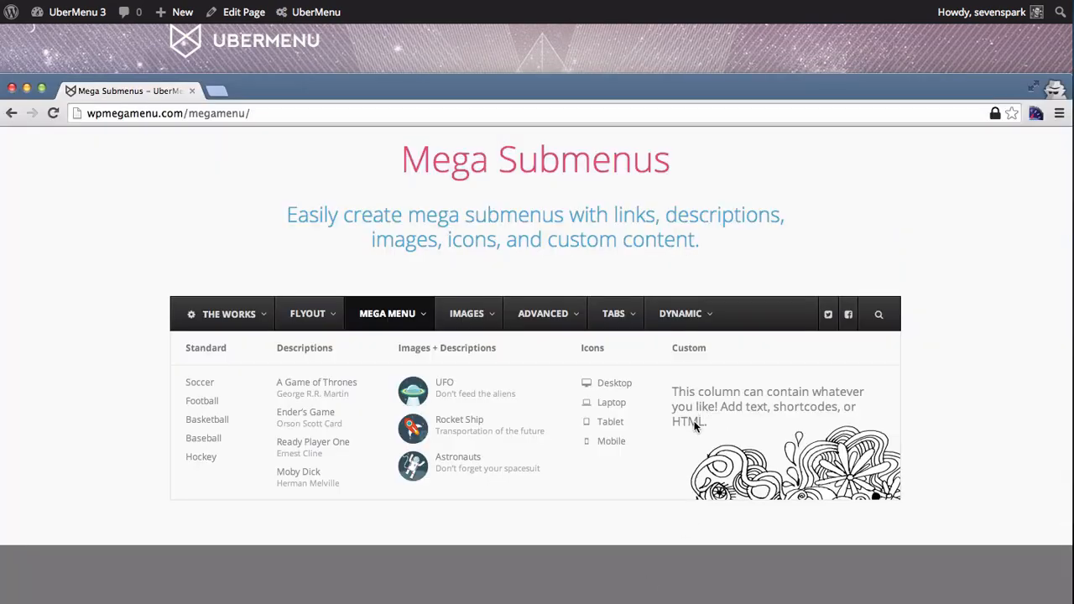
Step: Copy the text "This column can contain whatever you like! Add text, shortcodes, or HTML." from the demo Mega Menu's Custom column
{"action": "scroll", "coordinate": [695, 427], "scroll_direction": "up", "scroll_amount": 5}
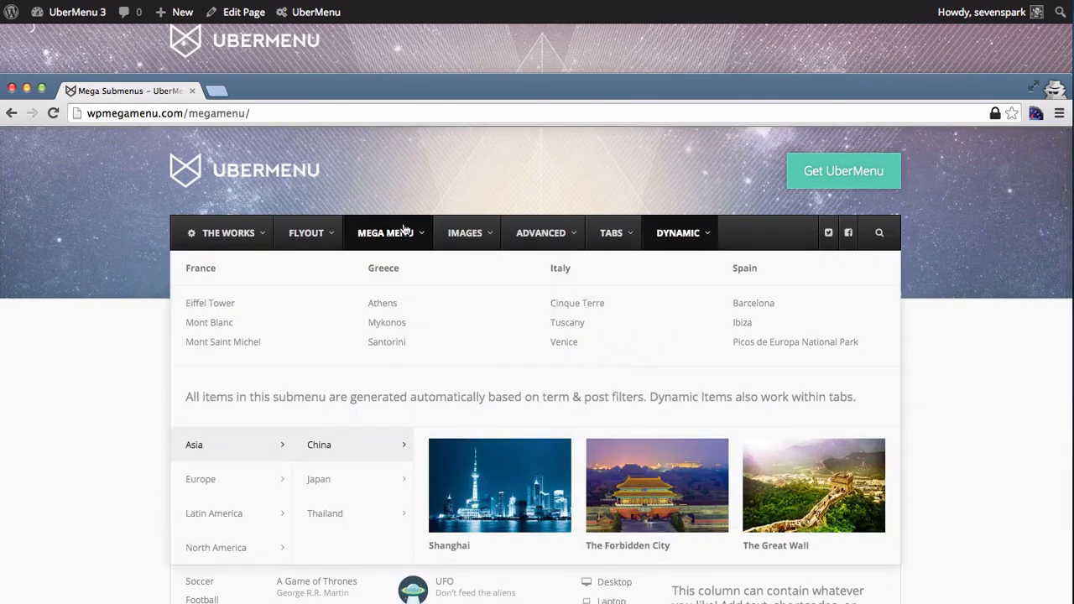
{"action": "mouse_move", "coordinate": [404, 229]}
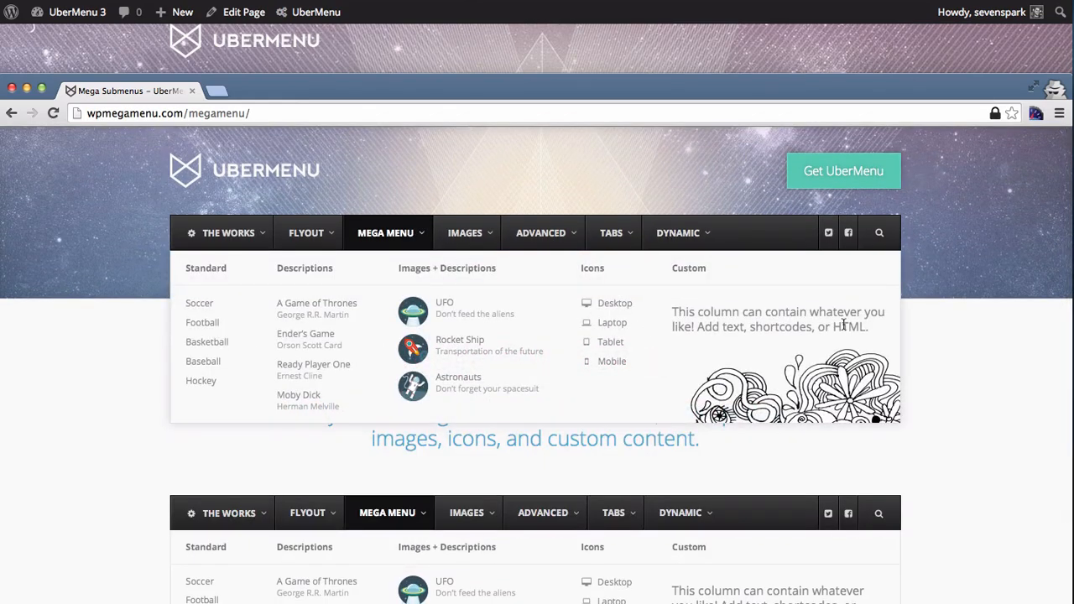
{"action": "left_click_drag", "start_coordinate": [871, 326], "coordinate": [673, 312]}
{"action": "right_click", "coordinate": [719, 312]}
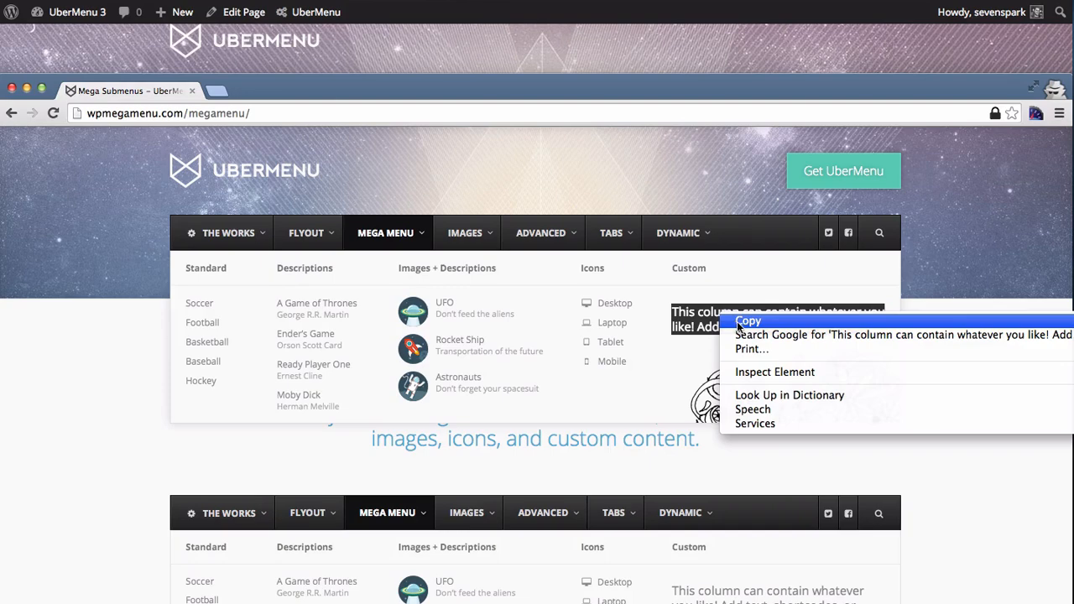
{"action": "left_click", "coordinate": [728, 324]}
Step: Add a Custom Content advanced item to the menu and nest it beneath the Custom column item
{"action": "scroll", "coordinate": [674, 348], "scroll_direction": "down", "scroll_amount": 5}
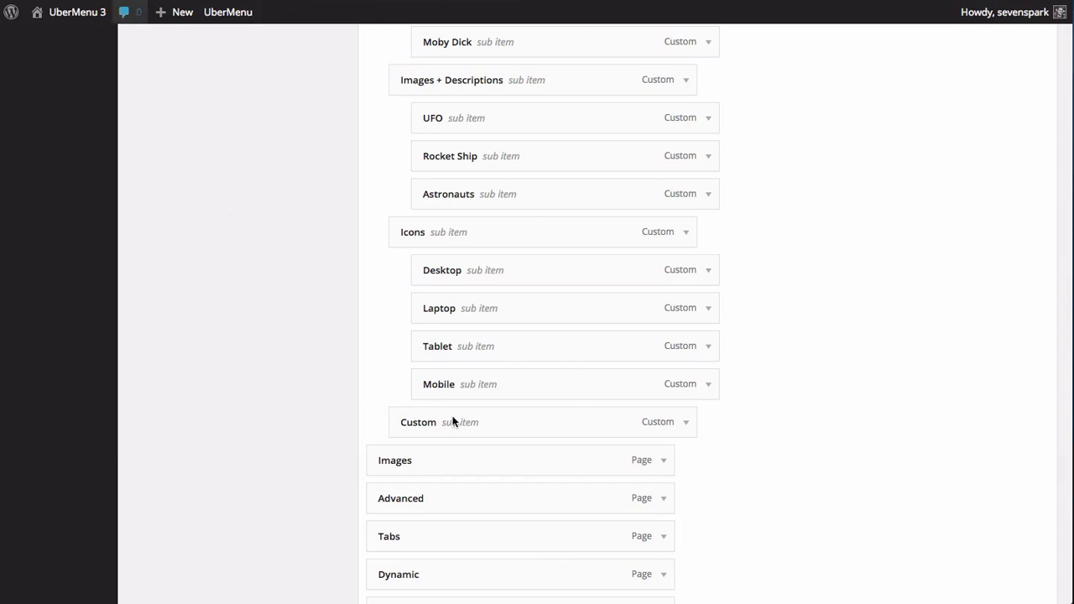
{"action": "scroll", "coordinate": [327, 367], "scroll_direction": "up", "scroll_amount": 8}
{"action": "scroll", "coordinate": [328, 367], "scroll_direction": "up", "scroll_amount": 5}
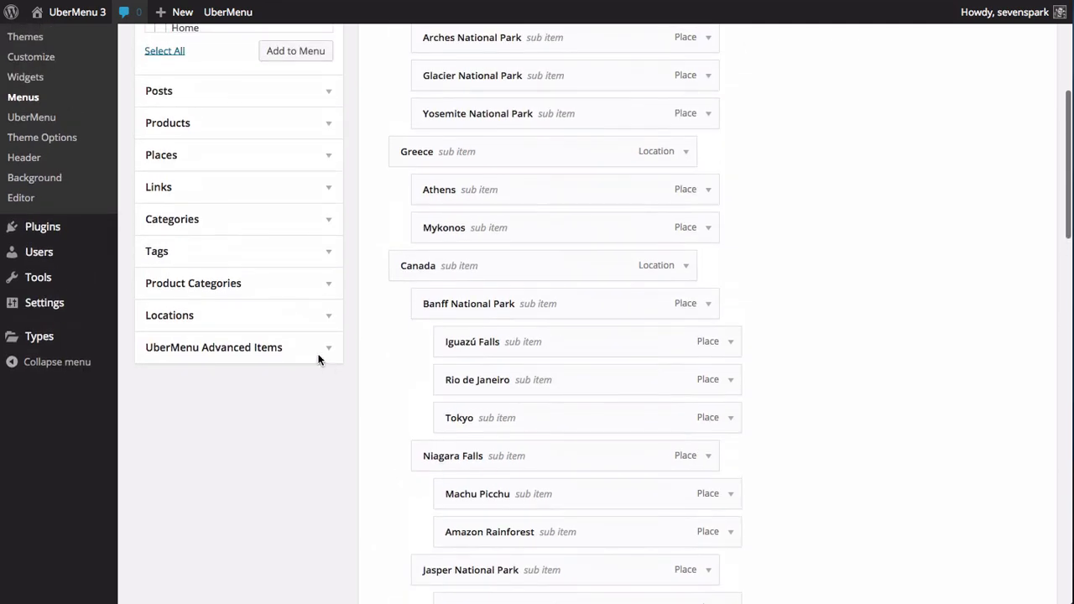
{"action": "left_click", "coordinate": [242, 349]}
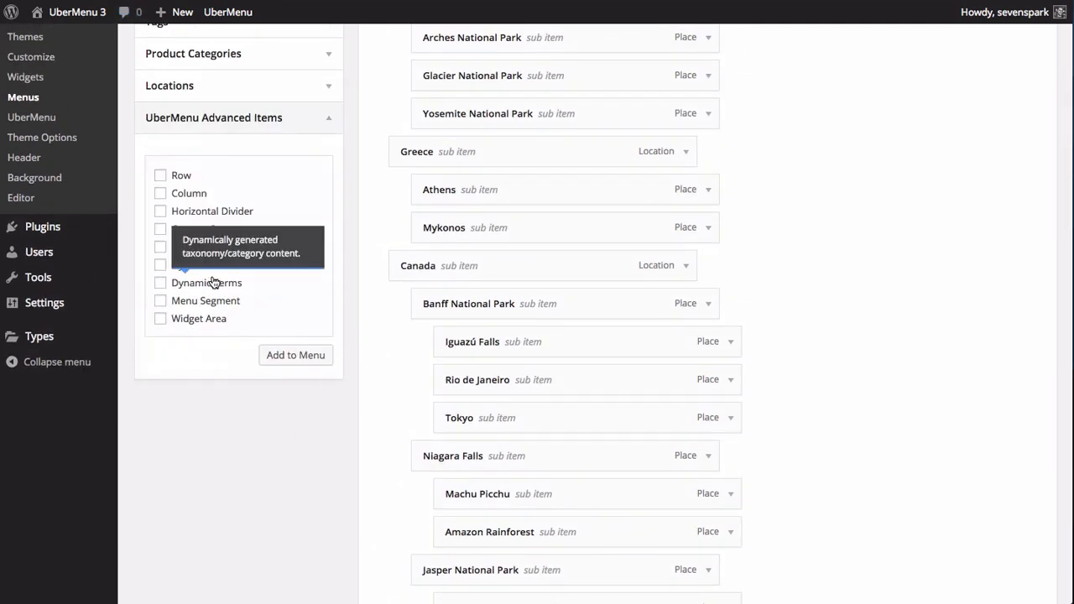
{"action": "left_click", "coordinate": [160, 230]}
{"action": "left_click", "coordinate": [296, 355]}
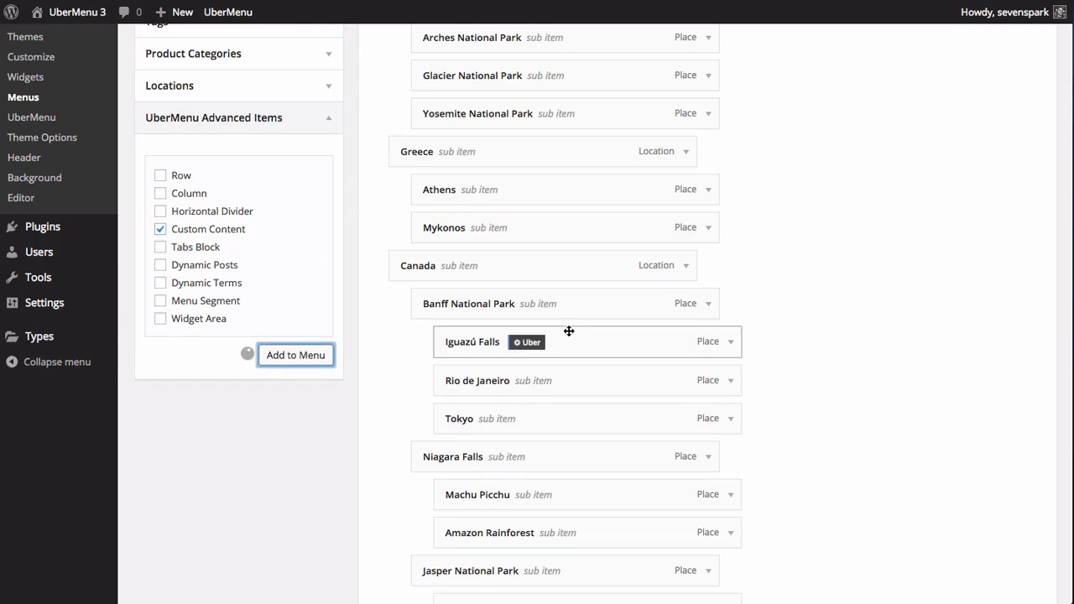
{"action": "scroll", "coordinate": [569, 331], "scroll_direction": "down", "scroll_amount": 20}
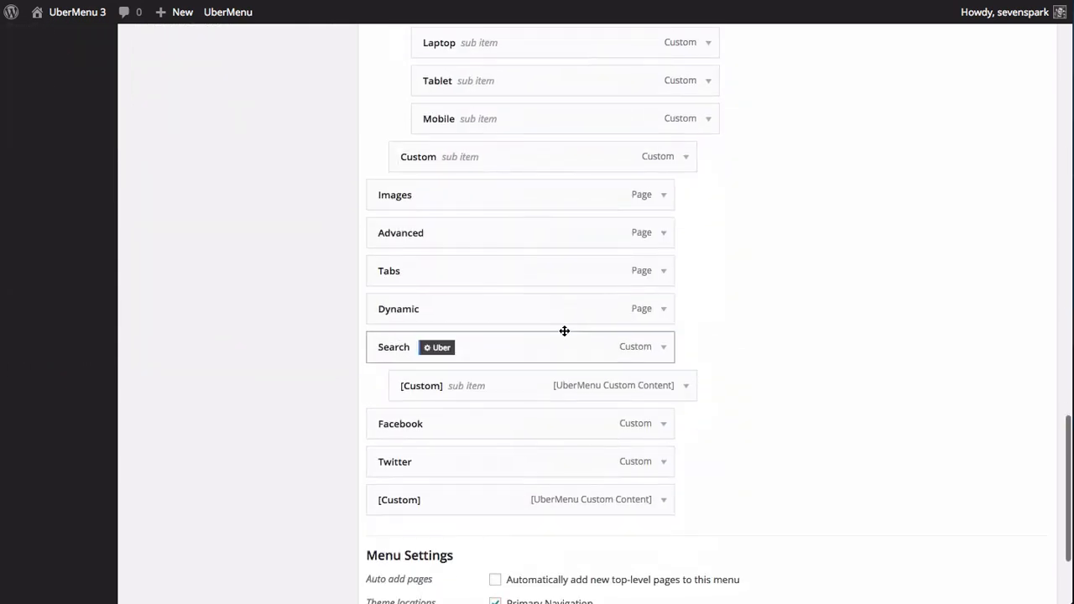
{"action": "left_click_drag", "start_coordinate": [390, 499], "coordinate": [445, 177]}
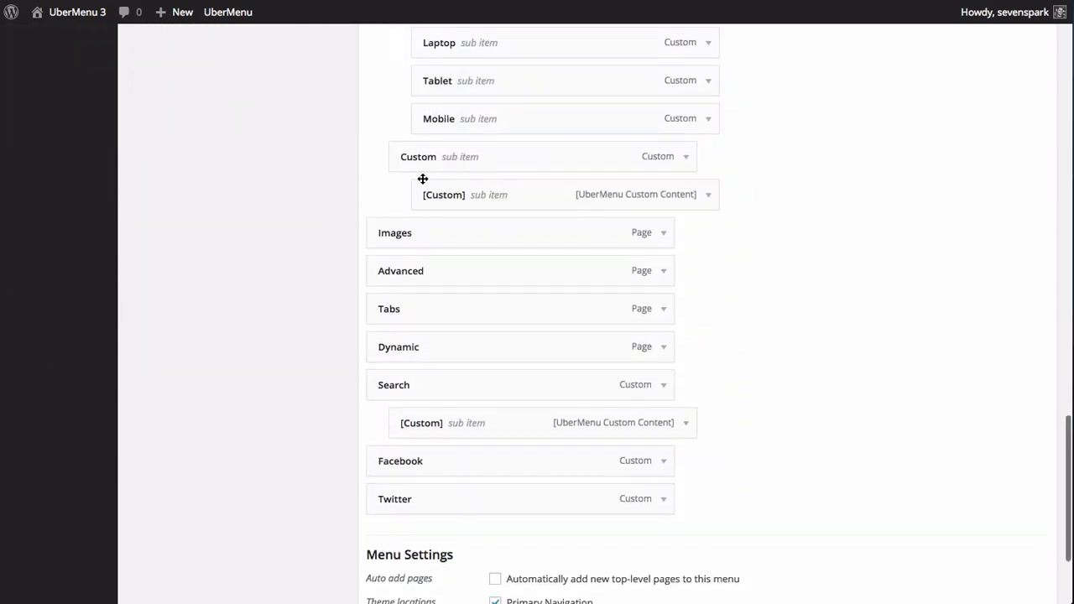
Step: Paste the copied sentence into the custom content of the item under the Custom column, save the menu item and close its settings
{"action": "scroll", "coordinate": [740, 264], "scroll_direction": "up", "scroll_amount": 2}
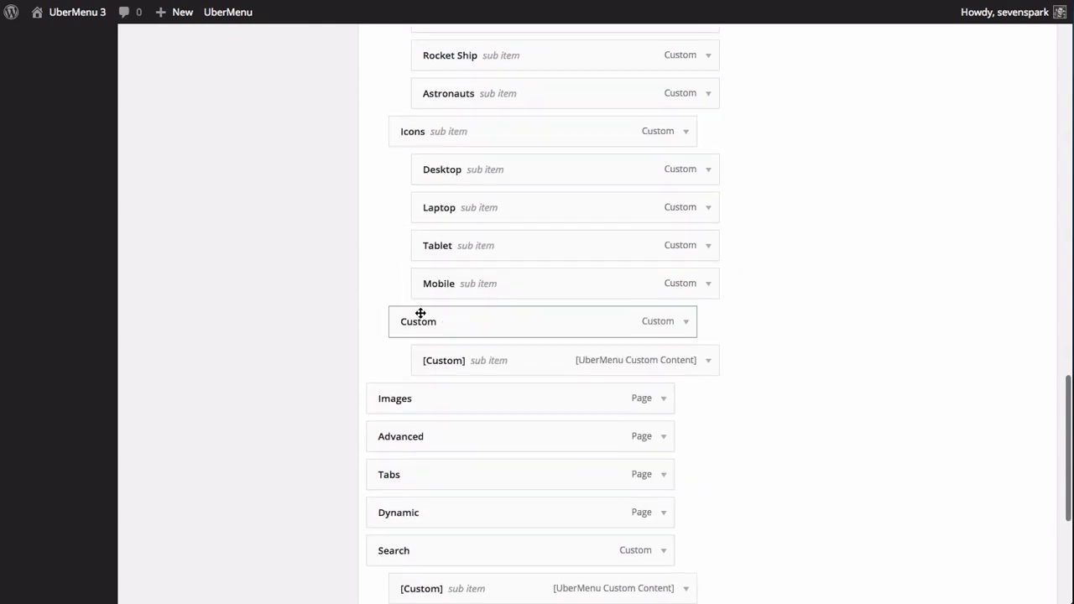
{"action": "left_click", "coordinate": [706, 361]}
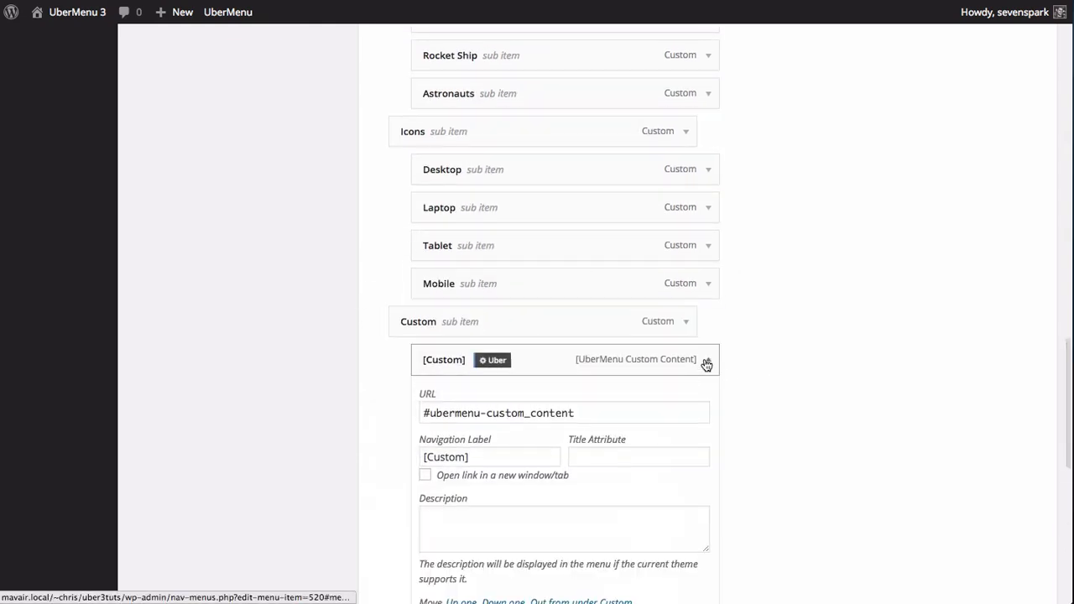
{"action": "left_click", "coordinate": [498, 361]}
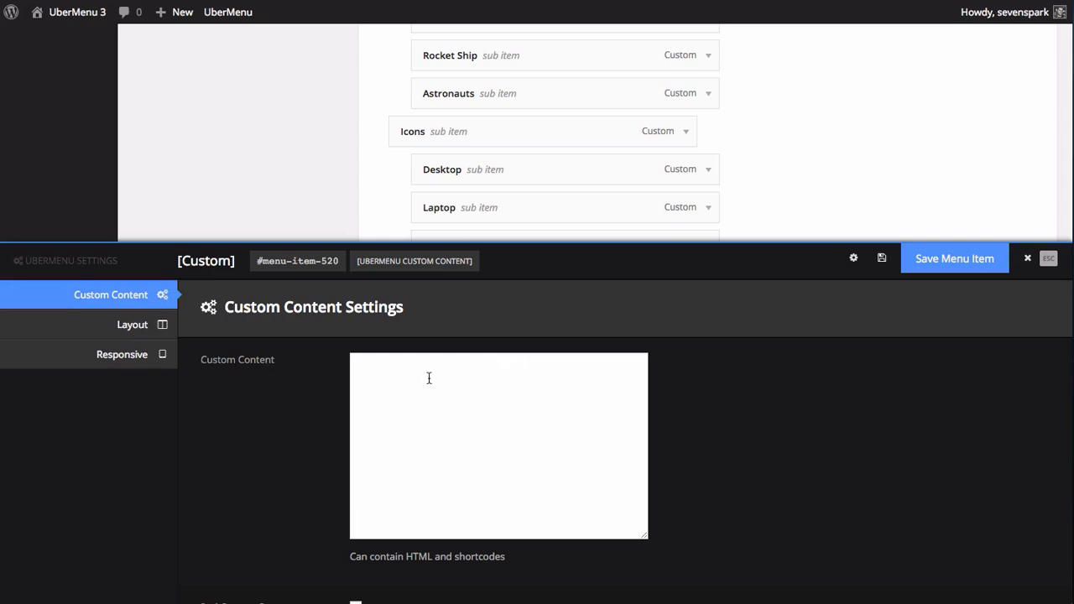
{"action": "left_click", "coordinate": [518, 400]}
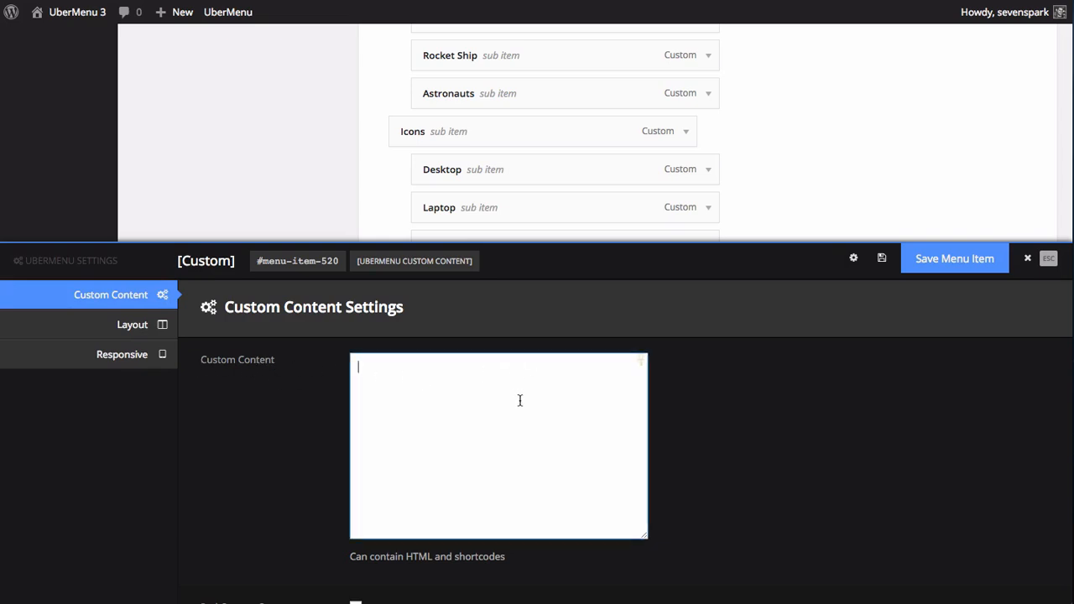
{"action": "key", "text": "ctrl+v"}
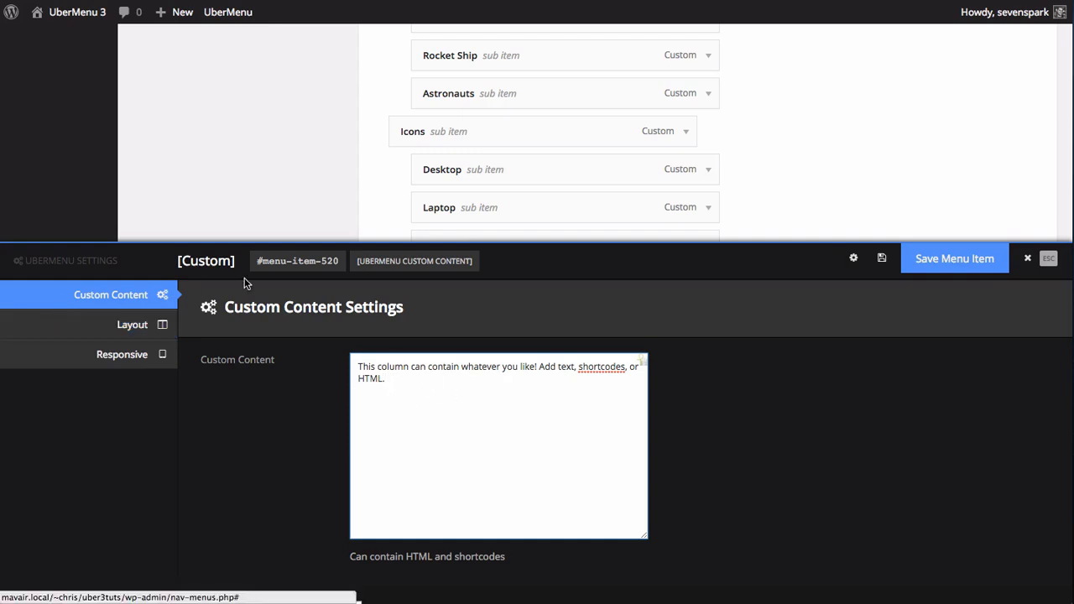
{"action": "left_click", "coordinate": [944, 258]}
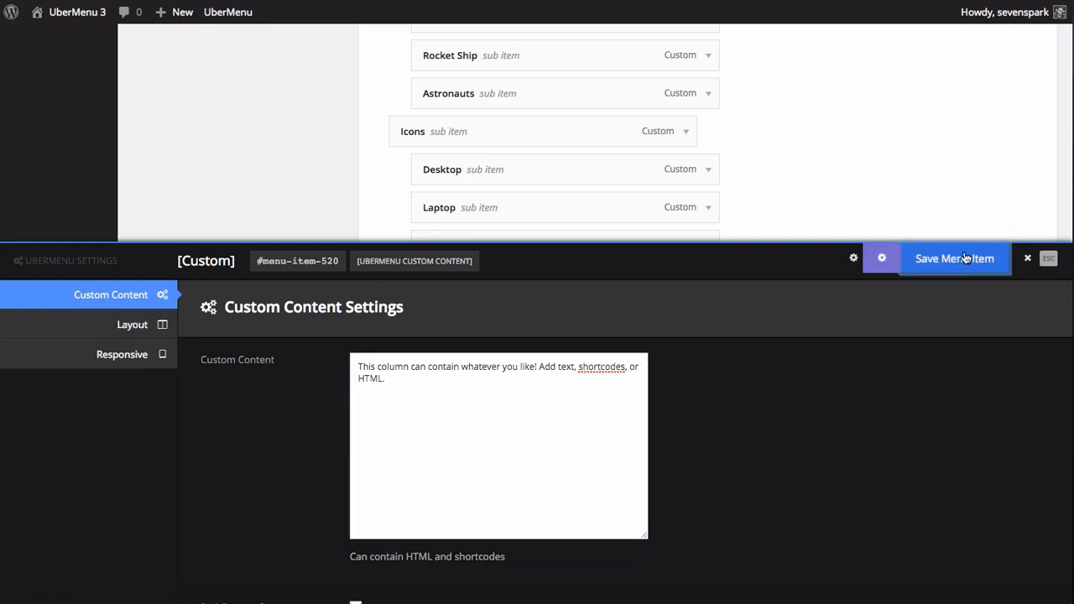
{"action": "left_click", "coordinate": [1044, 261]}
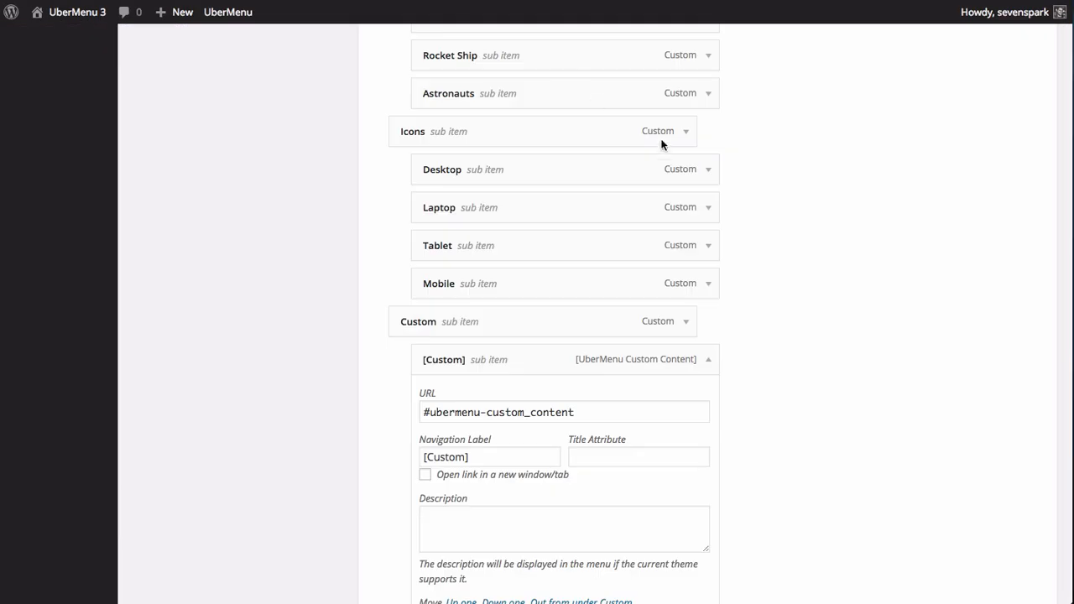
Step: Save the whole menu and reload the live site to check the Mega Menu submenu's custom content
{"action": "scroll", "coordinate": [883, 435], "scroll_direction": "down", "scroll_amount": 7}
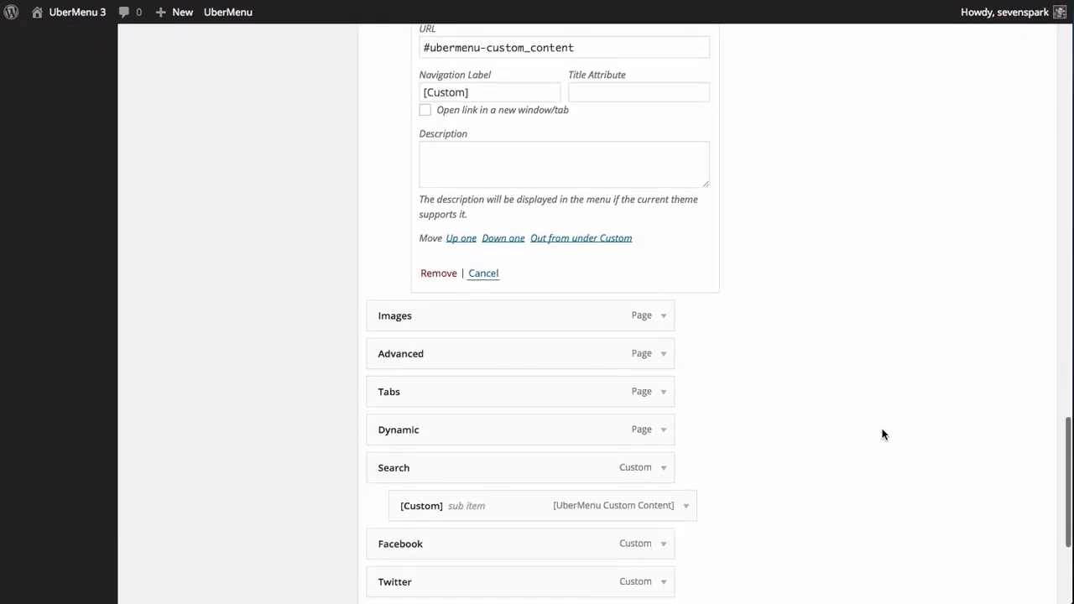
{"action": "left_click", "coordinate": [1024, 584]}
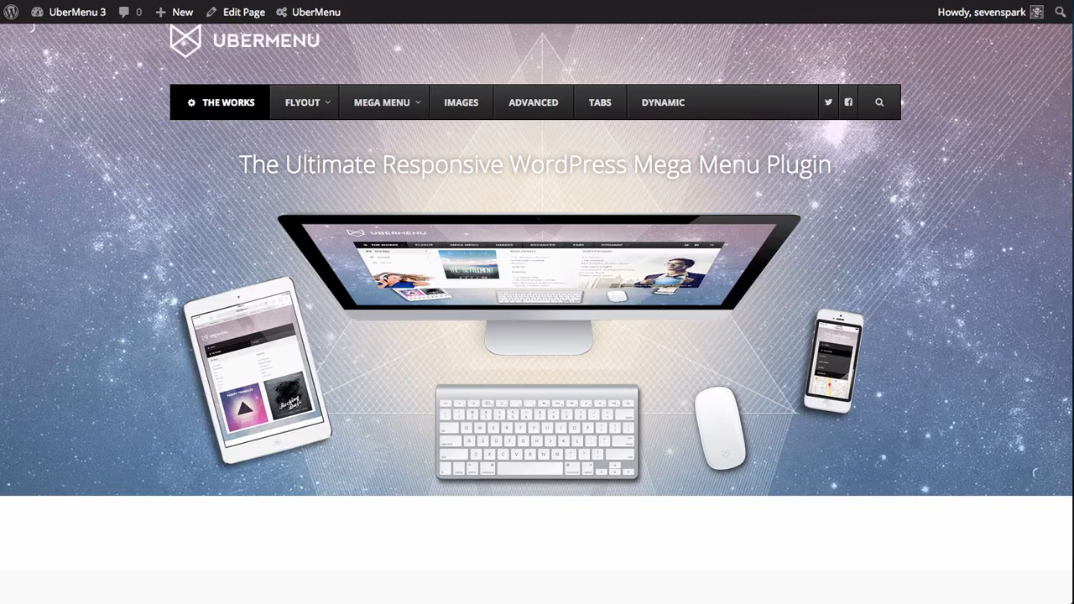
{"action": "left_click", "coordinate": [37, 122]}
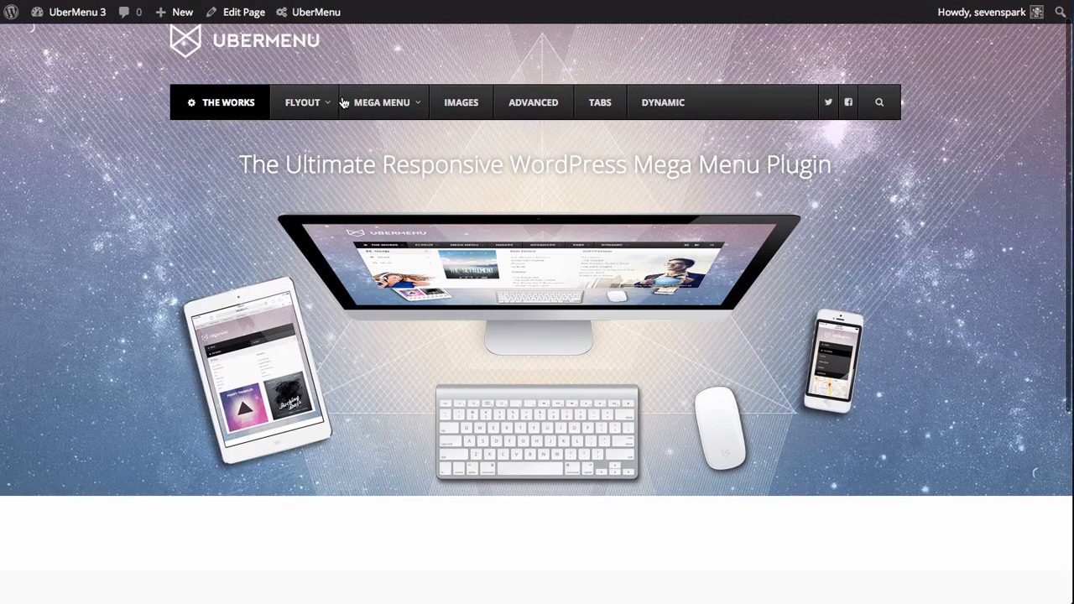
{"action": "mouse_move", "coordinate": [371, 92]}
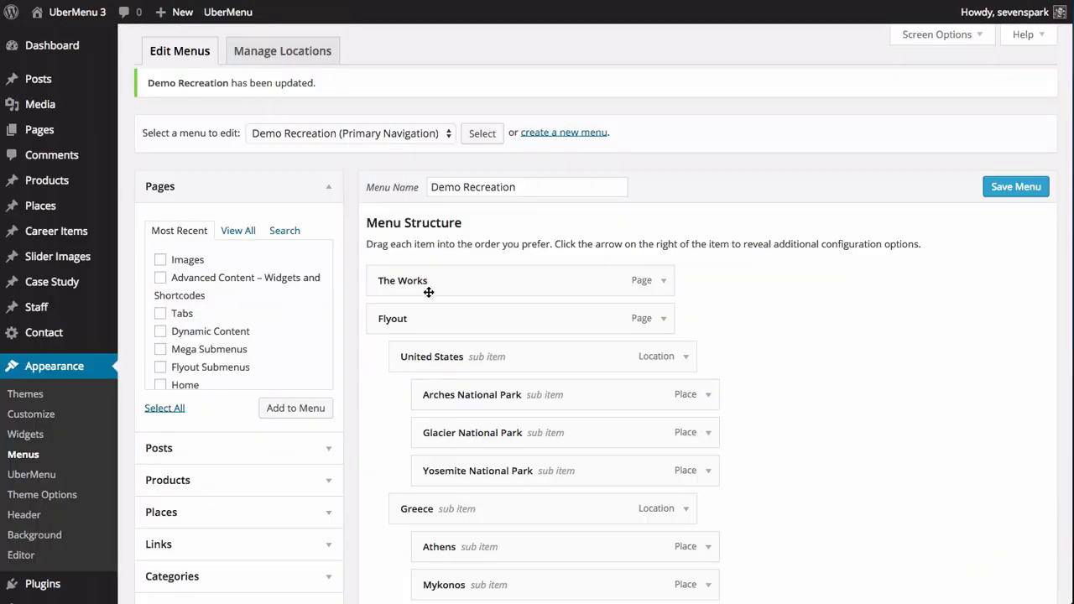
Step: Set the Mega Menu item's Submenu Column Default to 1/5 and save the menu item
{"action": "scroll", "coordinate": [428, 291], "scroll_direction": "down", "scroll_amount": 10}
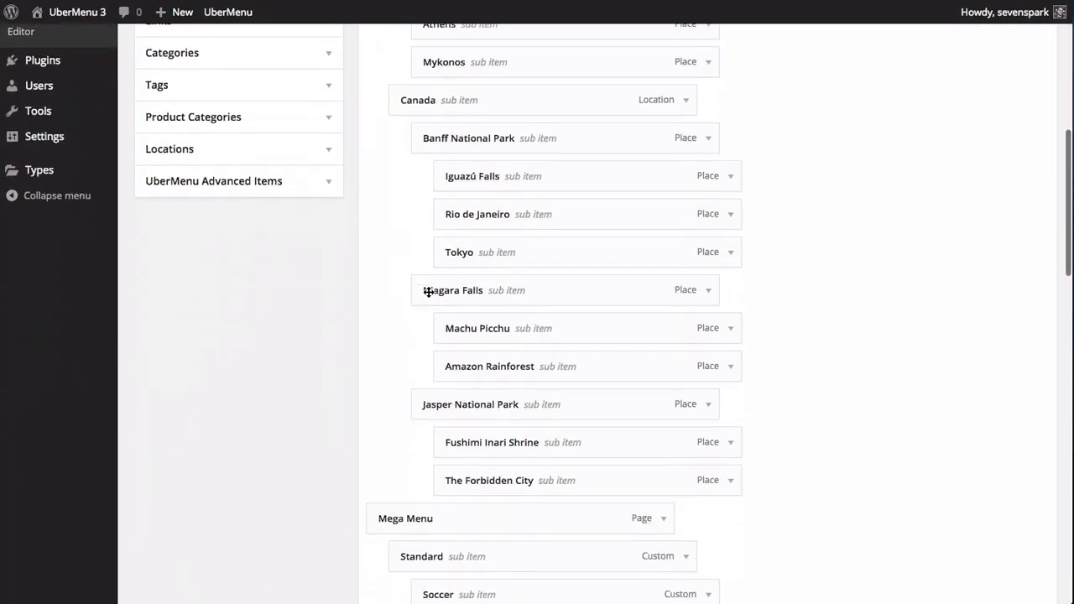
{"action": "mouse_move", "coordinate": [426, 174]}
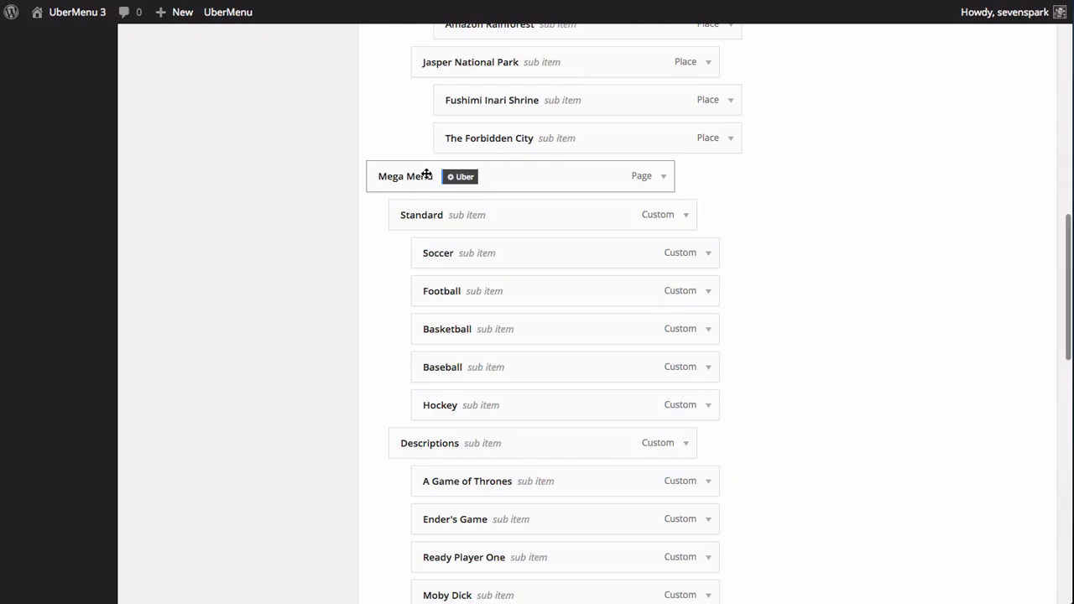
{"action": "left_click", "coordinate": [463, 177]}
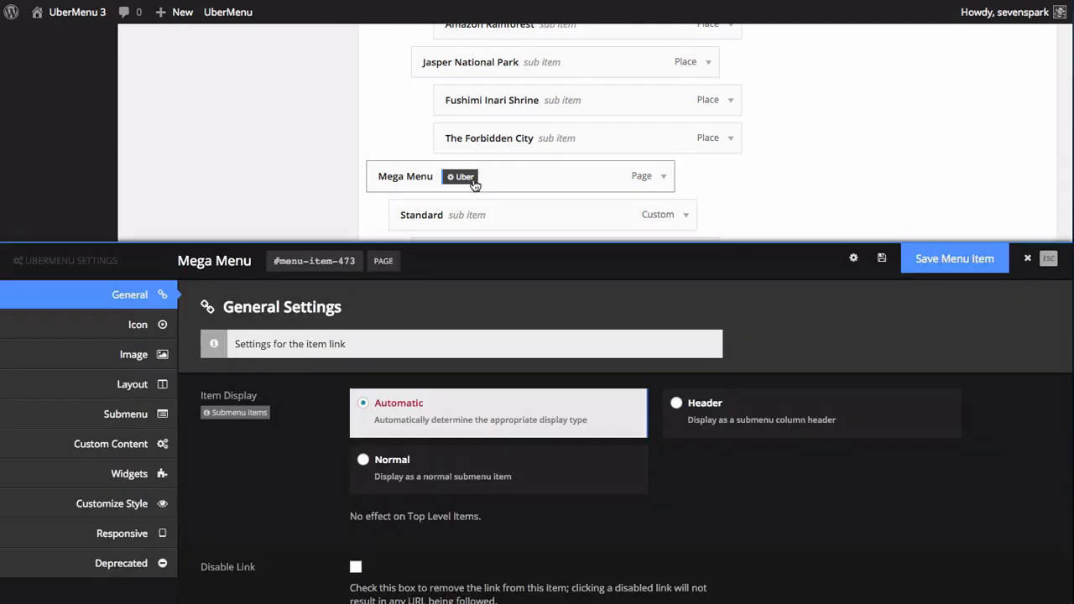
{"action": "left_click", "coordinate": [135, 417]}
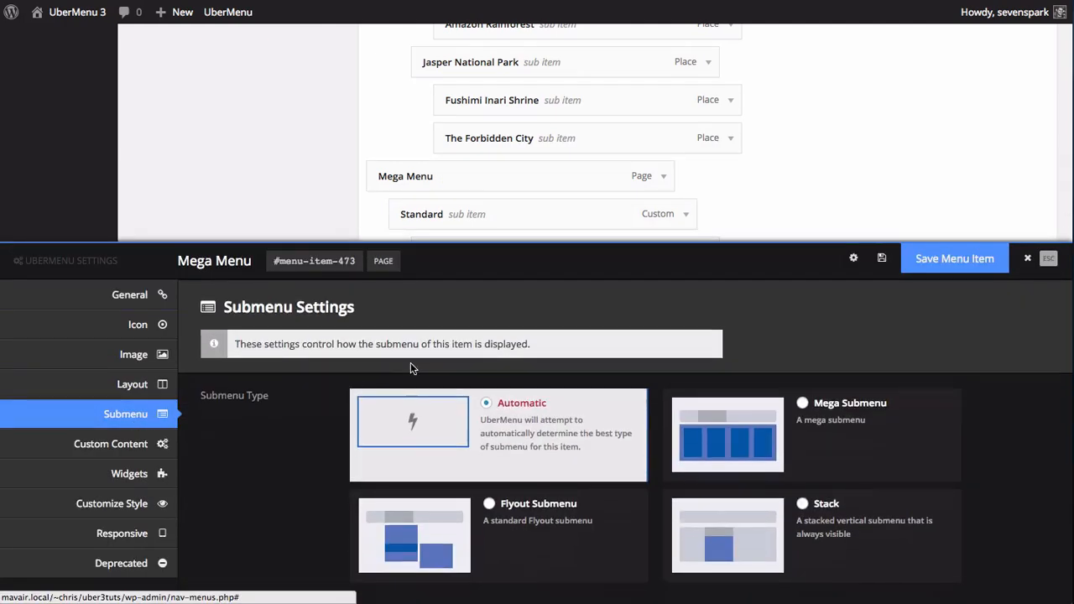
{"action": "scroll", "coordinate": [408, 369], "scroll_direction": "down", "scroll_amount": 15}
{"action": "scroll", "coordinate": [415, 369], "scroll_direction": "down", "scroll_amount": 4}
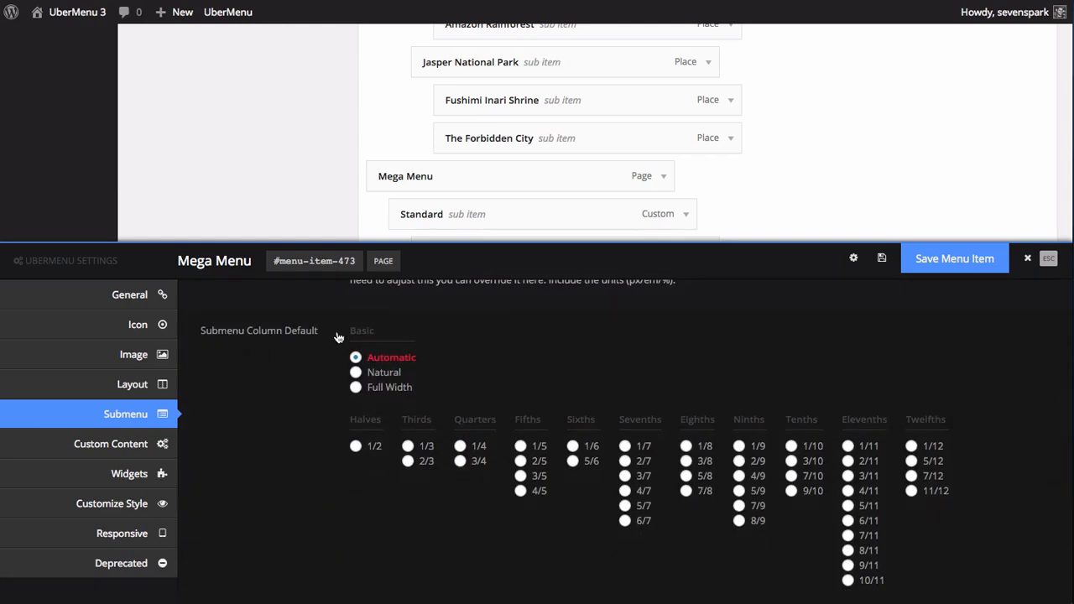
{"action": "scroll", "coordinate": [383, 336], "scroll_direction": "down", "scroll_amount": 1}
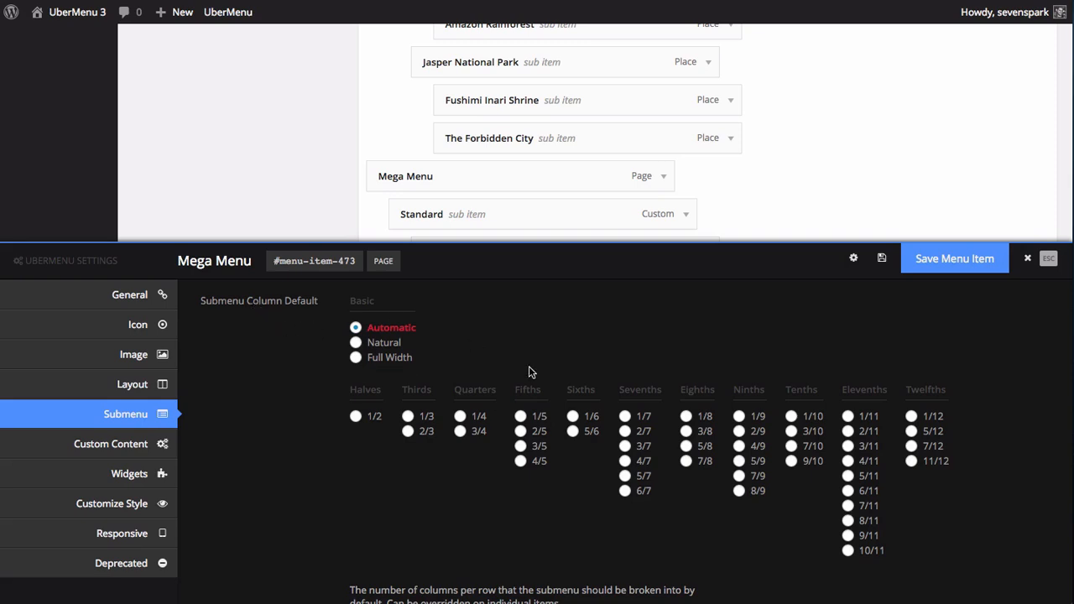
{"action": "left_click", "coordinate": [521, 417]}
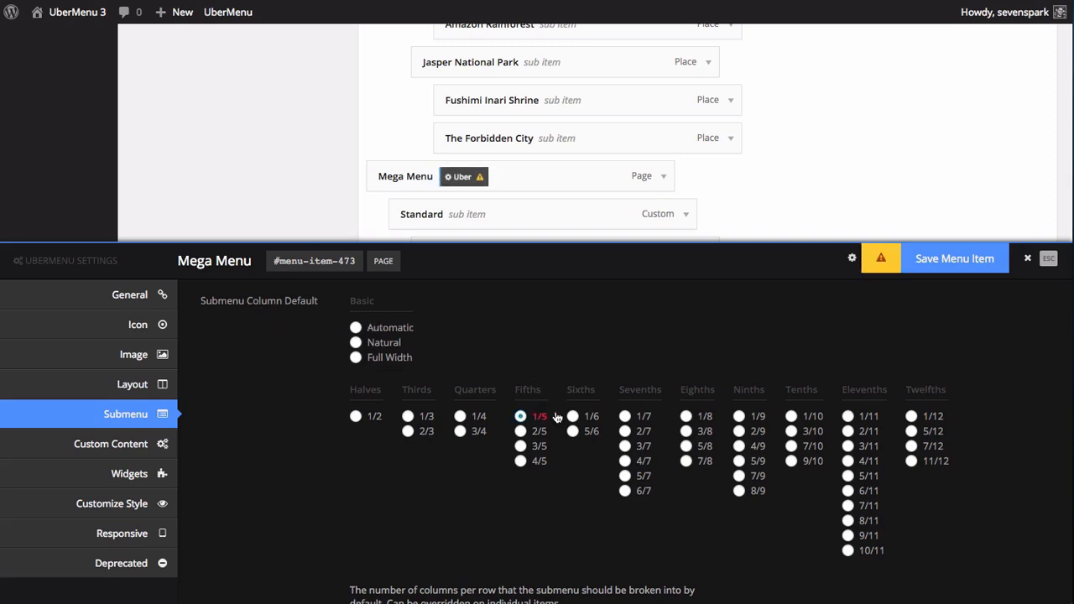
{"action": "left_click", "coordinate": [954, 258]}
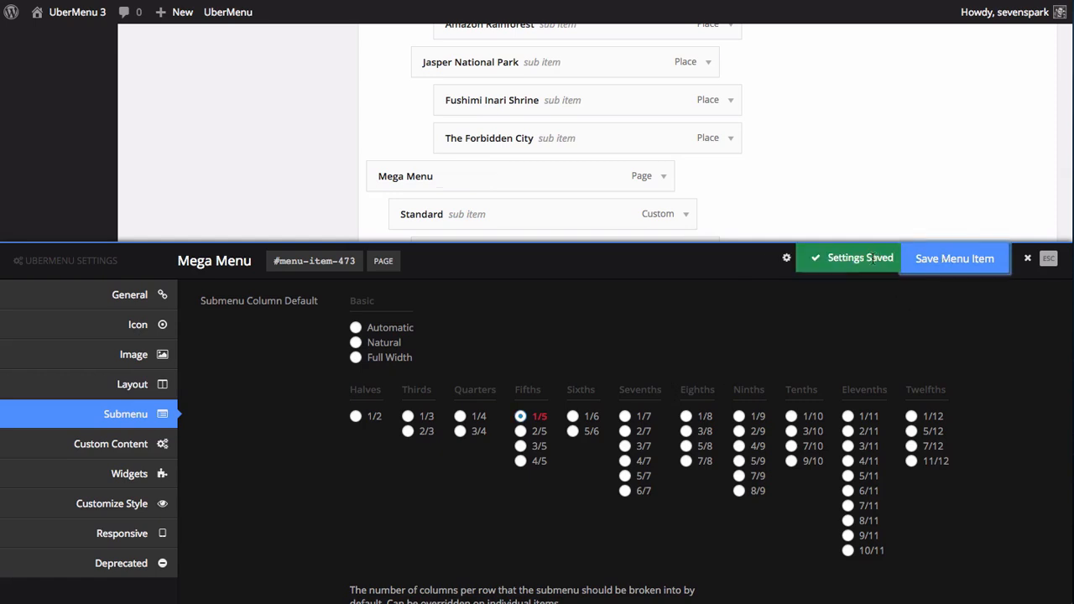
Step: Reload the live site and check the column layout of the Mega Menu submenu
{"action": "key", "text": "ctrl+Tab"}
{"action": "key", "text": "ctrl+r"}
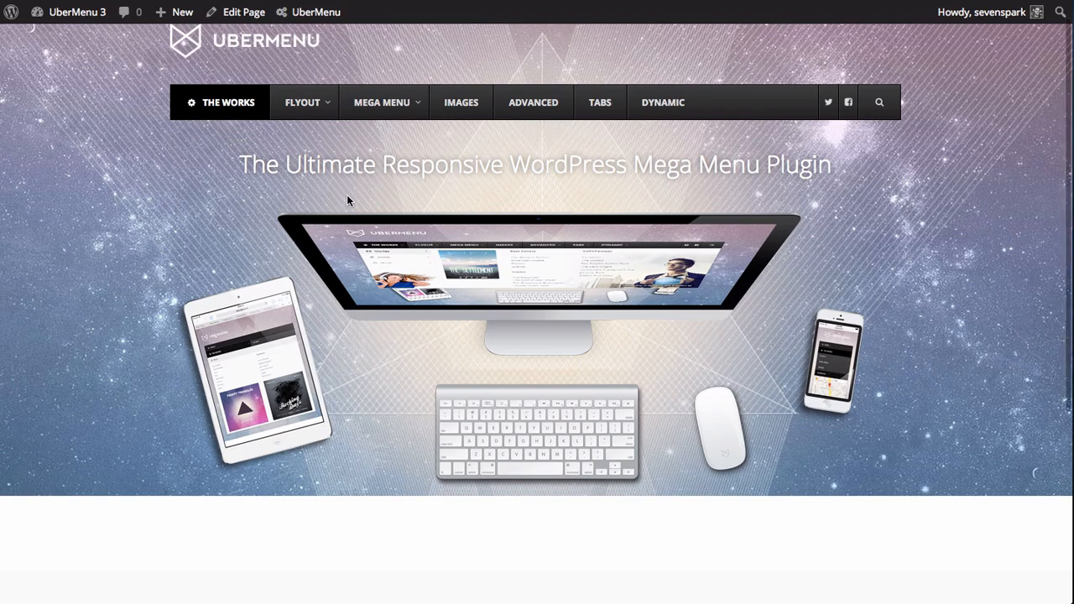
{"action": "mouse_move", "coordinate": [393, 102]}
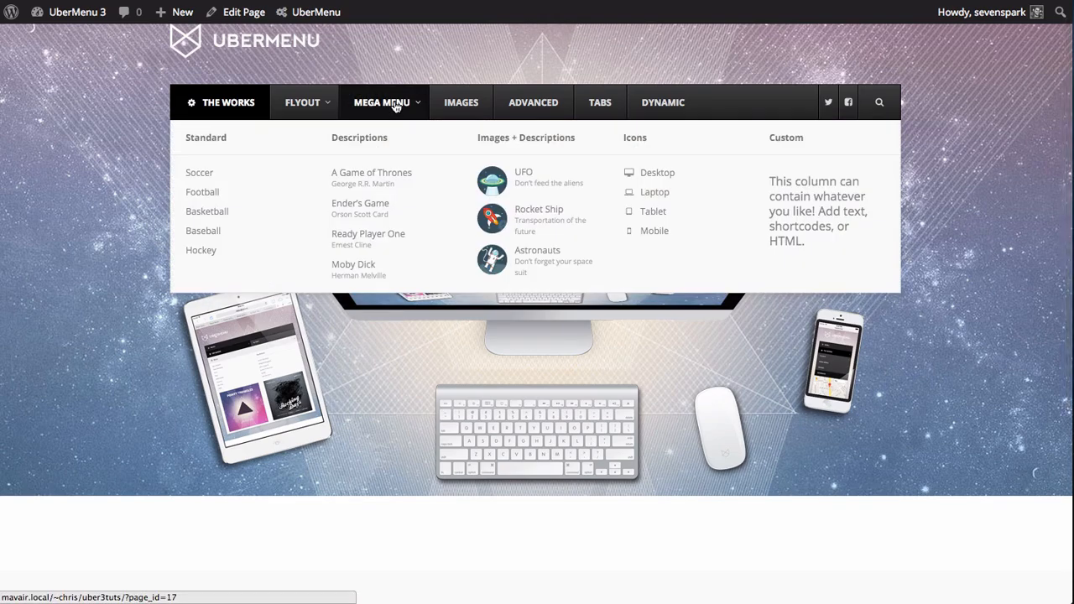
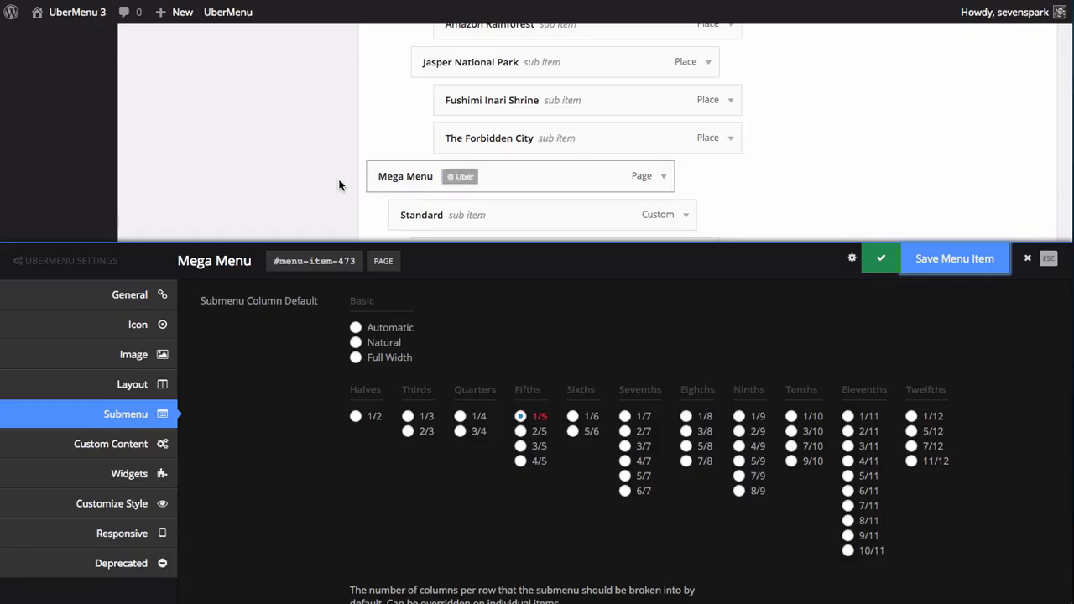
Step: Look through the column items nested under Mega Menu and close the Mega Menu item's settings
{"action": "scroll", "coordinate": [688, 172], "scroll_direction": "down", "scroll_amount": 2}
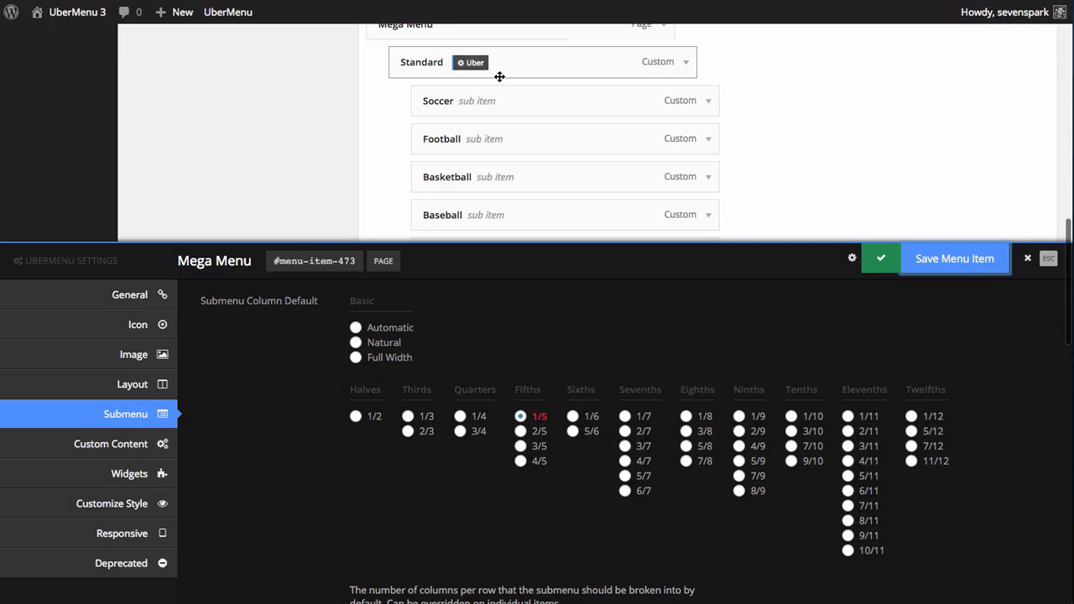
{"action": "mouse_move", "coordinate": [458, 89]}
{"action": "scroll", "coordinate": [508, 111], "scroll_direction": "down", "scroll_amount": 5}
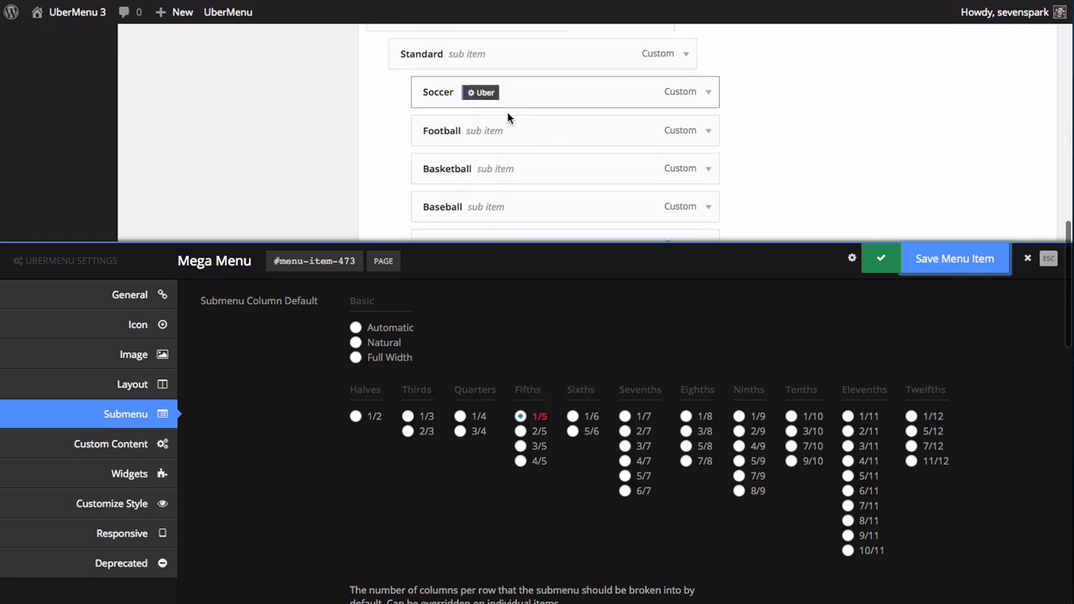
{"action": "scroll", "coordinate": [508, 112], "scroll_direction": "down", "scroll_amount": 1}
{"action": "scroll", "coordinate": [507, 112], "scroll_direction": "up", "scroll_amount": 2}
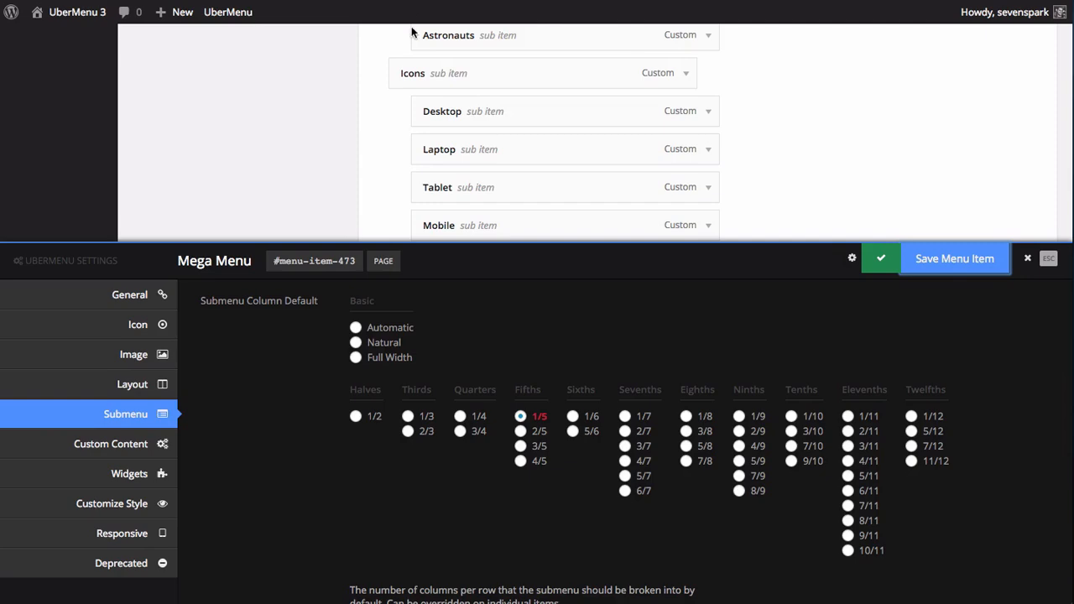
{"action": "left_click", "coordinate": [1028, 257]}
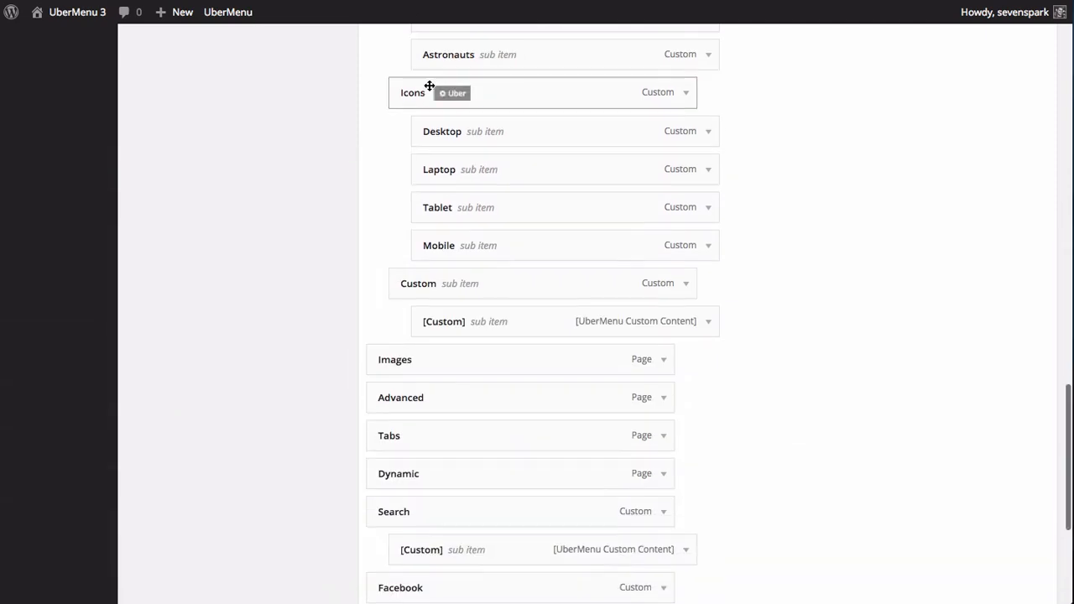
{"action": "scroll", "coordinate": [494, 89], "scroll_direction": "up", "scroll_amount": 3}
{"action": "scroll", "coordinate": [426, 155], "scroll_direction": "up", "scroll_amount": 5}
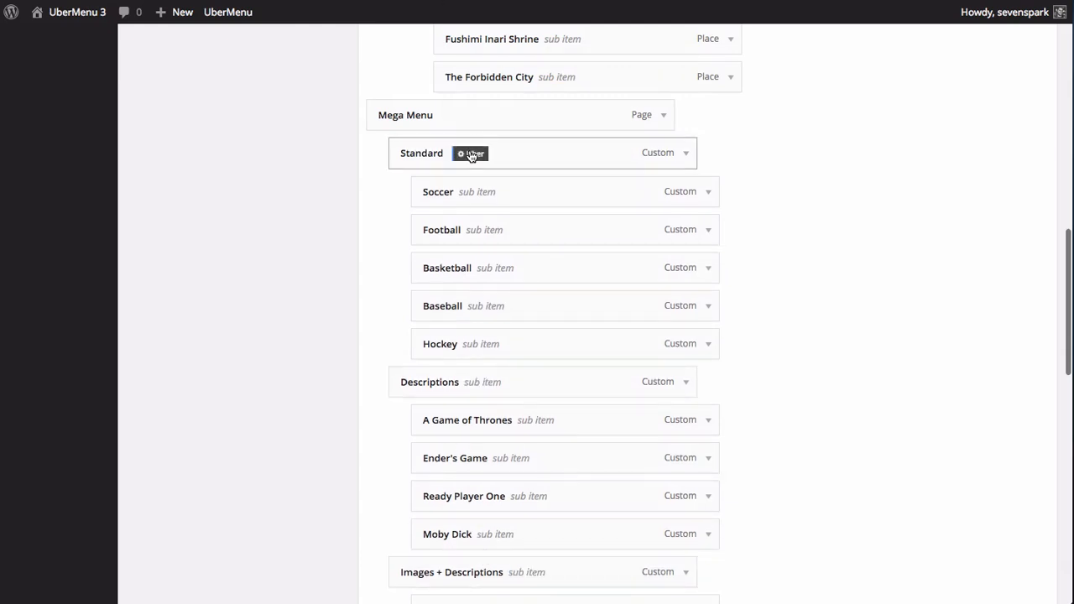
Step: Compare with the demo's columns, set the Standard item's Columns Width to 1/8, save it and check the Mega Menu submenu on the live site
{"action": "left_click", "coordinate": [470, 155]}
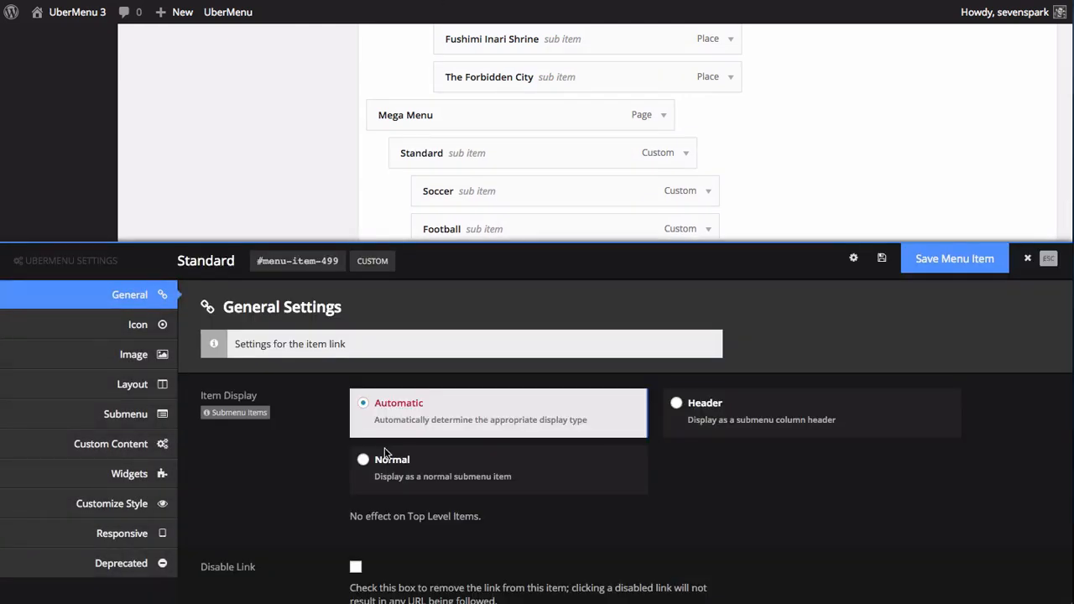
{"action": "left_click", "coordinate": [109, 386]}
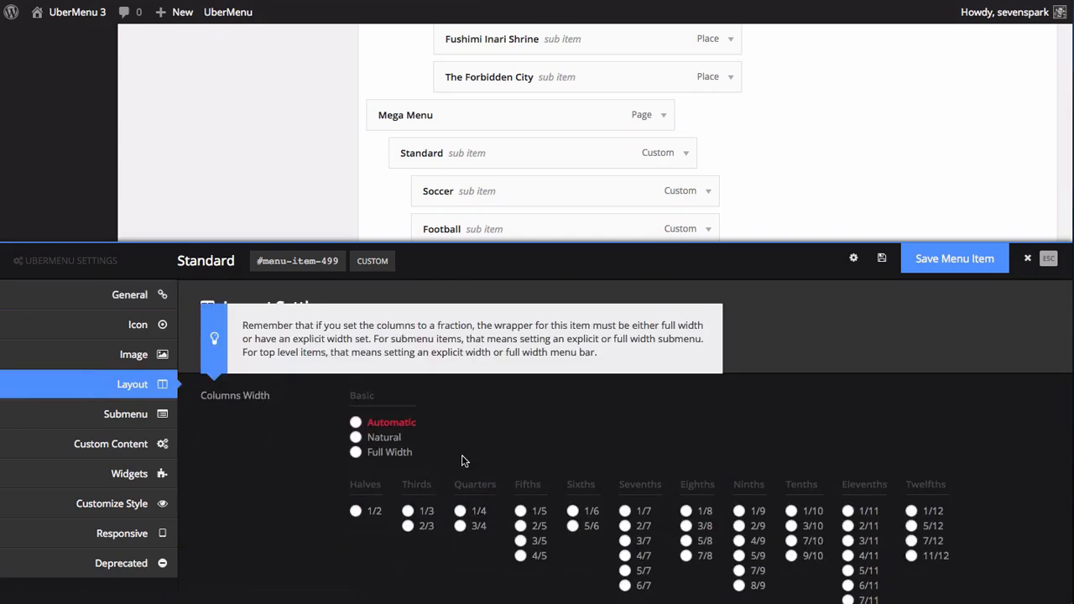
{"action": "scroll", "coordinate": [457, 470], "scroll_direction": "down", "scroll_amount": 2}
{"action": "scroll", "coordinate": [440, 424], "scroll_direction": "up", "scroll_amount": 1}
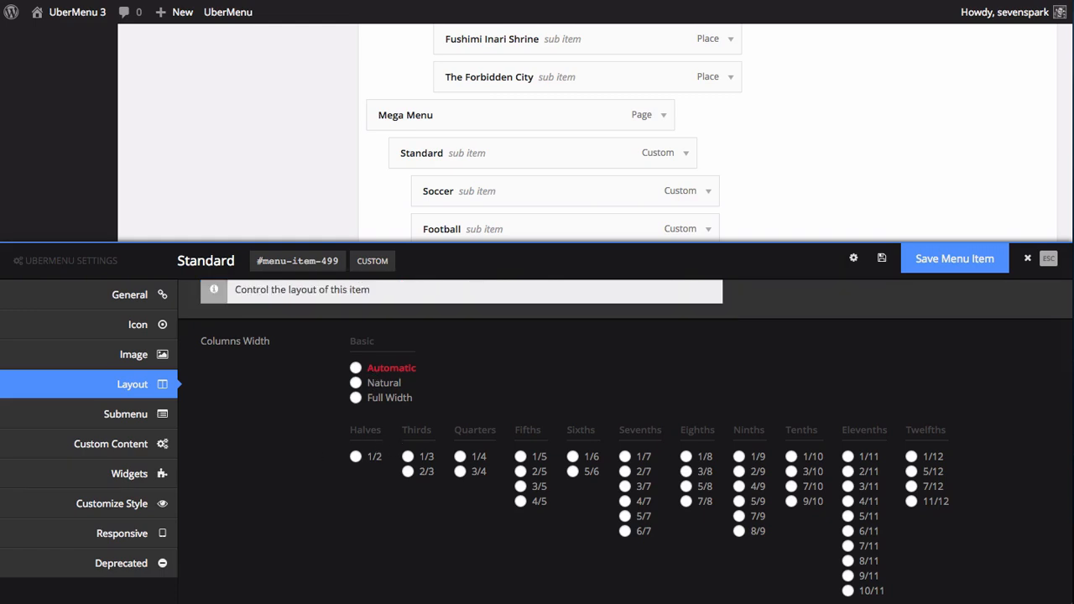
{"action": "left_click", "coordinate": [335, 603]}
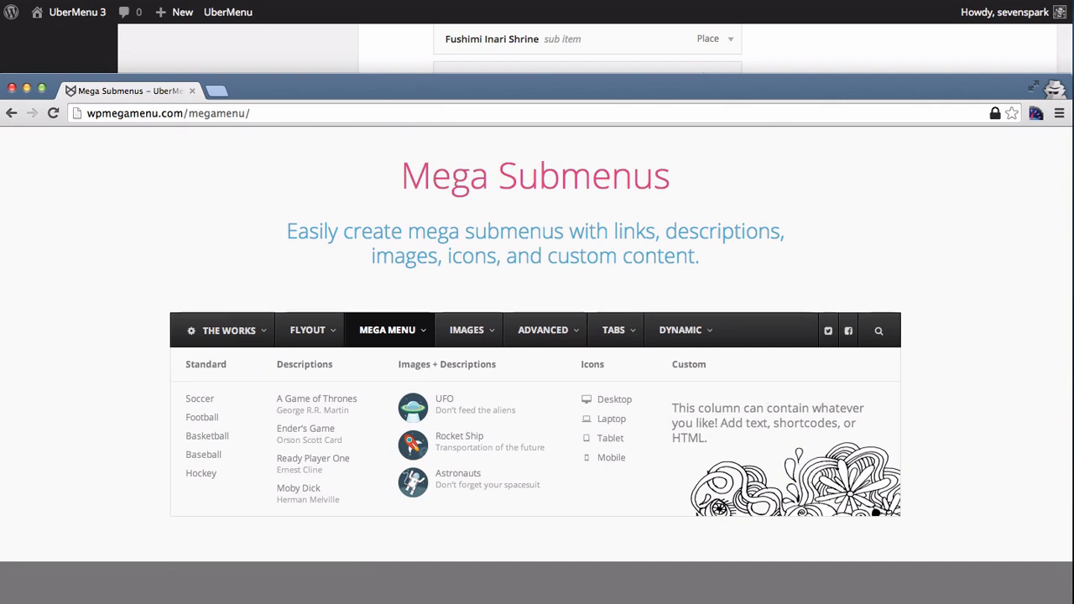
{"action": "key", "text": "super+grave"}
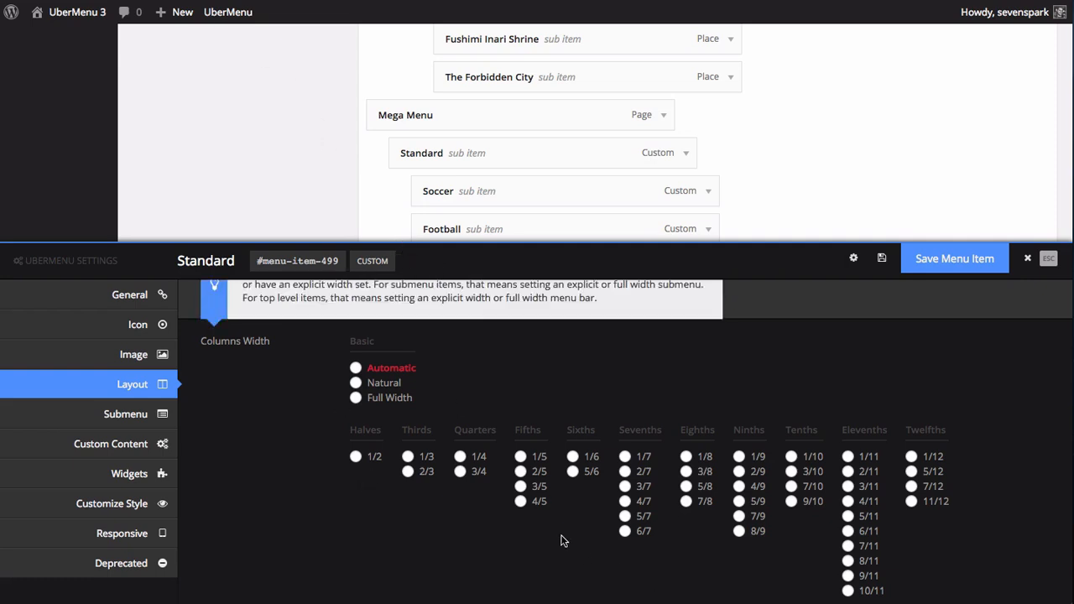
{"action": "left_click", "coordinate": [694, 458]}
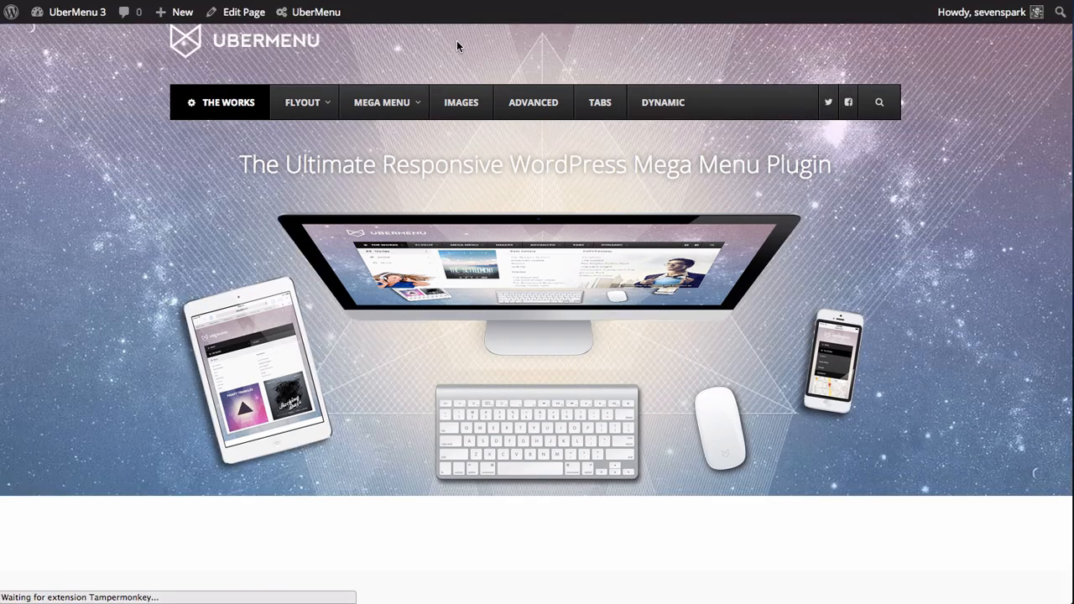
{"action": "mouse_move", "coordinate": [383, 108]}
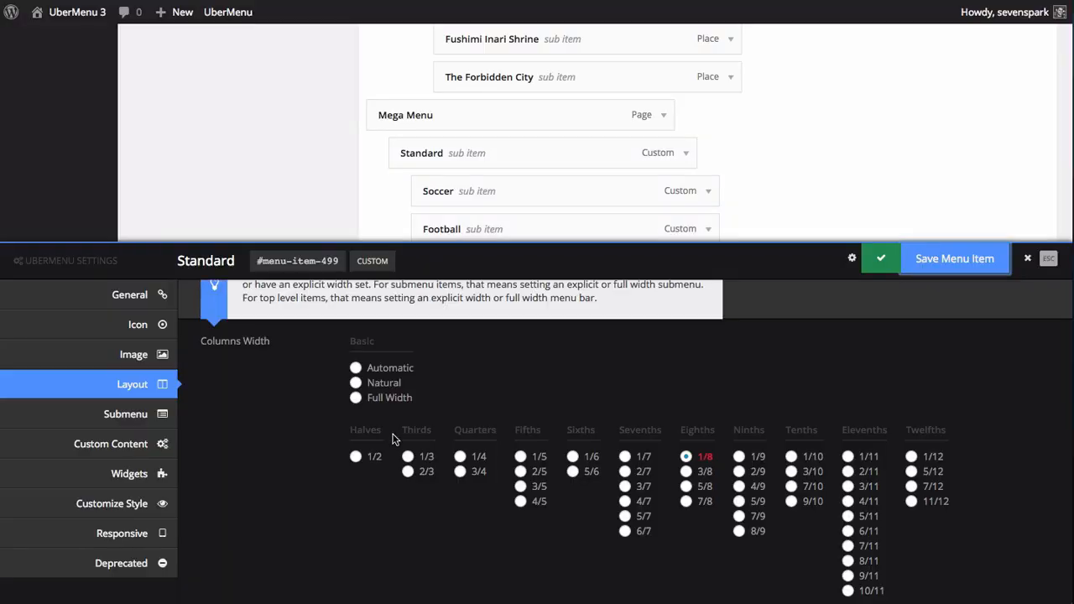
{"action": "scroll", "coordinate": [549, 158], "scroll_direction": "down", "scroll_amount": 3}
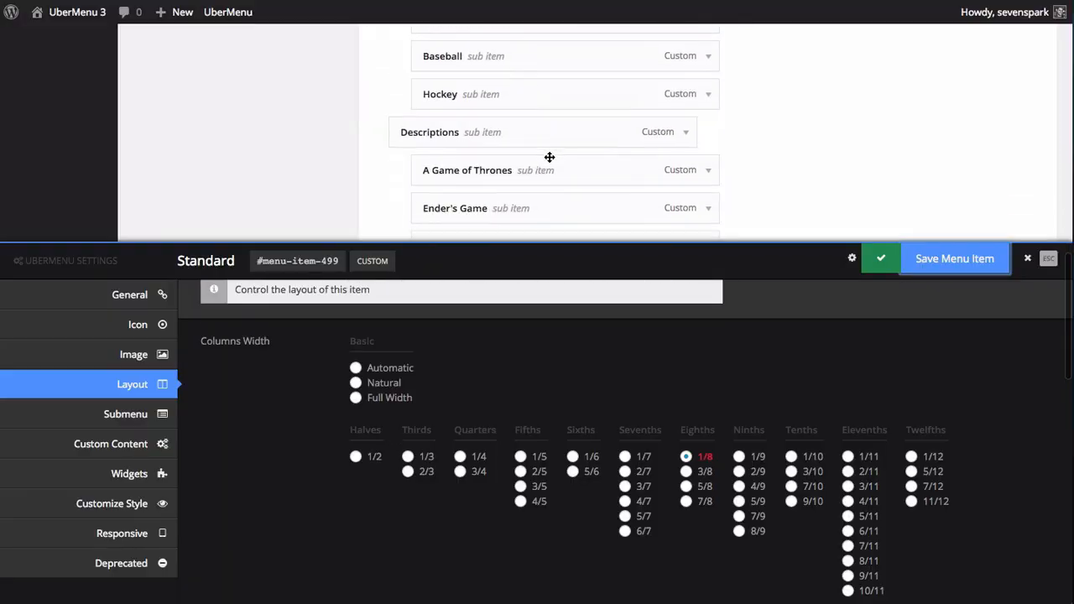
Step: Set the Descriptions item's Columns Width to 1/6 in its UberMenu layout settings and save the menu item
{"action": "left_click", "coordinate": [475, 127]}
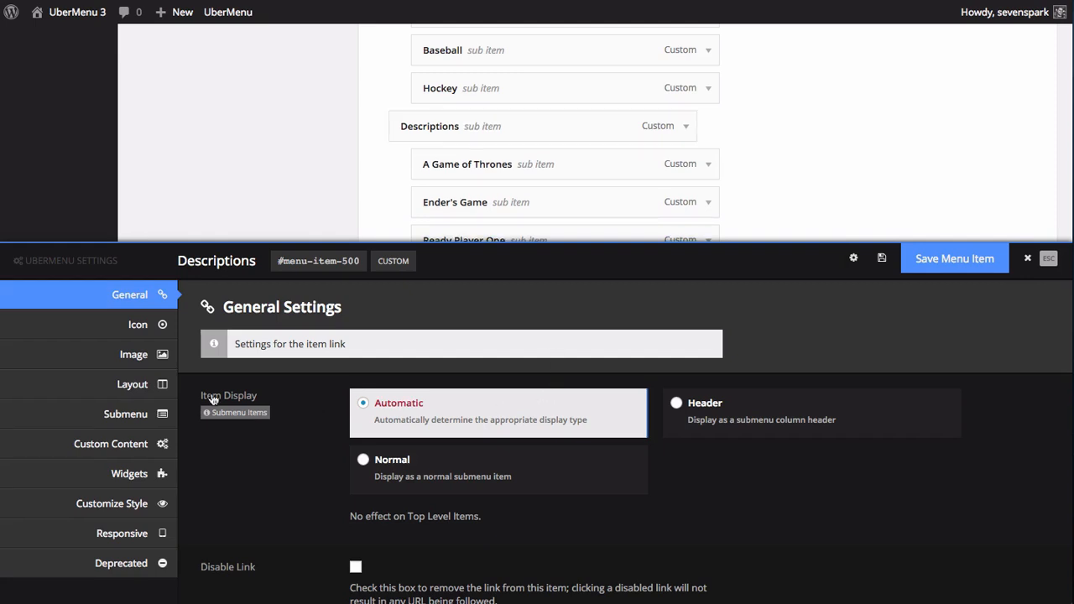
{"action": "left_click", "coordinate": [113, 388]}
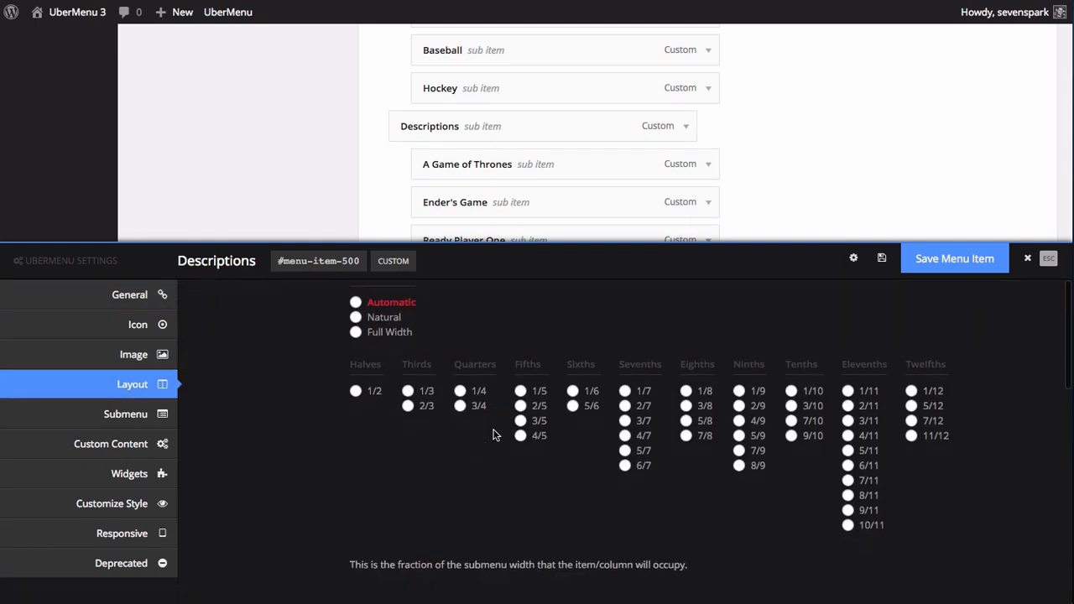
{"action": "left_click", "coordinate": [590, 390]}
{"action": "left_click", "coordinate": [925, 262]}
Step: Set the Images + Descriptions item's Columns Width to 1/4 in its UberMenu layout settings and save the menu item
{"action": "scroll", "coordinate": [494, 132], "scroll_direction": "down", "scroll_amount": 3}
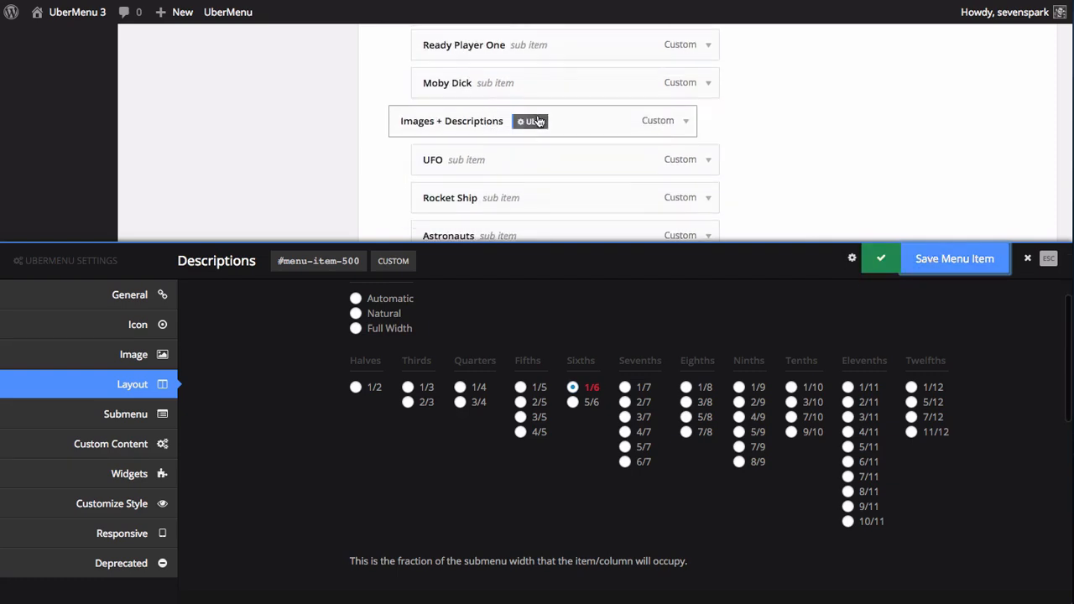
{"action": "left_click", "coordinate": [533, 123]}
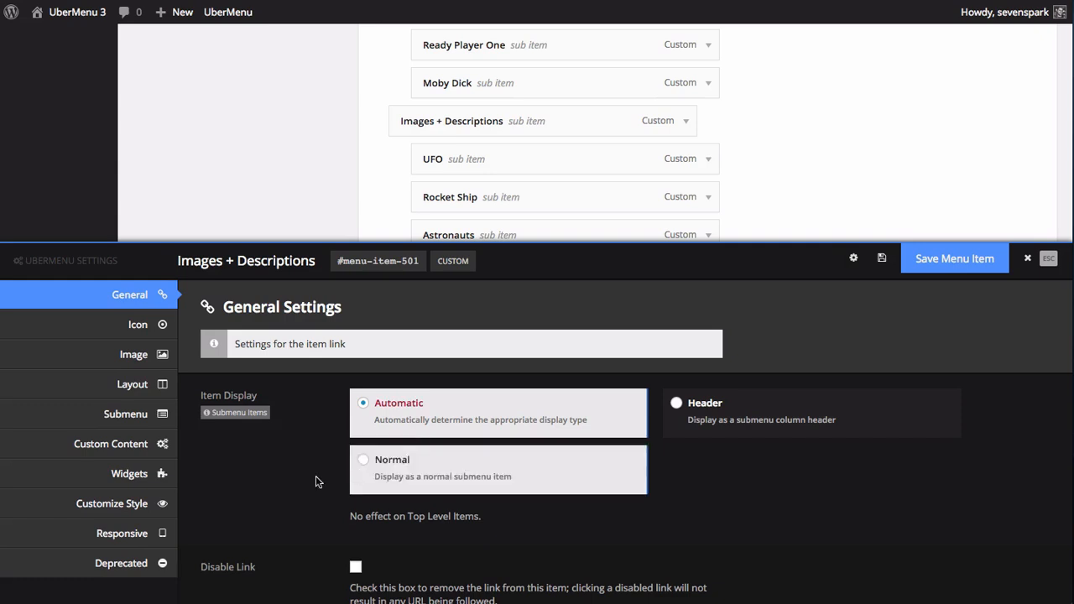
{"action": "left_click", "coordinate": [131, 384]}
{"action": "scroll", "coordinate": [517, 366], "scroll_direction": "down", "scroll_amount": 3}
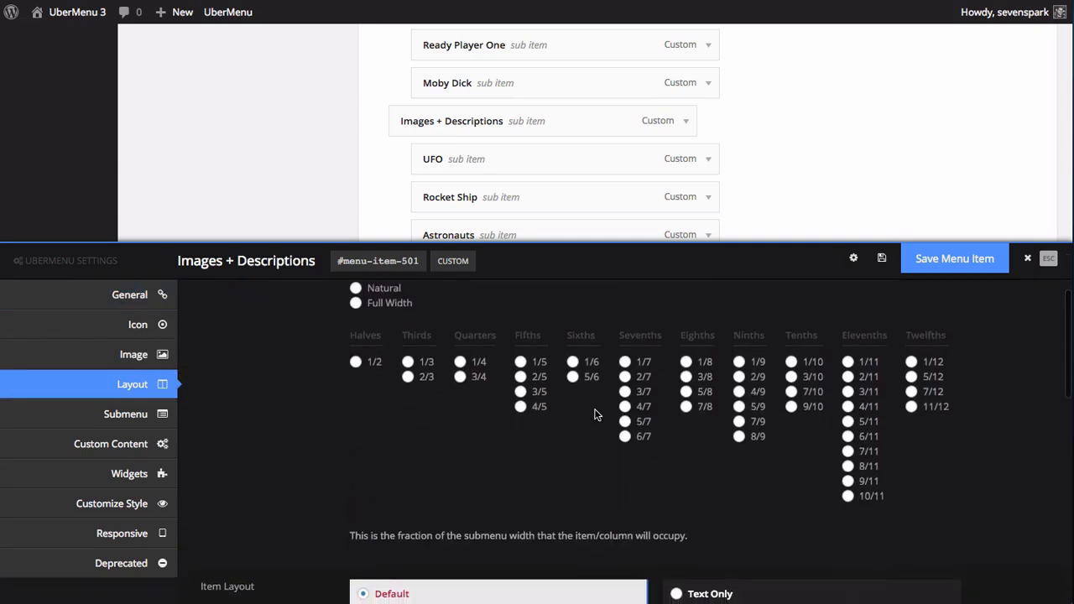
{"action": "left_click", "coordinate": [475, 369]}
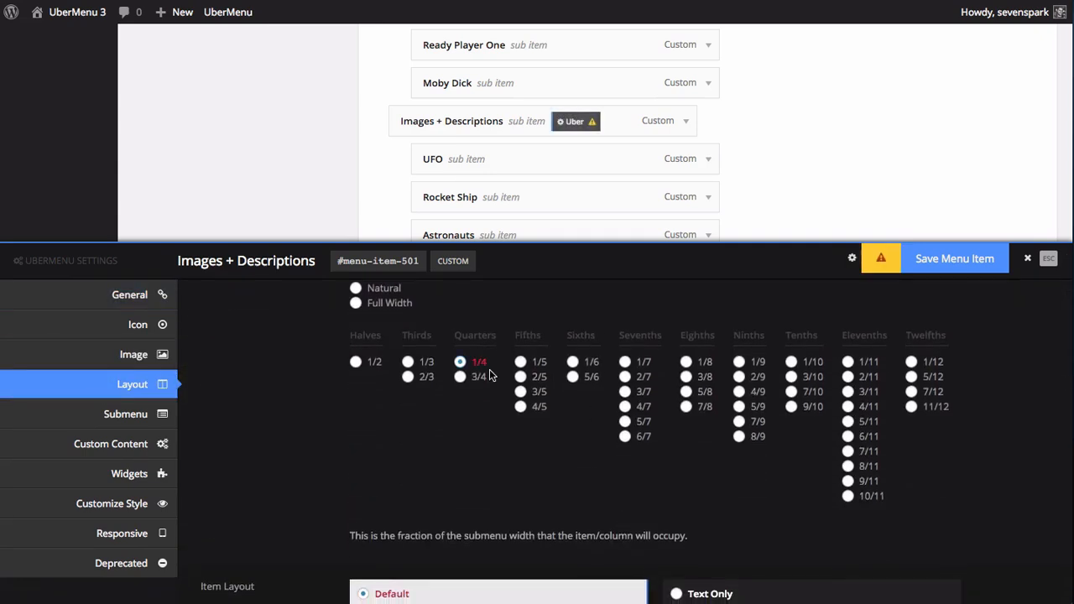
{"action": "left_click", "coordinate": [940, 271]}
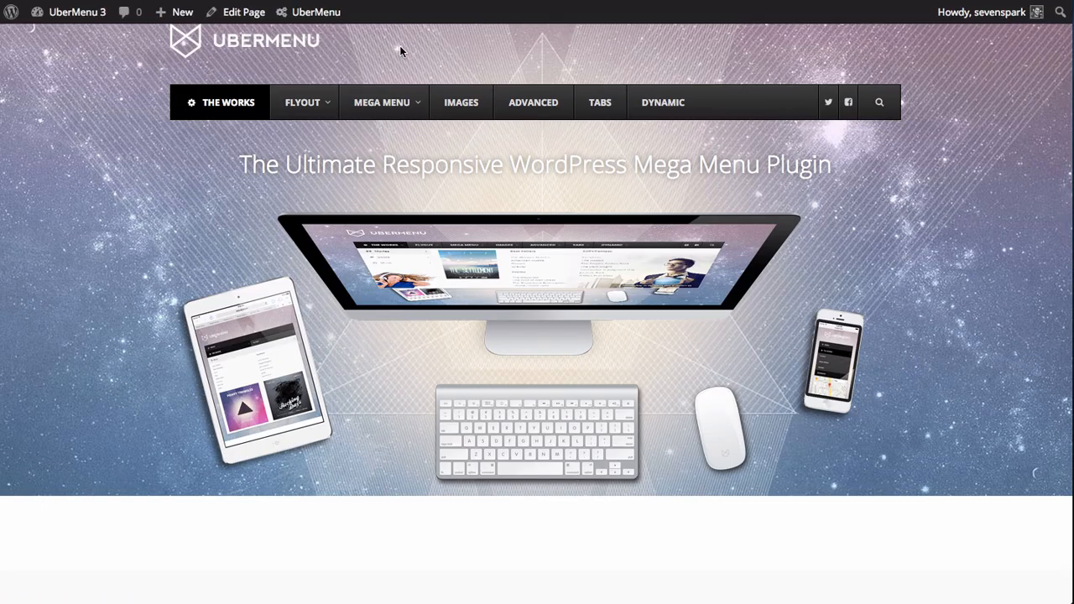
Step: Check the Mega Menu submenu's columns on the live site and close the Images + Descriptions item's settings
{"action": "mouse_move", "coordinate": [383, 105]}
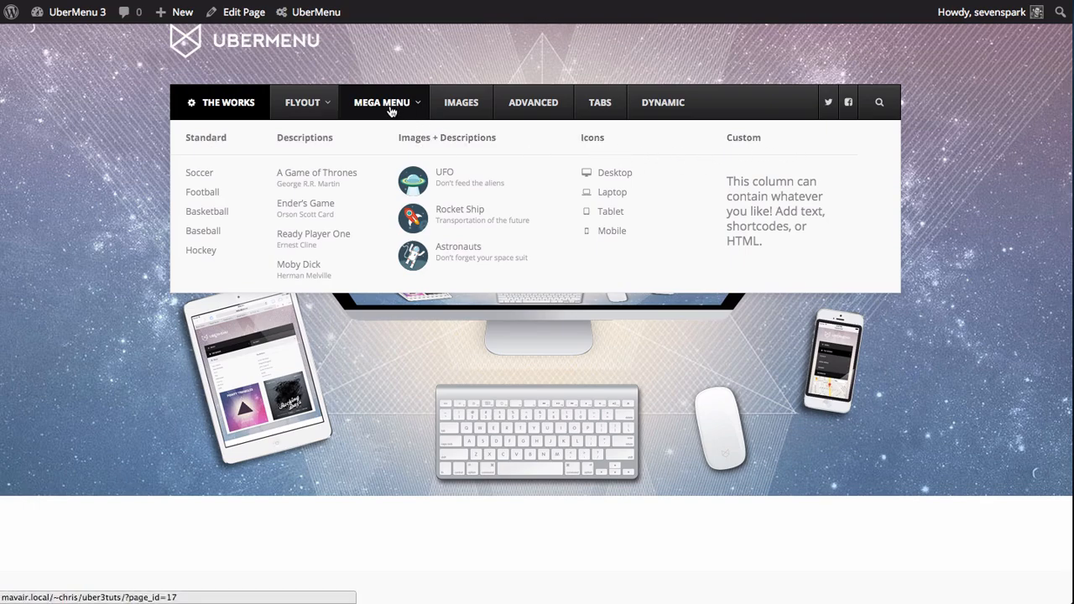
{"action": "mouse_move", "coordinate": [317, 10]}
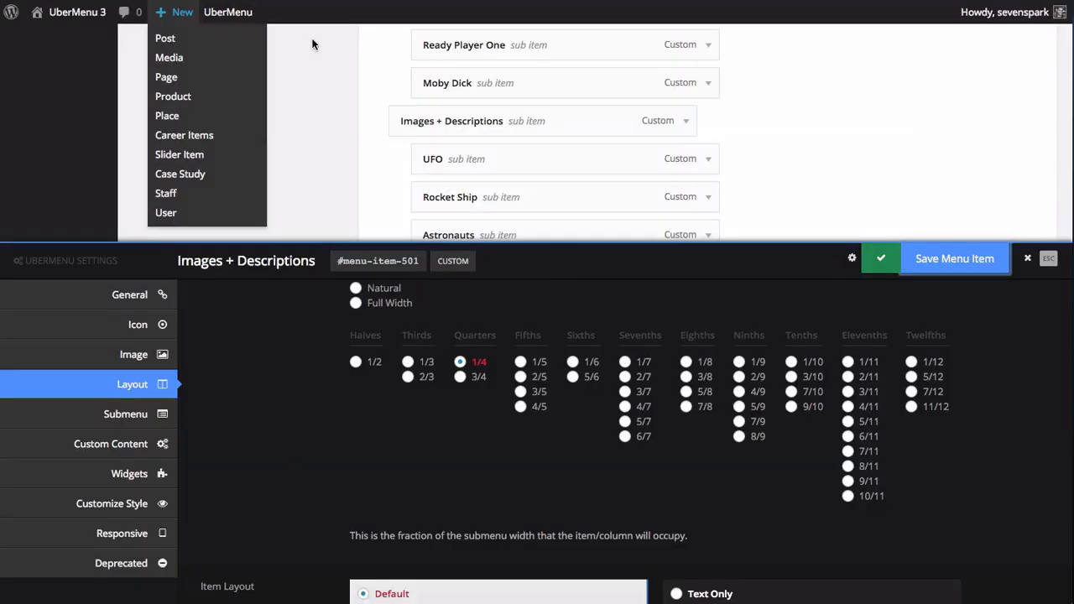
{"action": "mouse_move", "coordinate": [523, 156]}
{"action": "left_click", "coordinate": [1047, 259]}
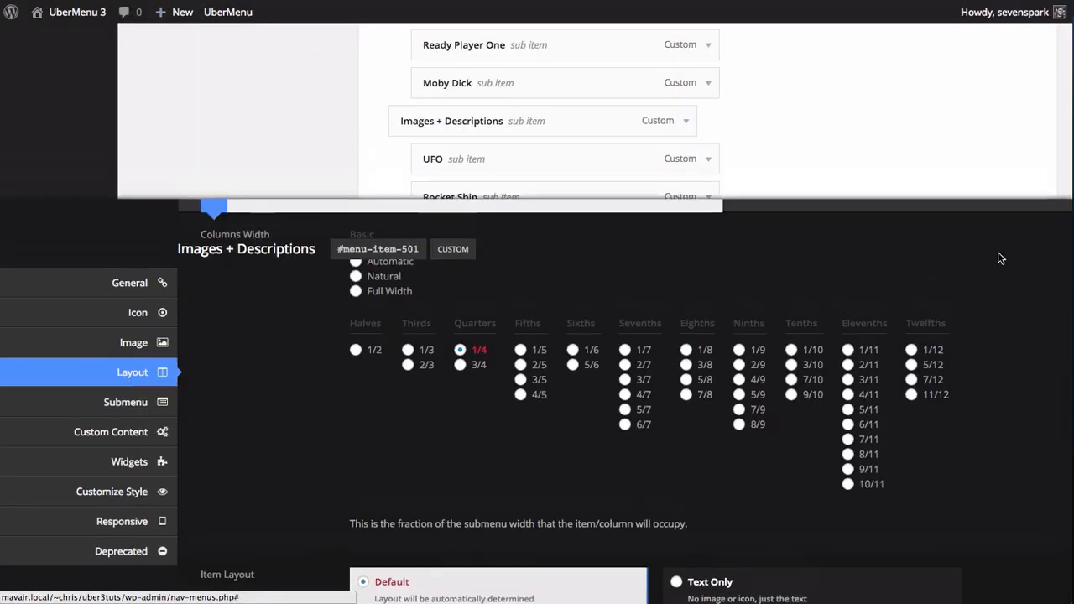
Step: Set the Icons item's Columns Width to 1/8 in its UberMenu layout settings and save the menu item
{"action": "scroll", "coordinate": [462, 142], "scroll_direction": "down", "scroll_amount": 2}
{"action": "left_click", "coordinate": [453, 90]}
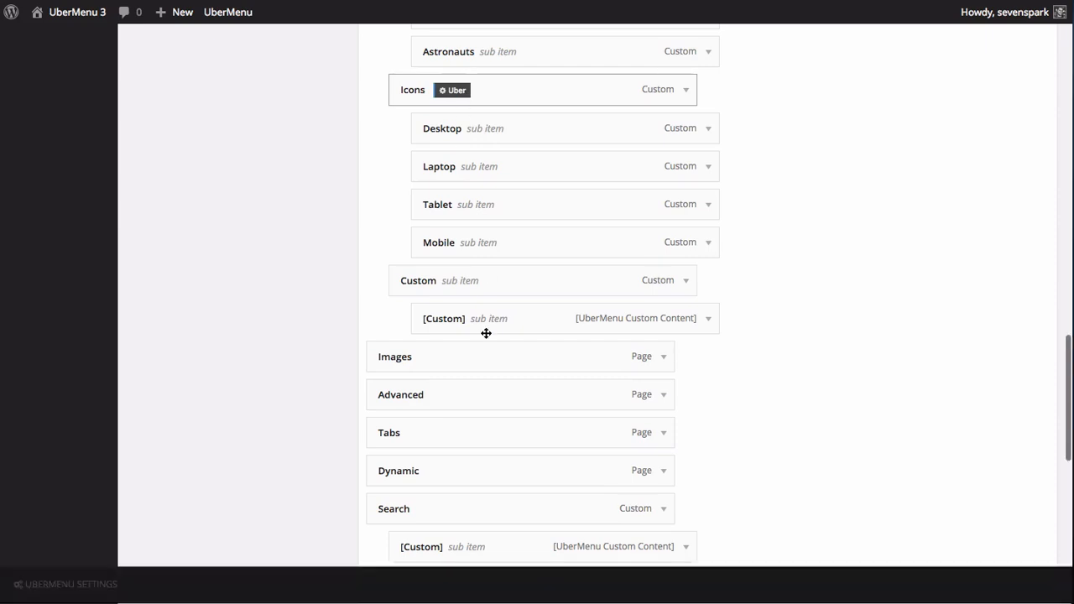
{"action": "left_click", "coordinate": [125, 383]}
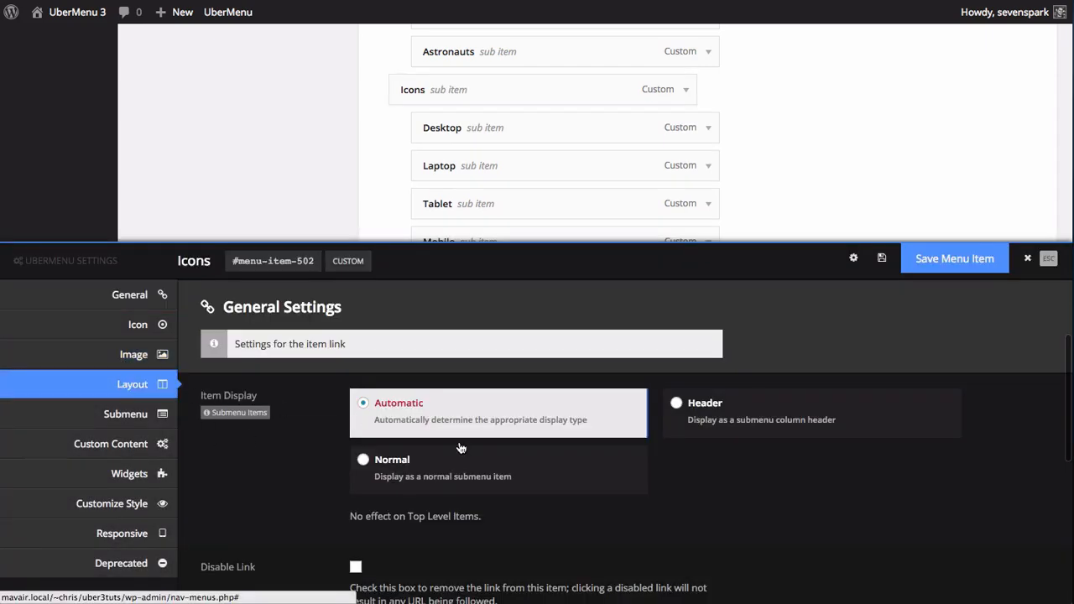
{"action": "left_click", "coordinate": [704, 502]}
{"action": "left_click", "coordinate": [923, 262]}
Step: Set the Custom column item's Columns Width to 1/3 in its UberMenu layout settings and save the menu item
{"action": "scroll", "coordinate": [514, 179], "scroll_direction": "down", "scroll_amount": 3}
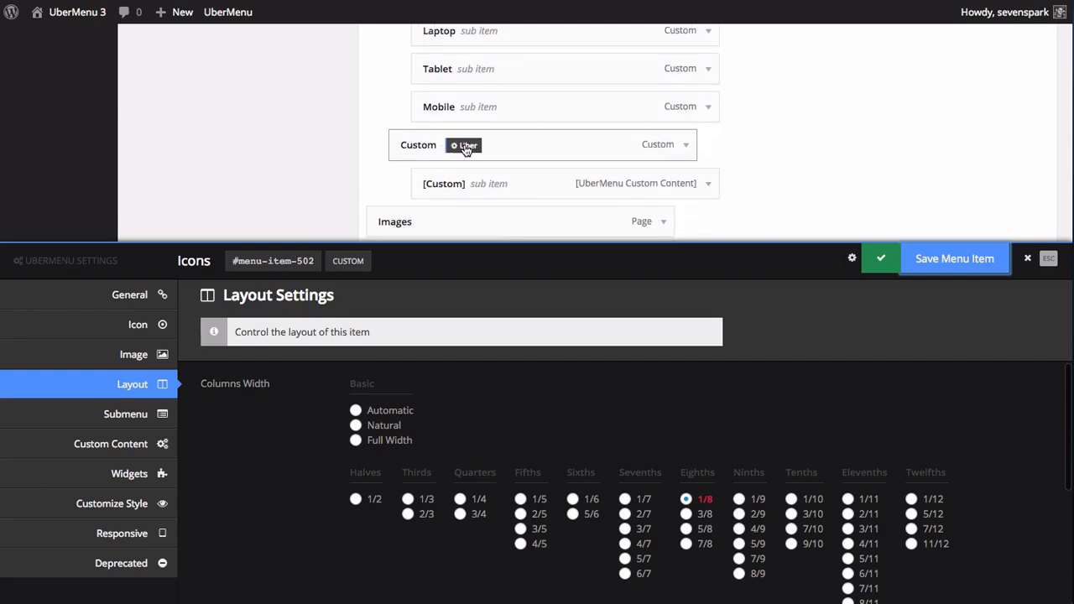
{"action": "left_click", "coordinate": [468, 147]}
{"action": "left_click", "coordinate": [133, 354]}
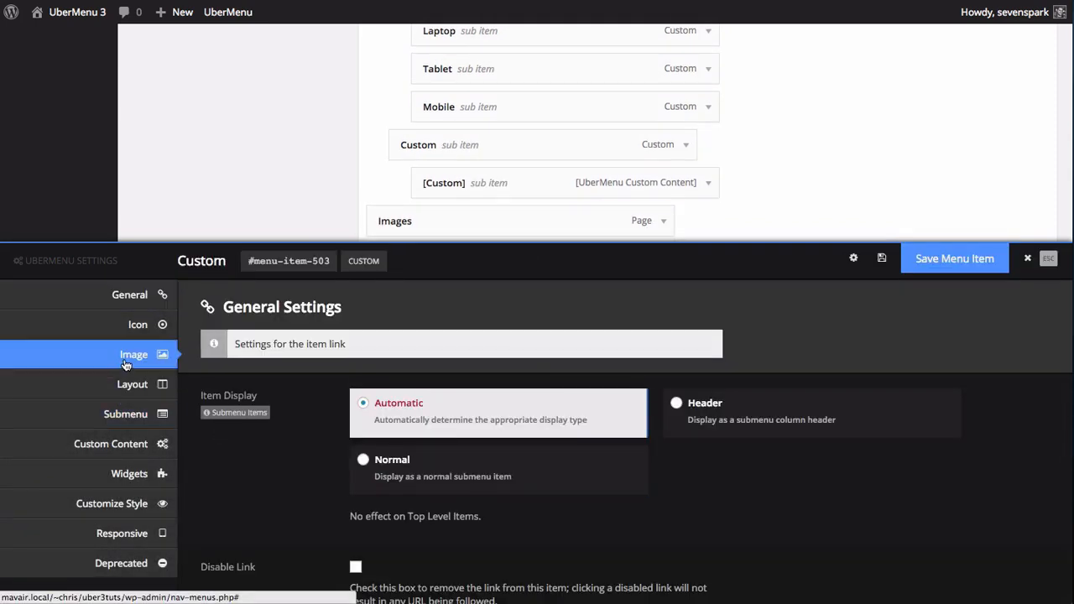
{"action": "left_click", "coordinate": [132, 384]}
{"action": "scroll", "coordinate": [835, 546], "scroll_direction": "down", "scroll_amount": 1}
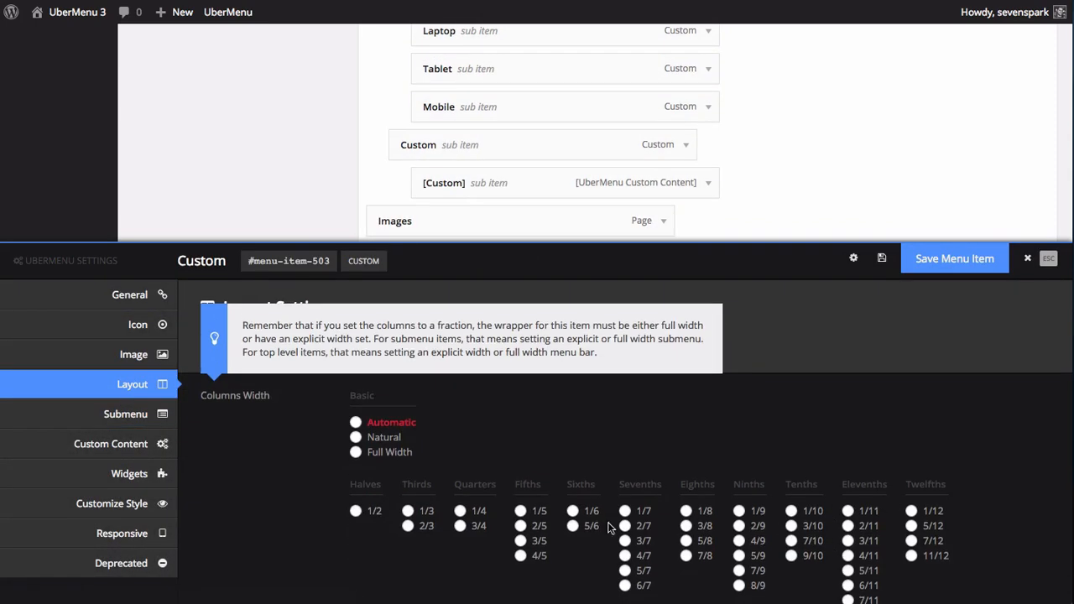
{"action": "left_click", "coordinate": [407, 511]}
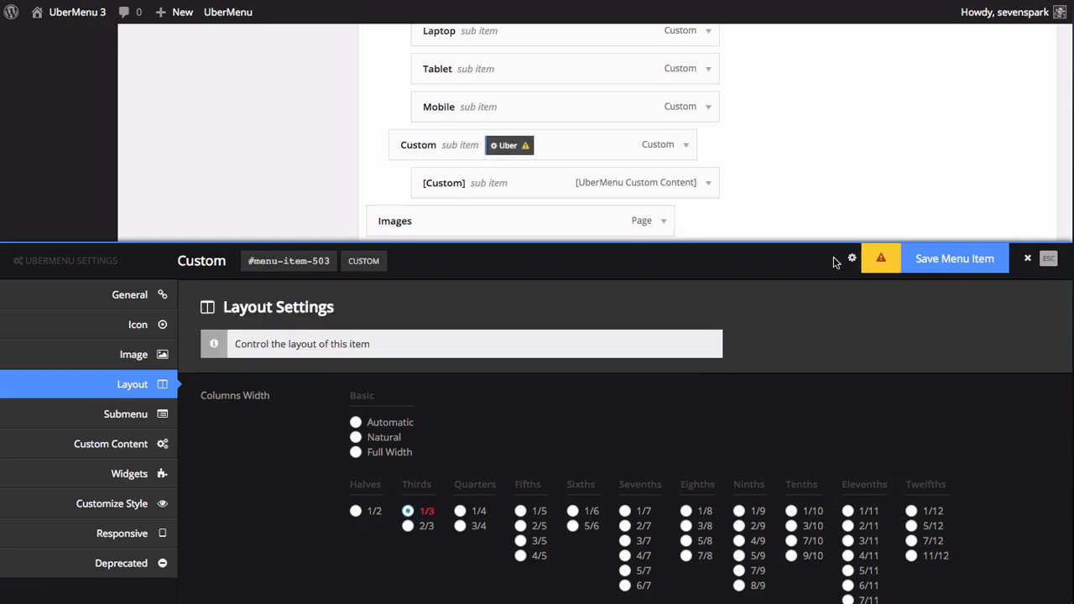
{"action": "left_click", "coordinate": [964, 262]}
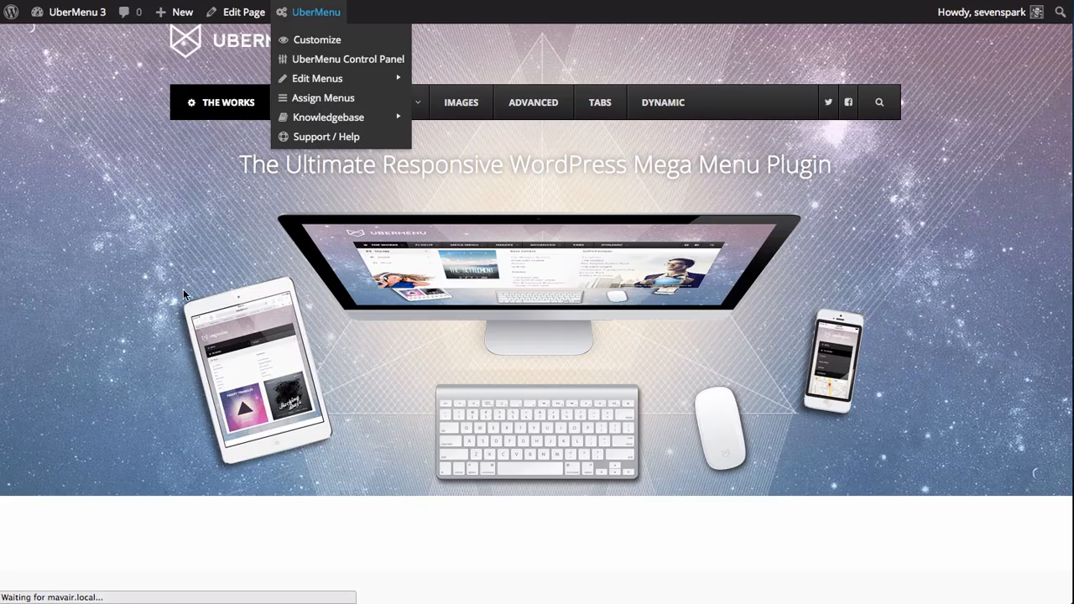
Step: Check the Mega Menu submenu on the live site and save the Custom column item again
{"action": "mouse_move", "coordinate": [390, 106]}
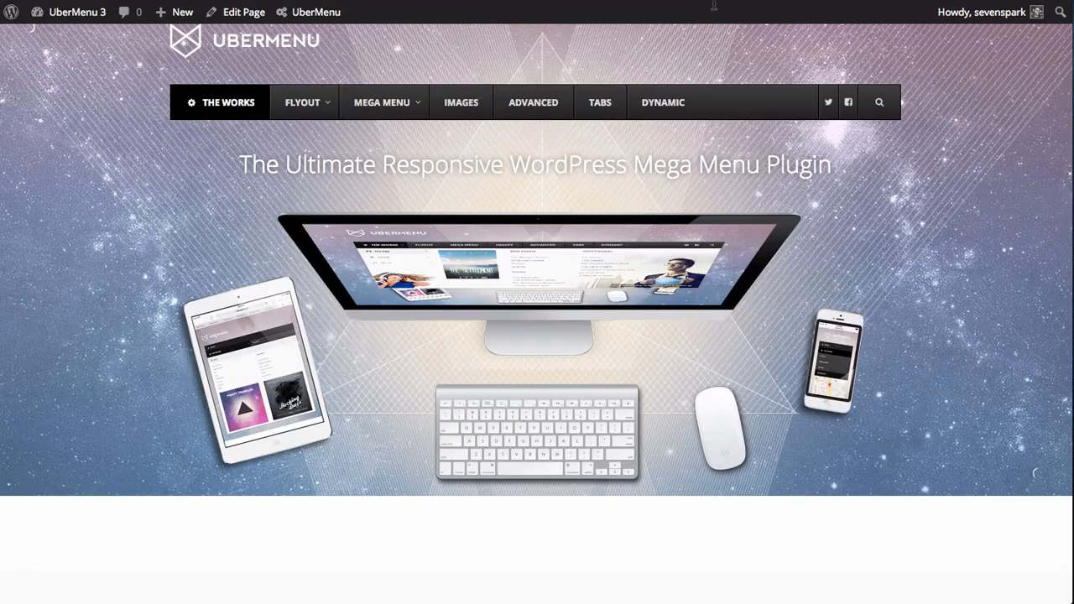
{"action": "mouse_move", "coordinate": [369, 102]}
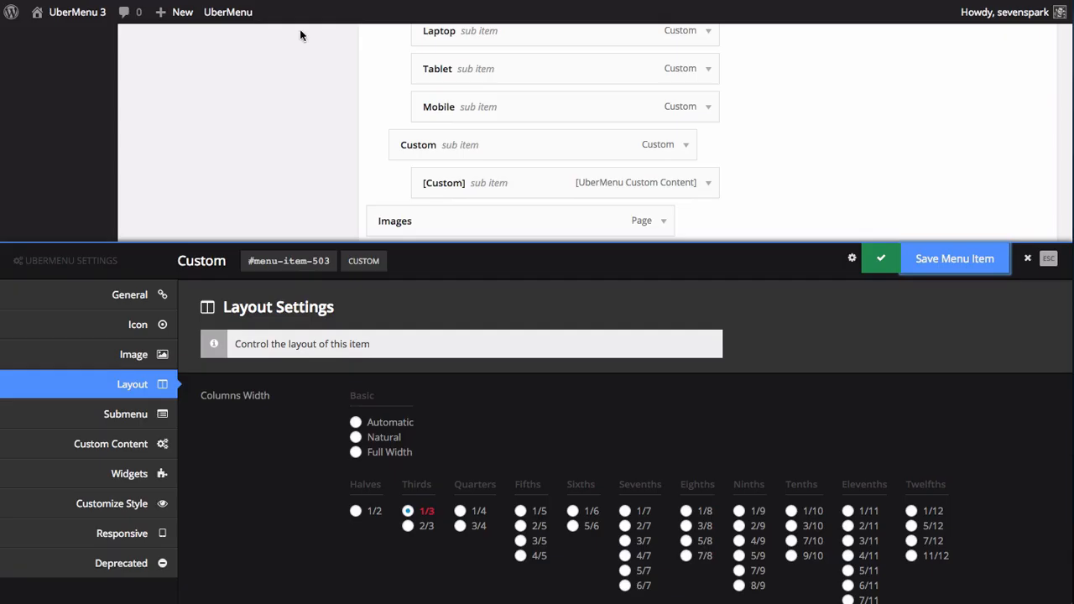
{"action": "left_click", "coordinate": [954, 260]}
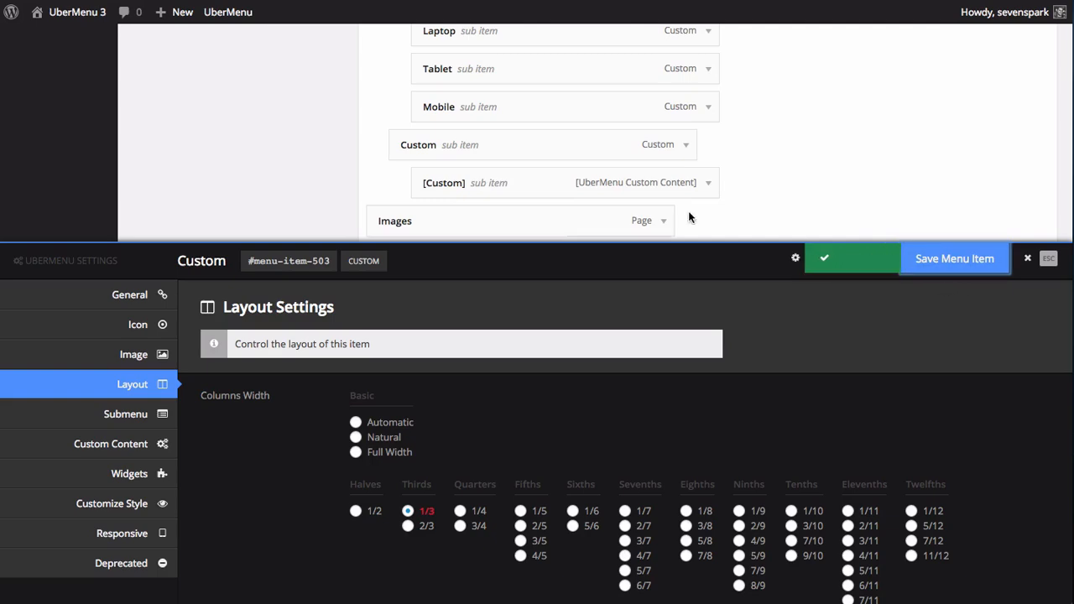
Step: Set the Mega Menu item's Submenu Background Image to doodle_stocks_squash.png, save it and check the submenu on the live site
{"action": "scroll", "coordinate": [515, 201], "scroll_direction": "up", "scroll_amount": 10}
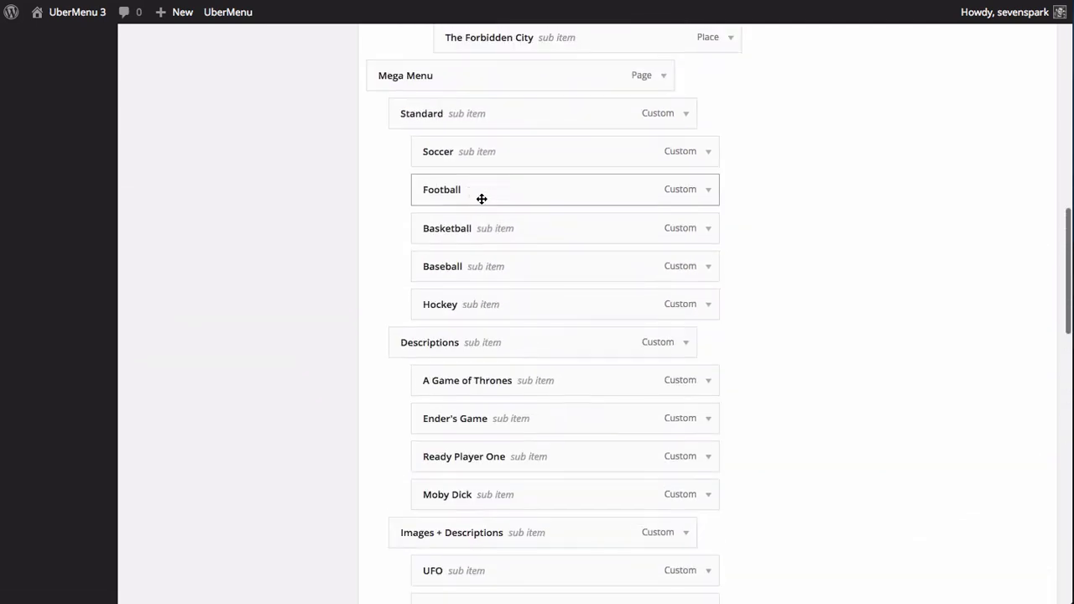
{"action": "mouse_move", "coordinate": [439, 215]}
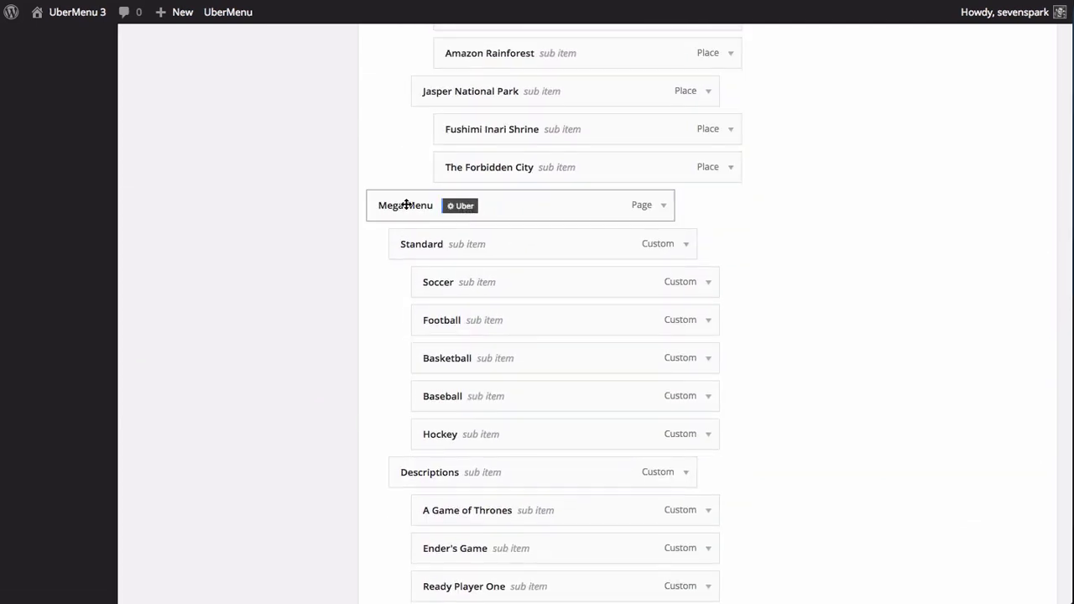
{"action": "left_click", "coordinate": [462, 206]}
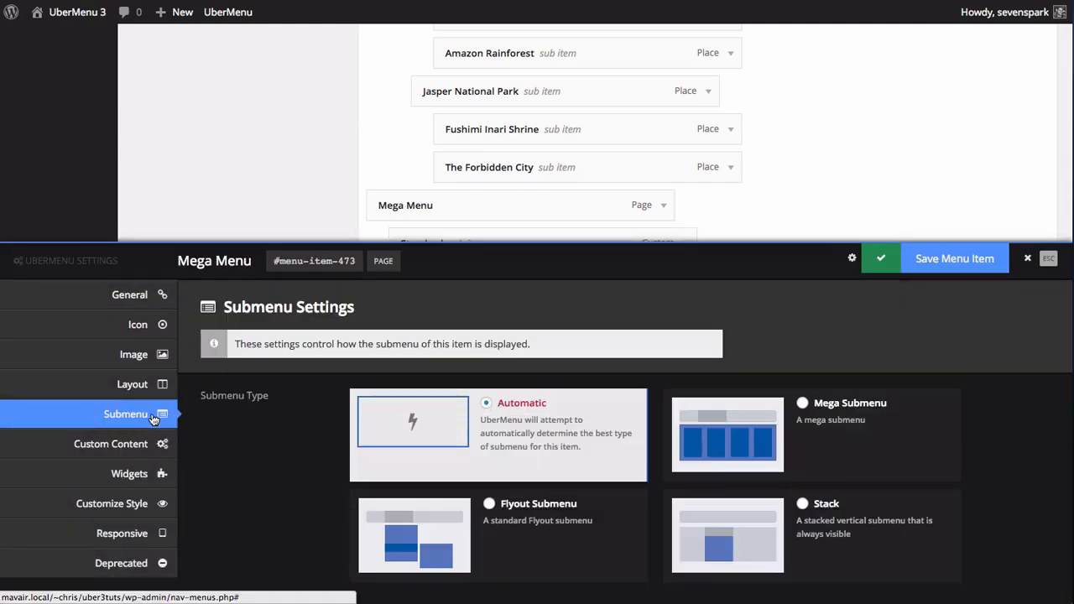
{"action": "scroll", "coordinate": [412, 420], "scroll_direction": "down", "scroll_amount": 10}
{"action": "scroll", "coordinate": [412, 418], "scroll_direction": "down", "scroll_amount": 15}
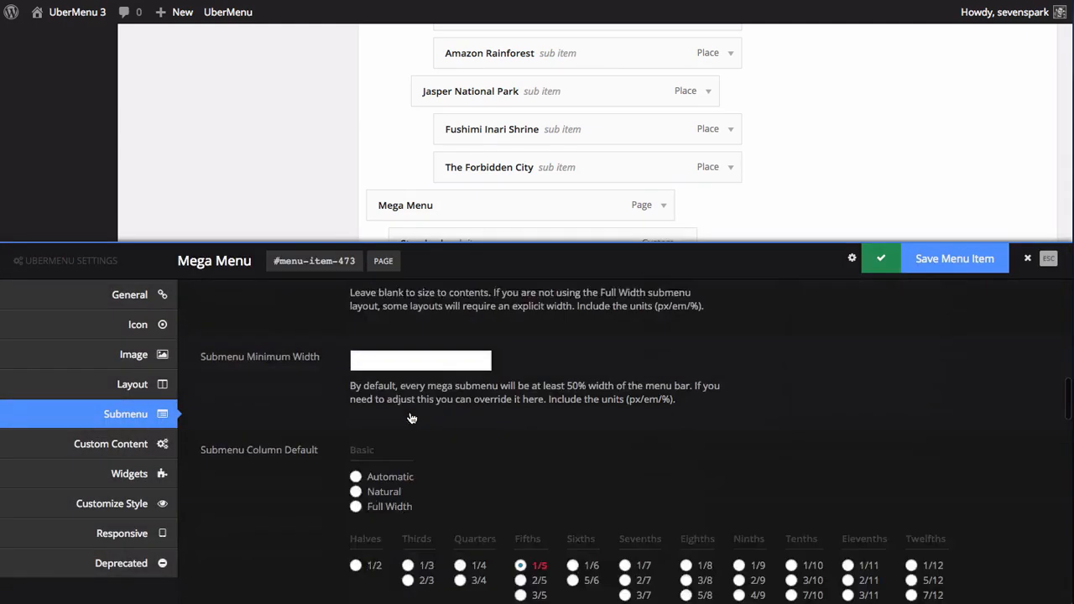
{"action": "scroll", "coordinate": [411, 418], "scroll_direction": "down", "scroll_amount": 5}
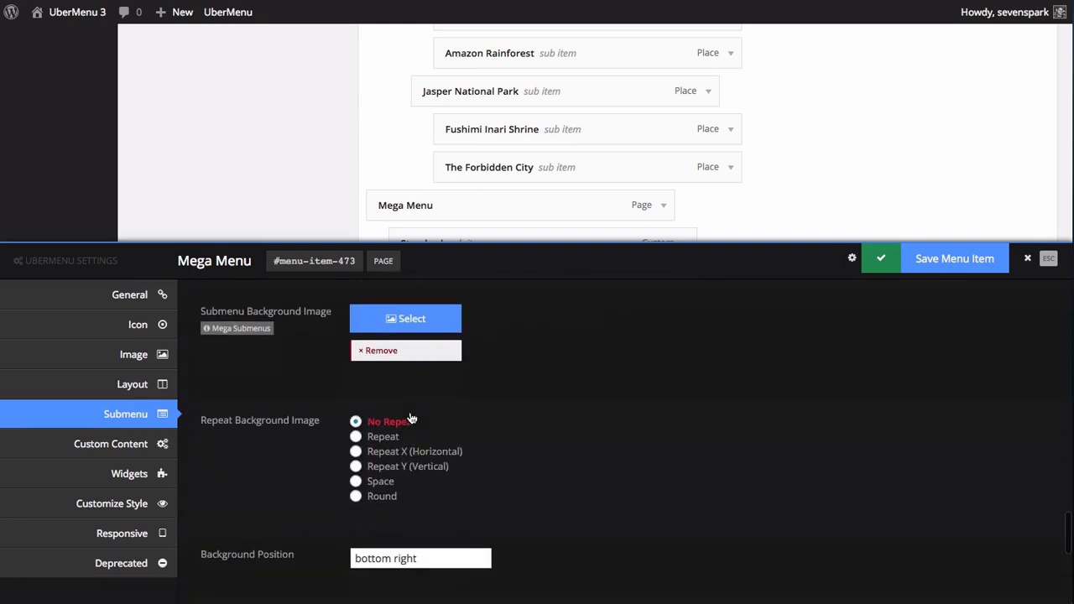
{"action": "scroll", "coordinate": [373, 406], "scroll_direction": "up", "scroll_amount": 1}
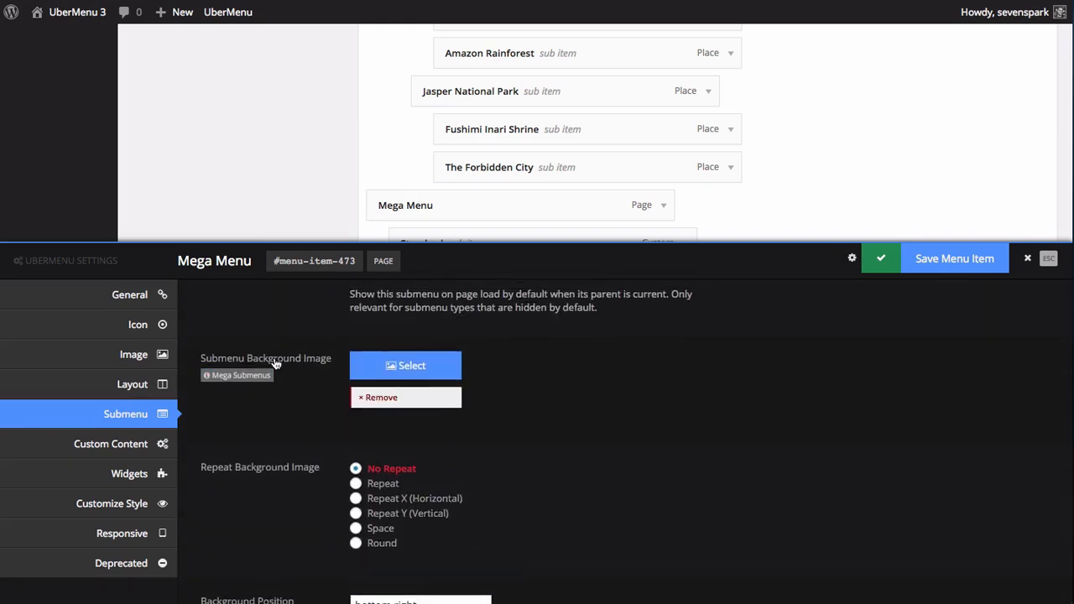
{"action": "left_click", "coordinate": [420, 374]}
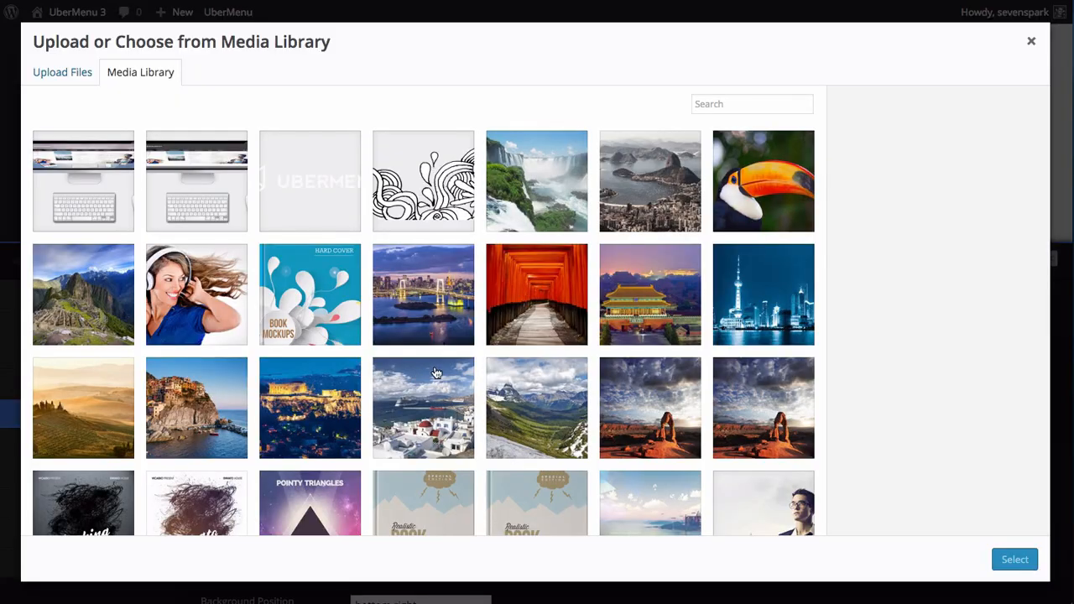
{"action": "scroll", "coordinate": [390, 285], "scroll_direction": "down", "scroll_amount": 5}
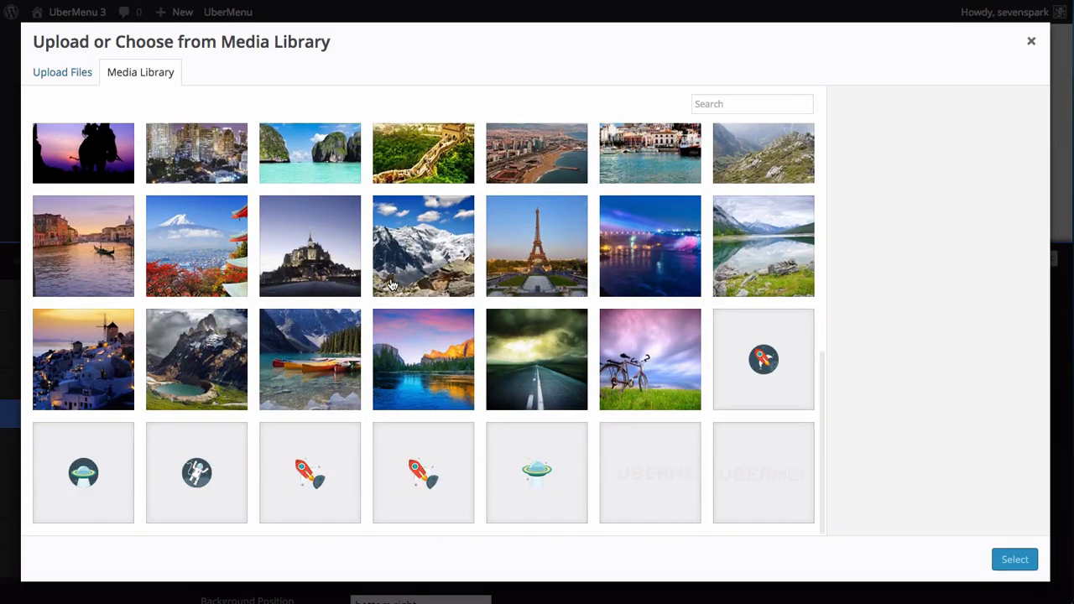
{"action": "scroll", "coordinate": [391, 285], "scroll_direction": "up", "scroll_amount": 5}
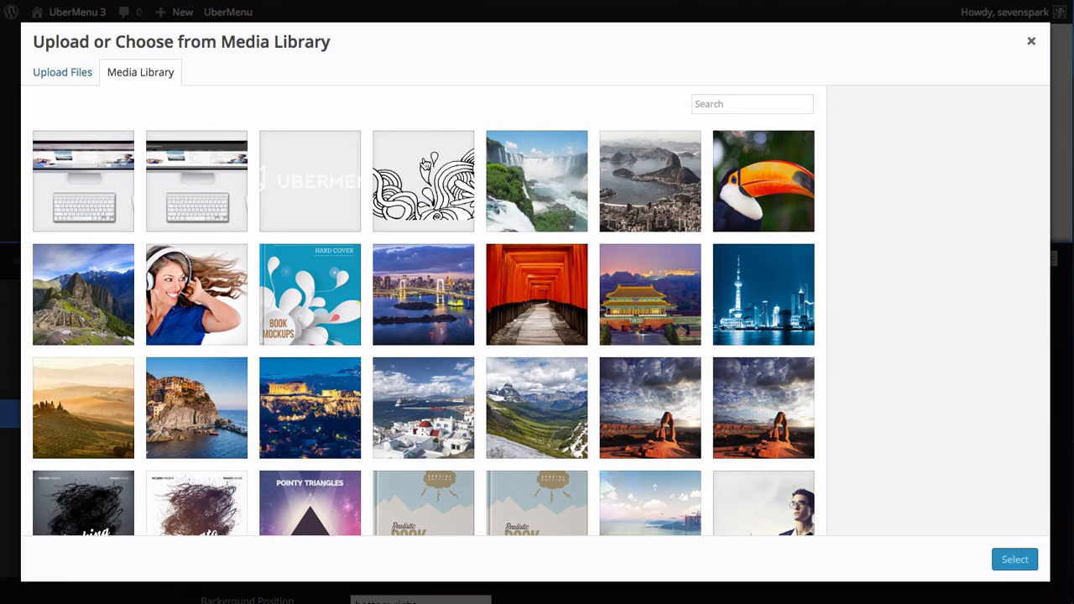
{"action": "left_click", "coordinate": [424, 163]}
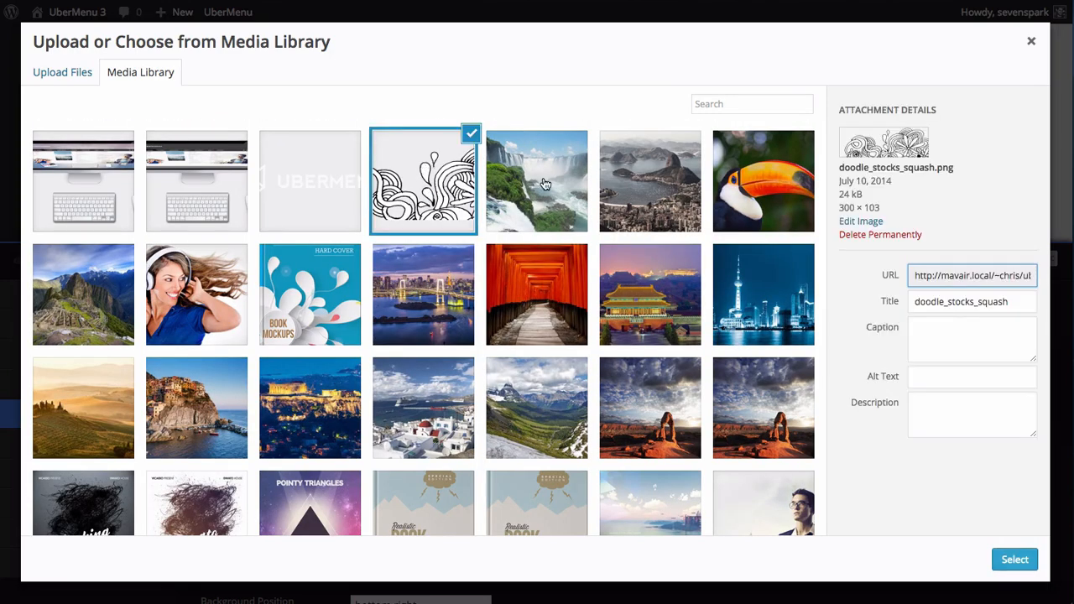
{"action": "left_click", "coordinate": [1011, 560]}
{"action": "left_click", "coordinate": [937, 261]}
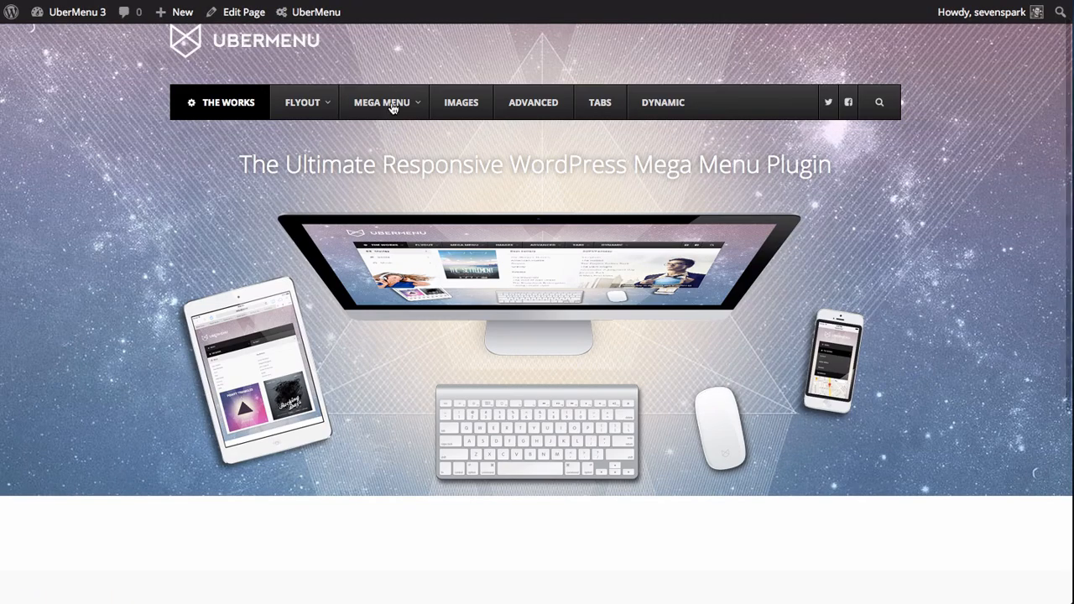
{"action": "mouse_move", "coordinate": [395, 91]}
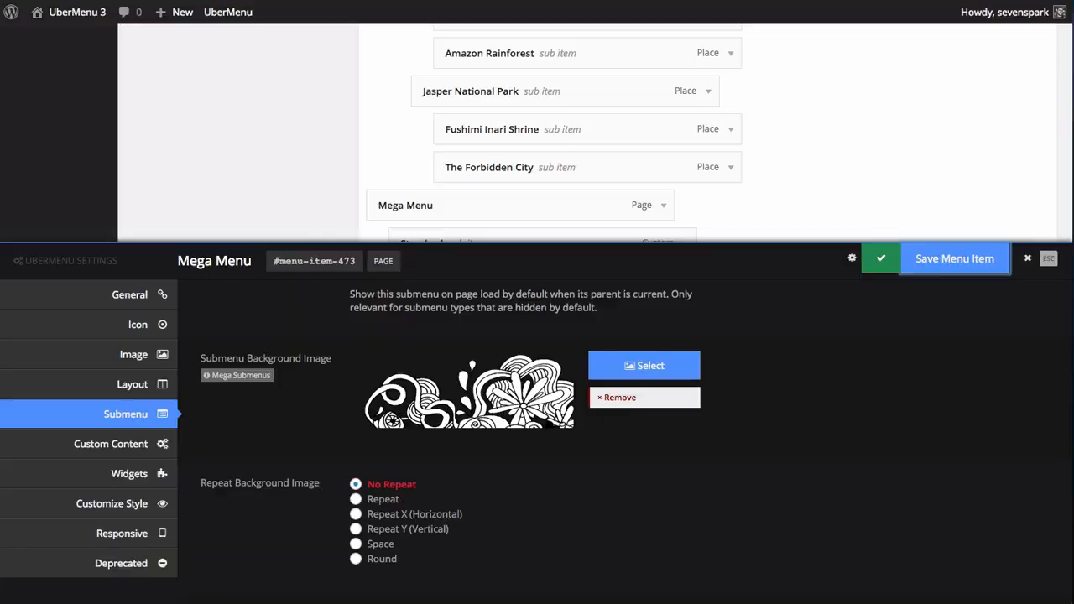
Step: Set the Mega Menu item's submenu Background Position to bottom left and save the menu item
{"action": "scroll", "coordinate": [283, 442], "scroll_direction": "up", "scroll_amount": 3}
{"action": "scroll", "coordinate": [283, 439], "scroll_direction": "down", "scroll_amount": 3}
{"action": "scroll", "coordinate": [415, 386], "scroll_direction": "down", "scroll_amount": 3}
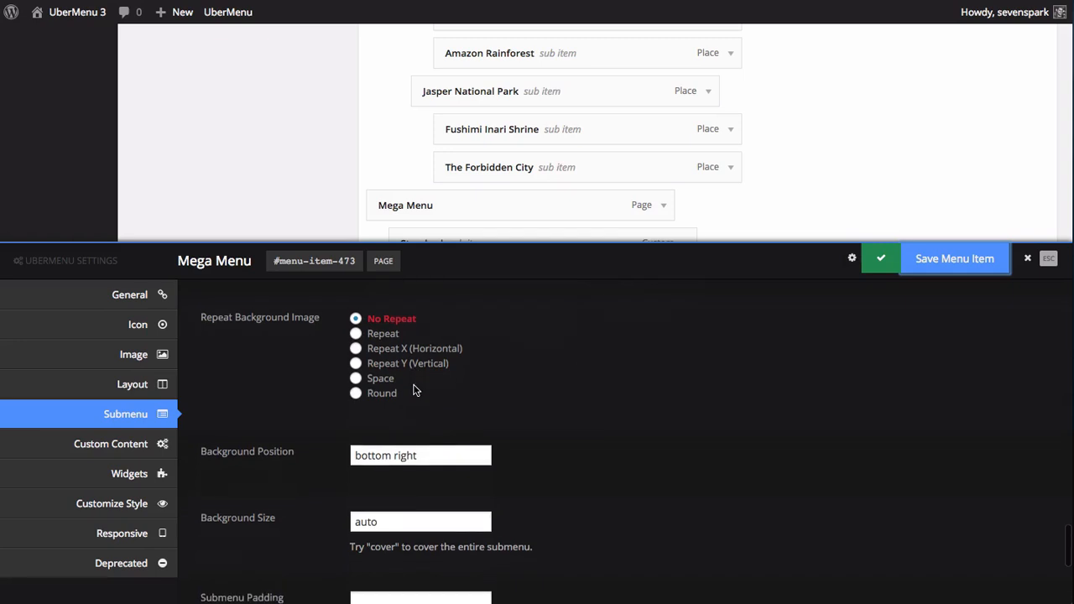
{"action": "scroll", "coordinate": [253, 437], "scroll_direction": "down", "scroll_amount": 1}
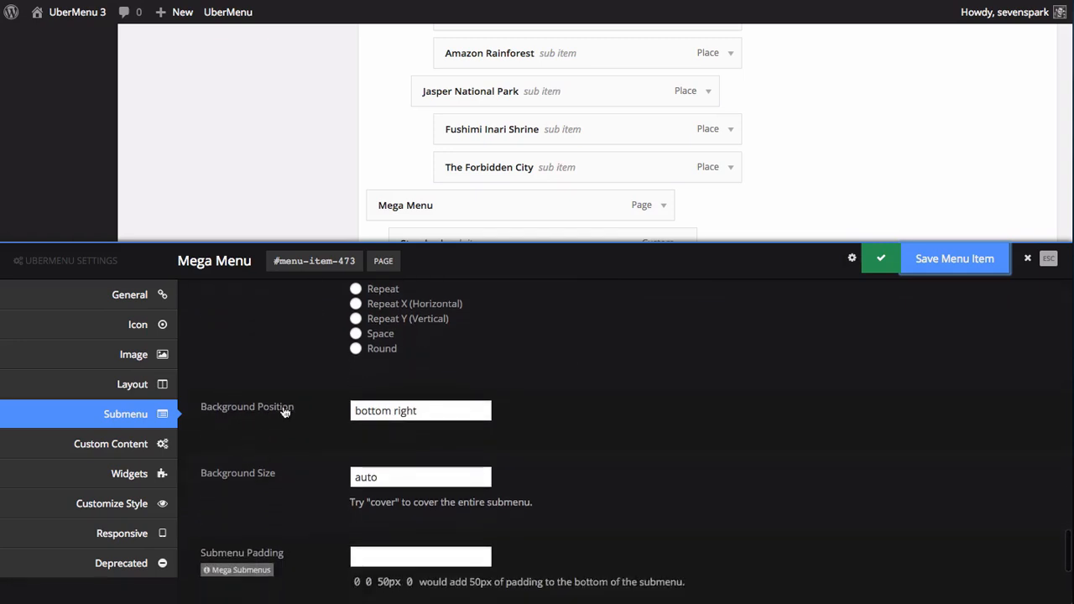
{"action": "double_click", "coordinate": [404, 409]}
{"action": "type", "text": "top"}
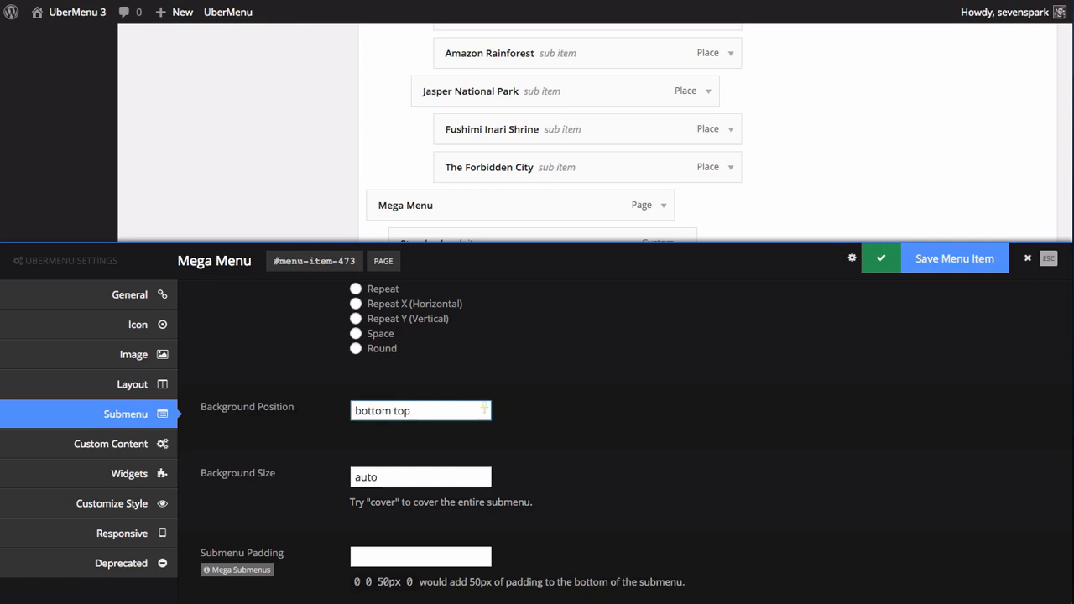
{"action": "key", "text": "BackSpace"}
{"action": "key", "text": "BackSpace"}
{"action": "key", "text": "BackSpace"}
{"action": "key", "text": "BackSpace"}
{"action": "key", "text": "ctrl+a"}
{"action": "type", "text": "t"}
{"action": "key", "text": "Return"}
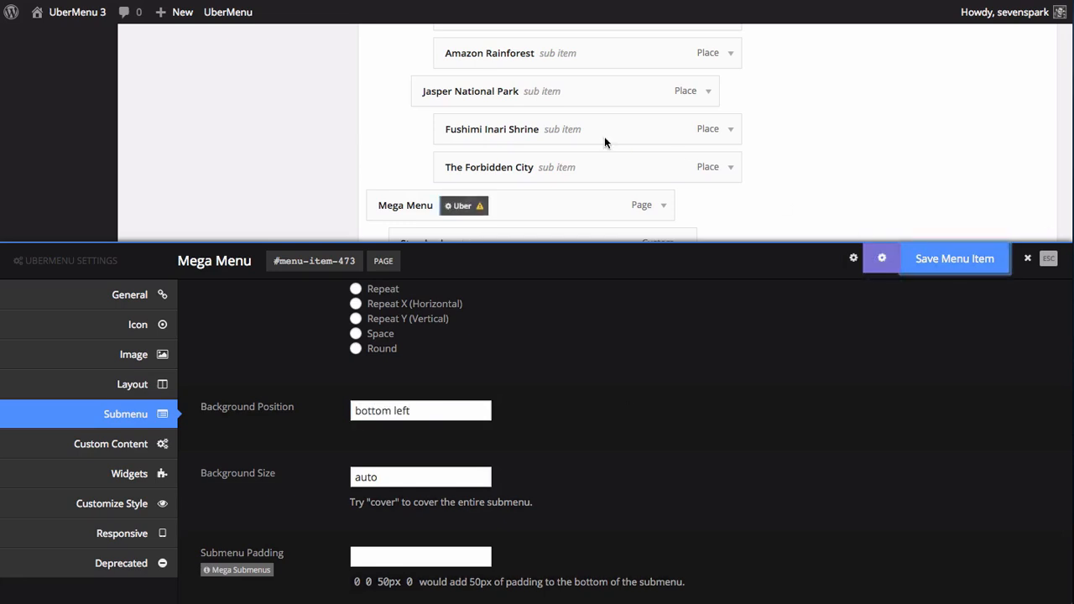
Step: Reload the live site and check where the background image sits in the Mega Menu submenu
{"action": "key", "text": "ctrl+Tab"}
{"action": "key", "text": "ctrl+r"}
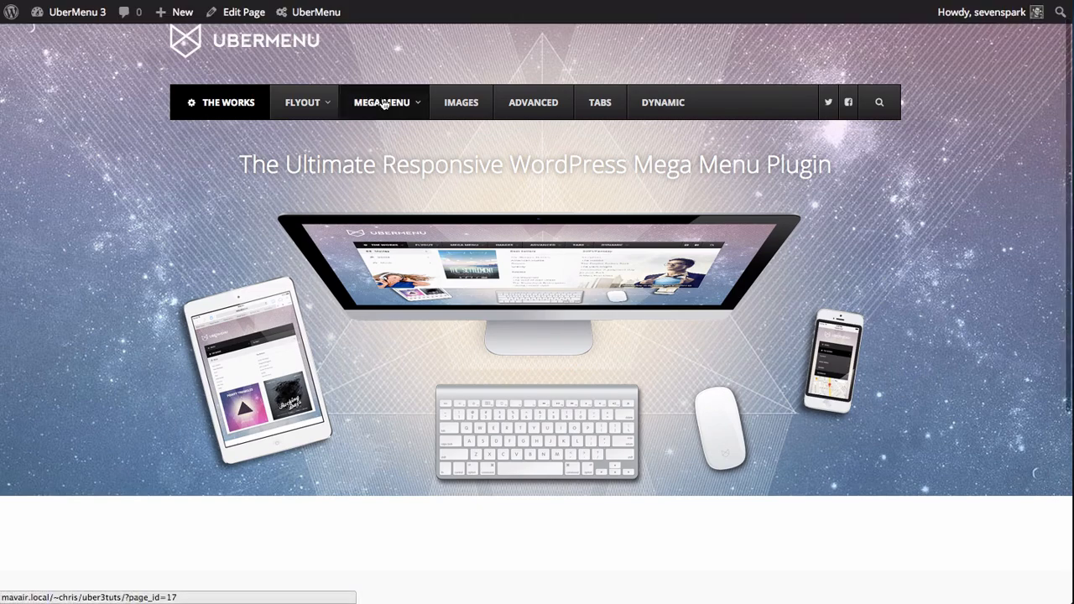
{"action": "mouse_move", "coordinate": [382, 102]}
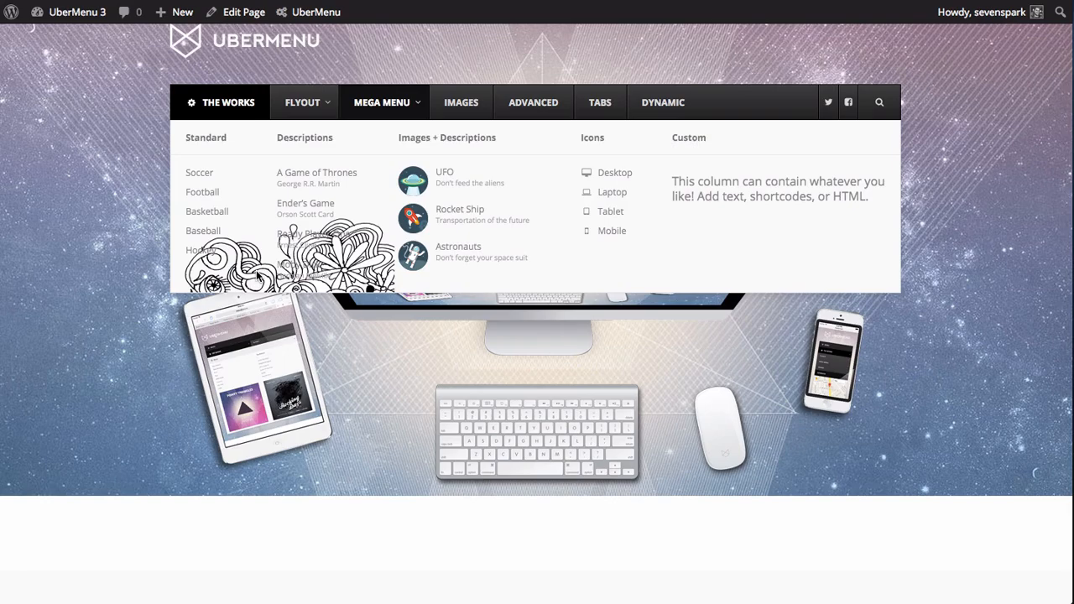
Step: Return to the menu item settings and change the submenu Background Position to bottom right
{"action": "key", "text": "ctrl+Tab"}
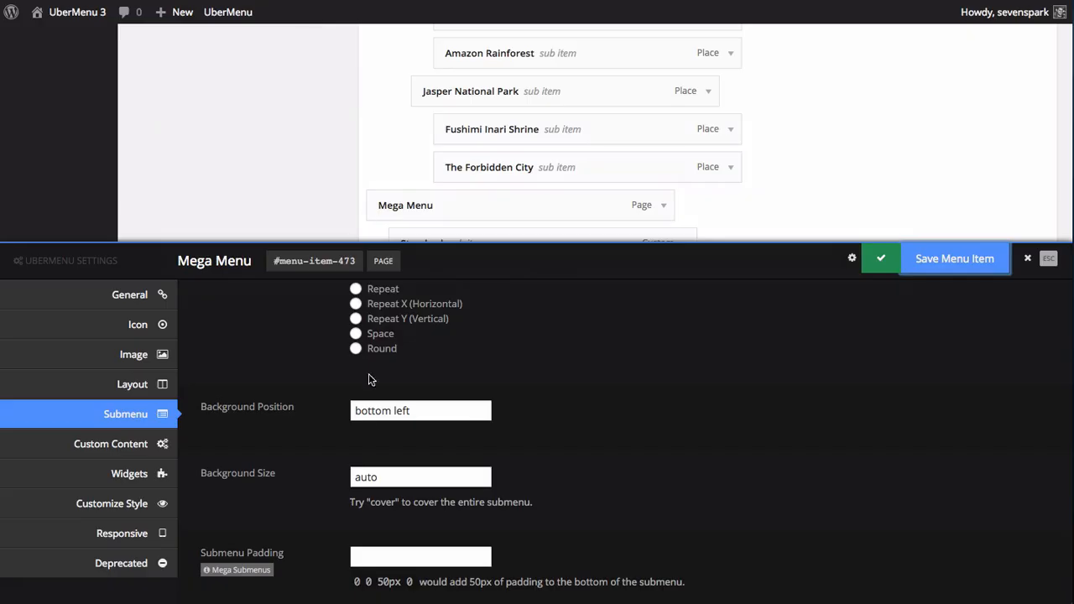
{"action": "double_click", "coordinate": [402, 410]}
{"action": "type", "text": "rig"}
{"action": "key", "text": "Return"}
Step: Change the submenu Background Position to bottom left, save the Mega Menu item and check the submenu on the live site
{"action": "scroll", "coordinate": [453, 480], "scroll_direction": "down", "scroll_amount": 3}
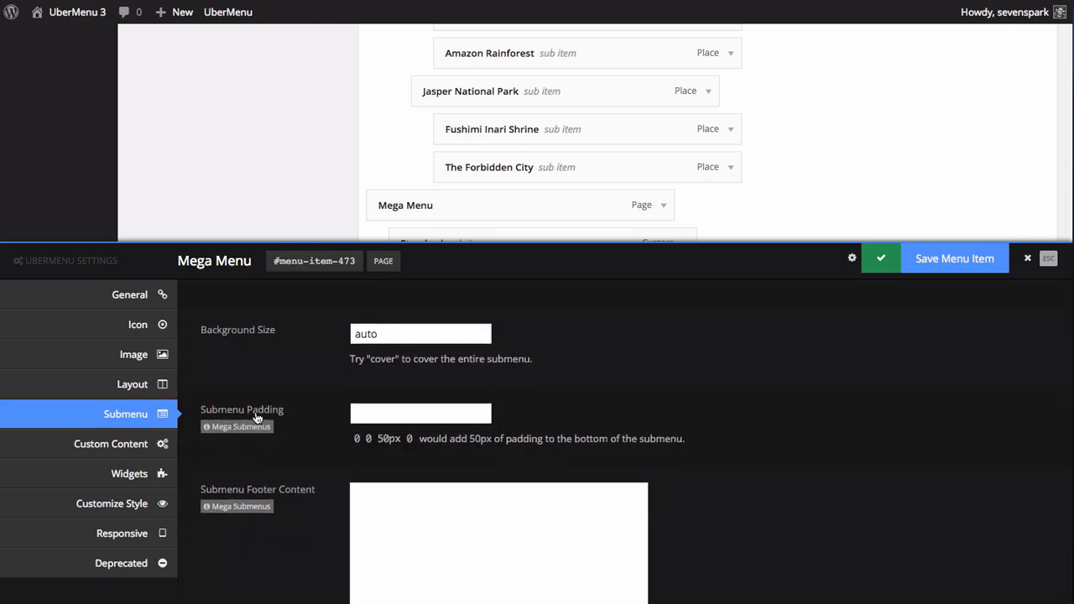
{"action": "scroll", "coordinate": [382, 414], "scroll_direction": "up", "scroll_amount": 3}
{"action": "double_click", "coordinate": [401, 418]}
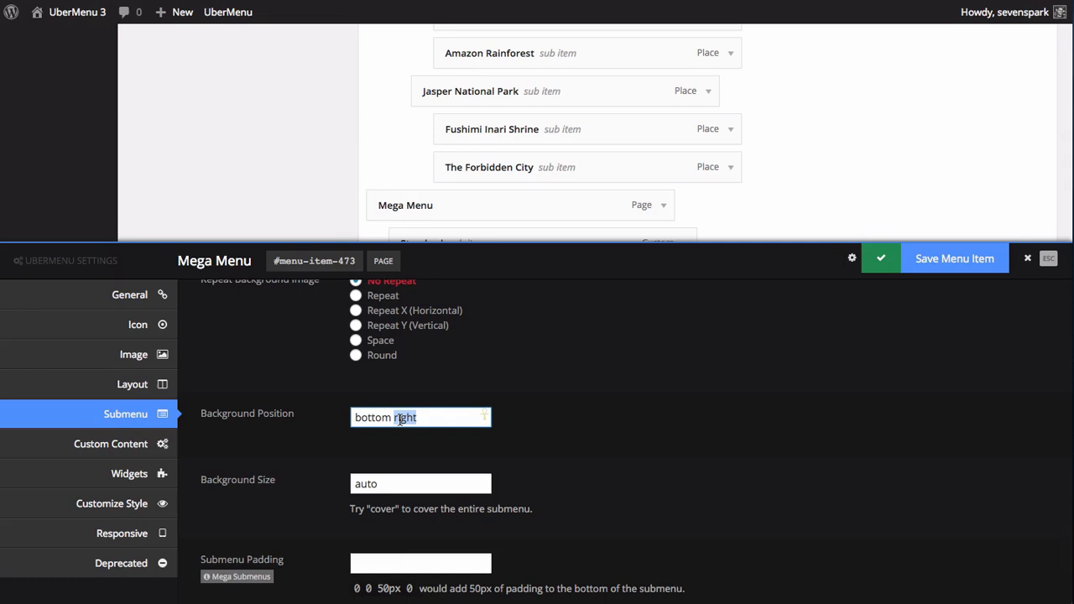
{"action": "type", "text": "lef"}
{"action": "scroll", "coordinate": [432, 420], "scroll_direction": "down", "scroll_amount": 2}
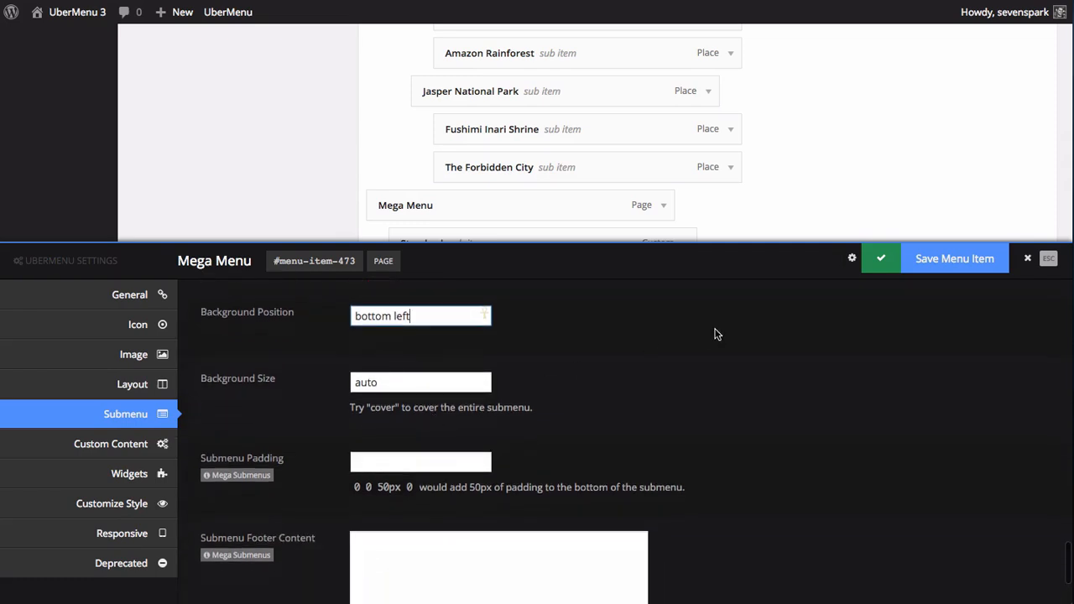
{"action": "left_click", "coordinate": [933, 272]}
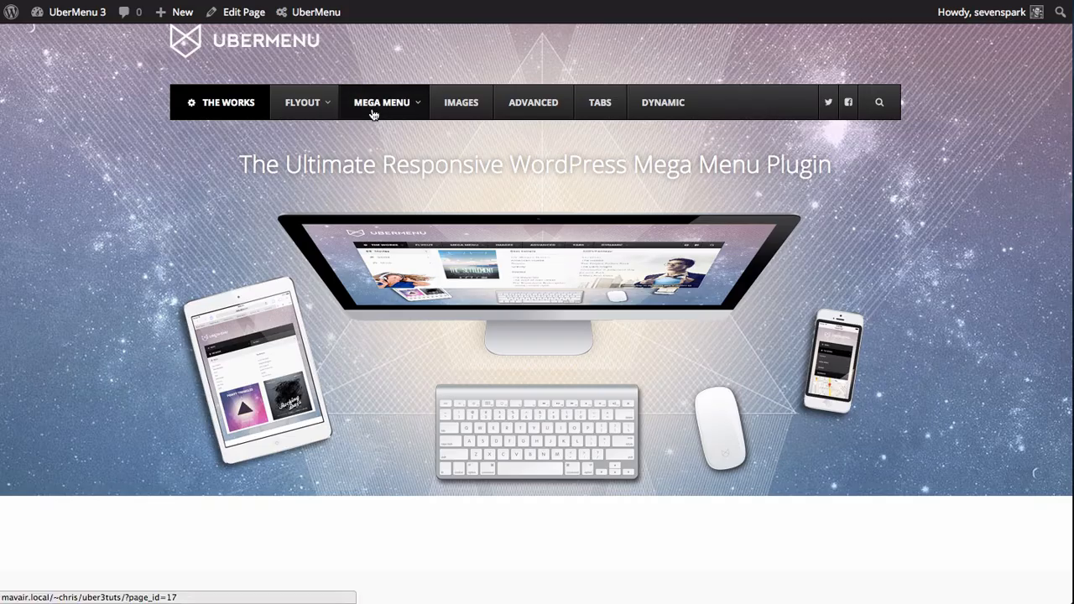
{"action": "mouse_move", "coordinate": [373, 114]}
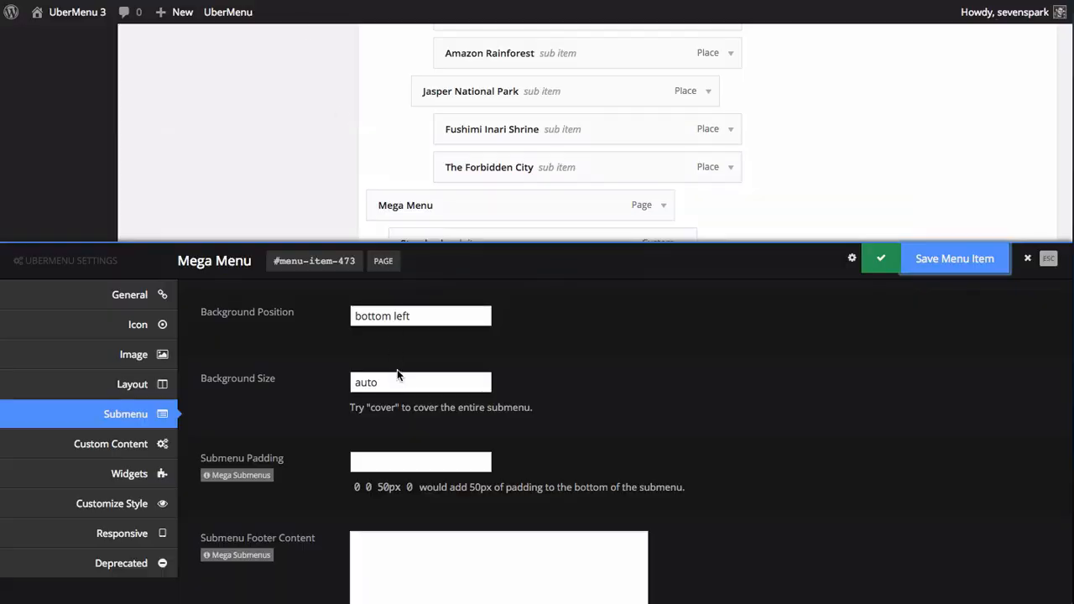
Step: Set the Mega Menu item's Submenu Padding to 0 0 50px 0, save it and check the submenu on the live site
{"action": "scroll", "coordinate": [352, 457], "scroll_direction": "down", "scroll_amount": 3}
{"action": "left_click", "coordinate": [365, 339]}
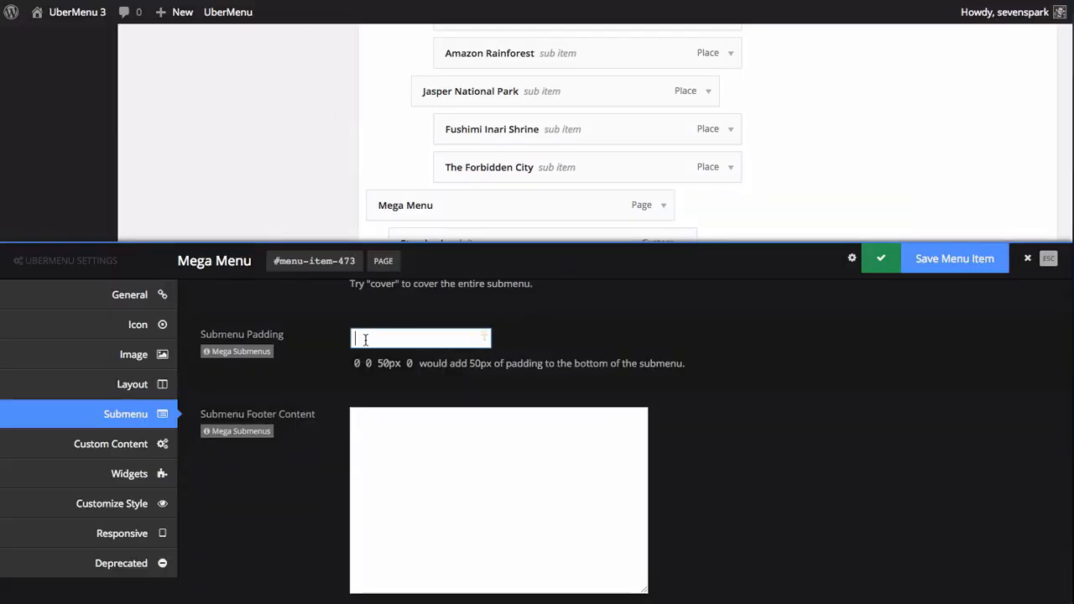
{"action": "type", "text": "0 0 50px 0"}
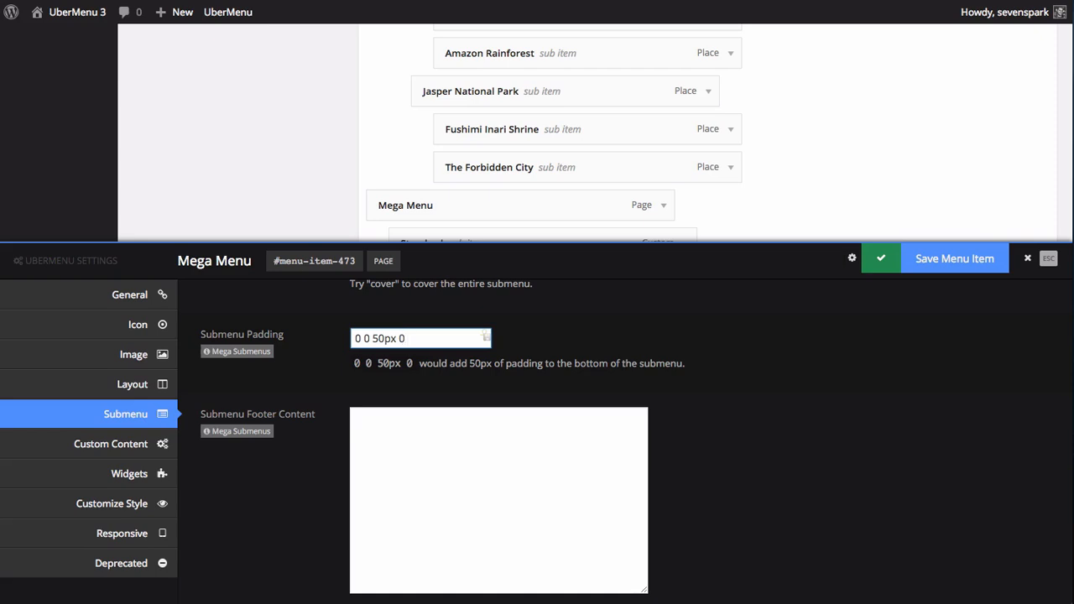
{"action": "left_click", "coordinate": [948, 259]}
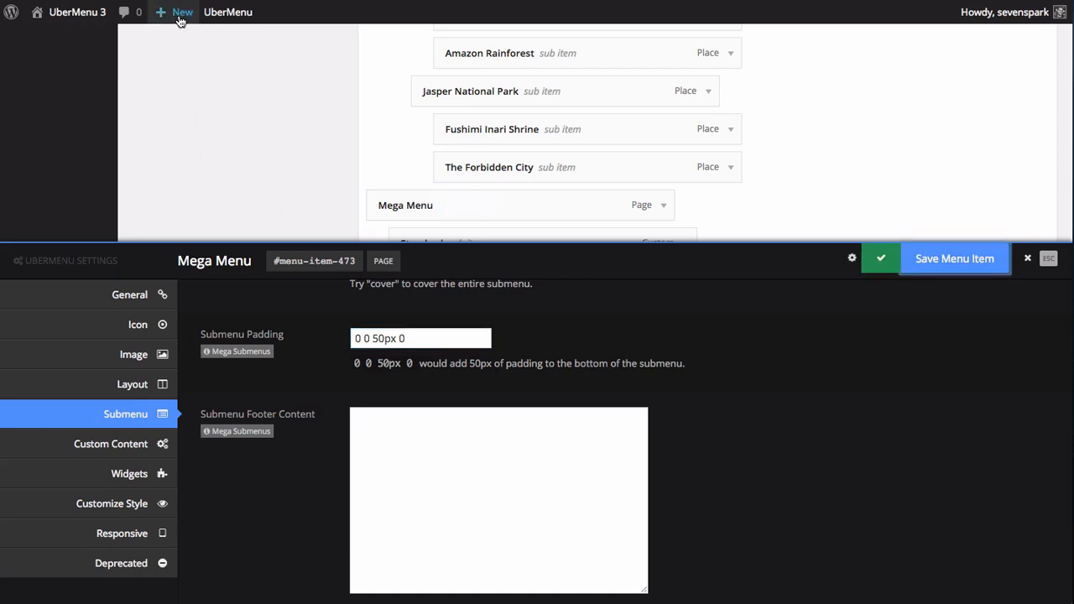
{"action": "left_click", "coordinate": [73, 10]}
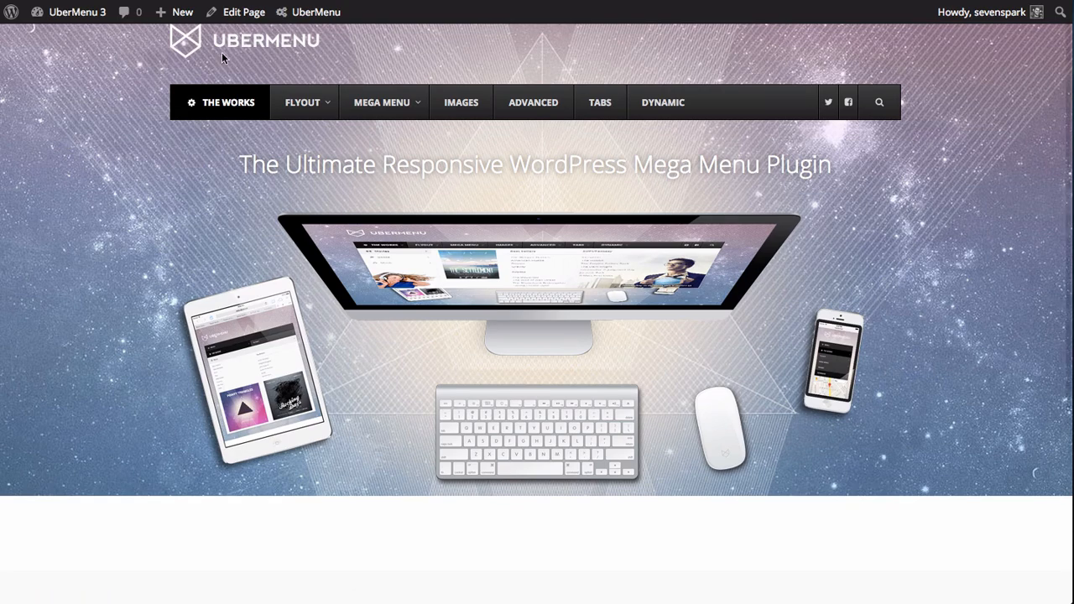
{"action": "mouse_move", "coordinate": [384, 100]}
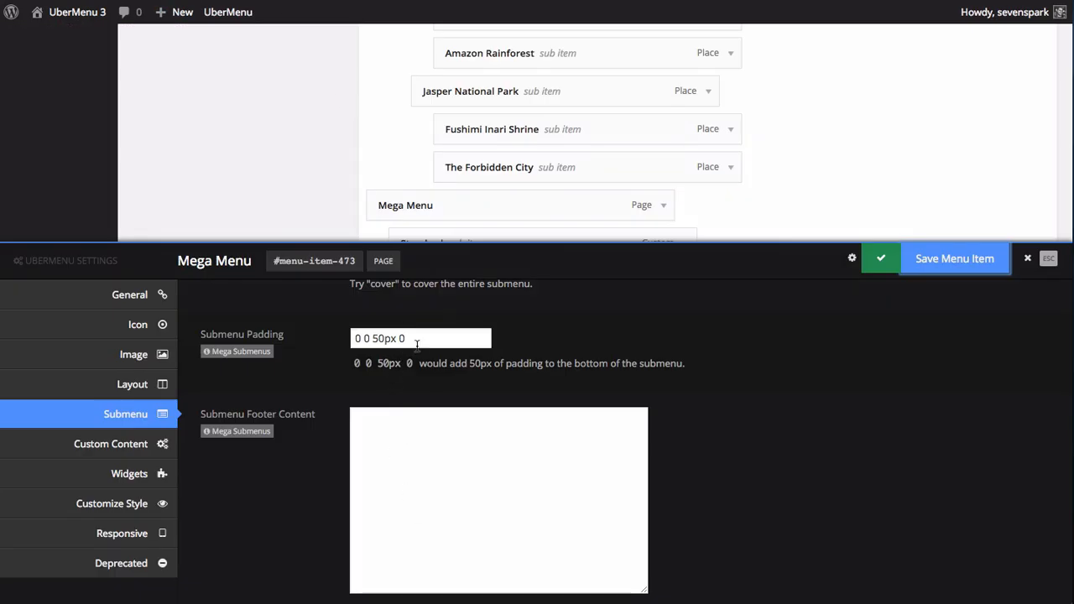
Step: Clear the Mega Menu item's Submenu Padding value
{"action": "triple_click", "coordinate": [416, 342]}
{"action": "key", "text": "BackSpace"}
{"action": "scroll", "coordinate": [410, 373], "scroll_direction": "up", "scroll_amount": 10}
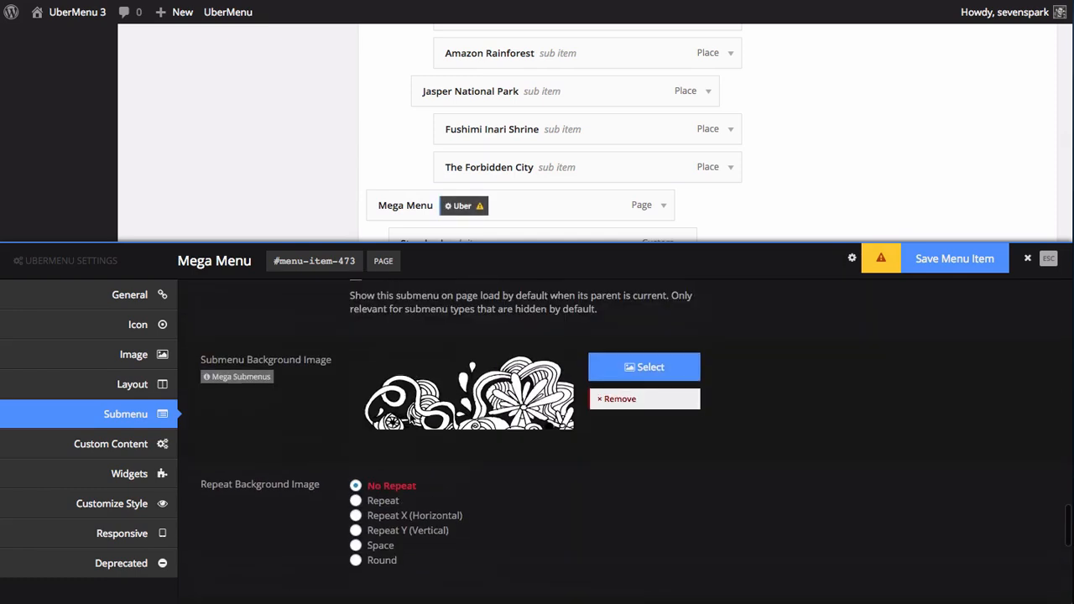
Step: Set the submenu Background Position to bottom right, save the Mega Menu item and check its submenu on the live site
{"action": "scroll", "coordinate": [419, 535], "scroll_direction": "down", "scroll_amount": 8}
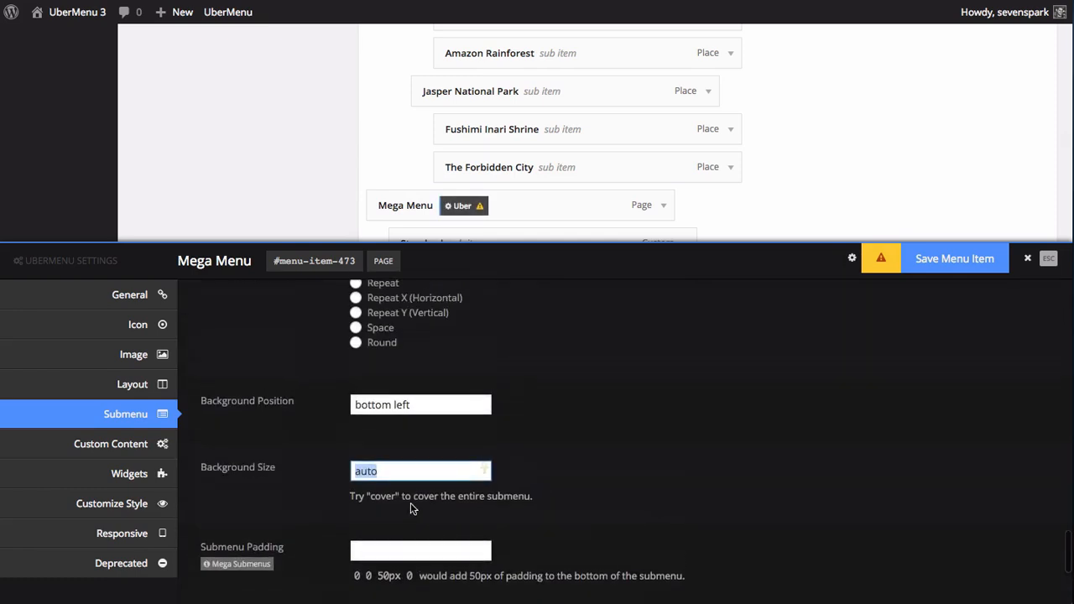
{"action": "double_click", "coordinate": [402, 405]}
{"action": "type", "text": "ruig"}
{"action": "key", "text": "BackSpace"}
{"action": "key", "text": "BackSpace"}
{"action": "key", "text": "BackSpace"}
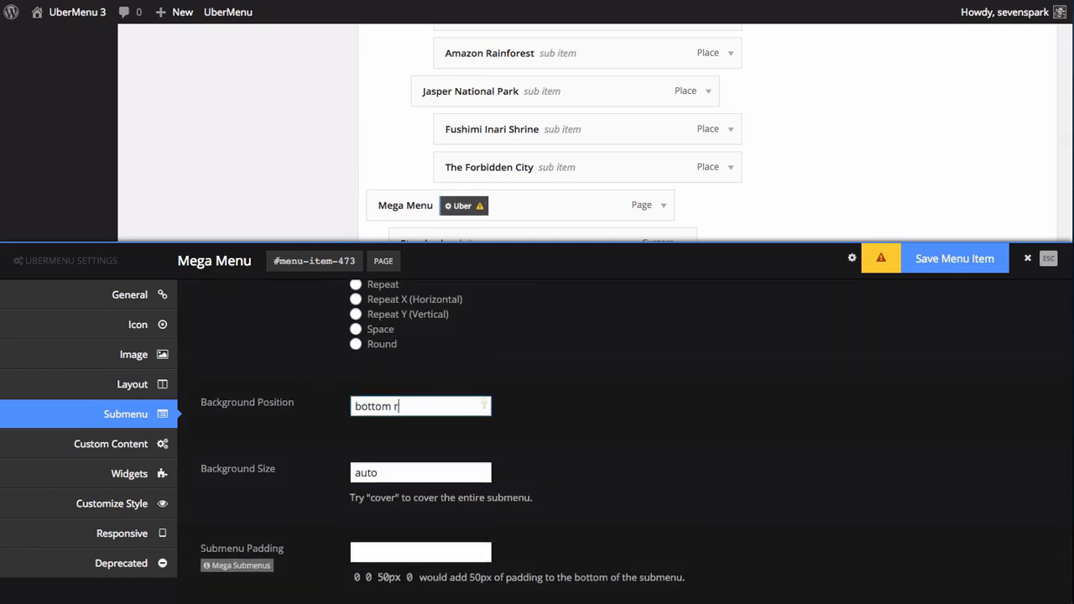
{"action": "type", "text": "ight"}
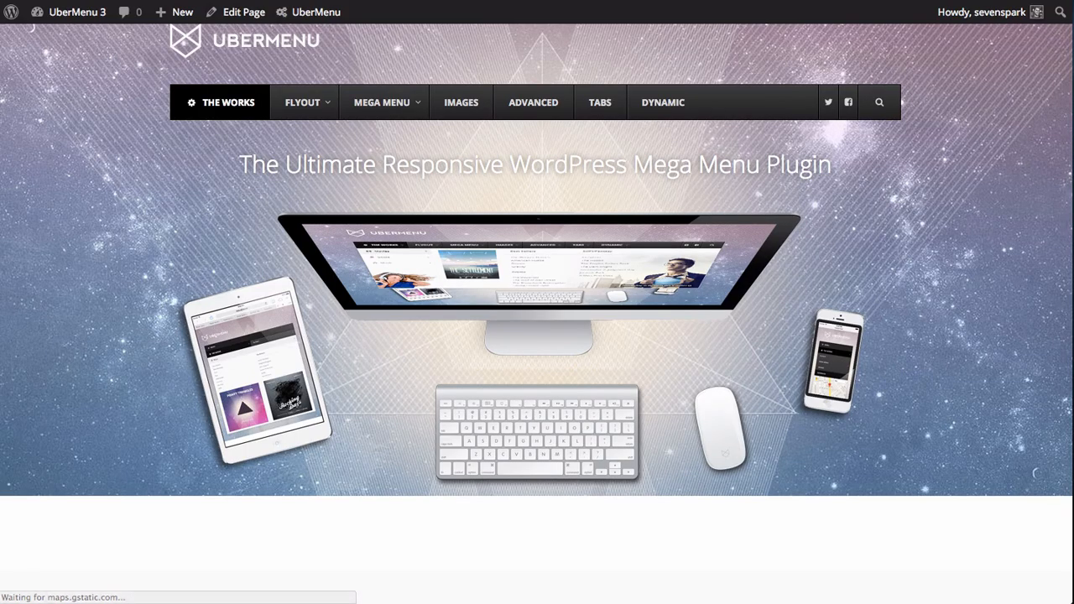
{"action": "mouse_move", "coordinate": [366, 111]}
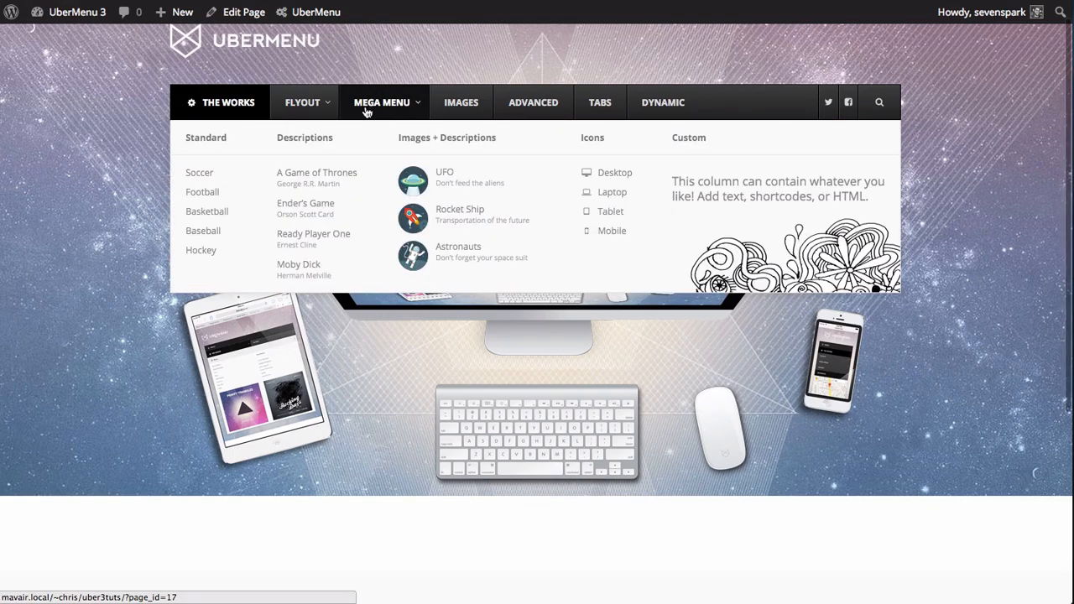